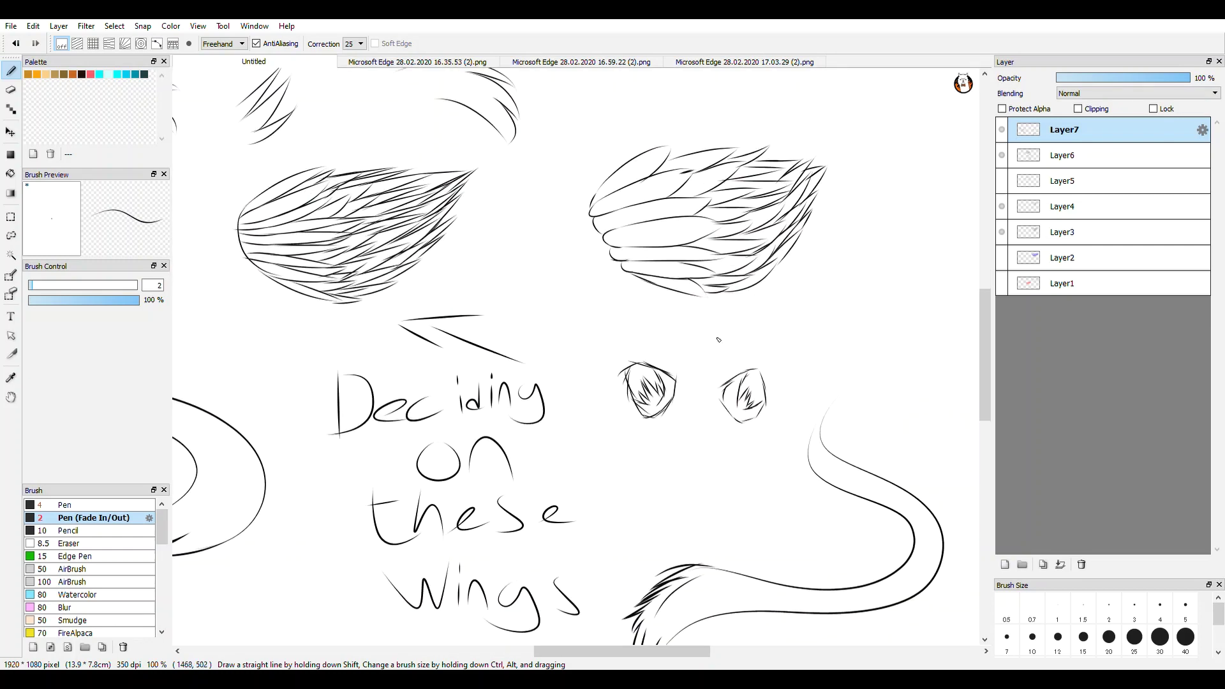
- Try sketching pointed and curved fur strokes between the two small furry shapes, and undo them
mouse_move(639, 404)
left_mouse_down()
mouse_move(710, 351)
mouse_move(667, 408)
mouse_move(782, 406)
mouse_move(686, 422)
mouse_move(718, 464)
mouse_move(694, 520)
left_mouse_up()
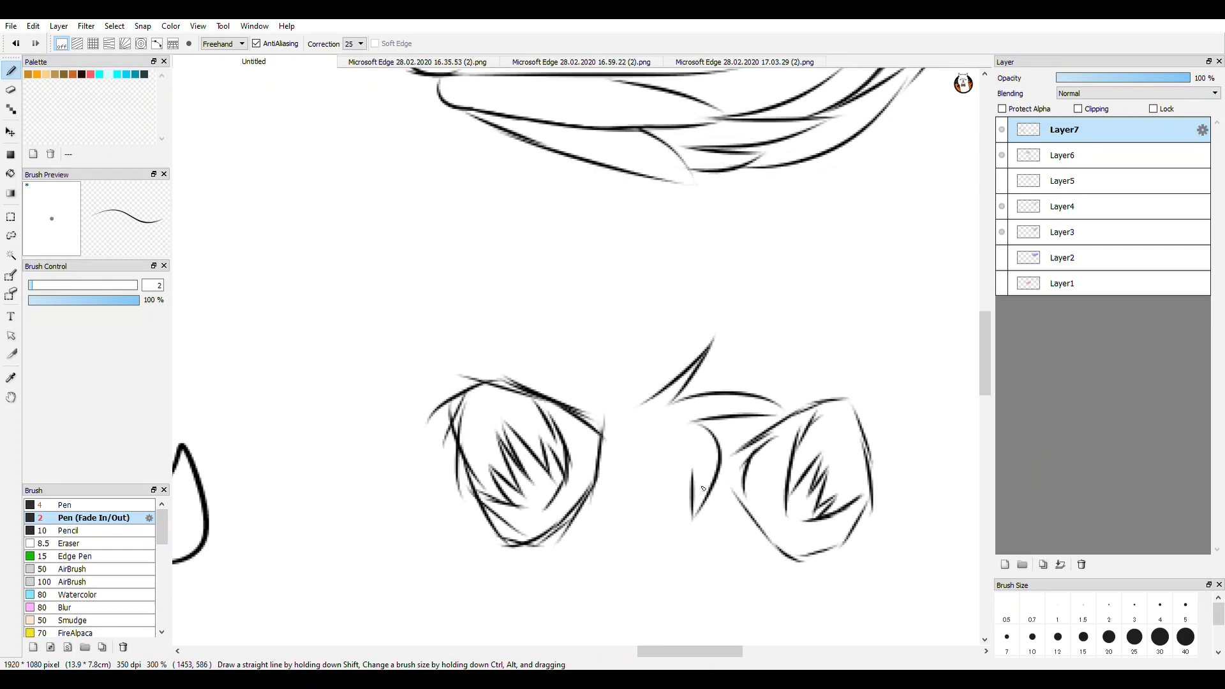
scroll(699, 500, "down", 5)
scroll(694, 505, "up", 4)
key("ctrl+z")
key("ctrl+z")
key("ctrl+z")
key("ctrl+z")
key("ctrl+z")
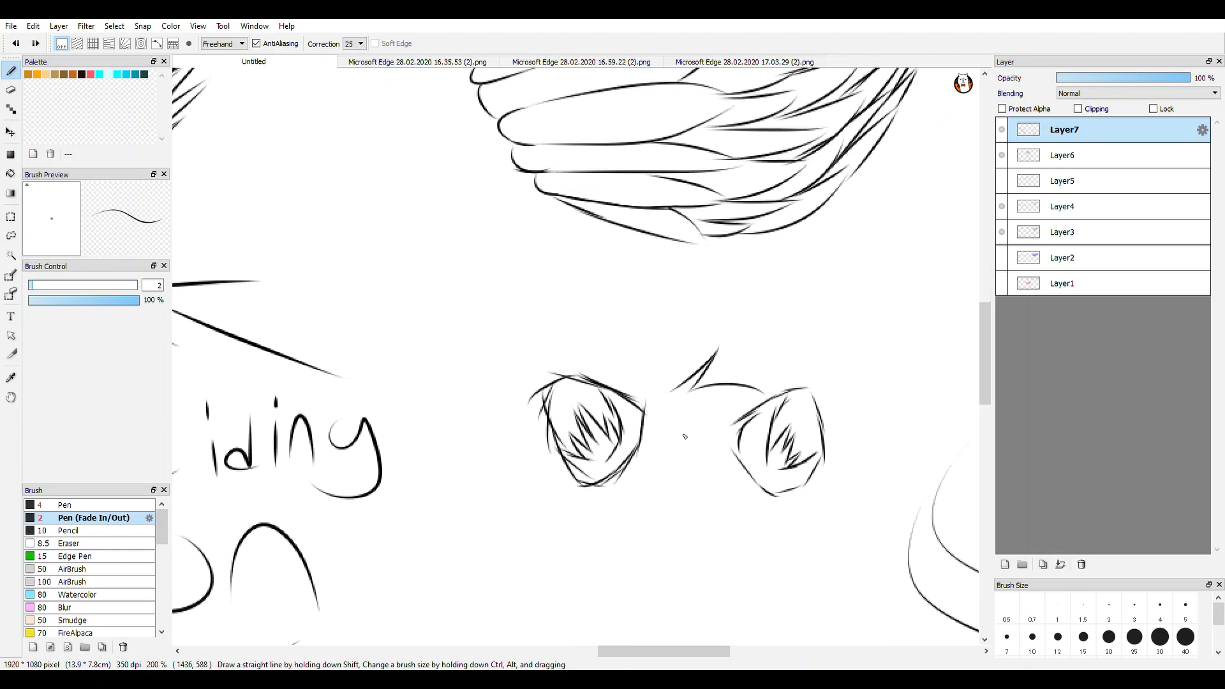
key("ctrl+z")
- Try a second group of angled spiky strokes in the gap between the two small furry shapes, and remove it again
left_click_drag(666, 400, 732, 340)
left_click_drag(732, 341, 670, 427)
mouse_move(672, 419)
left_mouse_down()
mouse_move(729, 431)
mouse_move(734, 480)
left_mouse_up()
mouse_move(695, 424)
left_mouse_down()
mouse_move(718, 448)
mouse_move(647, 491)
left_mouse_up()
key("ctrl+z")
scroll(680, 467, "down", 2)
scroll(682, 469, "down", 2)
key("ctrl+z")
key("ctrl+z")
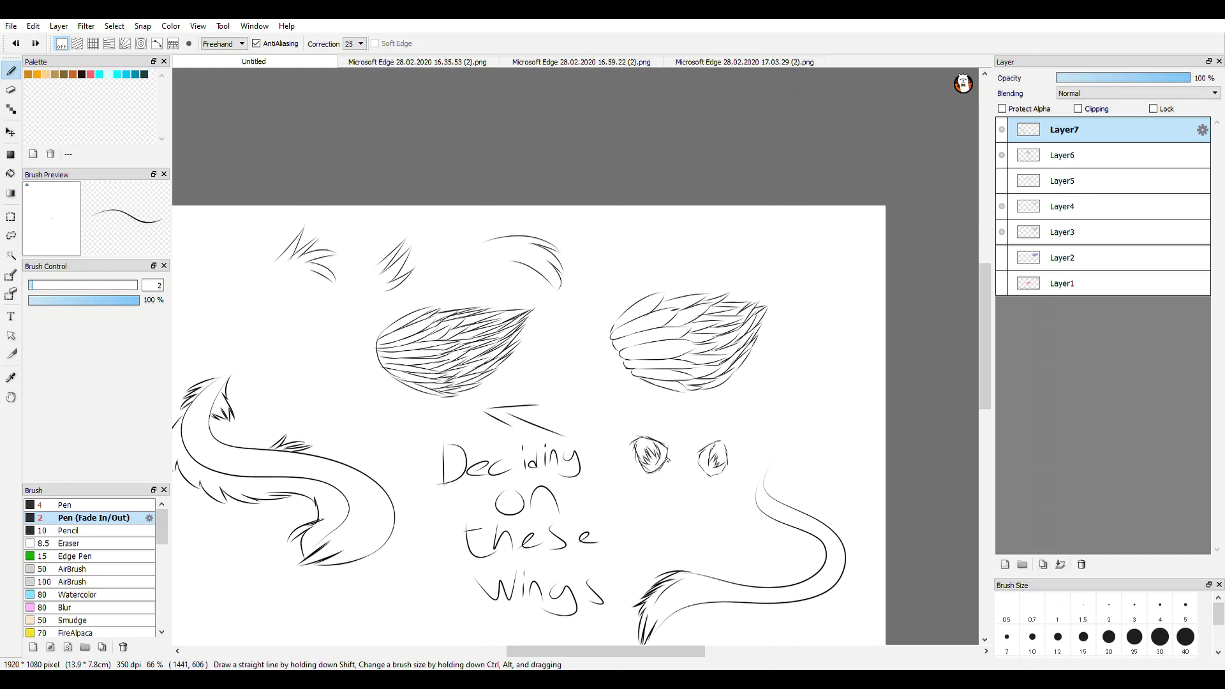
- Hide Layer7, Layer6, Layer4 and Layer3
scroll(807, 321, "down", 4)
scroll(759, 380, "up", 2)
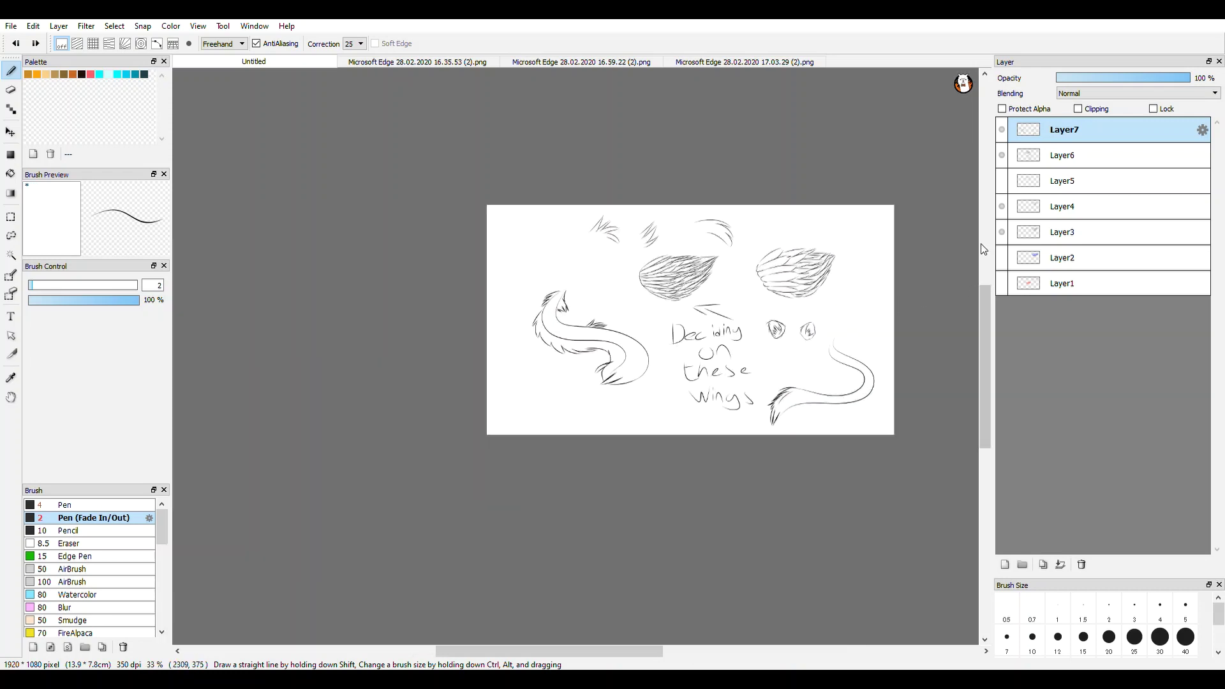
scroll(973, 249, "up", 1)
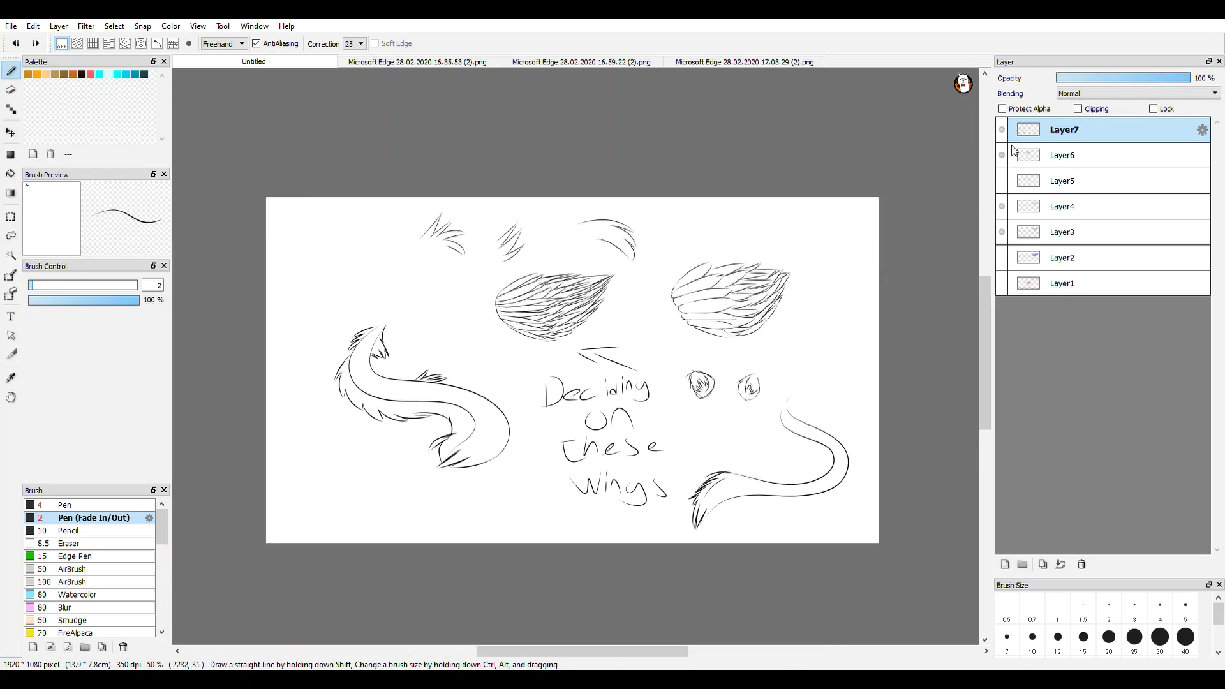
left_click(1002, 130)
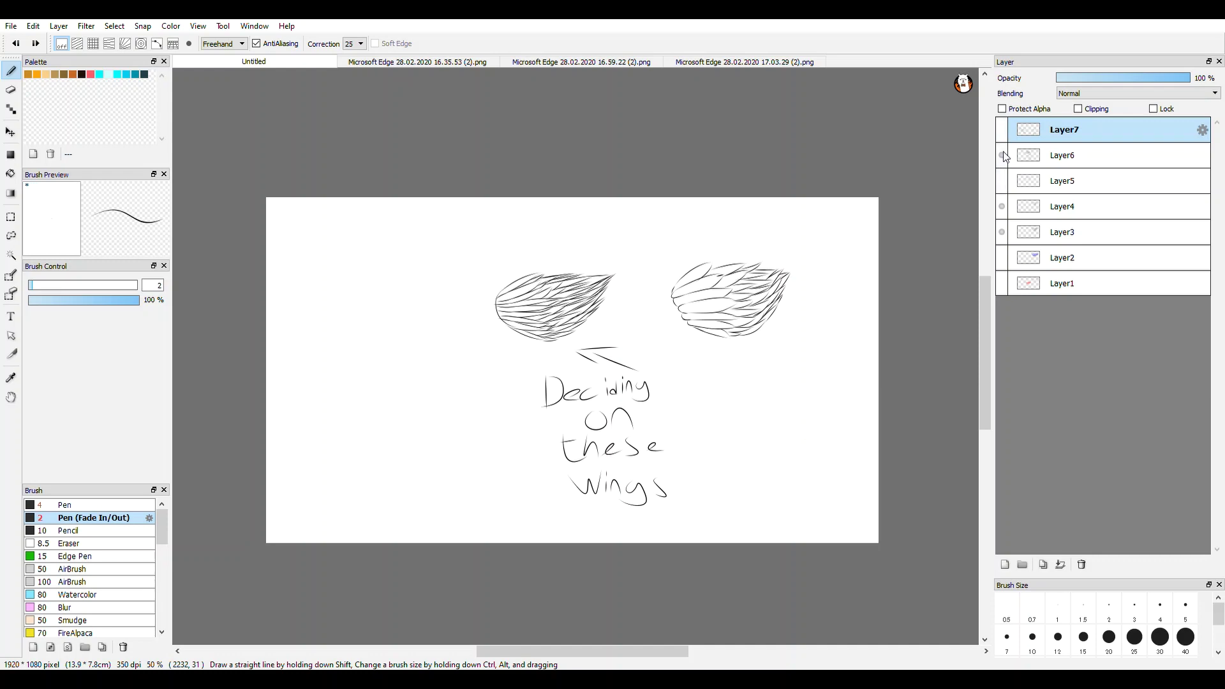
left_click(1004, 156)
left_click(1002, 206)
left_click(1003, 231)
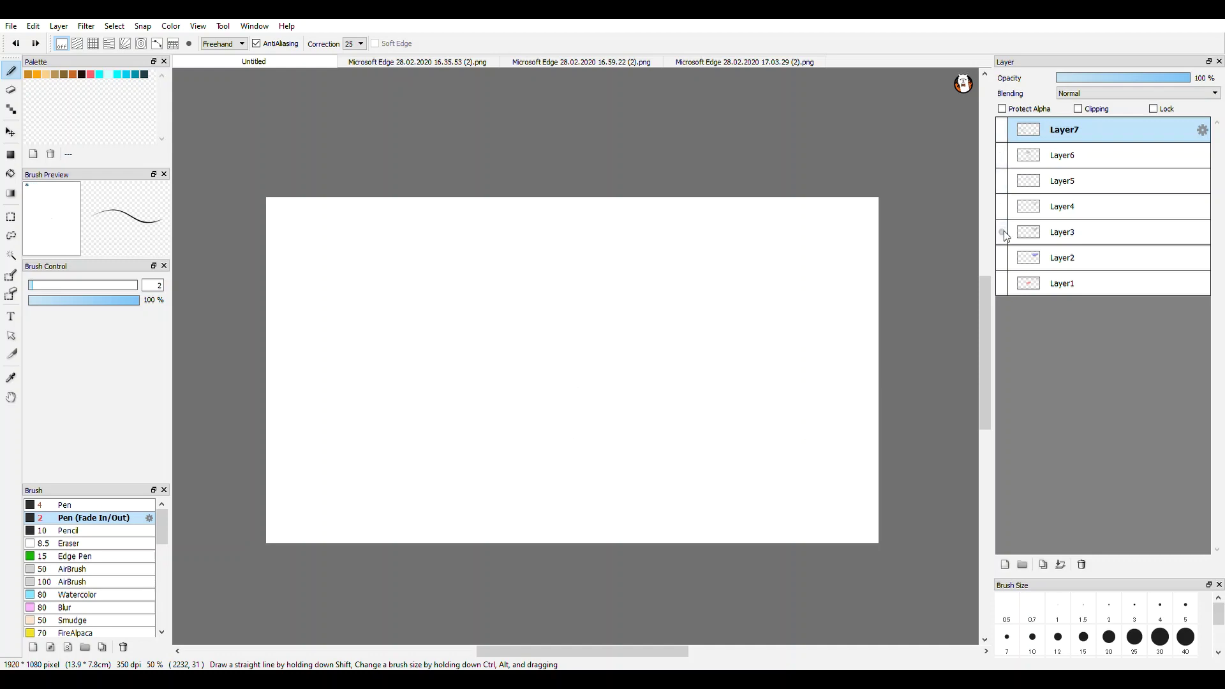
- Check Layer1 briefly, and show Layer2 on its own at 100% opacity
left_click(1004, 285)
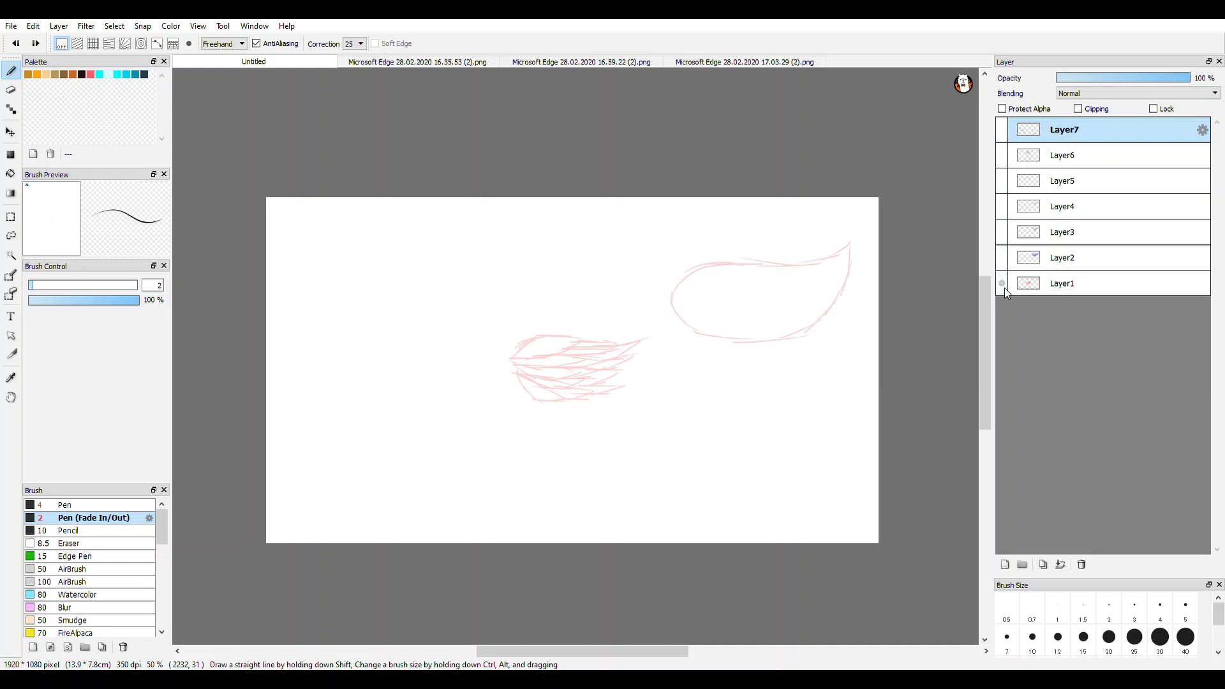
left_click(1003, 284)
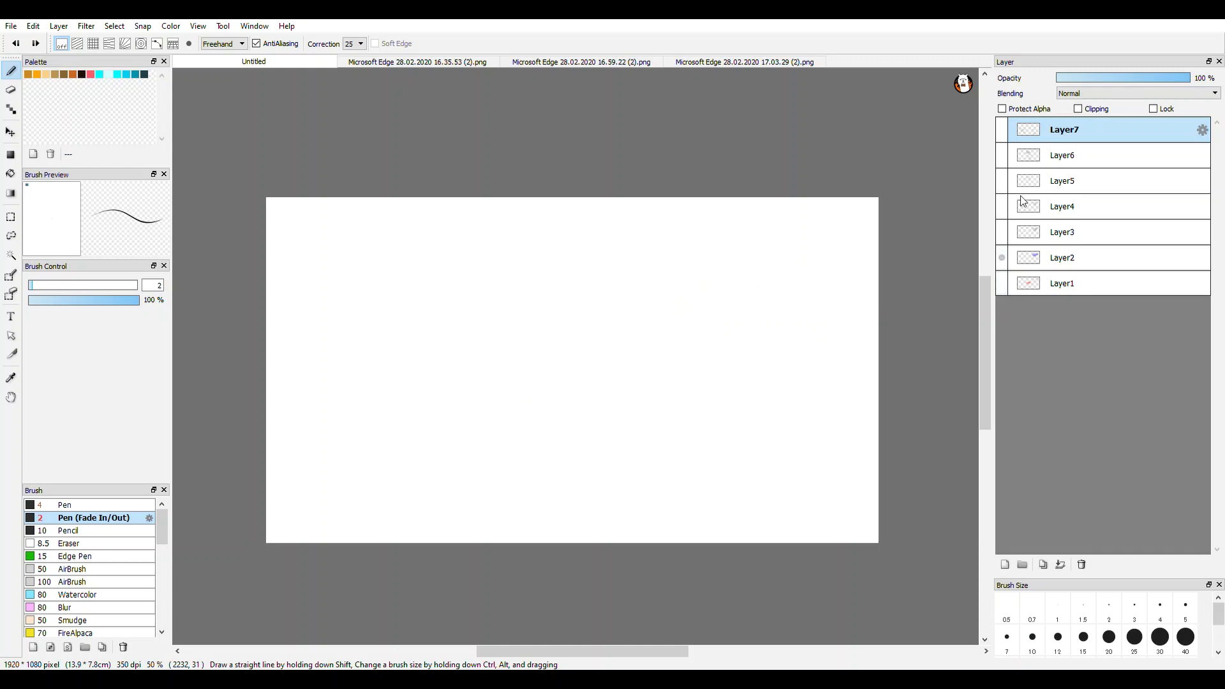
left_click(1056, 258)
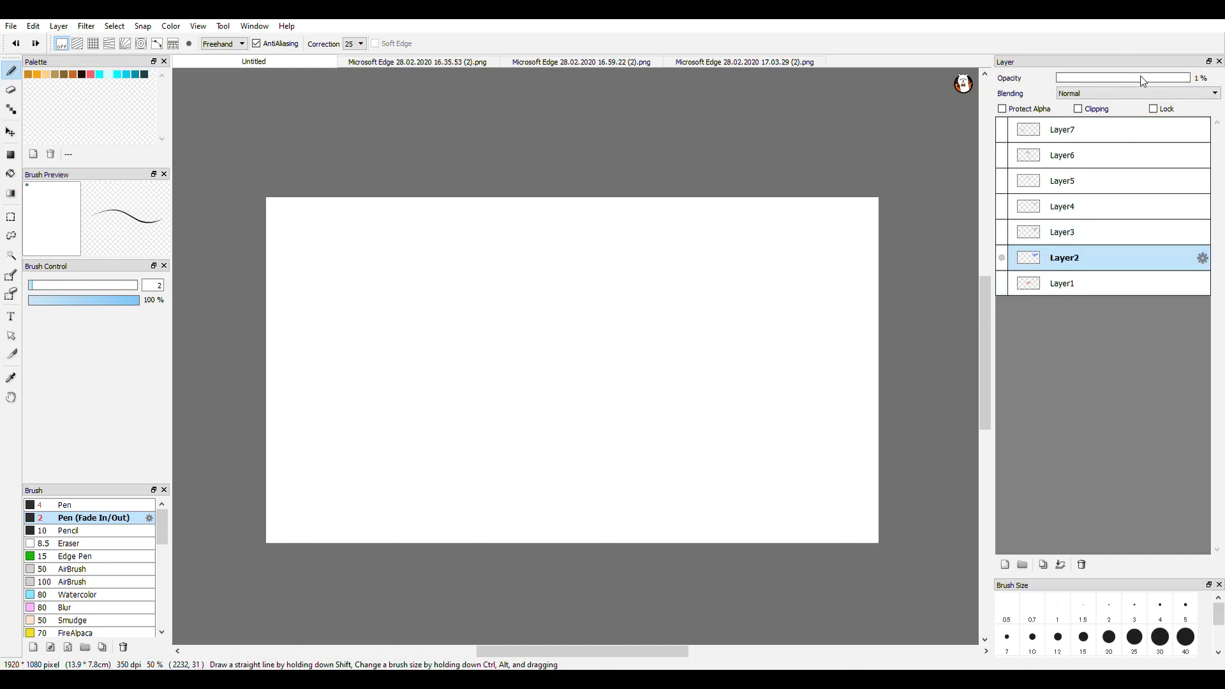
left_click_drag(1141, 78, 1222, 78)
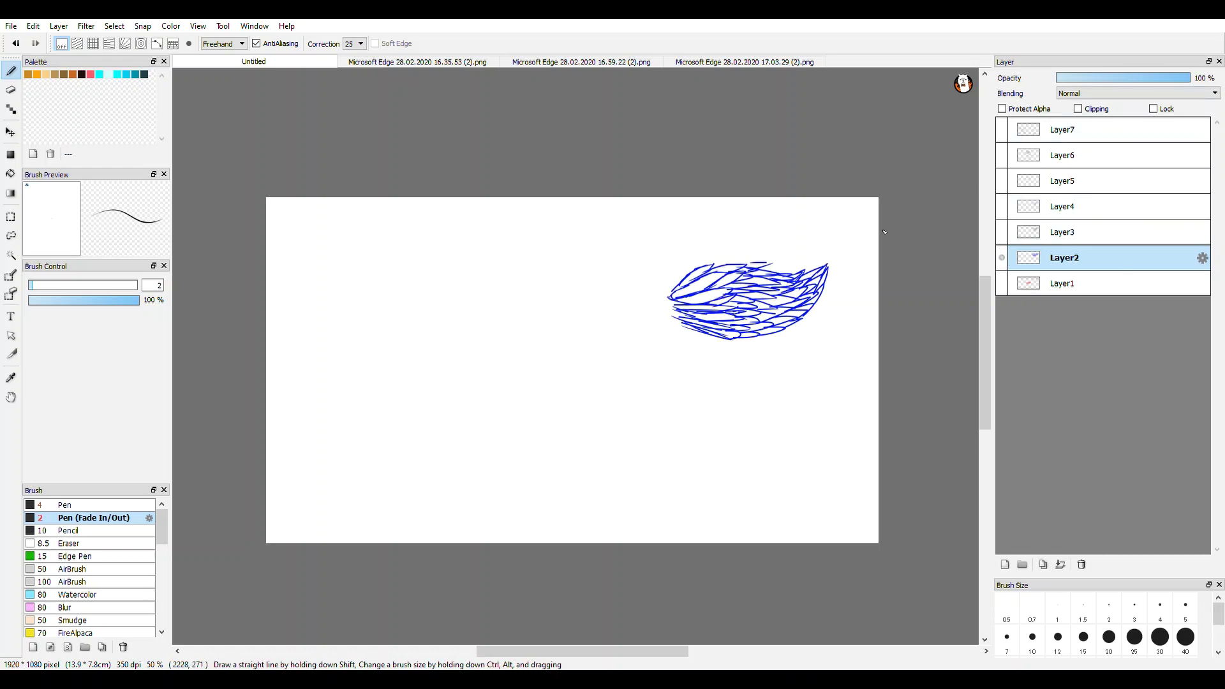
- Compare the red sketch on Layer1 with the blue wing on Layer2 by switching their visibility
left_click(1002, 283)
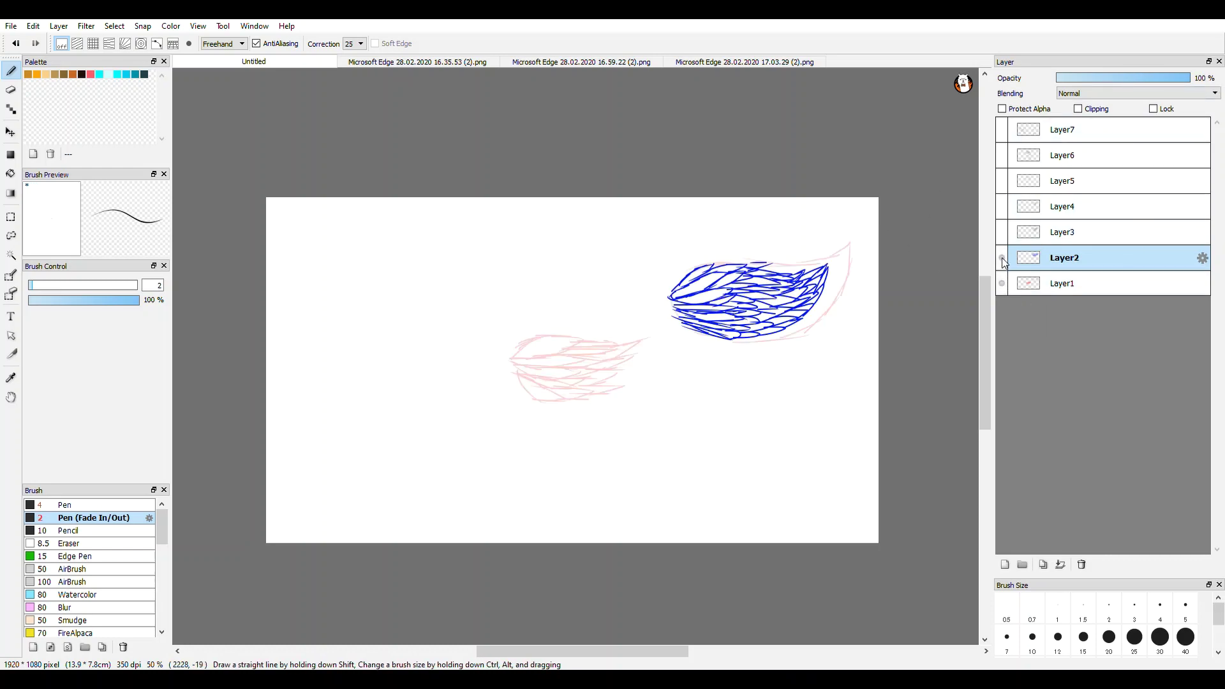
left_click(1002, 258)
left_click(1003, 258)
left_click(1002, 258)
left_click(1002, 284)
left_click(1001, 283)
left_click(1002, 258)
left_click(1002, 258)
- Show Layer3 and raise its opacity to 100%
left_click(1002, 232)
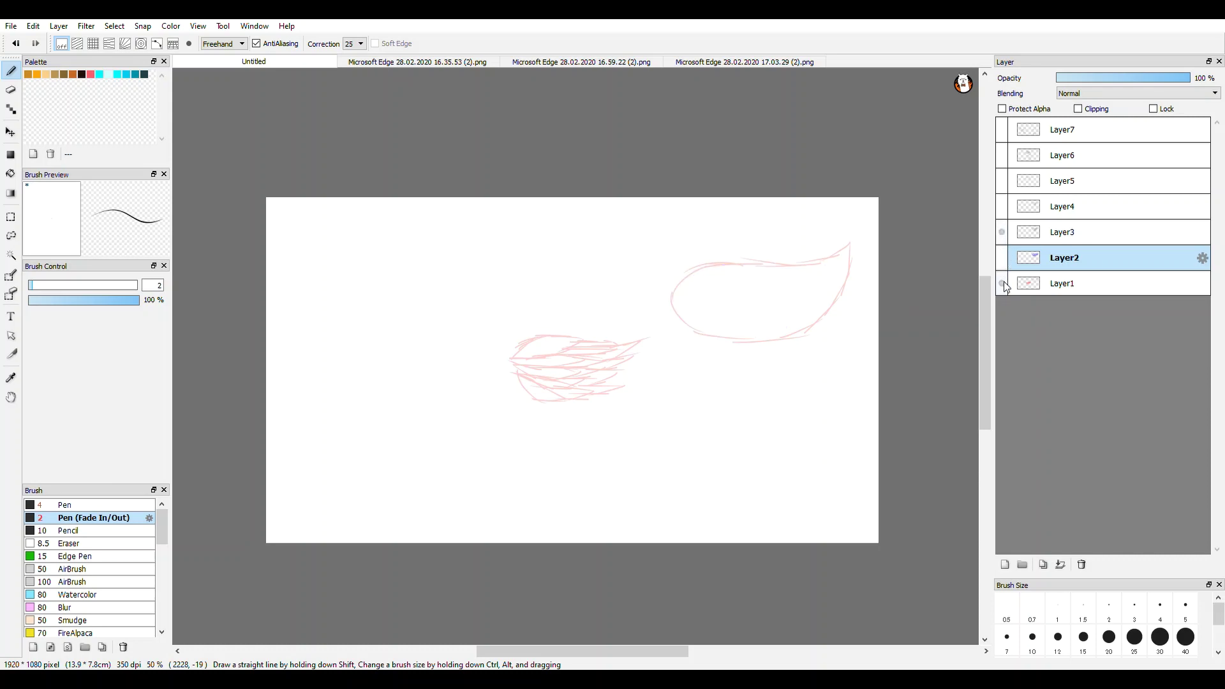
left_click(1035, 229)
left_click_drag(1111, 80, 1194, 79)
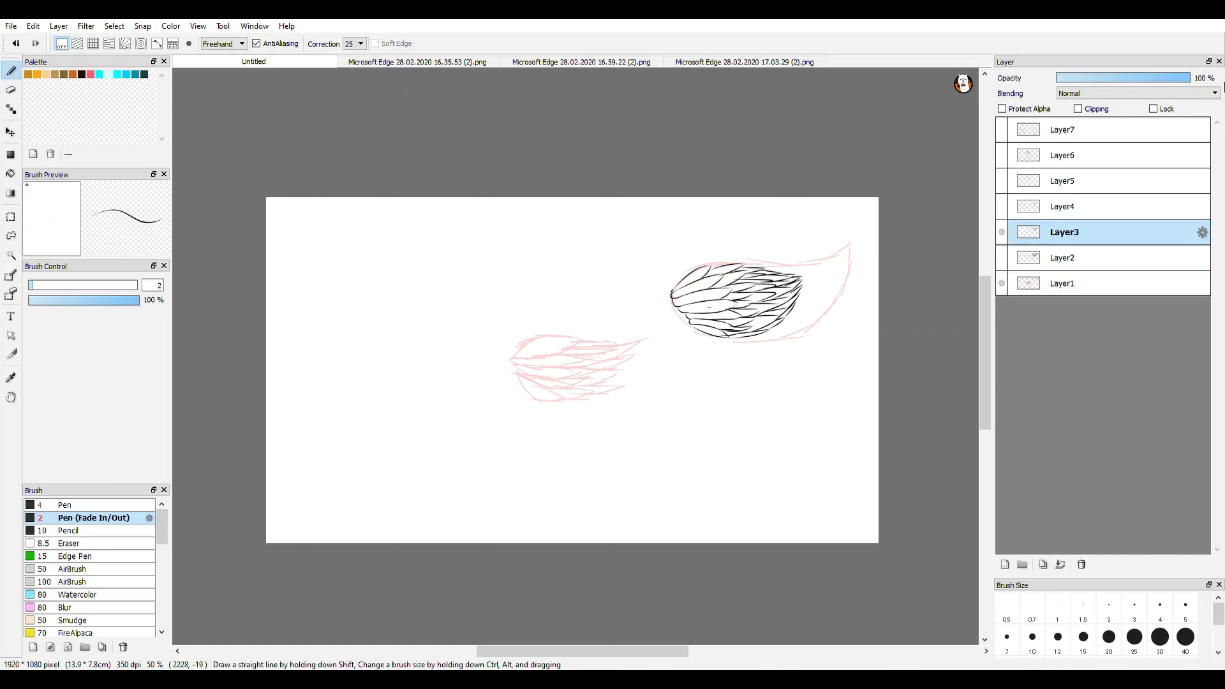
- Toggle the blue sketch on Layer2 to compare it with the black wing lines on Layer3
left_click(1036, 259)
left_click(1001, 258)
left_click(1001, 258)
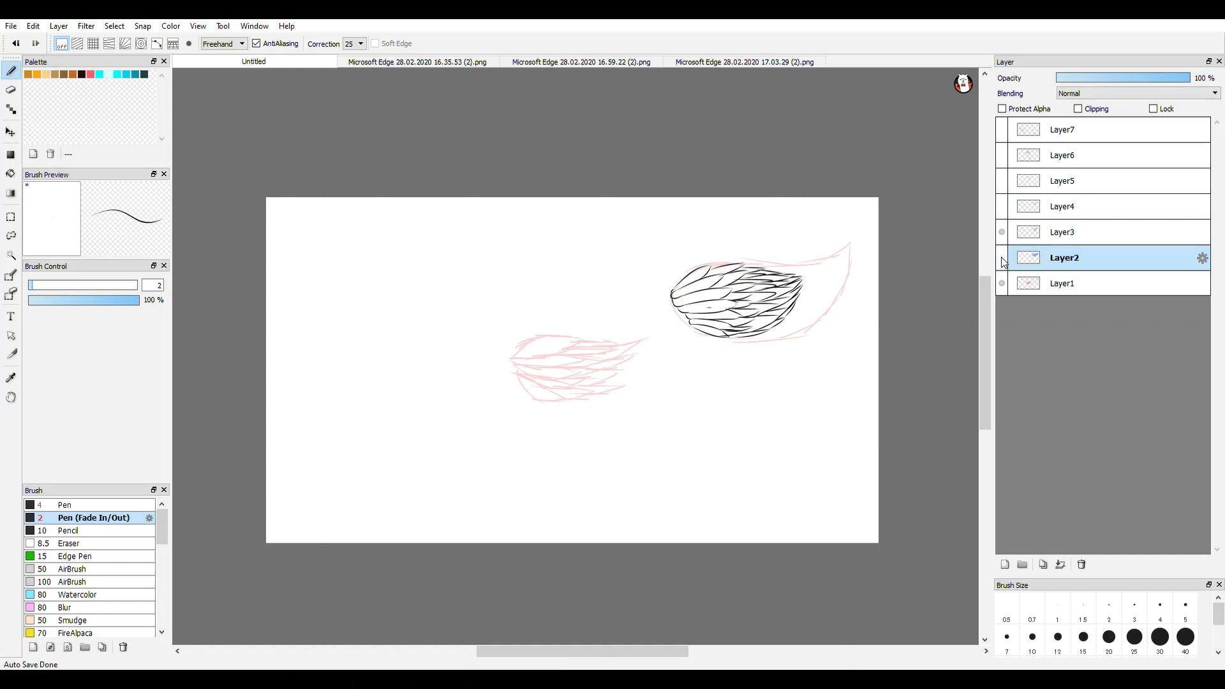
left_click(1001, 258)
left_click(1002, 258)
left_click(1064, 241)
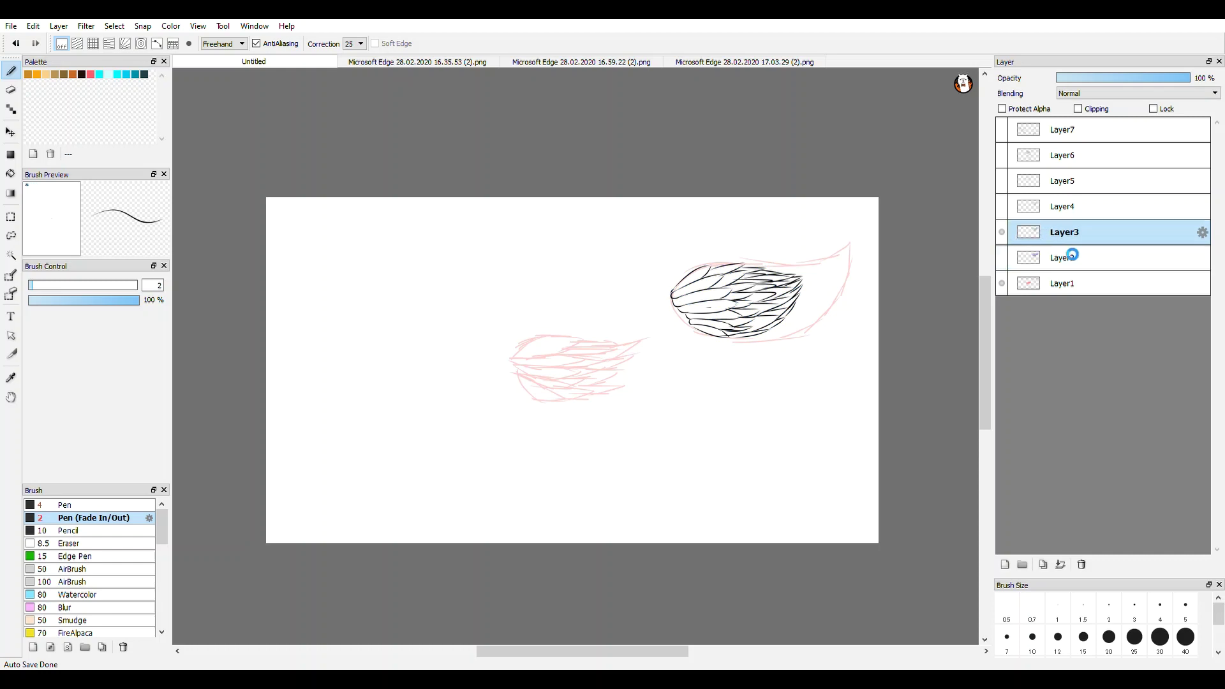
left_click(1047, 262)
left_click(1049, 241)
left_click(1051, 267)
left_click(1052, 236)
left_click(1046, 263)
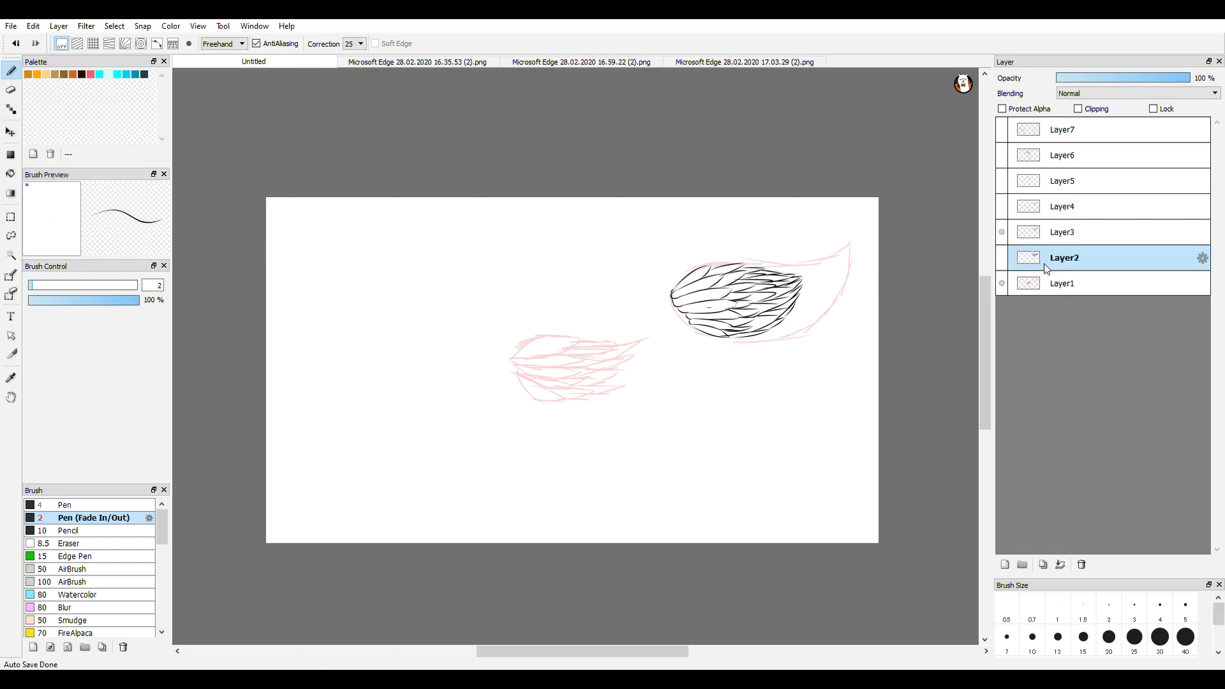
left_click(1047, 239)
left_click(1041, 273)
left_click(1036, 260)
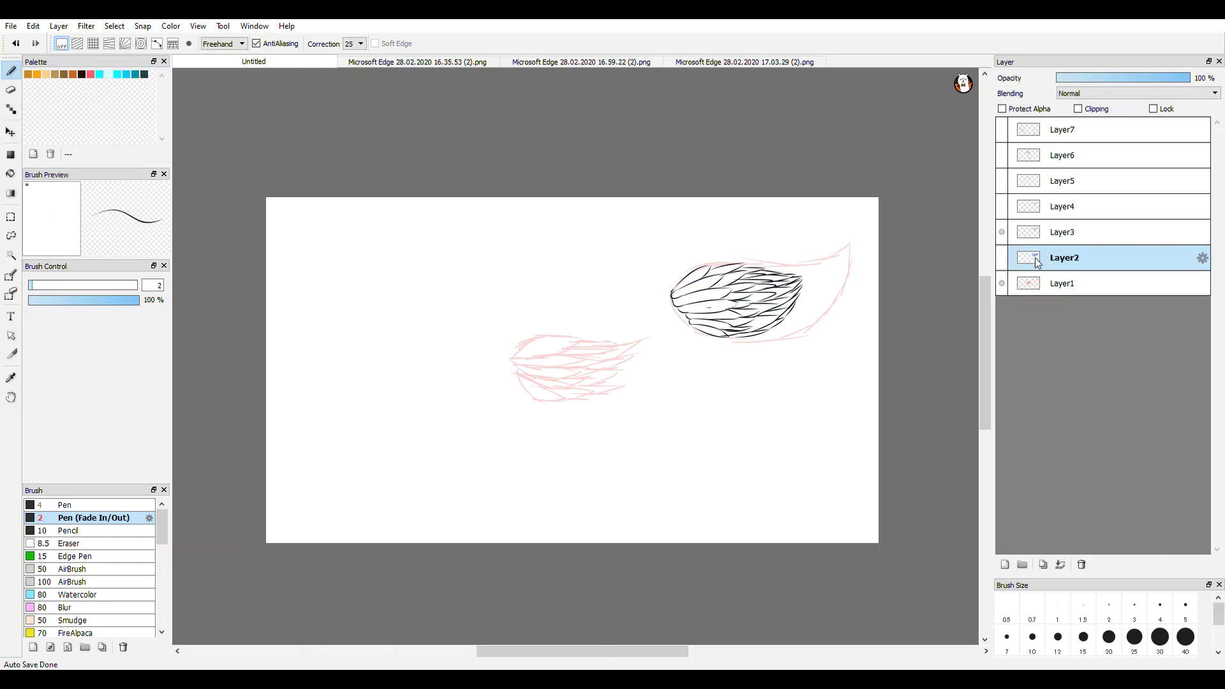
- Alternate the visibility of Layer2 and Layer3 repeatedly to compare the two wing versions one at a time
left_click(1001, 257)
left_click(1001, 258)
left_click(1002, 257)
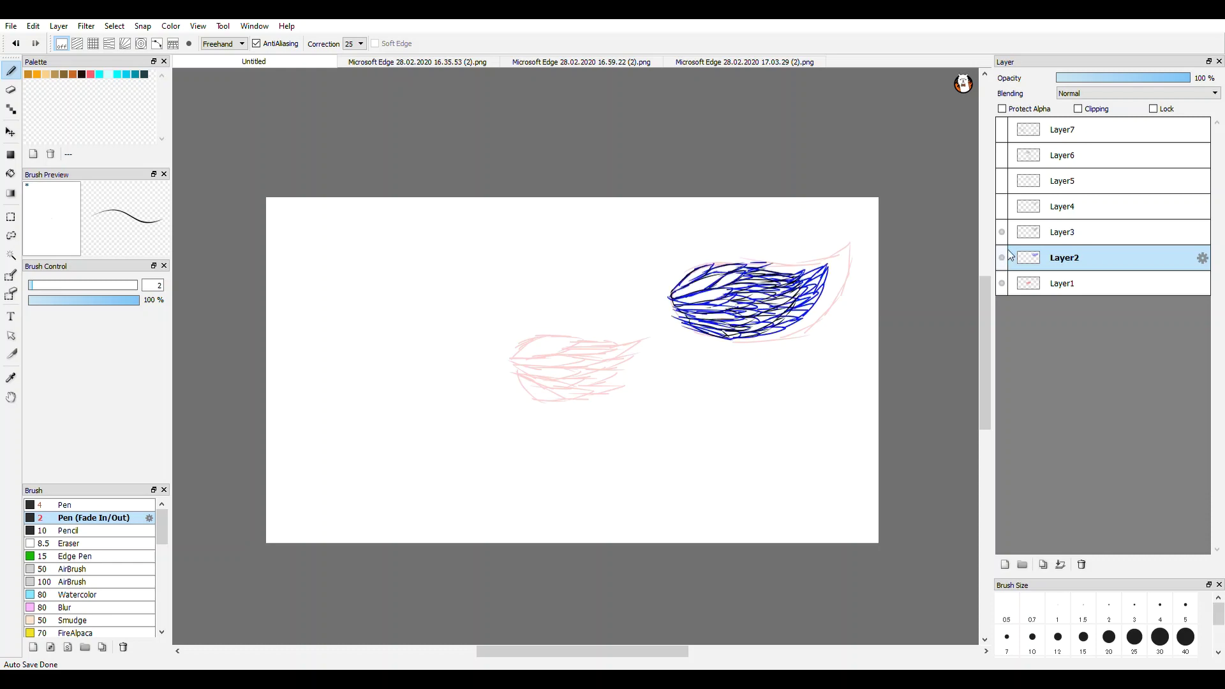
left_click(1002, 234)
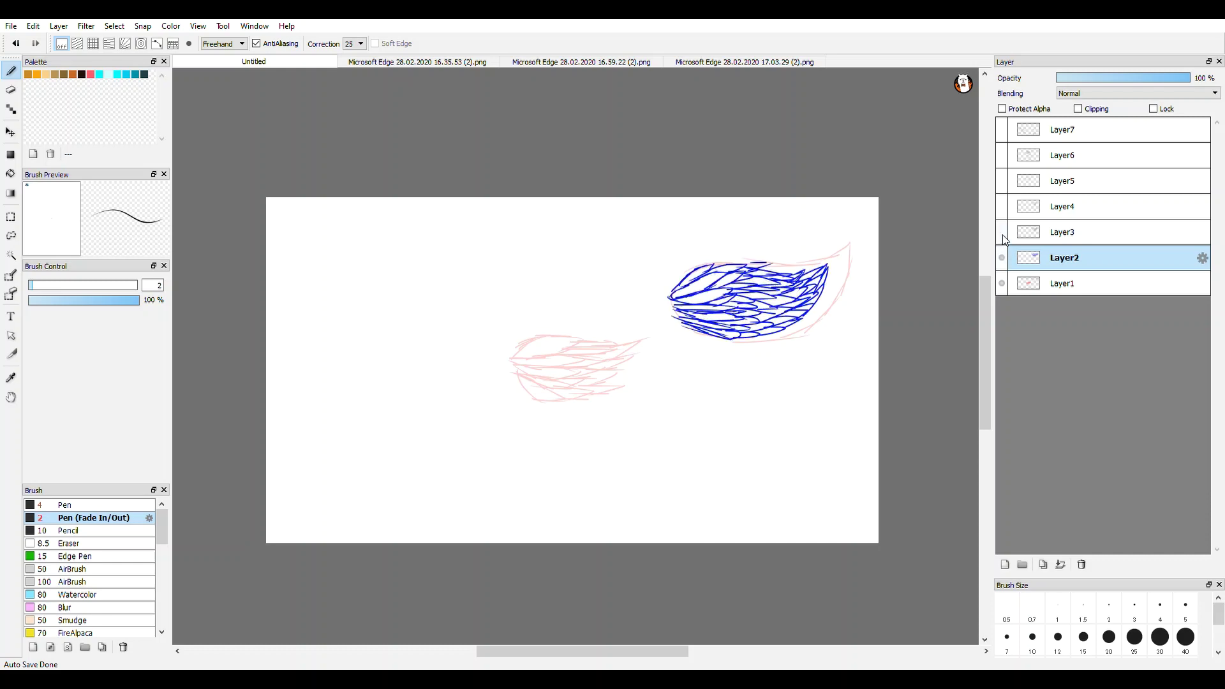
left_click(1003, 234)
left_click(1001, 263)
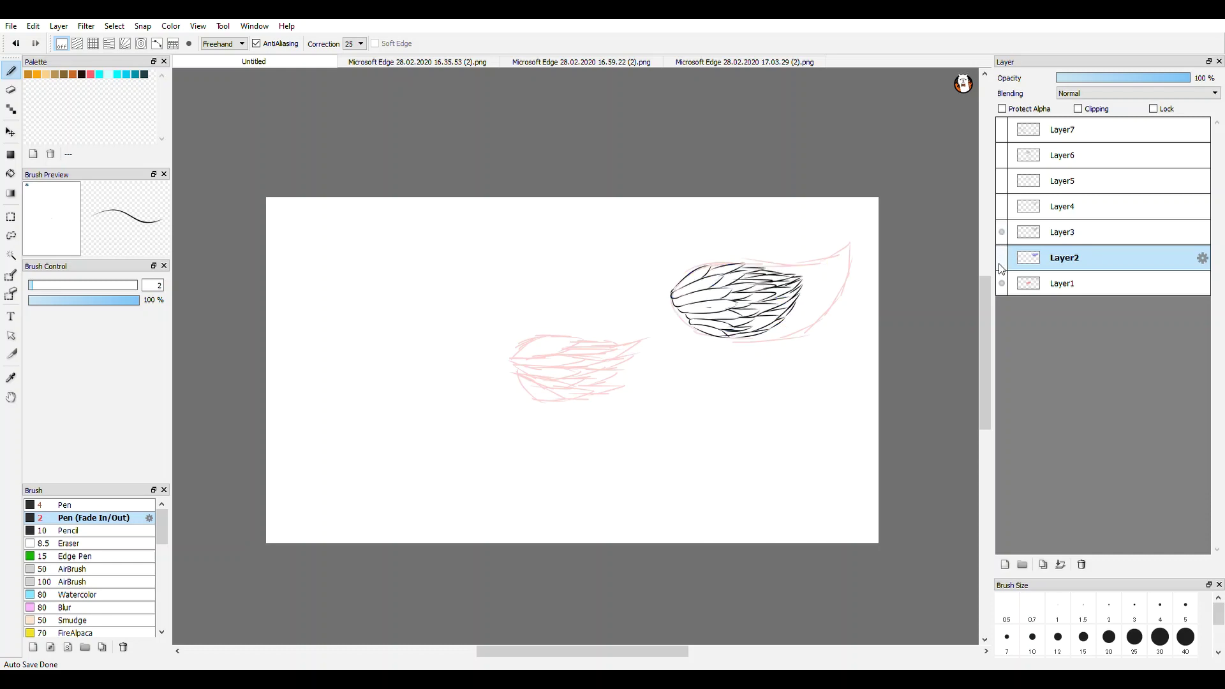
left_click(1002, 263)
left_click(1002, 234)
left_click(1002, 262)
left_click(1003, 234)
left_click(1002, 261)
left_click(1002, 234)
left_click(1001, 262)
left_click(1003, 235)
left_click(1001, 261)
left_click(1002, 235)
left_click(1002, 262)
- Show Layer4, Layer5 and Layer6, and hide the red sketch on Layer1
left_click(1004, 208)
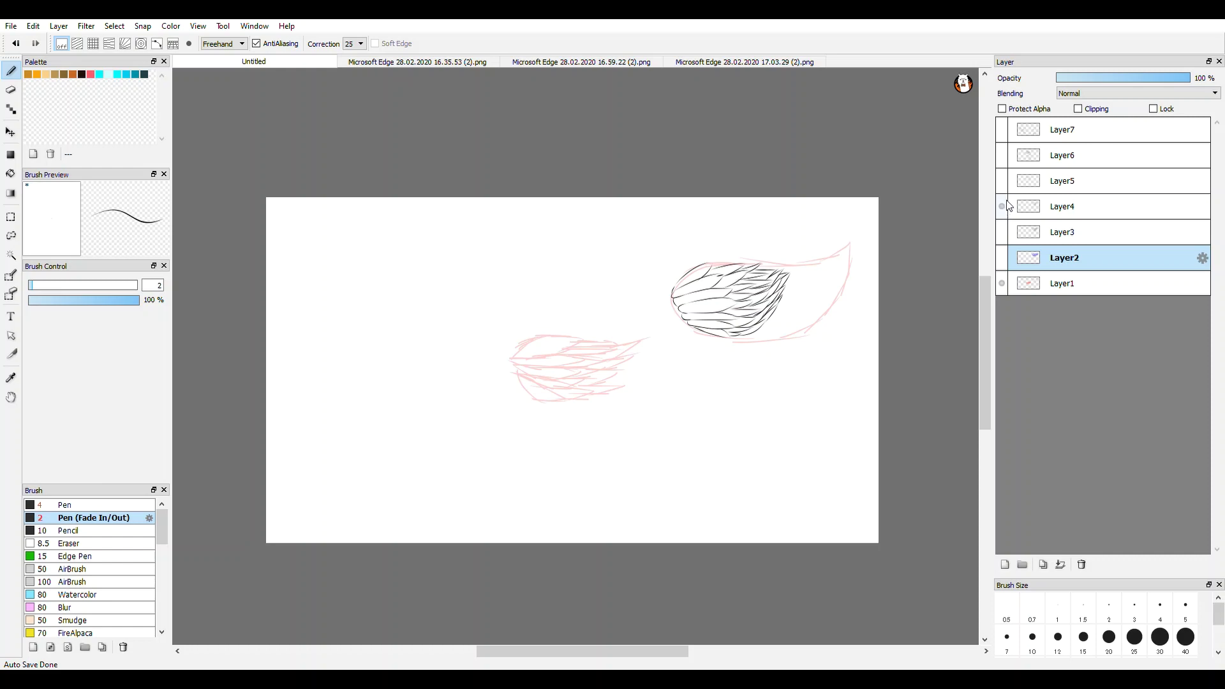
left_click(1002, 181)
left_click(1002, 206)
left_click(1002, 206)
left_click(1002, 182)
left_click(1002, 181)
left_click(1003, 156)
left_click(1007, 158)
left_click(1008, 158)
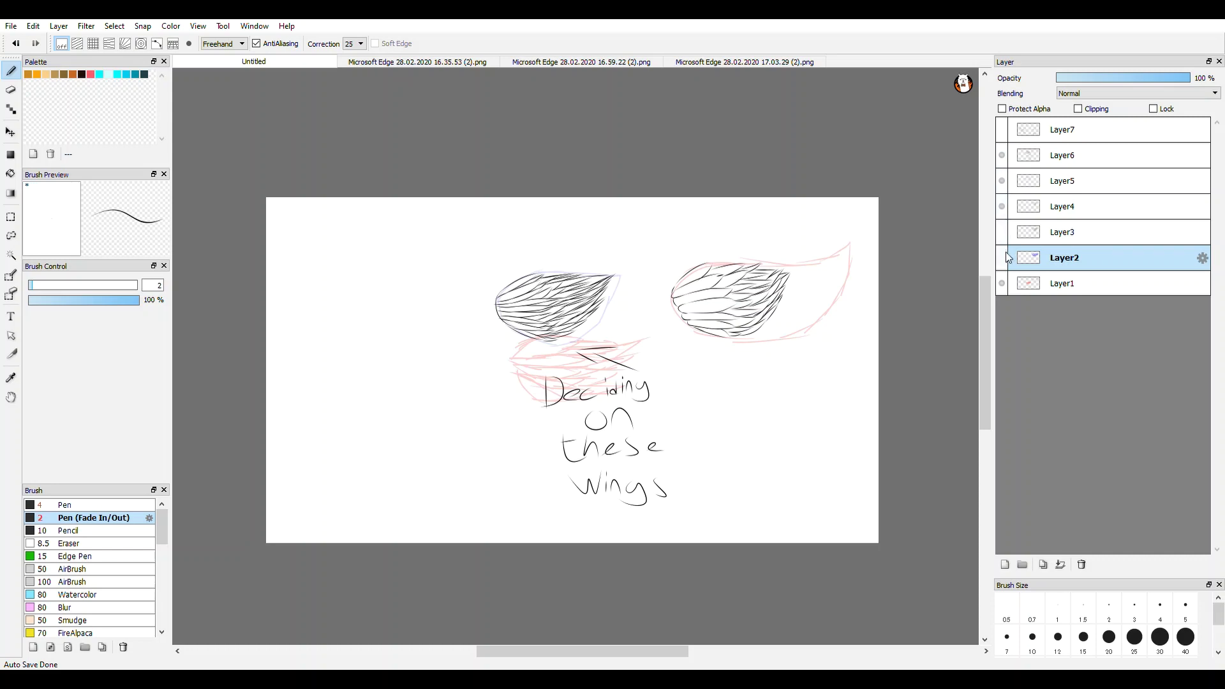
left_click(1001, 284)
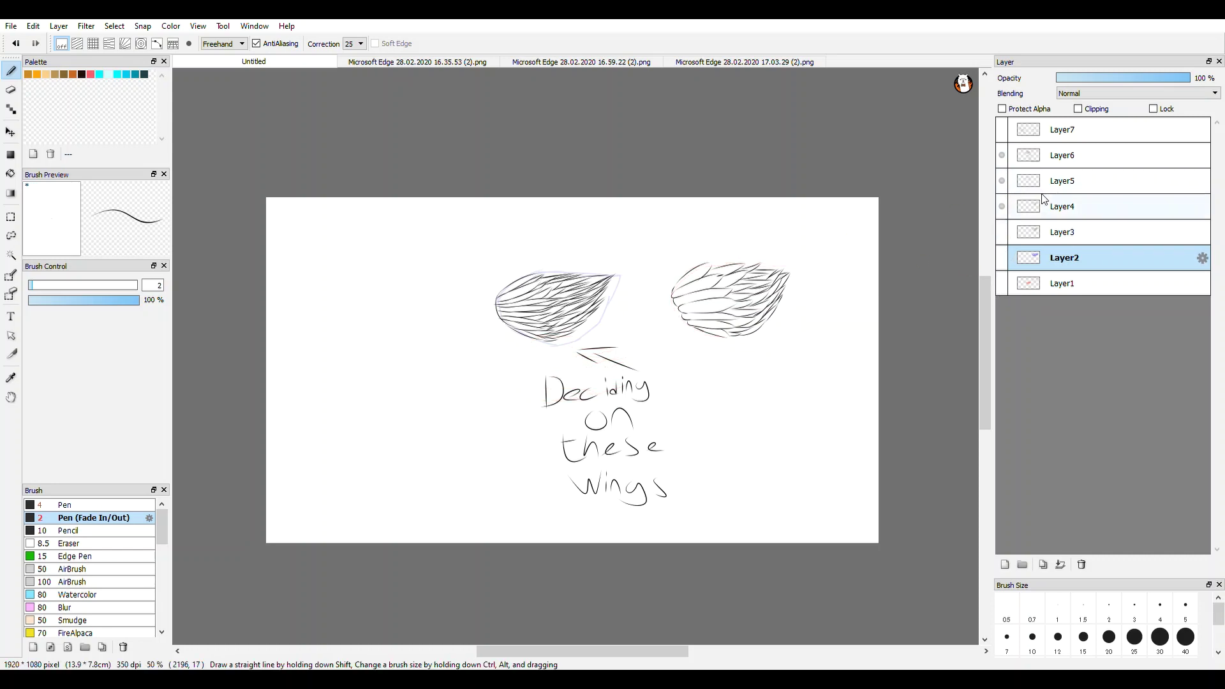
- Check Layer4 by switching it off and on, and hide the faint guide outline on Layer5
left_click(1005, 208)
left_click(1005, 207)
left_click(1000, 183)
left_click(1000, 183)
left_click(1001, 183)
- Examine the feather line work of the two wings up close
scroll(692, 276, "up", 3)
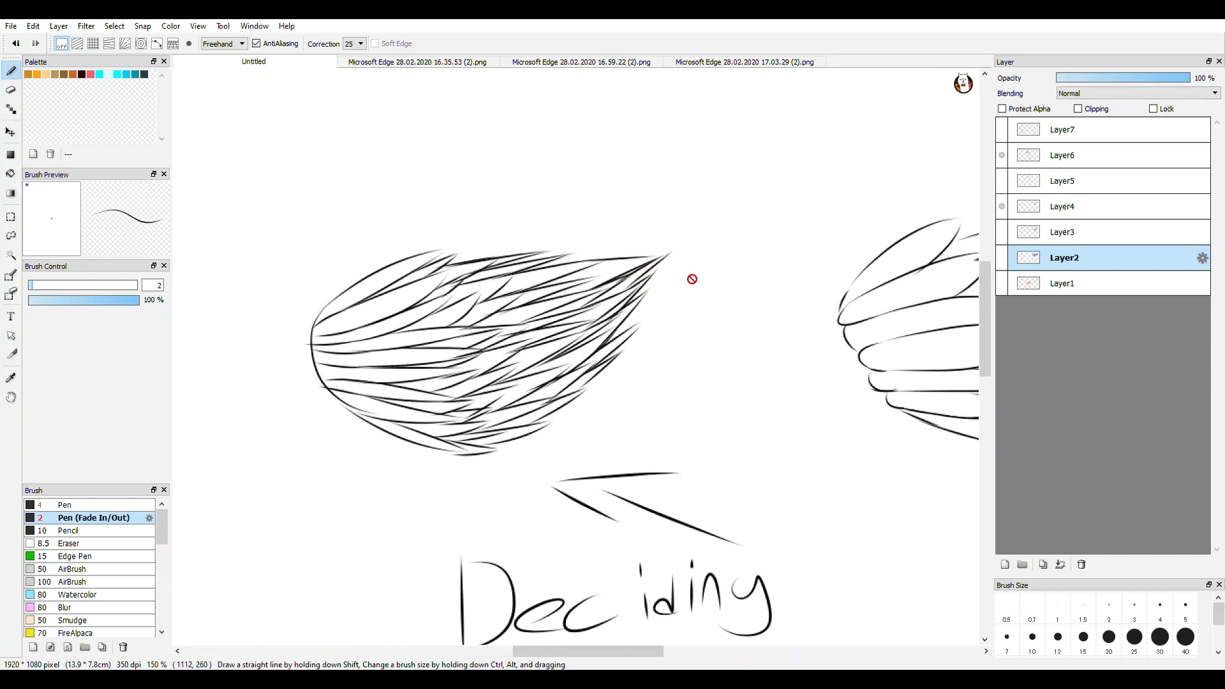
scroll(683, 334, "down", 3)
scroll(485, 282, "up", 2)
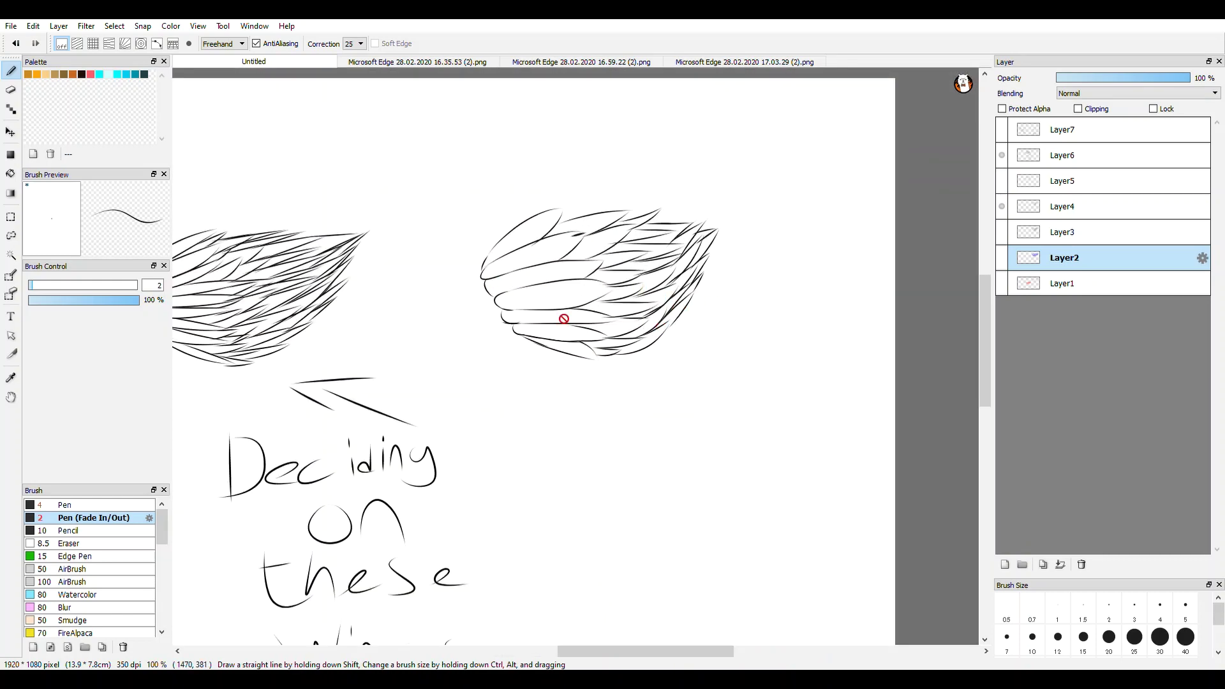
scroll(587, 419, "down", 2)
scroll(413, 309, "up", 2)
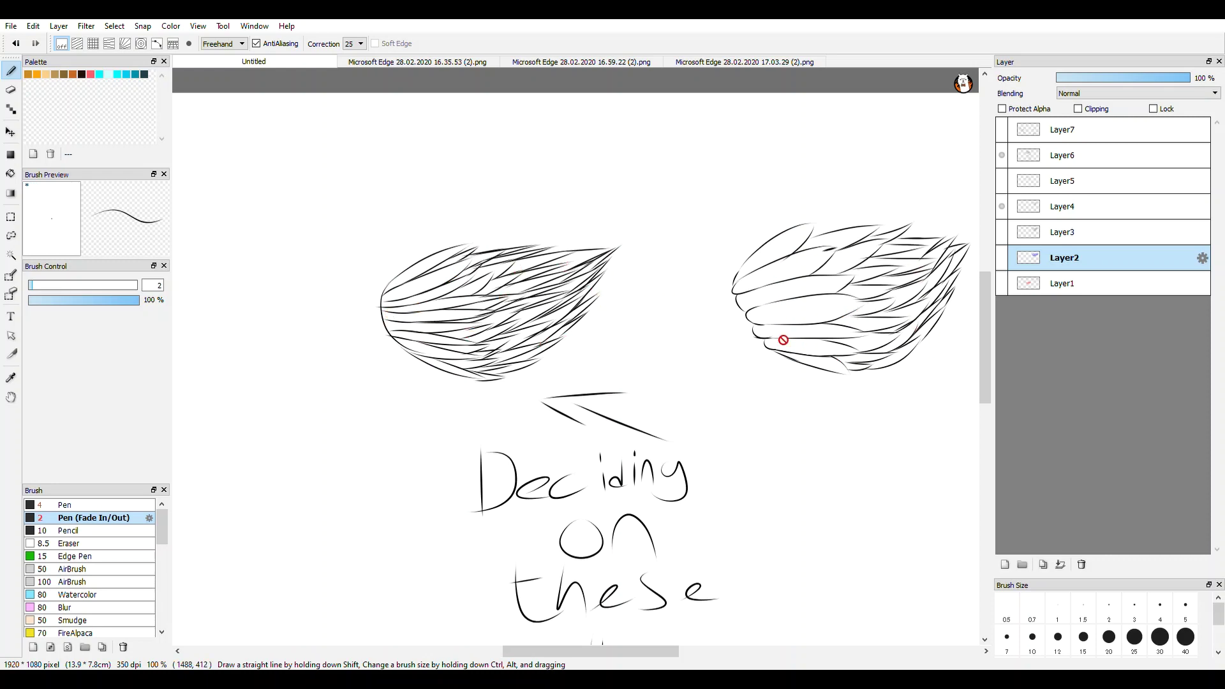
scroll(755, 427, "down", 2)
scroll(756, 427, "up", 1)
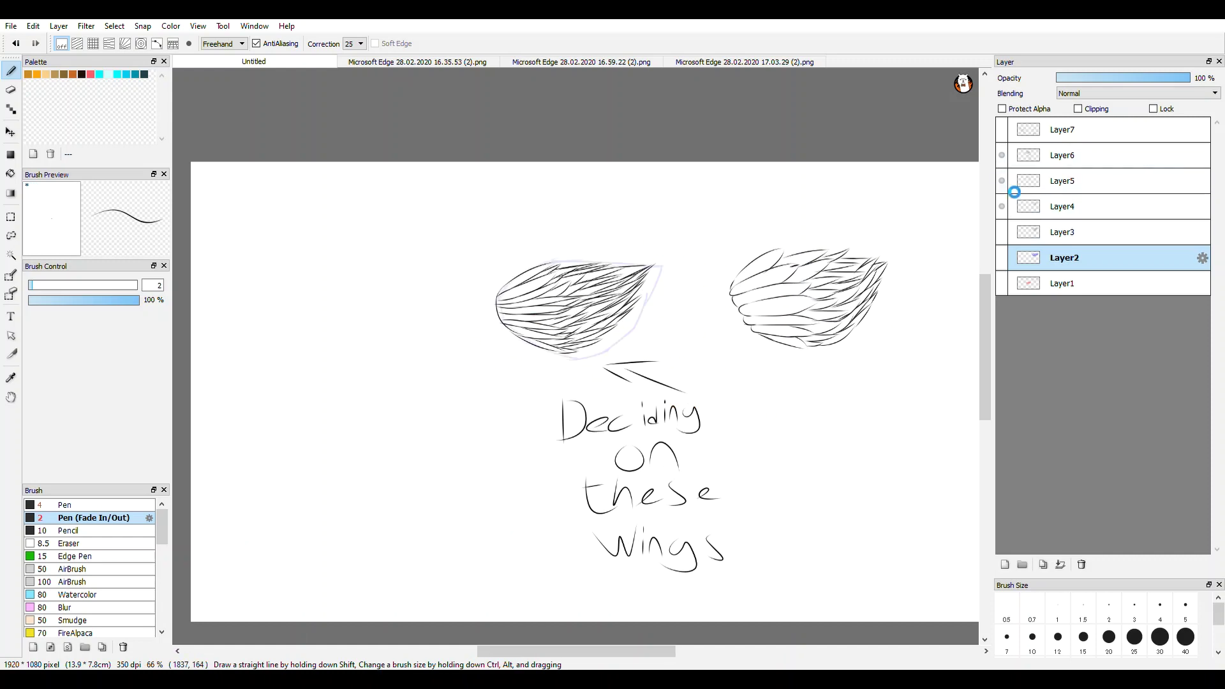
- Show Layer7 and make it the active layer
left_click(1002, 133)
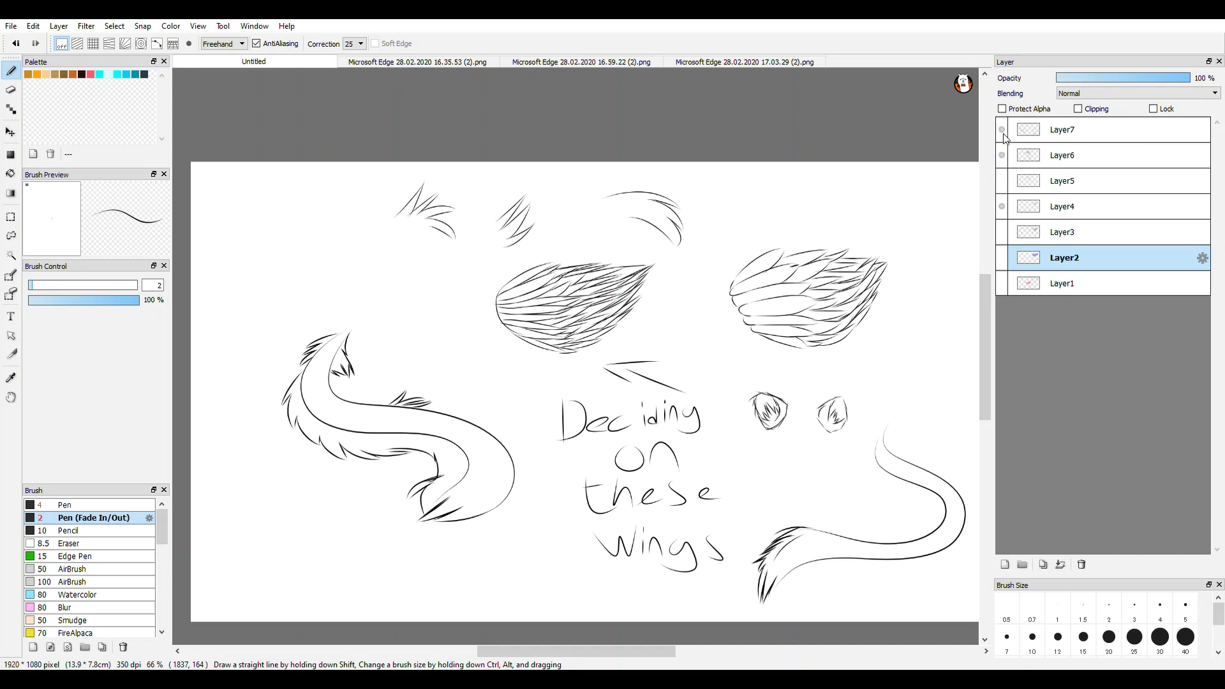
scroll(676, 355, "down", 3)
scroll(752, 408, "up", 2)
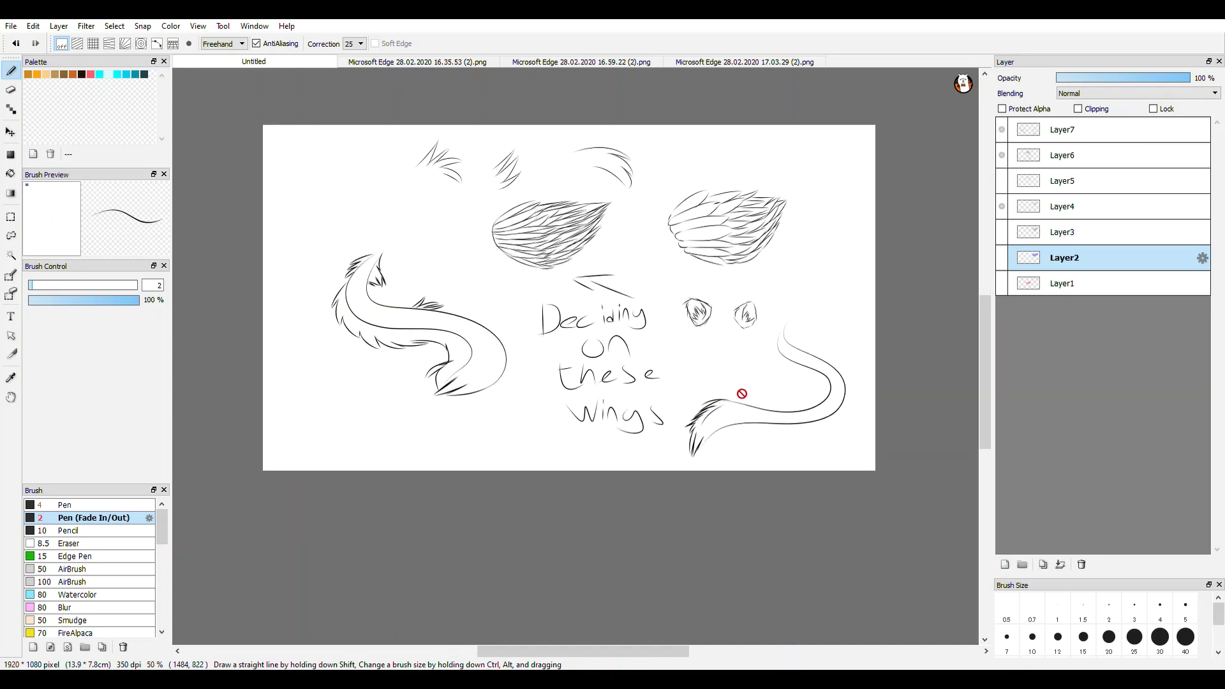
left_click(1037, 134)
scroll(704, 358, "down", 1)
scroll(704, 358, "up", 1)
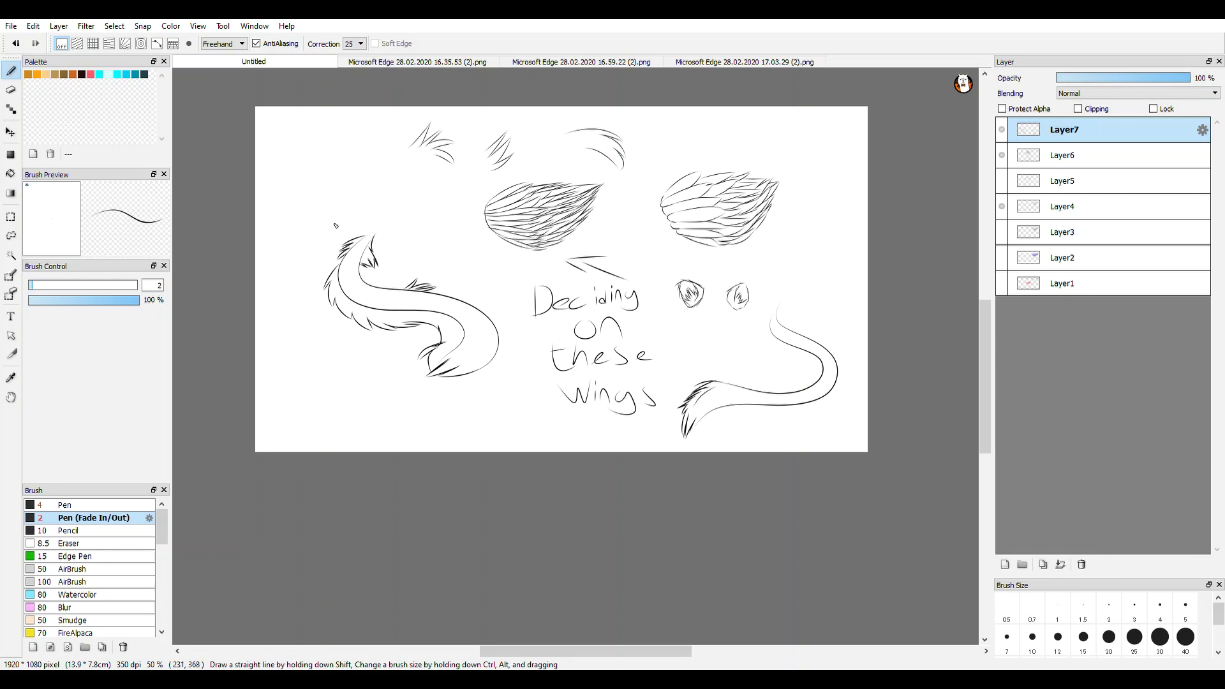
scroll(357, 217, "down", 1)
scroll(376, 191, "up", 3)
scroll(385, 206, "down", 3)
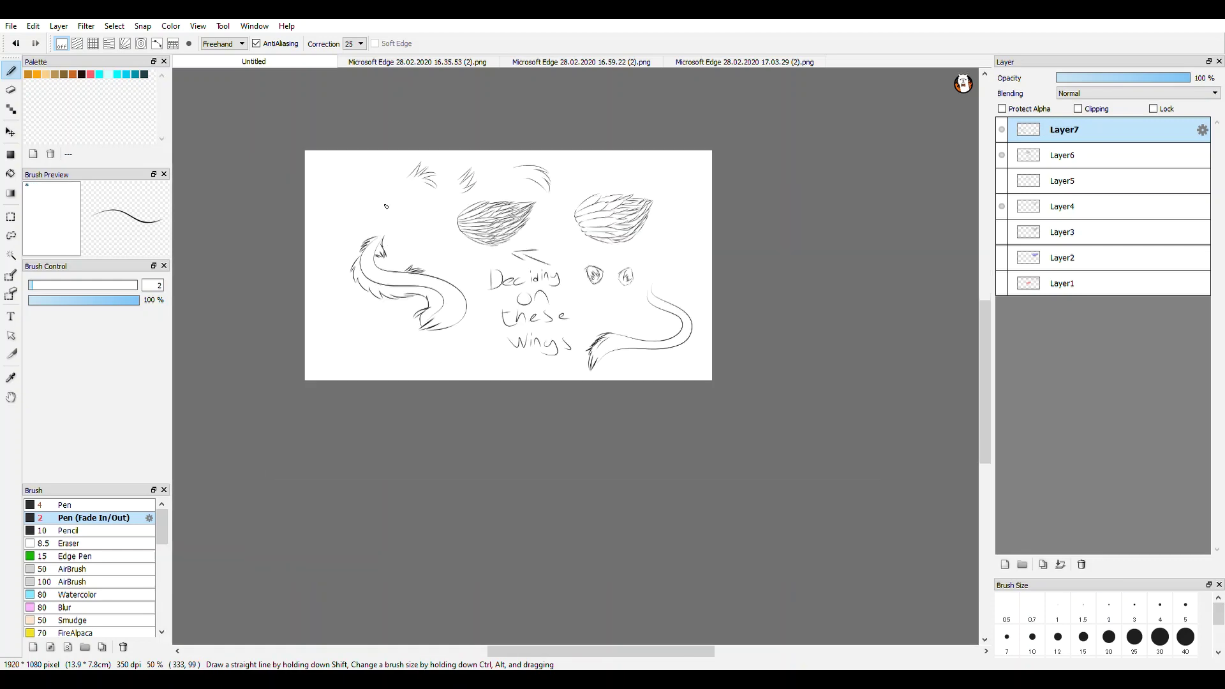
scroll(385, 206, "up", 1)
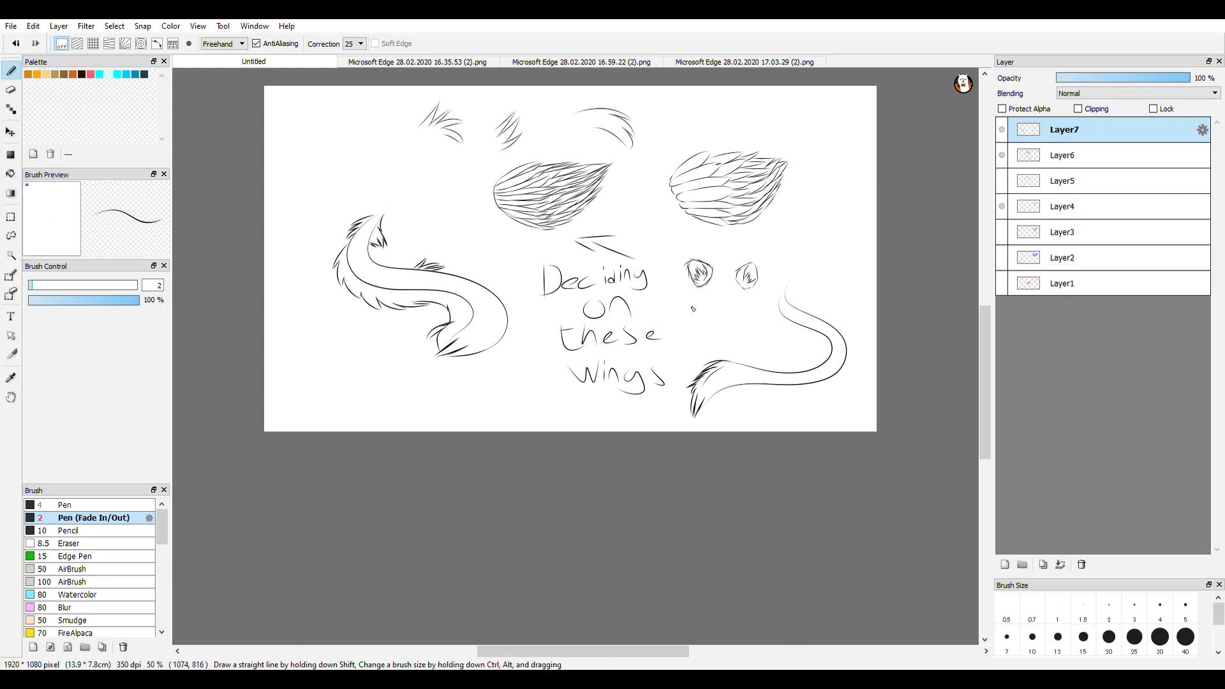
- Draw a small round outline on Layer7 below the two small furry shapes, undoing unsatisfactory strokes along the way
scroll(759, 303, "up", 4)
mouse_move(569, 401)
left_mouse_down()
mouse_move(558, 324)
mouse_move(631, 318)
mouse_move(638, 429)
mouse_move(554, 397)
mouse_move(569, 329)
mouse_move(609, 330)
mouse_move(635, 382)
left_mouse_up()
scroll(580, 404, "up", 1)
key("ctrl+z")
key("ctrl+z")
mouse_move(539, 373)
left_mouse_down()
mouse_move(598, 300)
mouse_move(665, 342)
mouse_move(658, 397)
mouse_move(619, 417)
mouse_move(543, 393)
mouse_move(533, 351)
mouse_move(553, 364)
mouse_move(625, 320)
mouse_move(693, 365)
mouse_move(685, 417)
mouse_move(642, 447)
mouse_move(576, 432)
mouse_move(537, 389)
mouse_move(550, 337)
mouse_move(651, 339)
mouse_move(633, 419)
mouse_move(561, 415)
left_mouse_up()
key("ctrl+z")
scroll(599, 364, "down", 3)
scroll(599, 364, "up", 4)
key("ctrl+z")
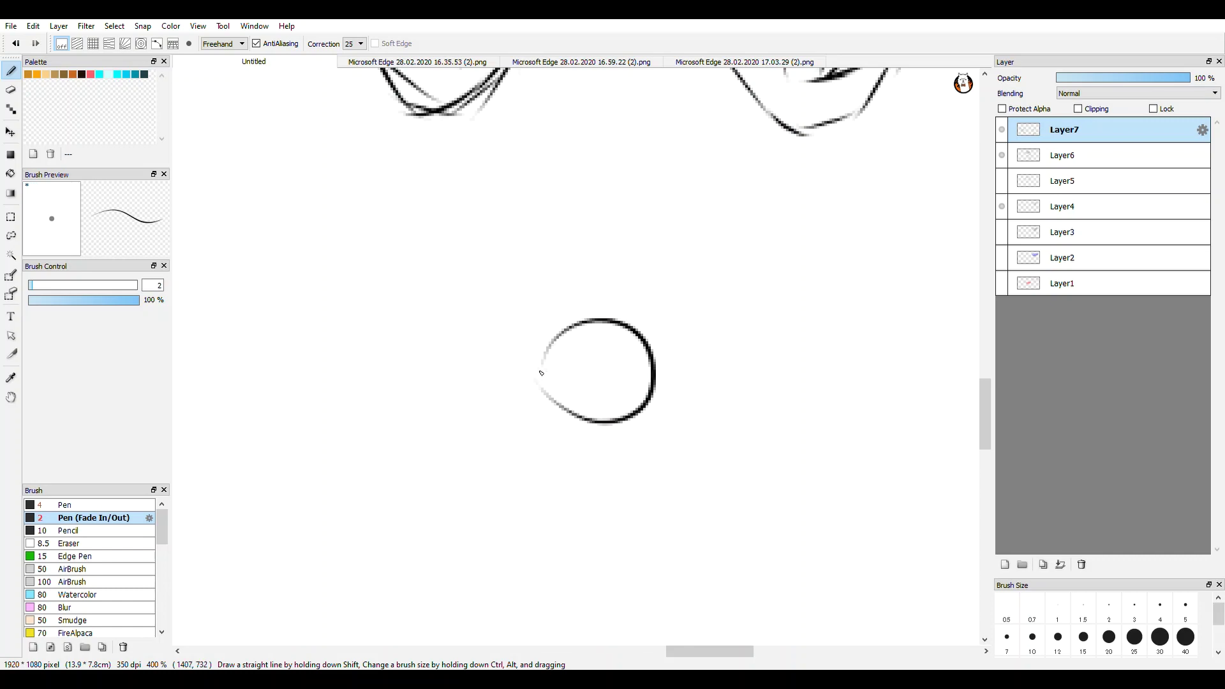
scroll(574, 415, "down", 5)
scroll(446, 332, "down", 1)
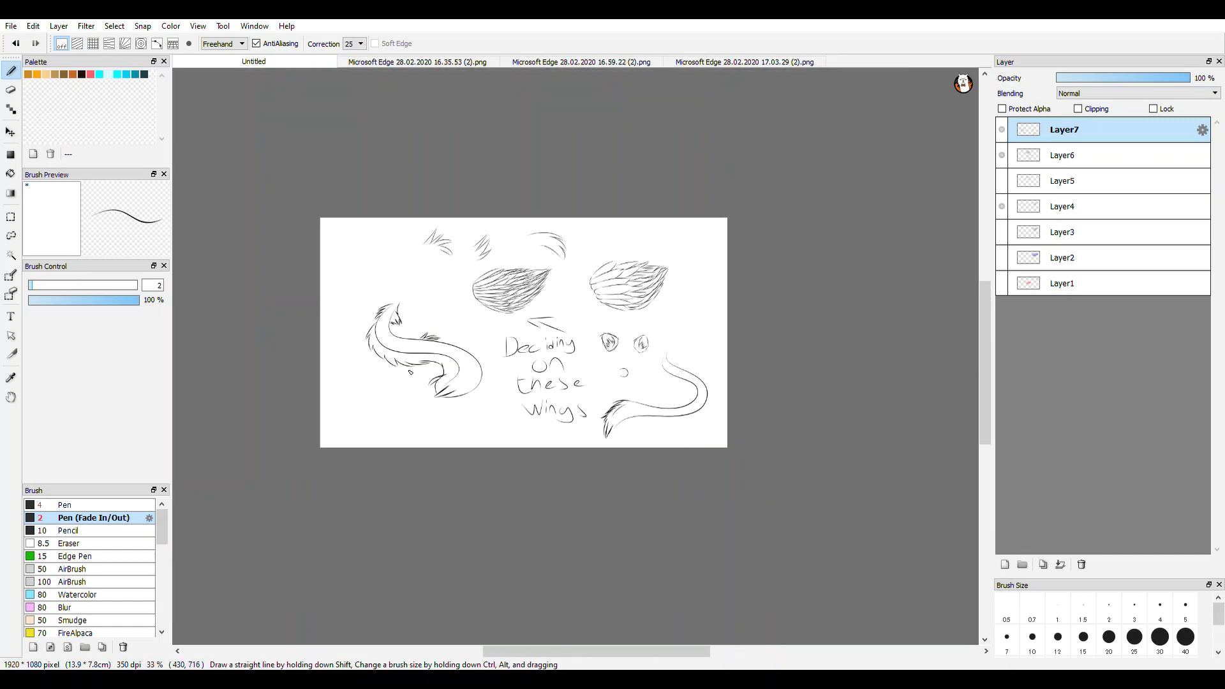
- Draw a wavy mouth line and a small T-shaped nose on the little round outline to turn it into a muzzle
scroll(446, 334, "up", 1)
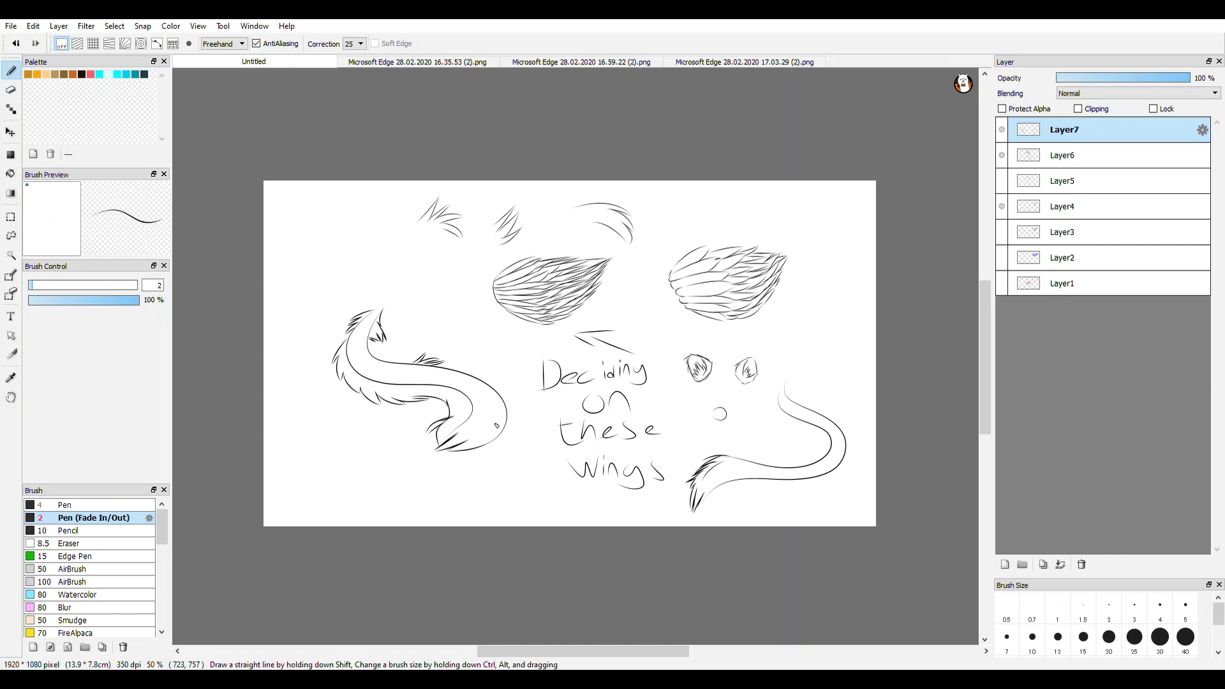
scroll(717, 413, "up", 4)
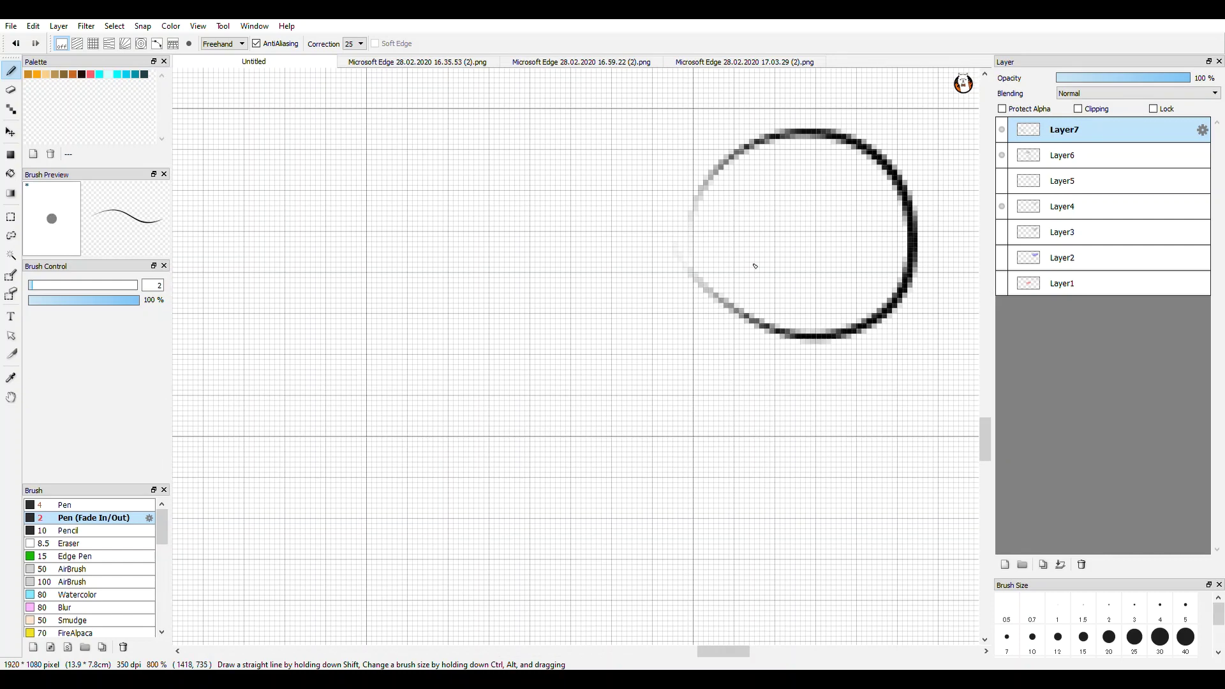
mouse_move(798, 287)
left_mouse_down()
mouse_move(746, 290)
mouse_move(637, 233)
left_mouse_up()
scroll(802, 296, "down", 1)
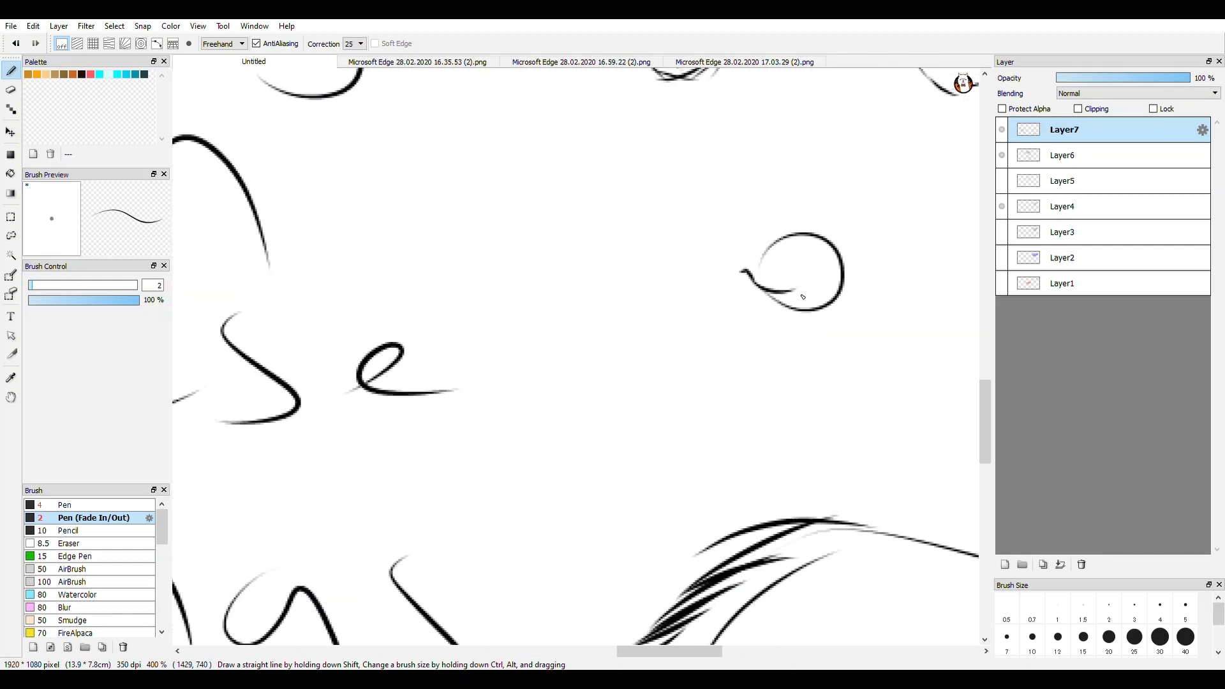
scroll(802, 296, "up", 1)
mouse_move(803, 294)
left_mouse_down()
mouse_move(869, 301)
mouse_move(843, 297)
mouse_move(892, 281)
mouse_move(858, 255)
mouse_move(889, 254)
mouse_move(891, 292)
left_mouse_up()
scroll(892, 279, "down", 2)
scroll(891, 268, "up", 4)
scroll(844, 266, "down", 1)
mouse_move(748, 246)
left_mouse_down()
mouse_move(828, 255)
mouse_move(740, 252)
mouse_move(782, 253)
mouse_move(735, 265)
mouse_move(783, 276)
mouse_move(788, 299)
mouse_move(807, 289)
mouse_move(807, 270)
mouse_move(839, 269)
mouse_move(817, 253)
left_mouse_up()
scroll(853, 276, "down", 2)
scroll(809, 319, "up", 4)
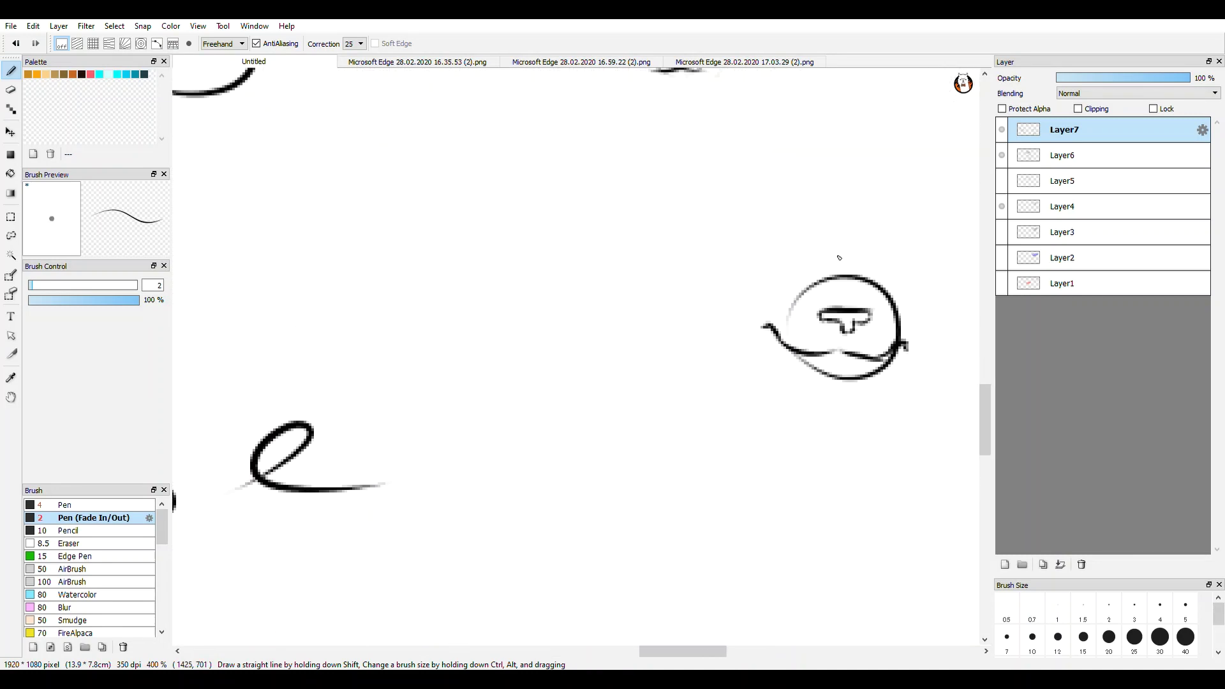
scroll(895, 319, "down", 8)
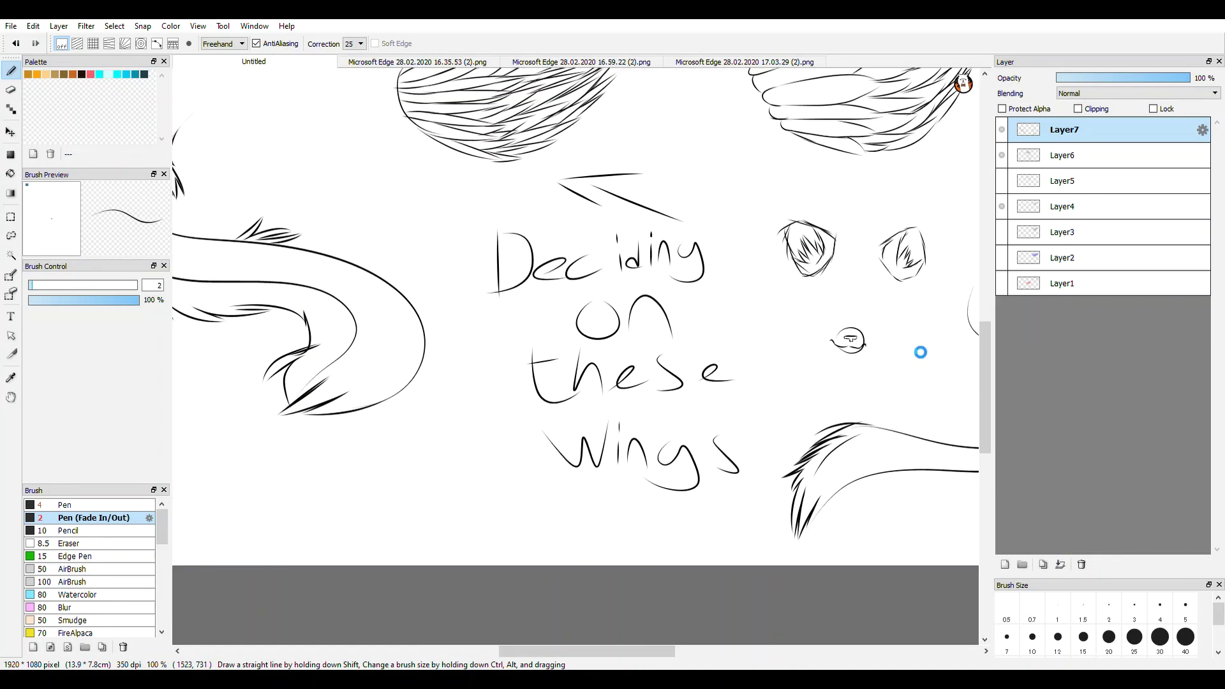
scroll(771, 404, "up", 6)
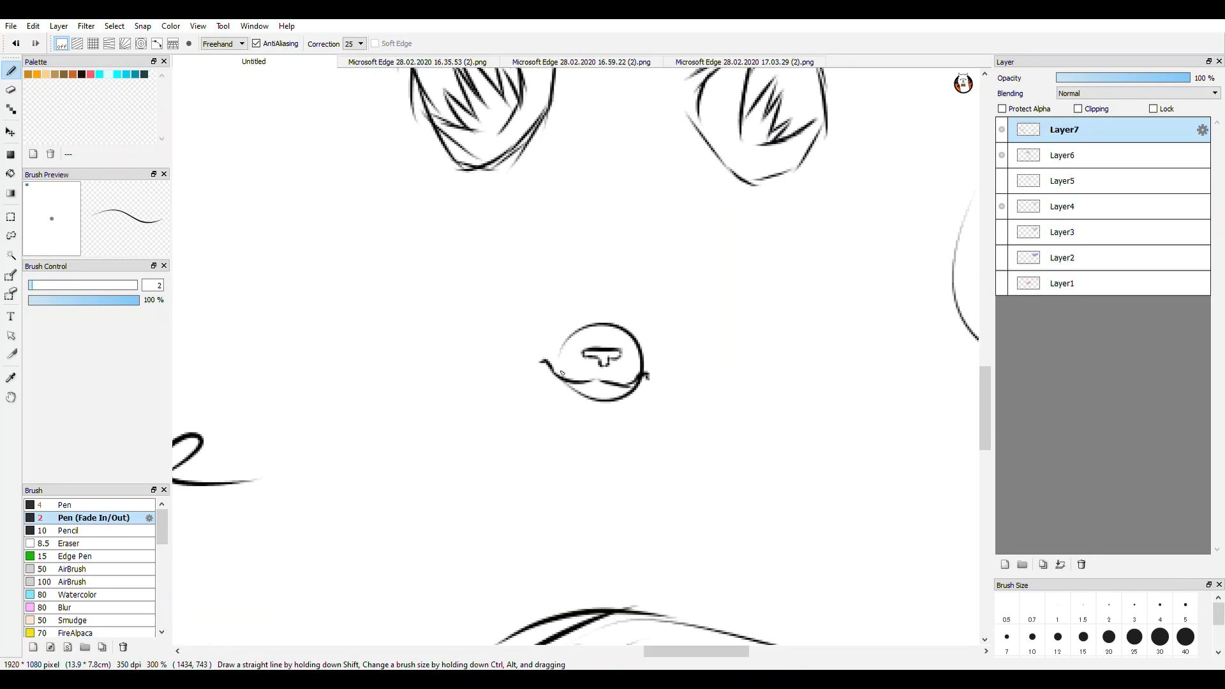
scroll(561, 373, "up", 1)
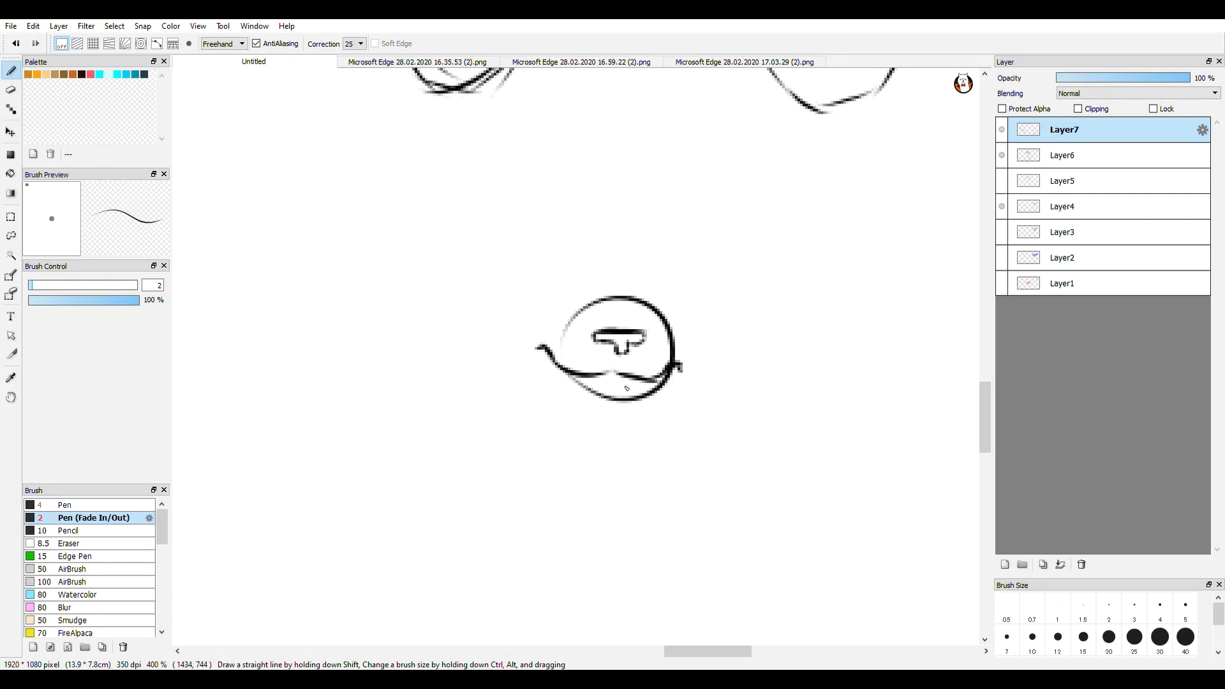
scroll(604, 328, "down", 5)
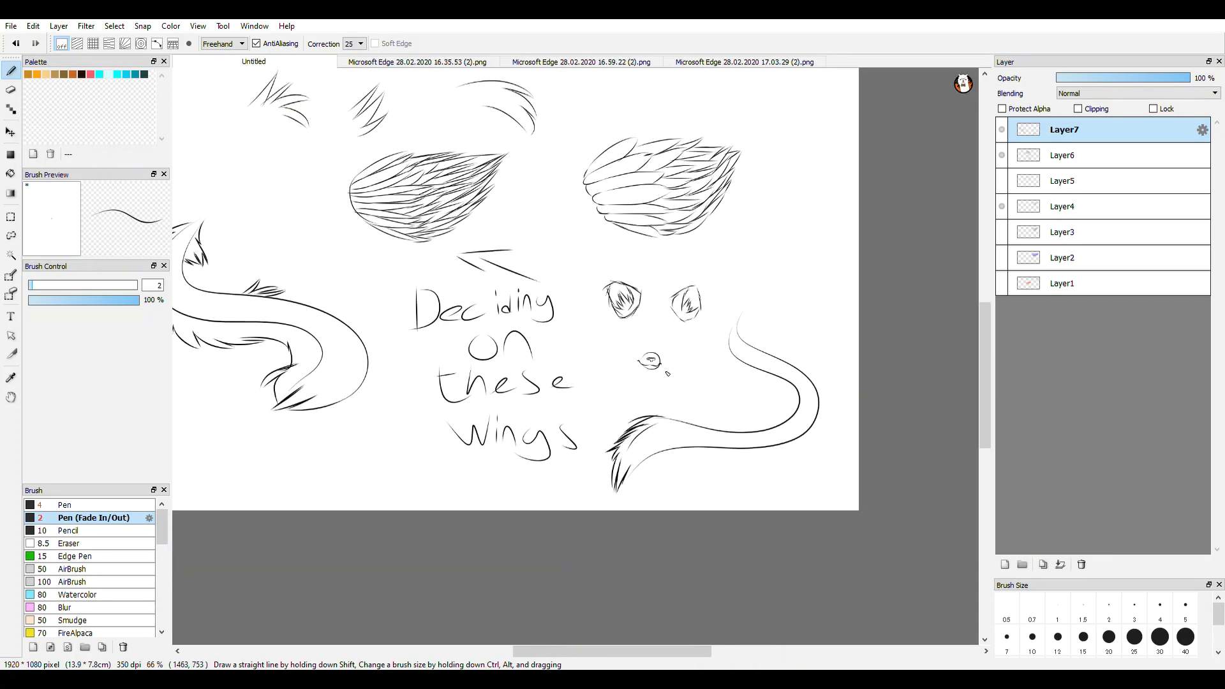
- Try to sketch a small angular shape between the muzzle and the curved tail, and undo its strokes
scroll(739, 368, "up", 3)
scroll(651, 427, "up", 1)
mouse_move(643, 390)
left_mouse_down()
mouse_move(680, 422)
mouse_move(646, 393)
mouse_move(701, 444)
mouse_move(668, 460)
left_mouse_up()
scroll(689, 457, "down", 2)
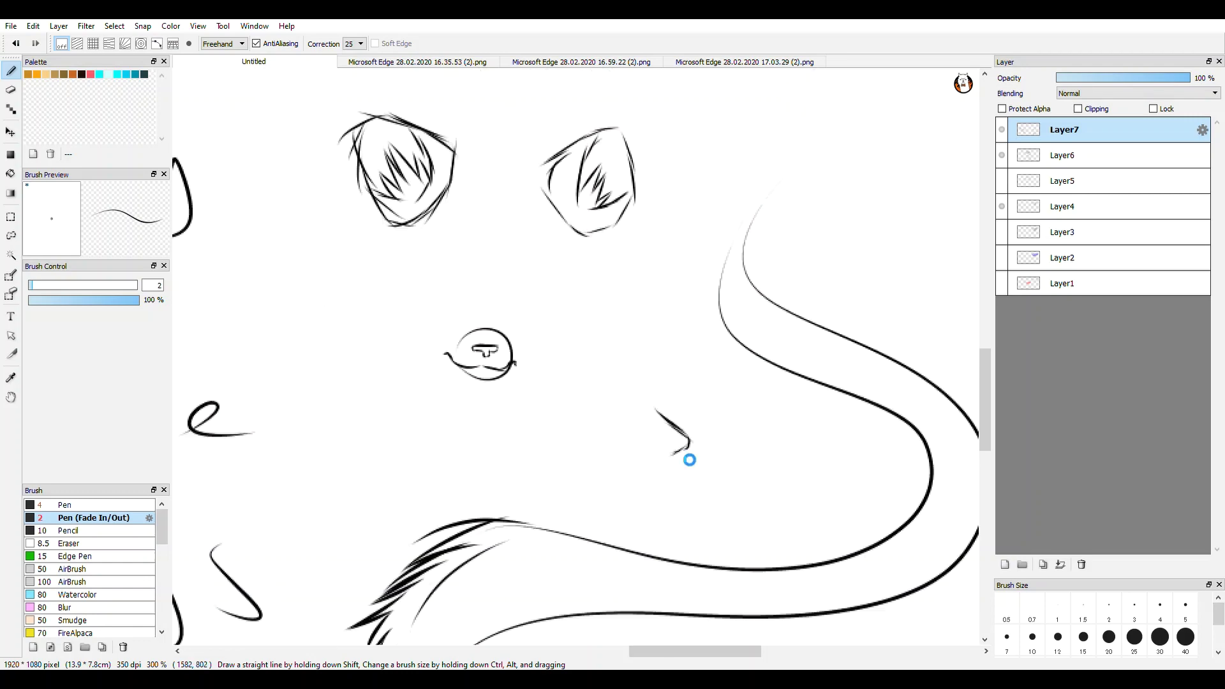
scroll(686, 358, "up", 2)
key("ctrl+z")
key("ctrl+z")
key("ctrl+z")
key("ctrl+z")
mouse_move(677, 290)
left_mouse_down()
mouse_move(625, 331)
mouse_move(675, 292)
mouse_move(613, 362)
mouse_move(602, 348)
mouse_move(666, 406)
left_mouse_up()
mouse_move(610, 354)
left_mouse_down()
mouse_move(673, 410)
mouse_move(621, 368)
mouse_move(644, 403)
mouse_move(615, 411)
mouse_move(557, 356)
left_mouse_up()
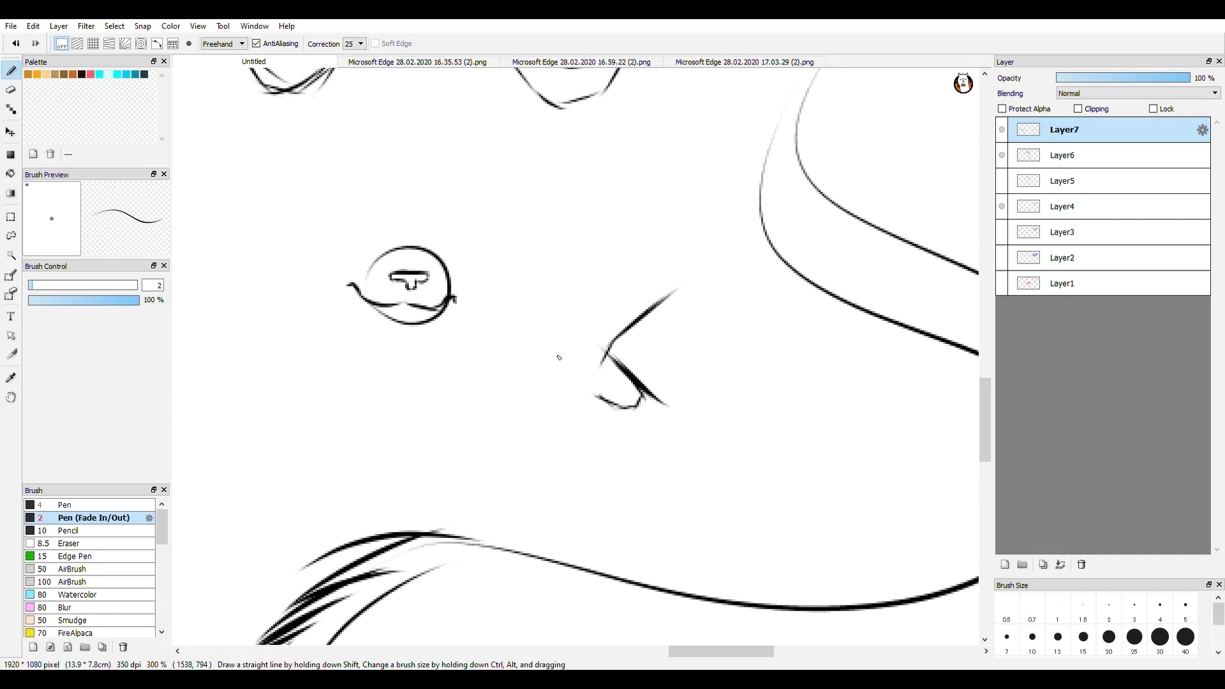
scroll(639, 340, "up", 1)
mouse_move(667, 279)
left_mouse_down()
mouse_move(633, 357)
mouse_move(657, 408)
mouse_move(706, 456)
left_mouse_up()
key("ctrl+z")
key("ctrl+z")
key("ctrl+z")
scroll(691, 460, "down", 5)
key("ctrl+z")
key("ctrl+z")
key("ctrl+z")
key("ctrl+z")
key("ctrl+z")
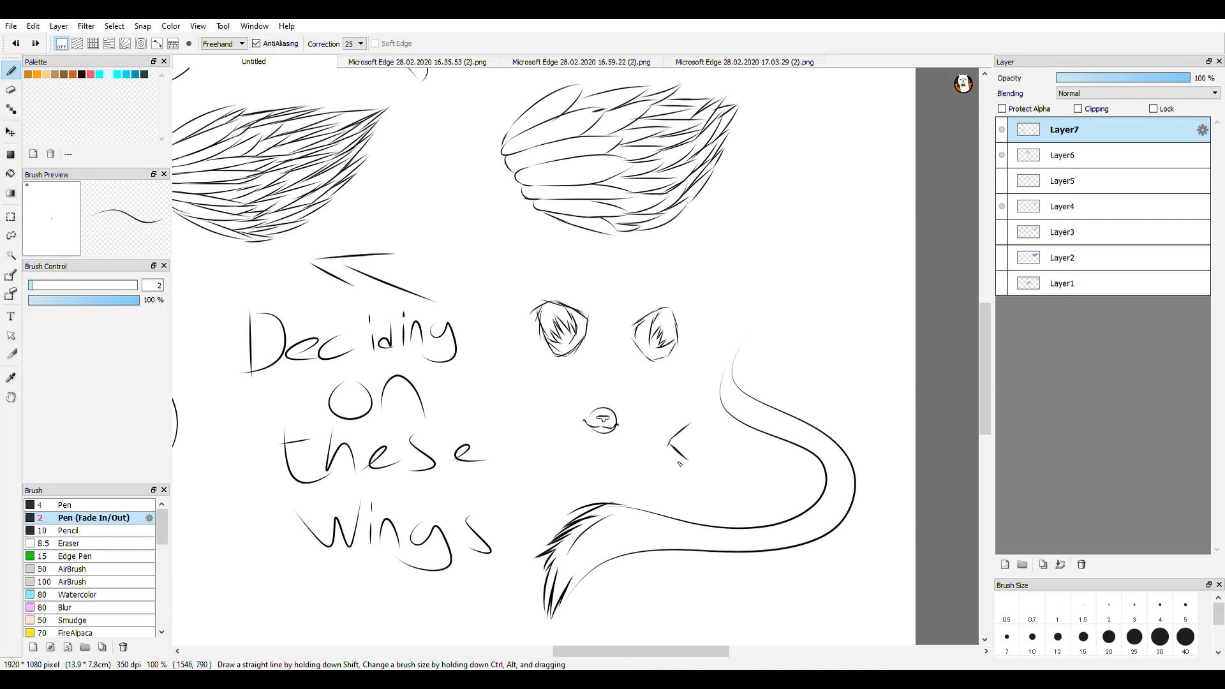
key("ctrl+z")
key("ctrl+z")
key("ctrl+z")
- Try an arched outline with a curved lower line beside the right-hand wing, and undo it
scroll(677, 470, "down", 3)
scroll(671, 488, "up", 1)
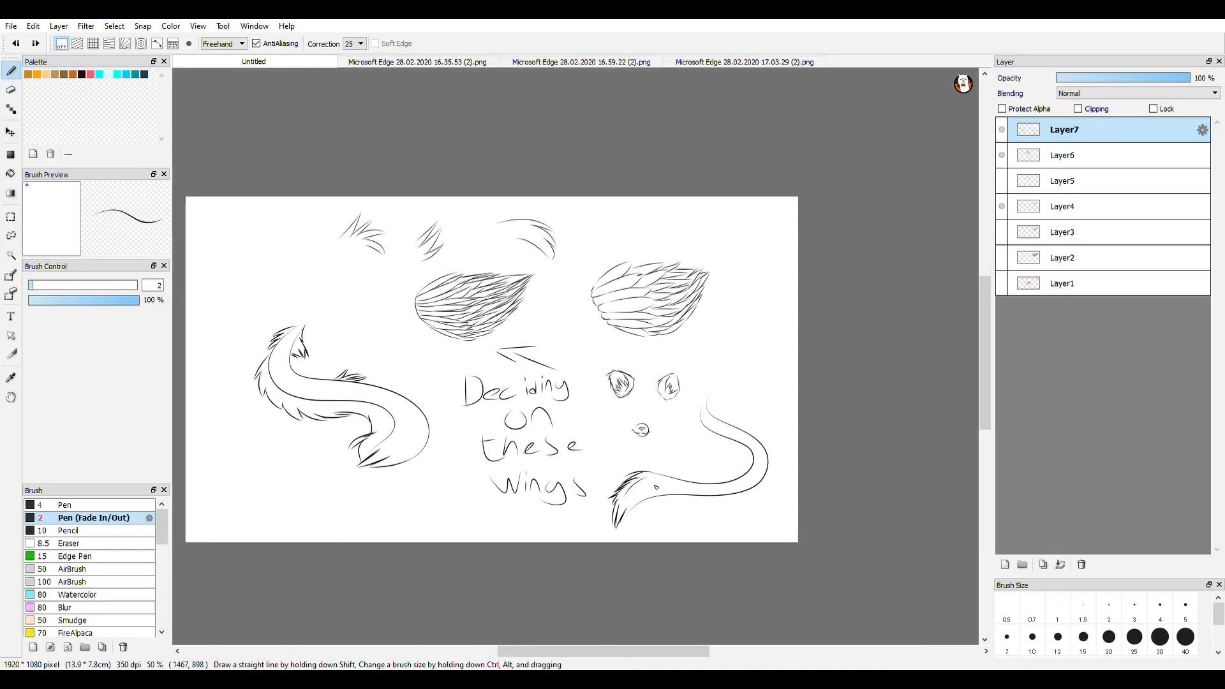
scroll(724, 281, "up", 3)
left_click_drag(720, 392, 743, 288)
mouse_move(725, 338)
left_mouse_down()
mouse_move(722, 309)
mouse_move(732, 321)
mouse_move(785, 267)
mouse_move(827, 280)
left_mouse_up()
mouse_move(789, 267)
left_mouse_down()
mouse_move(832, 305)
mouse_move(864, 370)
mouse_move(857, 409)
mouse_move(849, 384)
mouse_move(849, 413)
mouse_move(735, 406)
left_mouse_up()
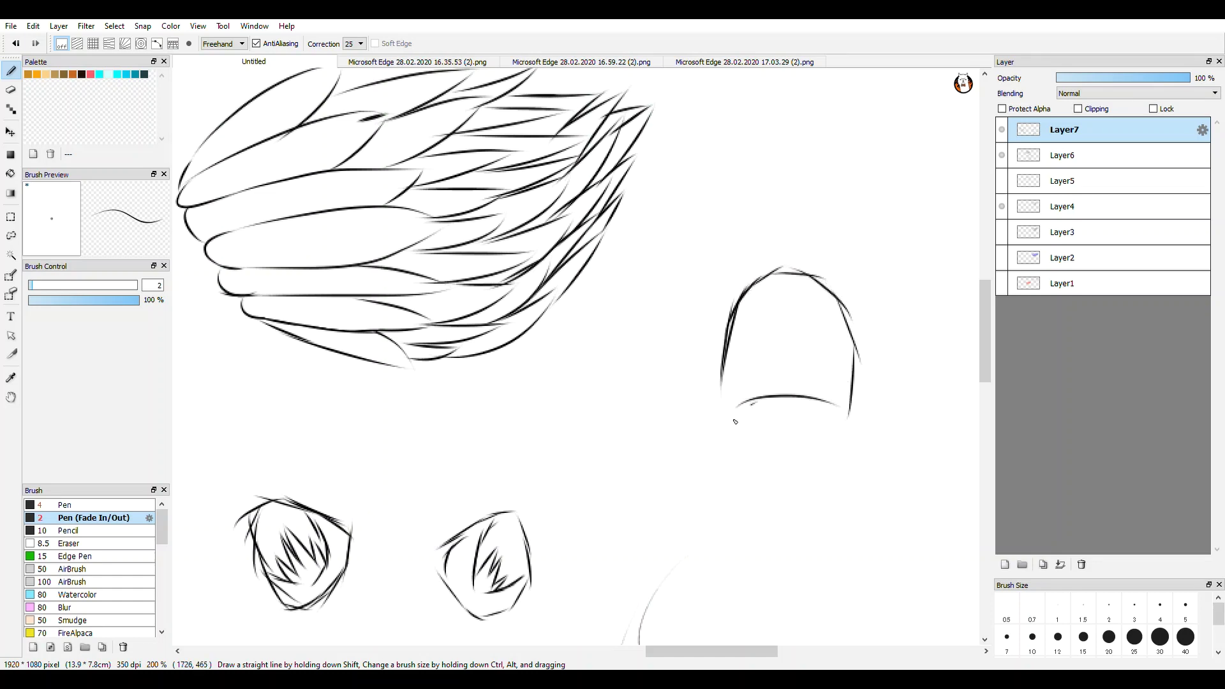
scroll(733, 419, "down", 3)
scroll(742, 478, "up", 1)
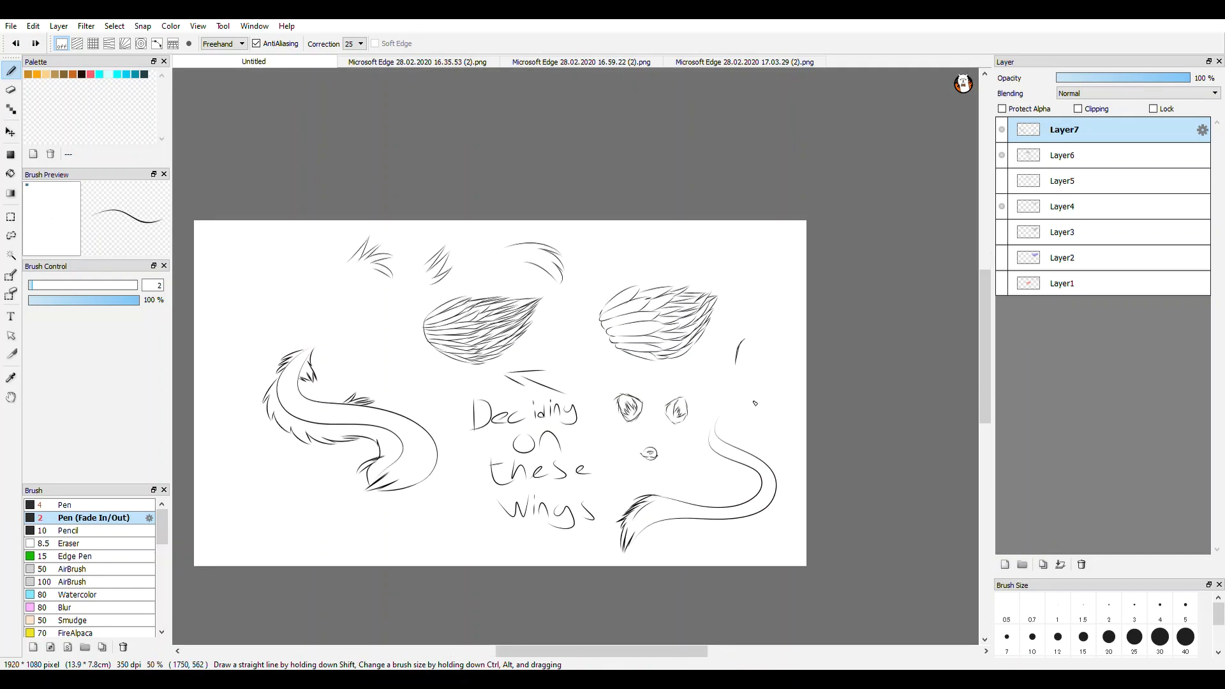
scroll(387, 383, "up", 1)
scroll(388, 383, "down", 2)
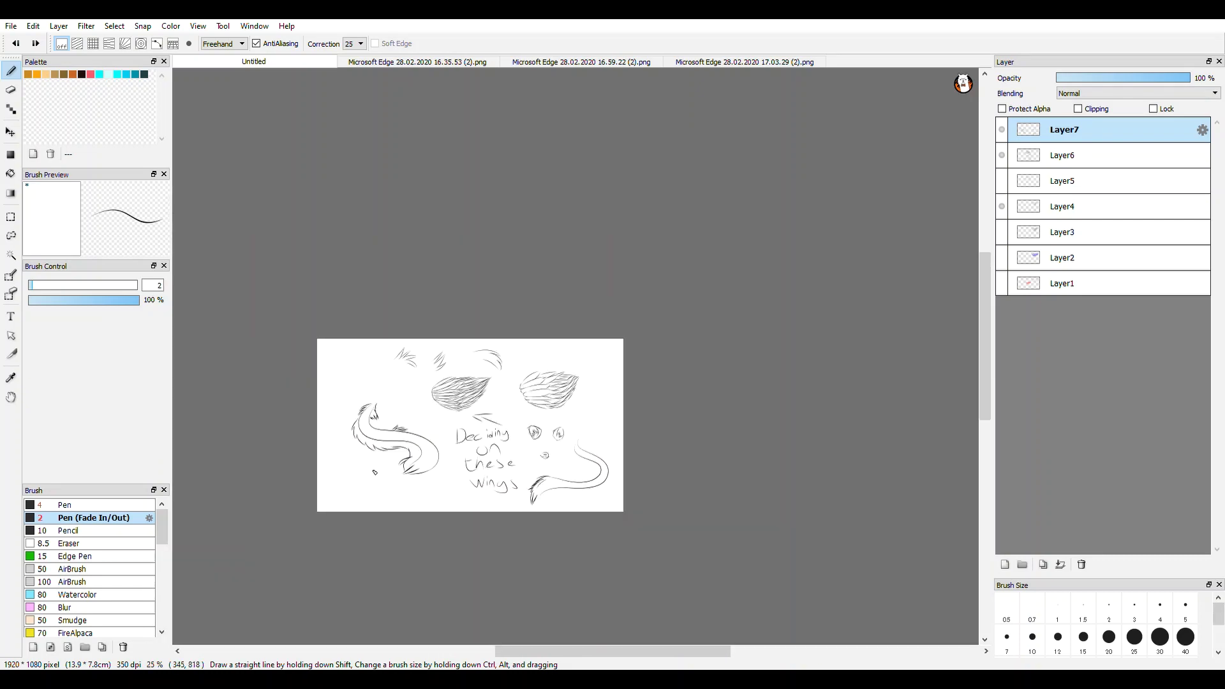
- Examine the whole sheet of sketches, including the two wings and the furry tail
scroll(694, 473, "up", 3)
scroll(694, 472, "down", 2)
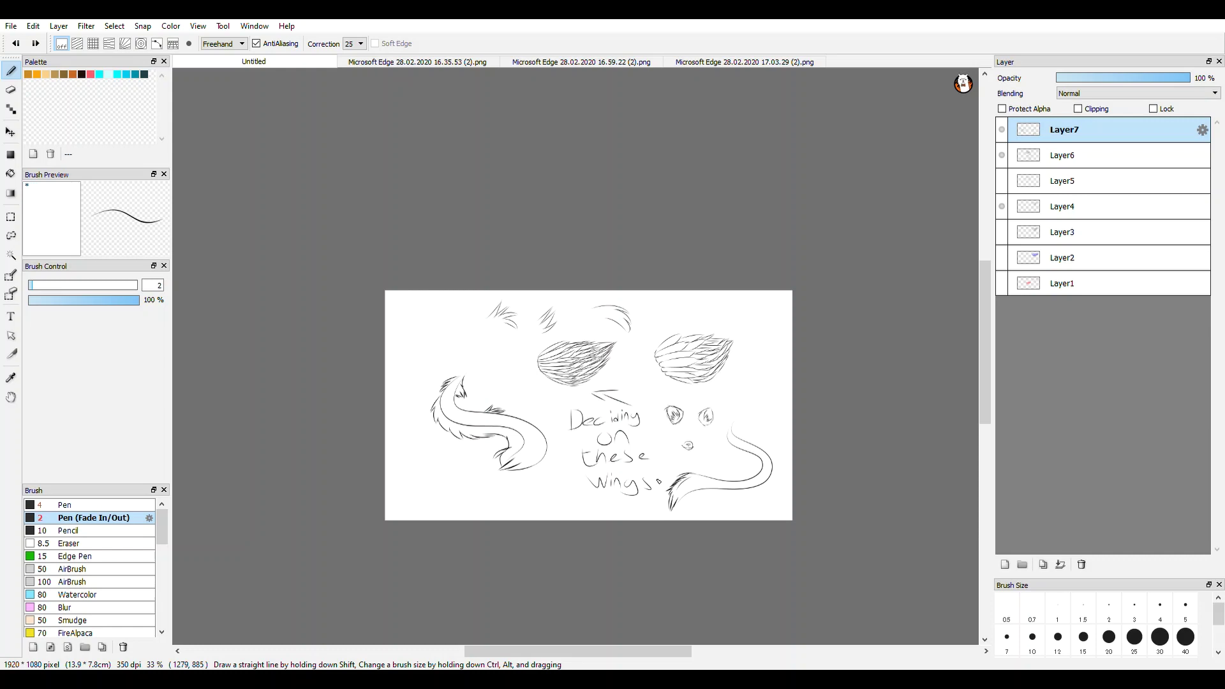
scroll(561, 358, "up", 3)
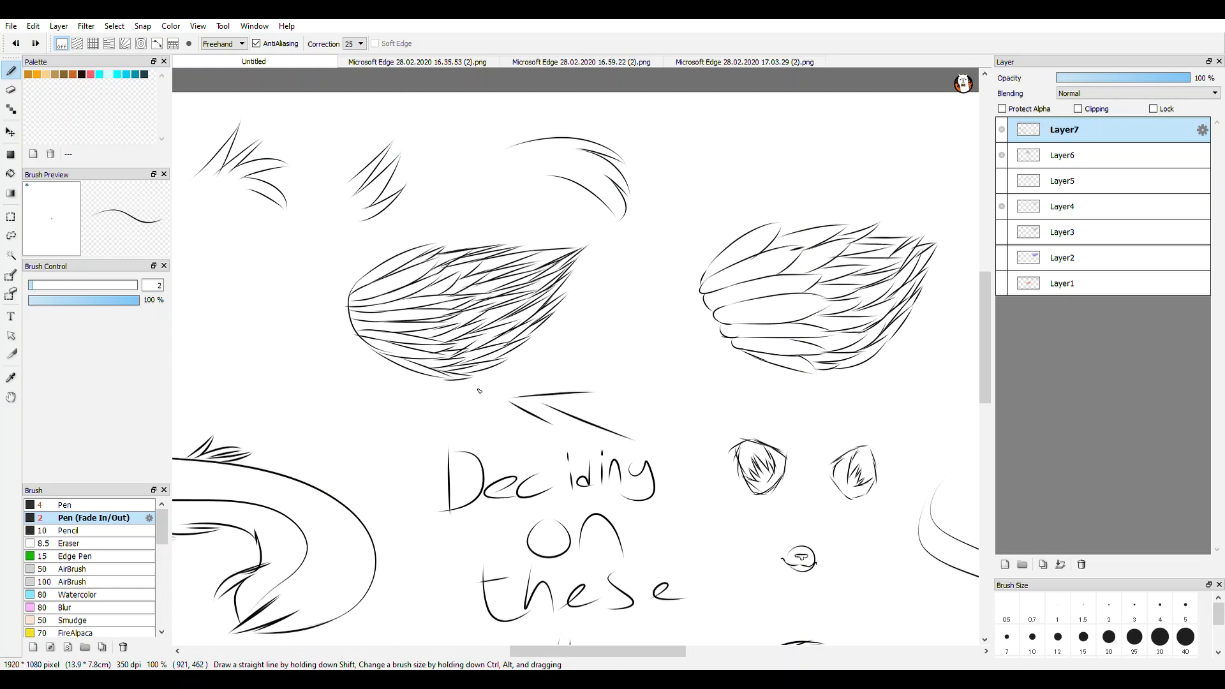
scroll(479, 390, "down", 4)
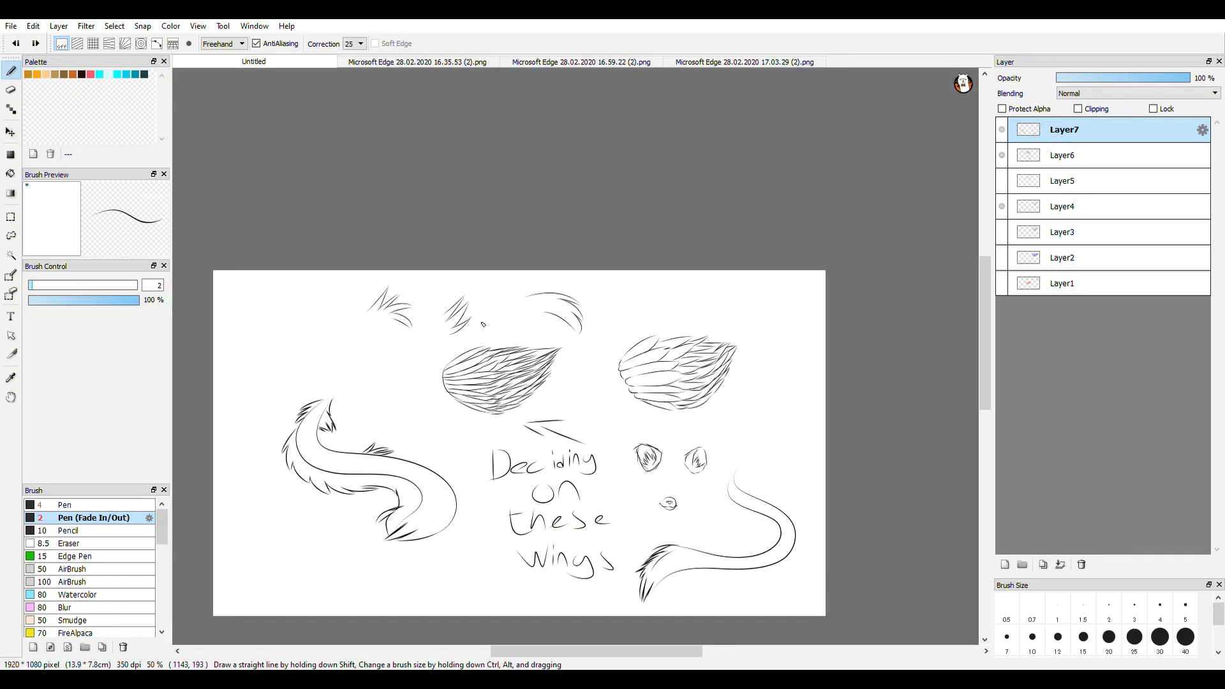
scroll(312, 357, "up", 1)
scroll(306, 354, "down", 2)
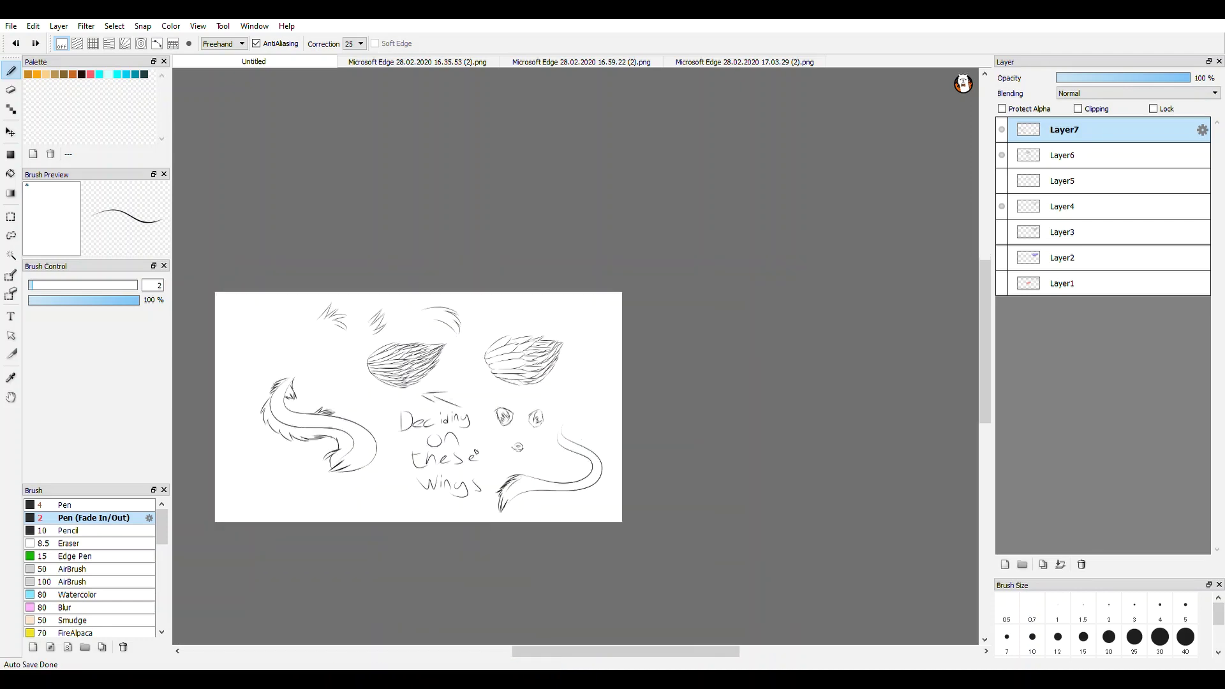
scroll(444, 440, "up", 4)
scroll(444, 440, "down", 4)
scroll(444, 441, "up", 2)
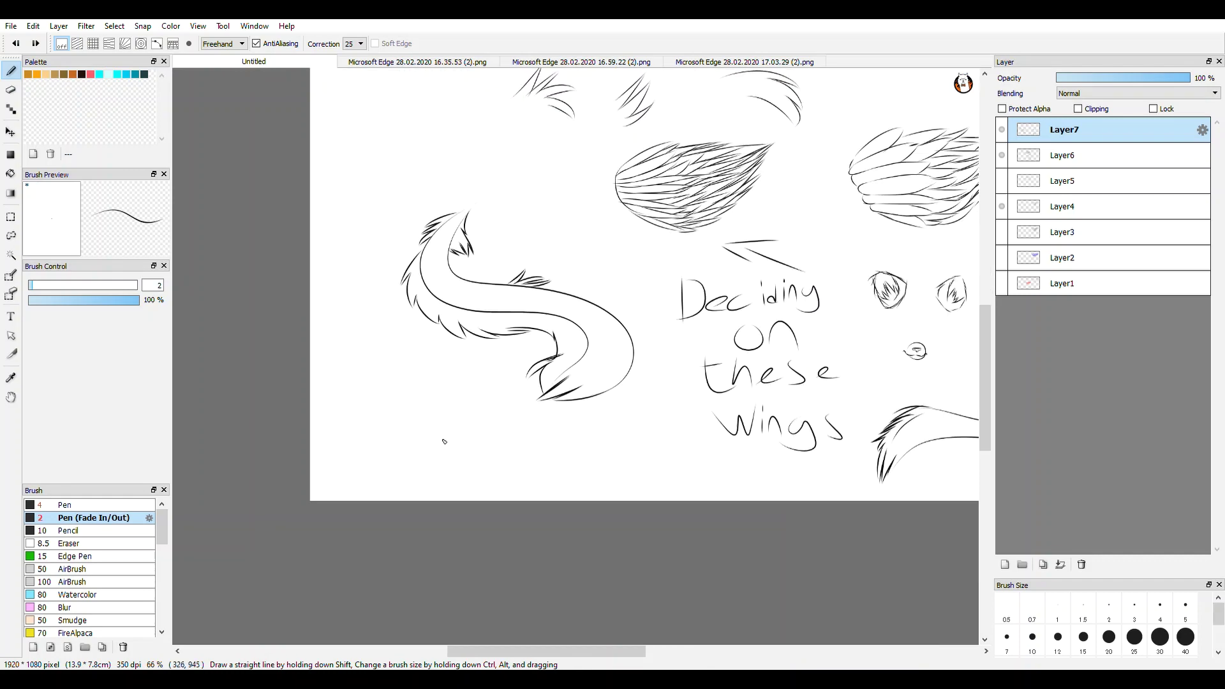
- Try a slanted stroke below the furry tail and undo it
scroll(443, 440, "up", 2)
left_click_drag(599, 421, 451, 338)
scroll(608, 456, "down", 2)
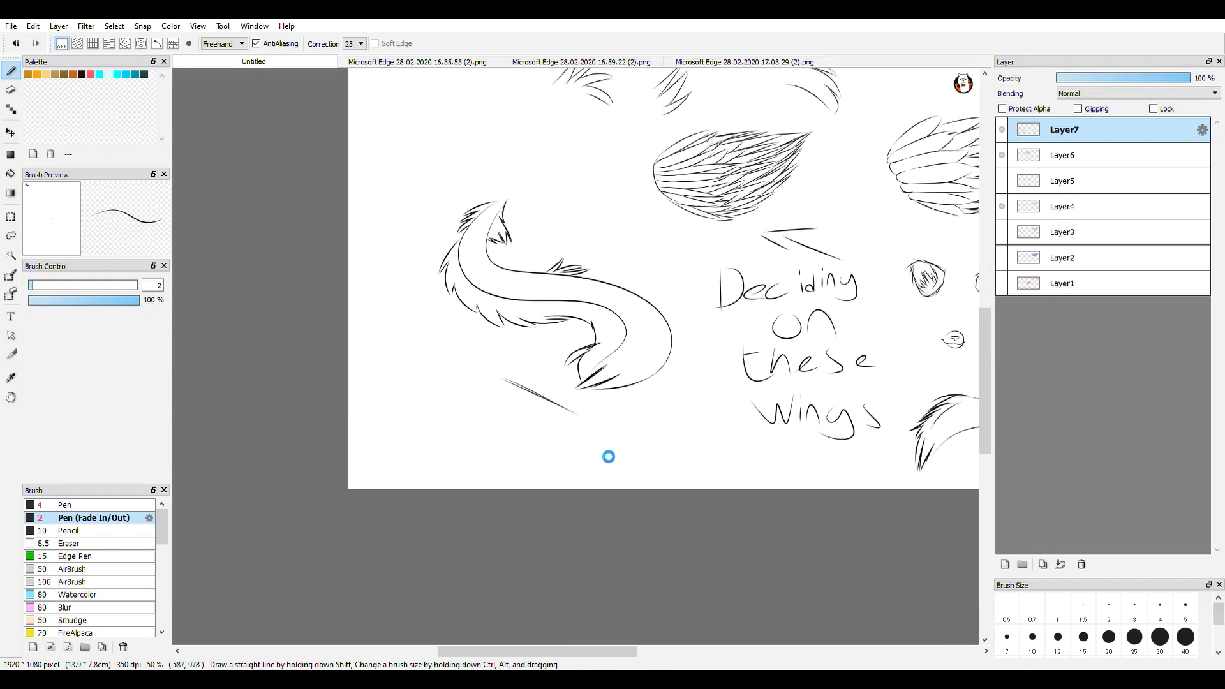
scroll(608, 456, "up", 1)
key("ctrl+z")
key("ctrl+z")
- Draw the long slanted edges of a narrow pointed shape beside the handwritten word "wings"
scroll(689, 421, "down", 1)
scroll(753, 414, "up", 3)
mouse_move(755, 349)
left_mouse_down()
mouse_move(634, 410)
mouse_move(691, 384)
left_mouse_up()
left_click_drag(783, 346, 637, 438)
left_click_drag(672, 392, 630, 413)
scroll(647, 424, "down", 4)
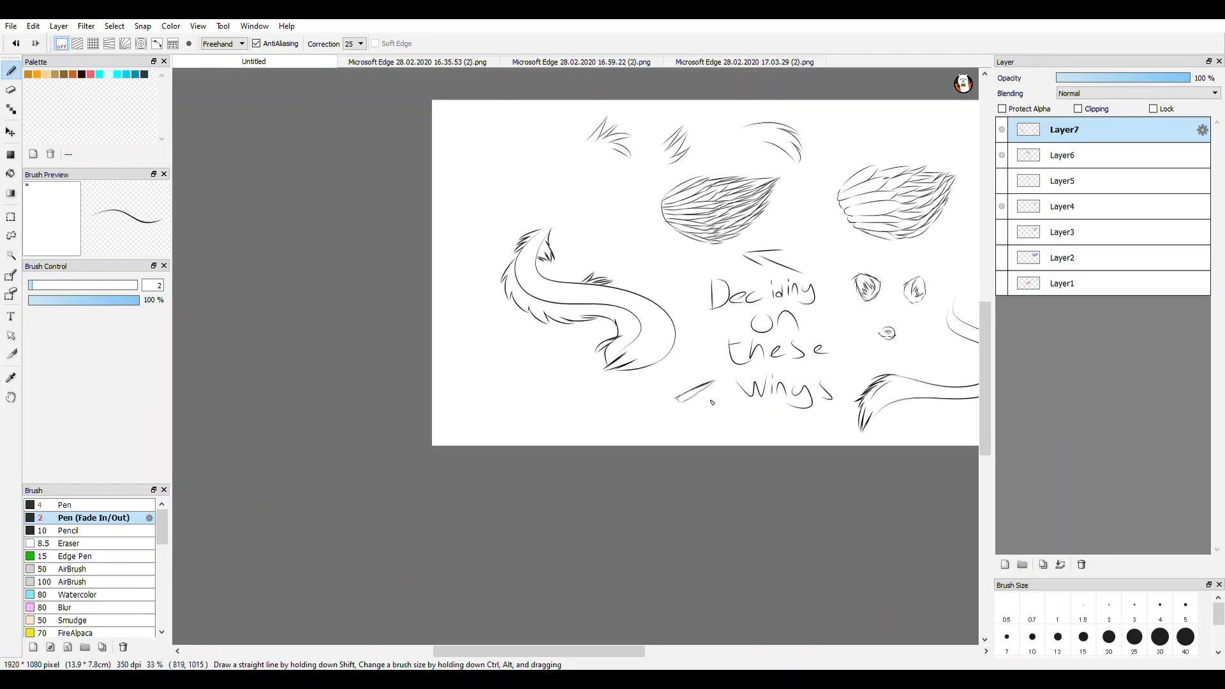
- Fill the narrow pointed shape with short overlapping feather strokes
scroll(713, 402, "up", 6)
left_click_drag(603, 464, 529, 454)
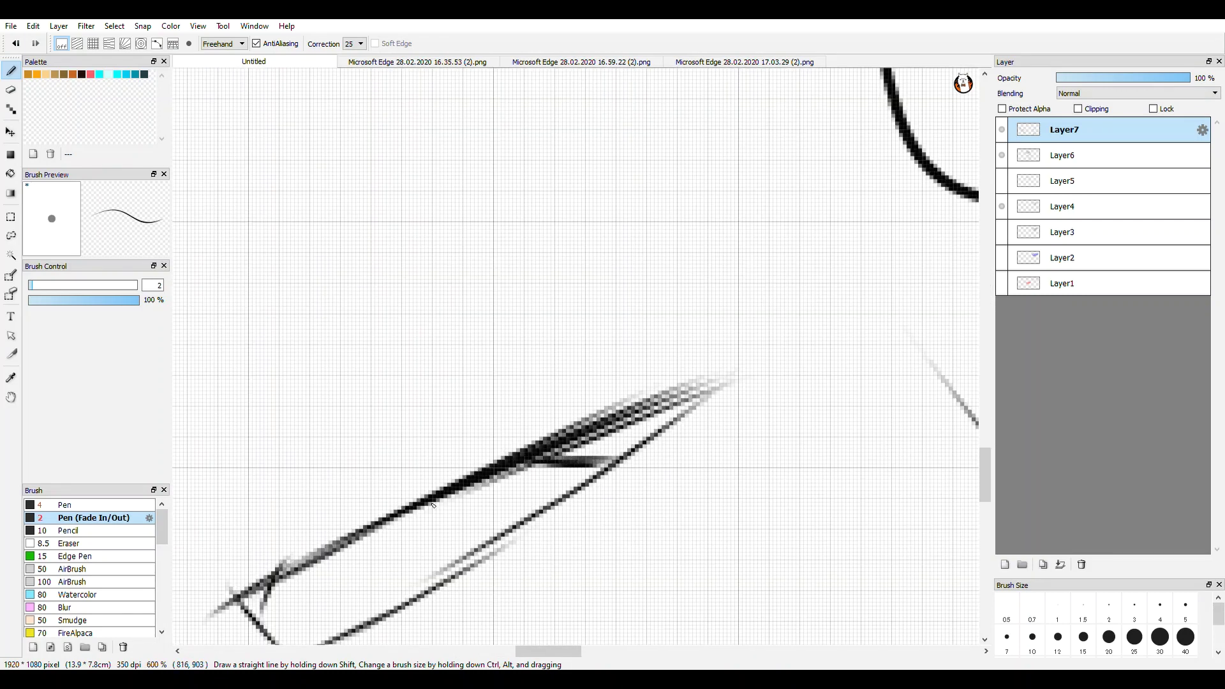
mouse_move(433, 506)
left_mouse_down()
mouse_move(551, 517)
mouse_move(418, 508)
left_mouse_up()
left_click_drag(382, 563, 469, 528)
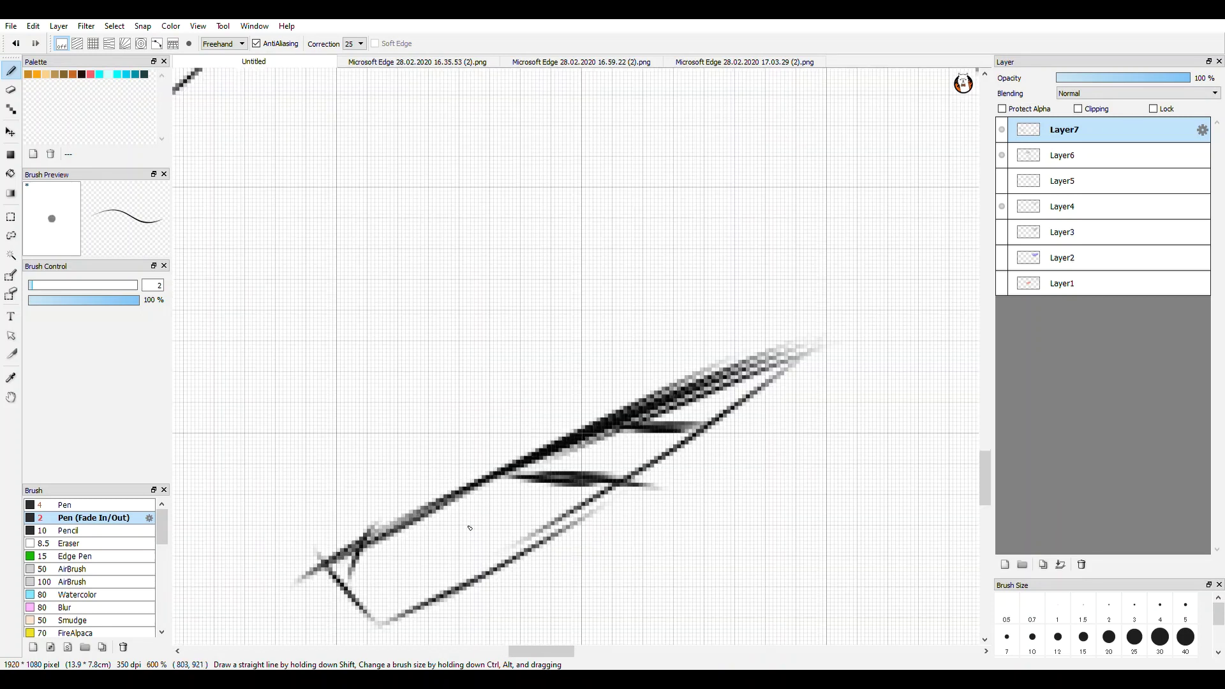
left_click_drag(513, 482, 568, 435)
left_click_drag(693, 449, 723, 426)
mouse_move(658, 461)
left_mouse_down()
mouse_move(710, 443)
mouse_move(704, 429)
mouse_move(729, 425)
mouse_move(732, 405)
mouse_move(665, 398)
mouse_move(581, 432)
left_mouse_up()
mouse_move(590, 498)
left_mouse_down()
mouse_move(649, 464)
mouse_move(549, 510)
mouse_move(488, 489)
mouse_move(560, 447)
mouse_move(492, 487)
left_mouse_up()
mouse_move(517, 463)
left_mouse_down()
mouse_move(545, 488)
mouse_move(609, 506)
left_mouse_up()
- Clean up the lower edge of the narrow pointed shape with the size 10 Eraser
scroll(590, 508, "down", 5)
left_click(11, 90)
scroll(548, 565, "up", 1)
mouse_move(552, 457)
left_mouse_down()
mouse_move(610, 507)
mouse_move(550, 450)
mouse_move(639, 476)
mouse_move(601, 473)
mouse_move(672, 452)
mouse_move(595, 476)
mouse_move(542, 427)
mouse_move(570, 462)
mouse_move(606, 417)
mouse_move(584, 467)
left_mouse_up()
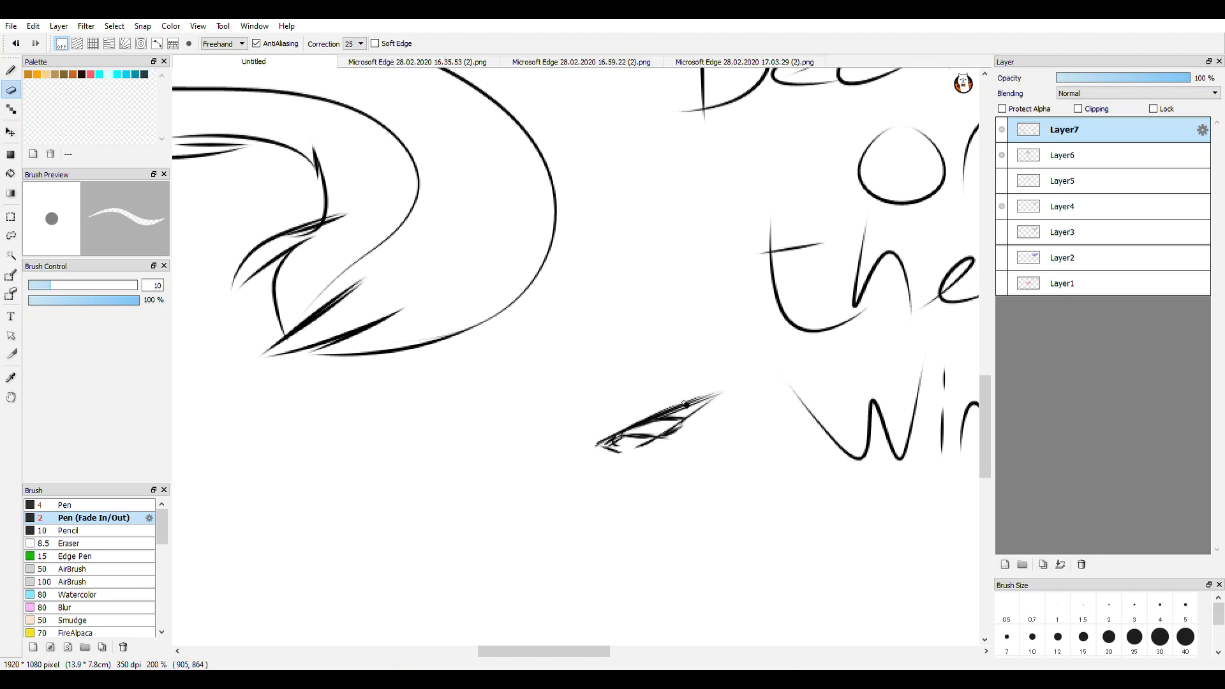
scroll(642, 486, "down", 4)
- Redraw the erased lower edge of the narrow pointed shape with the size 2 Pen (Fade In/Out)
key("b")
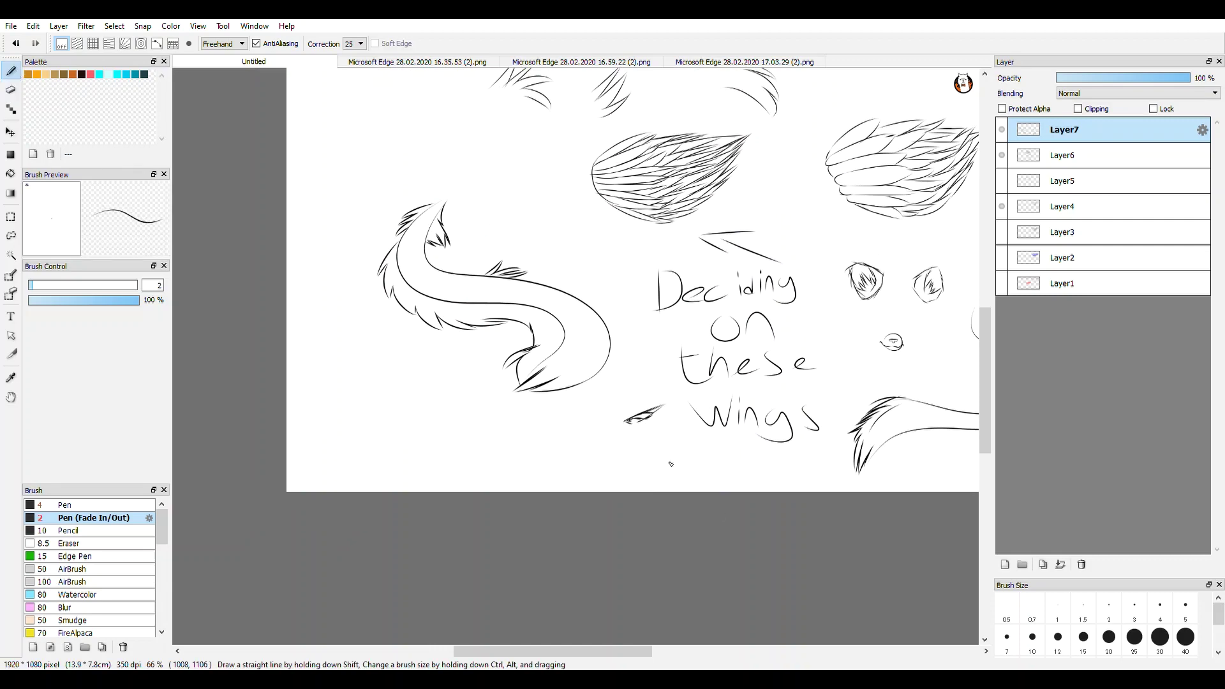
scroll(631, 422, "up", 8)
left_click_drag(623, 445, 726, 394)
scroll(686, 440, "down", 9)
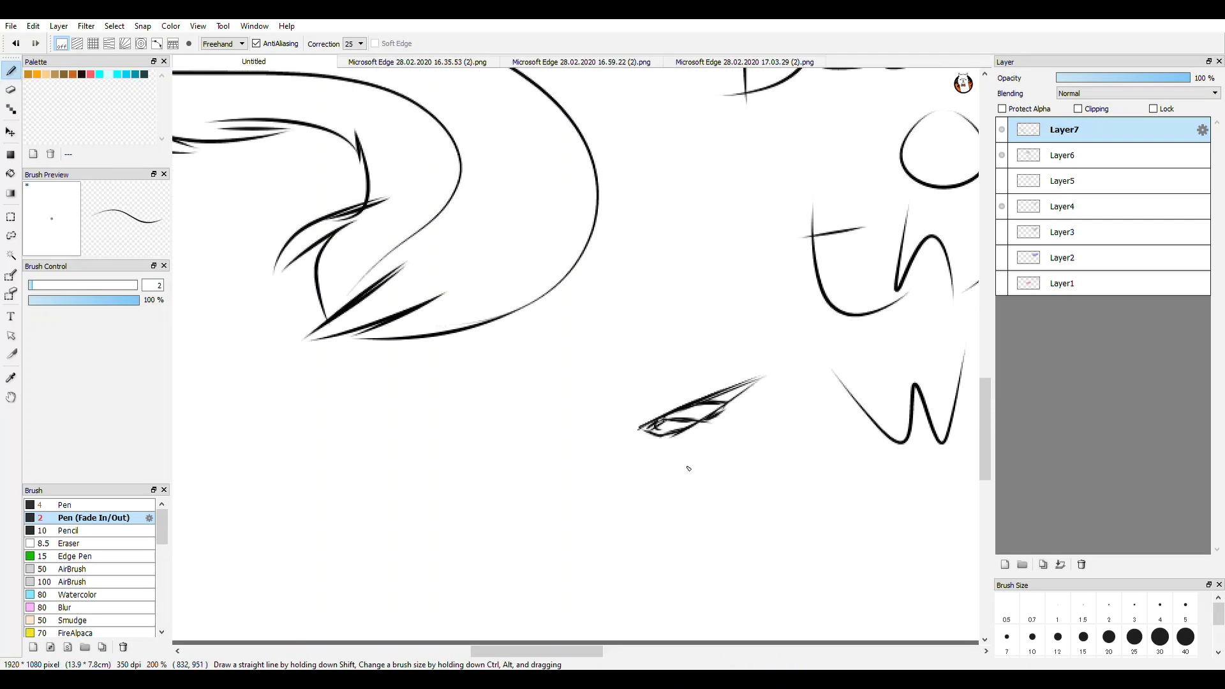
scroll(686, 466, "up", 3)
scroll(686, 466, "down", 3)
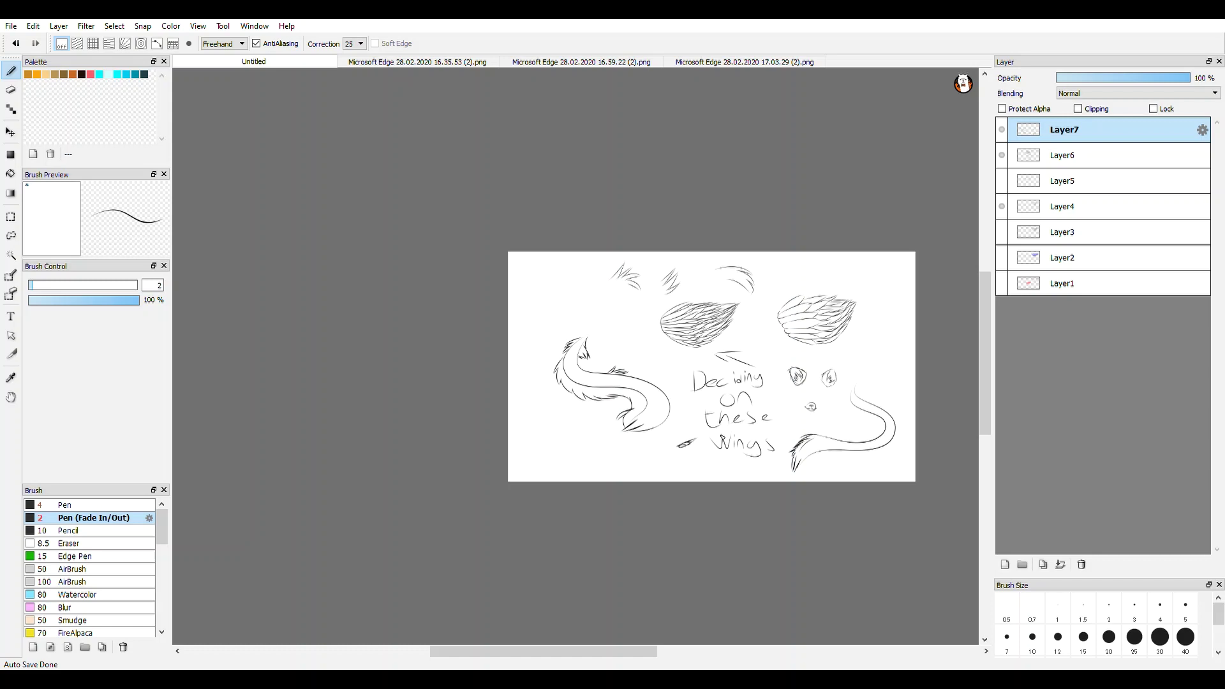
- Try a first fur stroke in the empty corner below the furry tail, and undo it
scroll(585, 455, "up", 3)
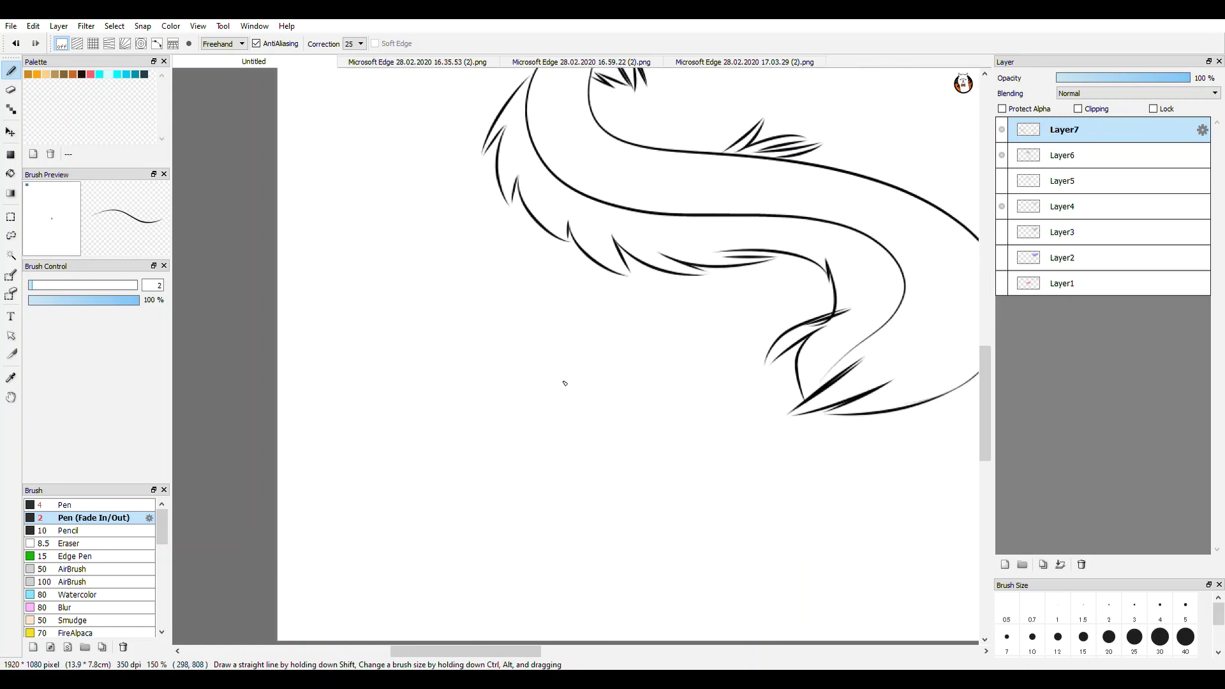
scroll(546, 370, "down", 1)
scroll(510, 338, "up", 2)
left_click_drag(376, 244, 285, 315)
scroll(316, 304, "down", 2)
scroll(336, 268, "up", 2)
key("ctrl+z")
key("ctrl+z")
- Draw the spiky upper-left tuft and the left and bottom edges of a large fluffy outline below the furry tail
left_click_drag(382, 277, 241, 204)
left_click_drag(247, 212, 345, 298)
left_click_drag(345, 298, 252, 250)
mouse_move(247, 248)
left_mouse_down()
mouse_move(347, 325)
mouse_move(232, 347)
left_mouse_up()
mouse_move(234, 355)
left_mouse_down()
mouse_move(288, 328)
mouse_move(267, 444)
mouse_move(266, 379)
left_mouse_up()
mouse_move(260, 398)
left_mouse_down()
mouse_move(379, 542)
mouse_move(345, 468)
mouse_move(526, 582)
mouse_move(606, 495)
left_mouse_up()
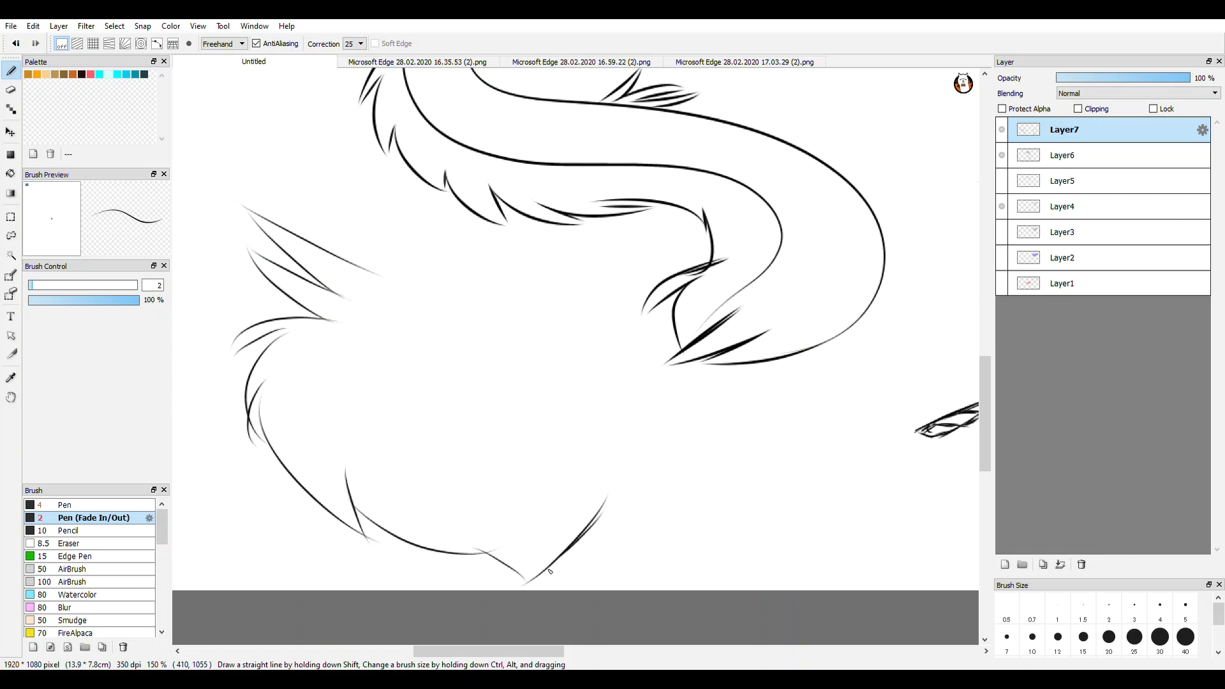
- Draw the furry right side of the large fluffy outline and curve it over into the upper edge
mouse_move(525, 583)
left_mouse_down()
mouse_move(674, 419)
mouse_move(659, 479)
mouse_move(616, 540)
mouse_move(632, 464)
mouse_move(588, 542)
left_mouse_up()
key("ctrl+z")
left_click_drag(587, 548, 598, 498)
scroll(641, 416, "down", 2)
scroll(567, 379, "up", 2)
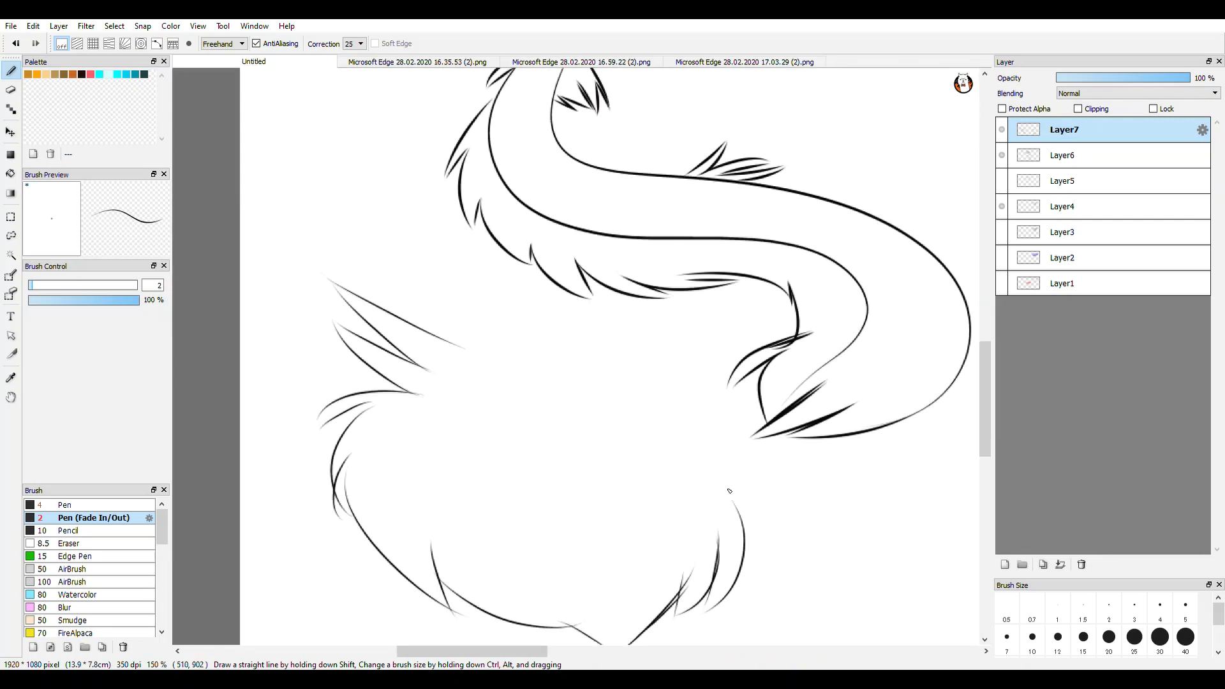
mouse_move(749, 543)
left_mouse_down()
mouse_move(739, 419)
mouse_move(756, 429)
mouse_move(589, 362)
left_mouse_up()
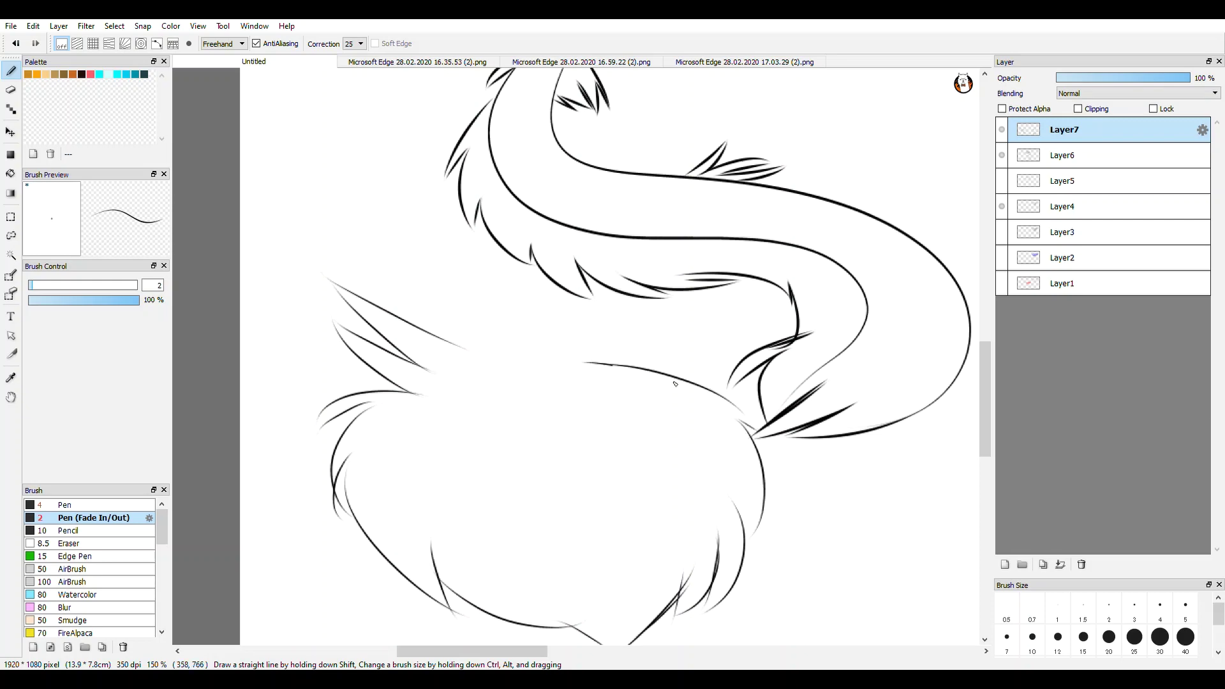
mouse_move(691, 375)
left_mouse_down()
mouse_move(656, 341)
mouse_move(686, 360)
mouse_move(592, 367)
left_mouse_up()
- Add thin pointed fur strokes above the upper-right edge of the large fluffy outline
scroll(638, 370, "up", 2)
scroll(645, 377, "down", 4)
scroll(646, 378, "up", 2)
scroll(667, 358, "up", 2)
left_click_drag(691, 337, 553, 343)
scroll(637, 348, "down", 5)
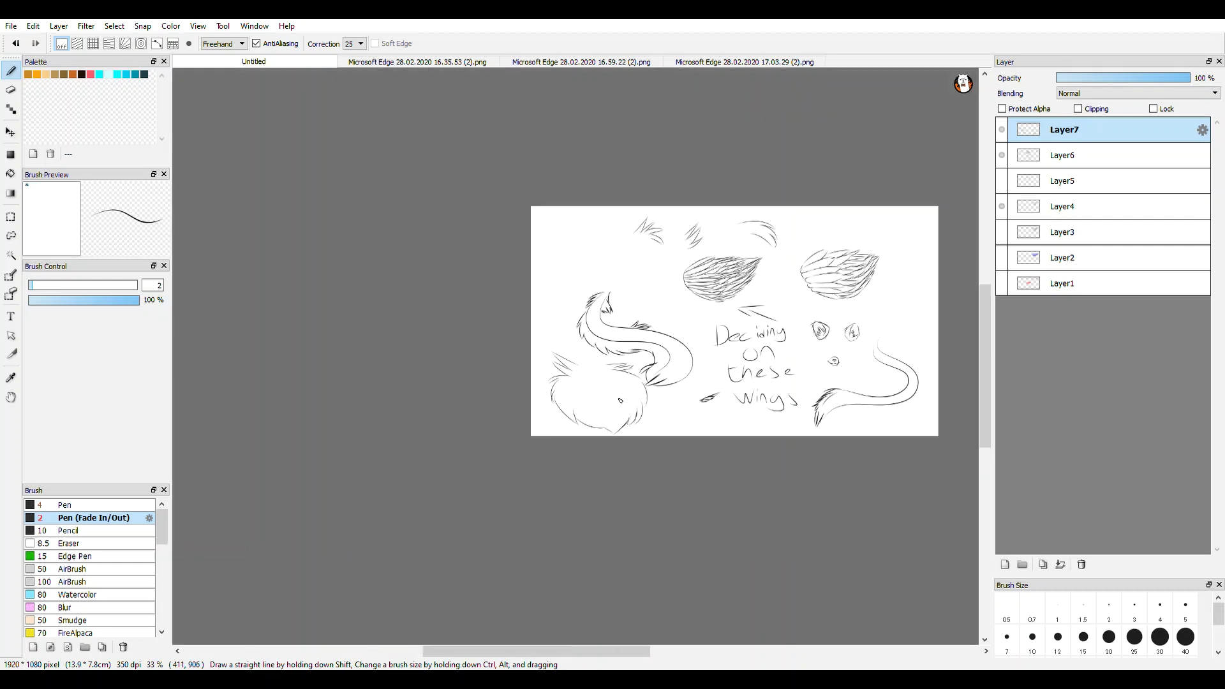
- Try a few zigzag fur strokes inside the large fluffy outline, and undo them
scroll(635, 348, "up", 4)
mouse_move(606, 392)
left_mouse_down()
mouse_move(634, 349)
mouse_move(639, 434)
left_mouse_up()
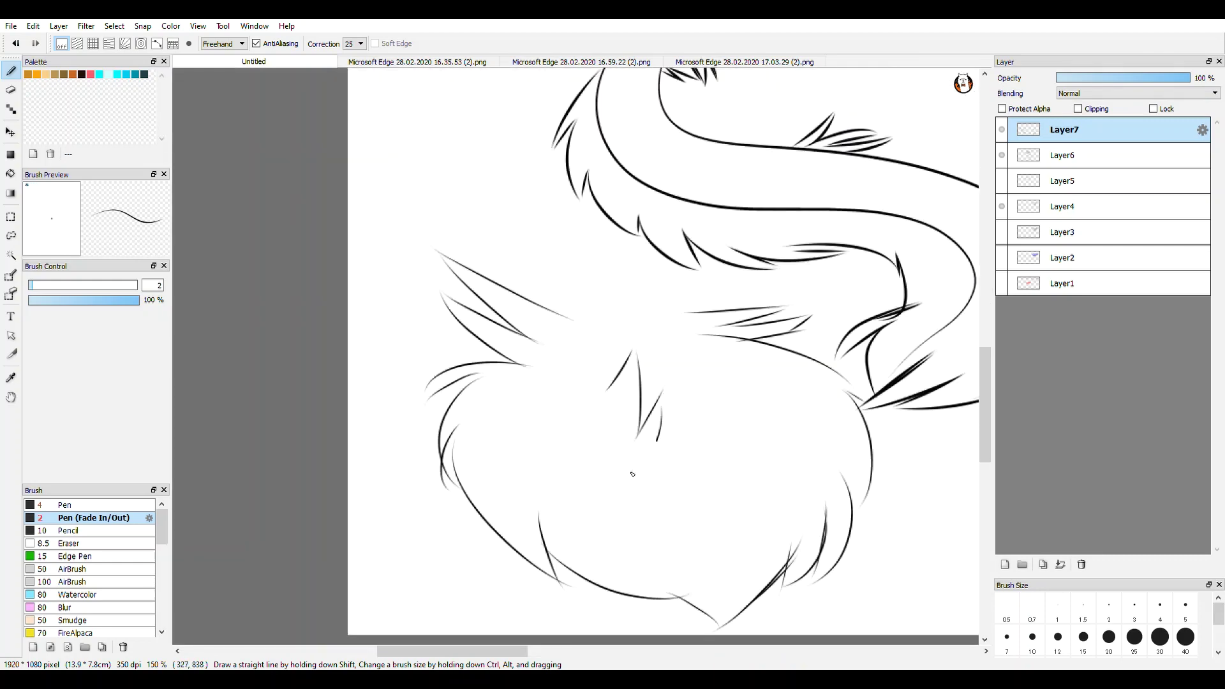
scroll(638, 463, "up", 1)
key("ctrl+z")
key("ctrl+z")
- Try two facing rows of jagged fur strokes down the middle of the large fluffy outline
mouse_move(595, 344)
left_mouse_down()
mouse_move(656, 361)
mouse_move(670, 344)
mouse_move(664, 446)
mouse_move(694, 481)
left_mouse_up()
left_click_drag(694, 482, 665, 539)
scroll(748, 421, "up", 1)
mouse_move(695, 271)
left_mouse_down()
mouse_move(743, 362)
mouse_move(695, 396)
left_mouse_up()
left_click_drag(671, 334, 697, 440)
mouse_move(689, 441)
left_mouse_down()
mouse_move(703, 547)
mouse_move(719, 488)
left_mouse_up()
scroll(701, 523, "down", 6)
- Undo the jagged fur strokes inside the large fluffy outline
scroll(706, 527, "up", 5)
key("ctrl+z")
key("ctrl+z")
key("ctrl+z")
key("ctrl+z")
key("ctrl+z")
key("ctrl+z")
key("ctrl+z")
key("ctrl+z")
key("ctrl+z")
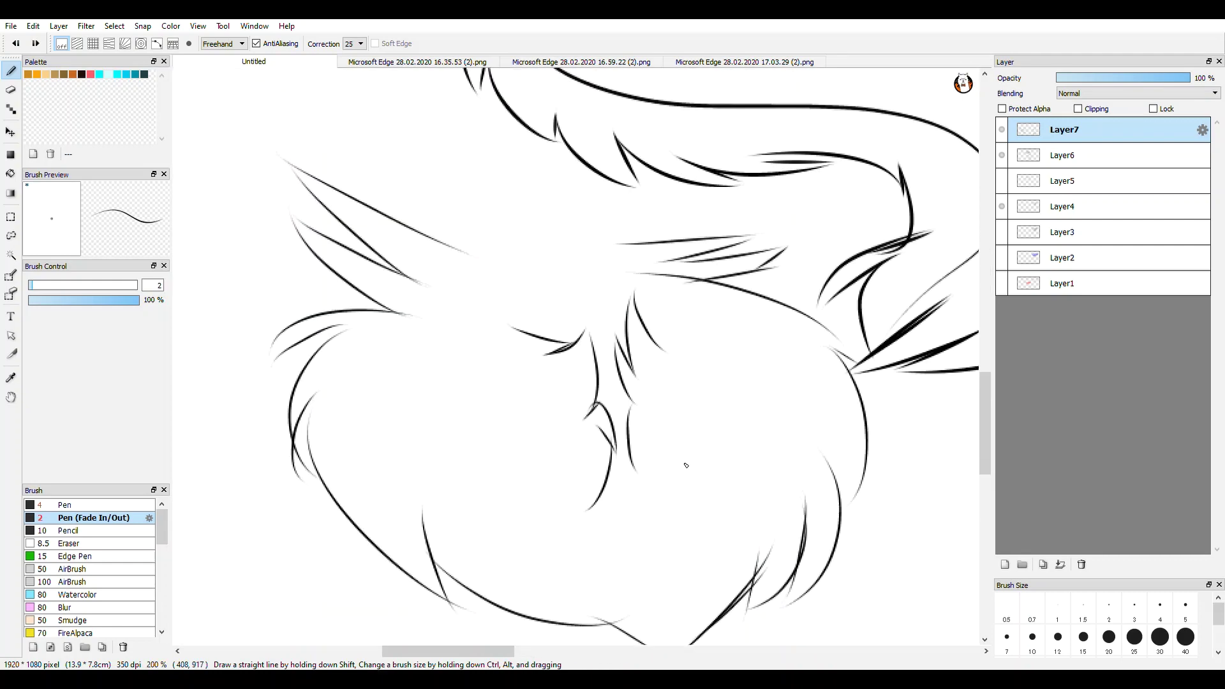
key("ctrl+z")
scroll(561, 386, "down", 3)
scroll(560, 382, "up", 1)
key("ctrl+z")
key("ctrl+z")
key("ctrl+z")
key("ctrl+z")
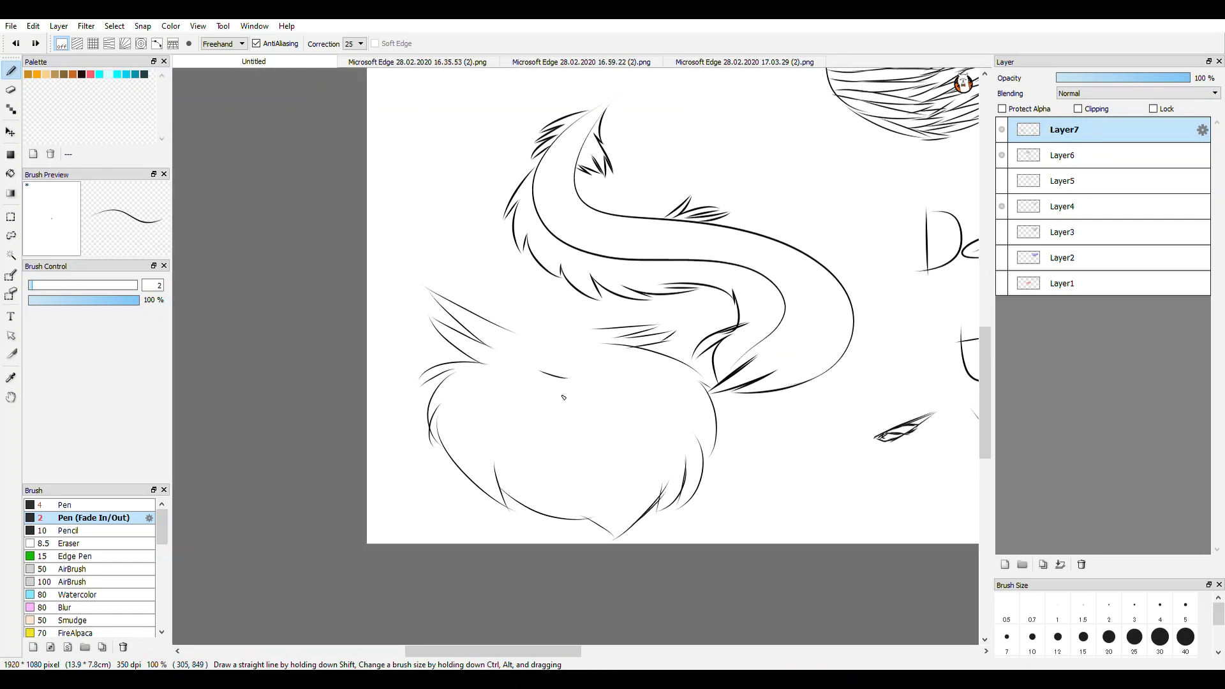
key("ctrl+z")
scroll(560, 380, "up", 1)
scroll(596, 390, "down", 4)
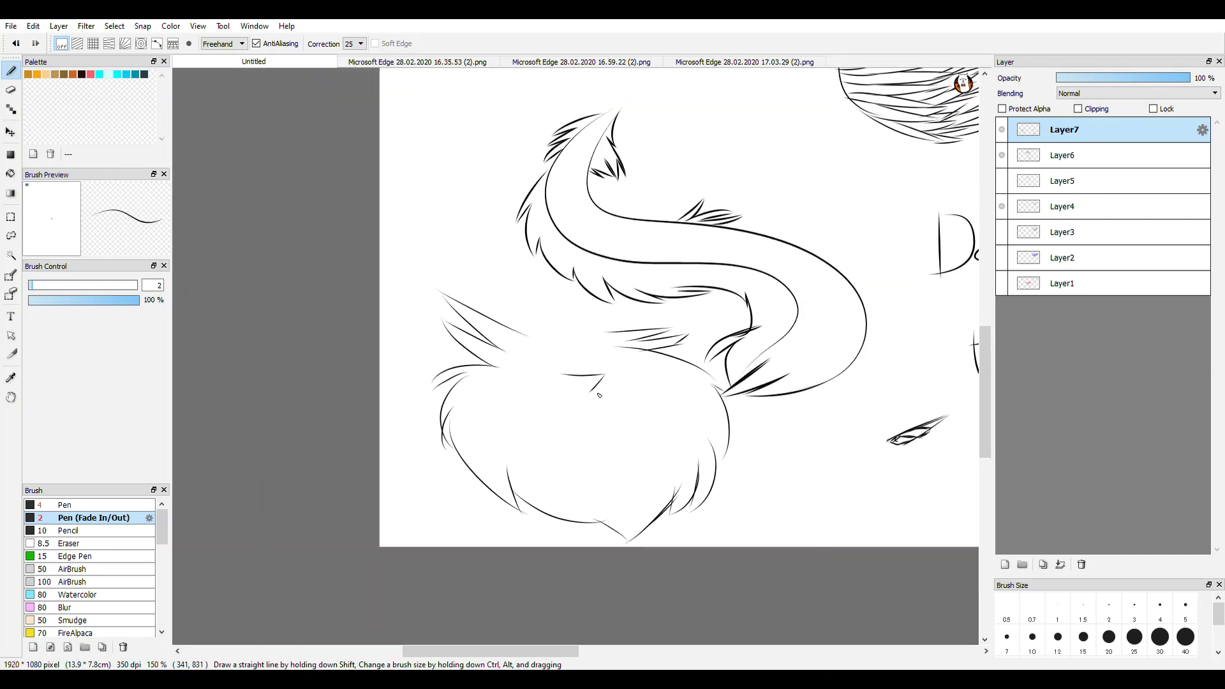
- Undo the strokes of the large fluffy outline until the area below the furry tail is empty
key("ctrl+z")
key("ctrl+z")
key("ctrl+z")
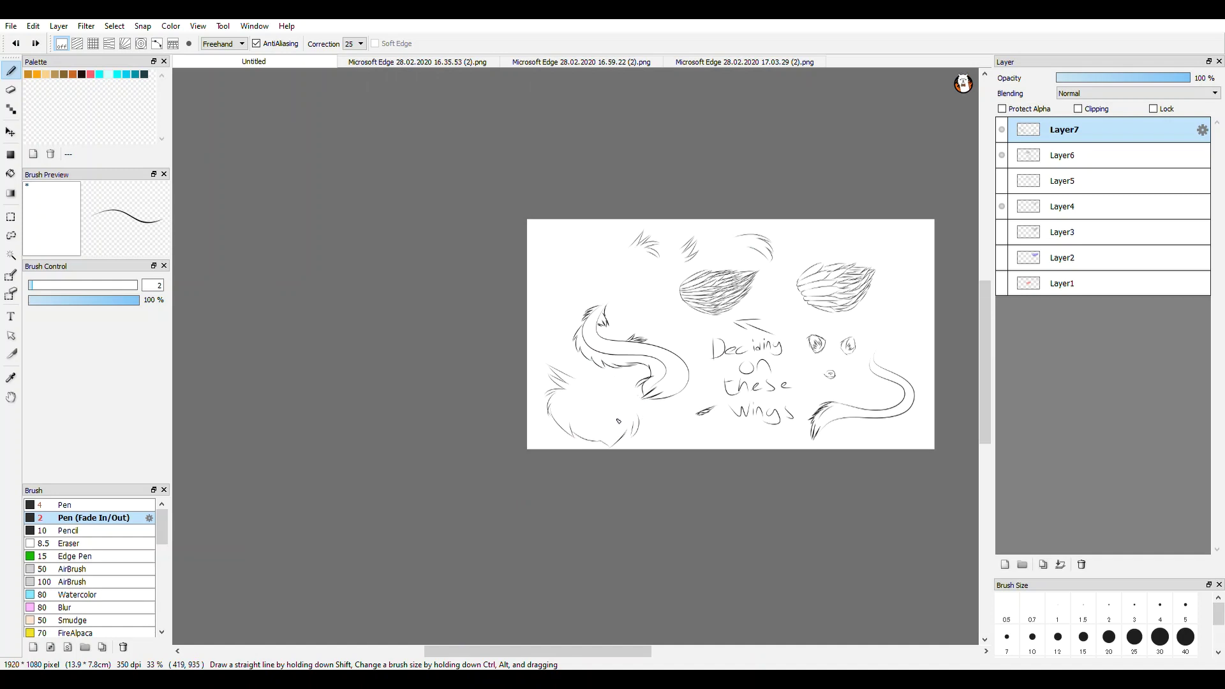
key("ctrl+z")
key("ctrl+z")
key("ctrl+z")
key("ctrl+z")
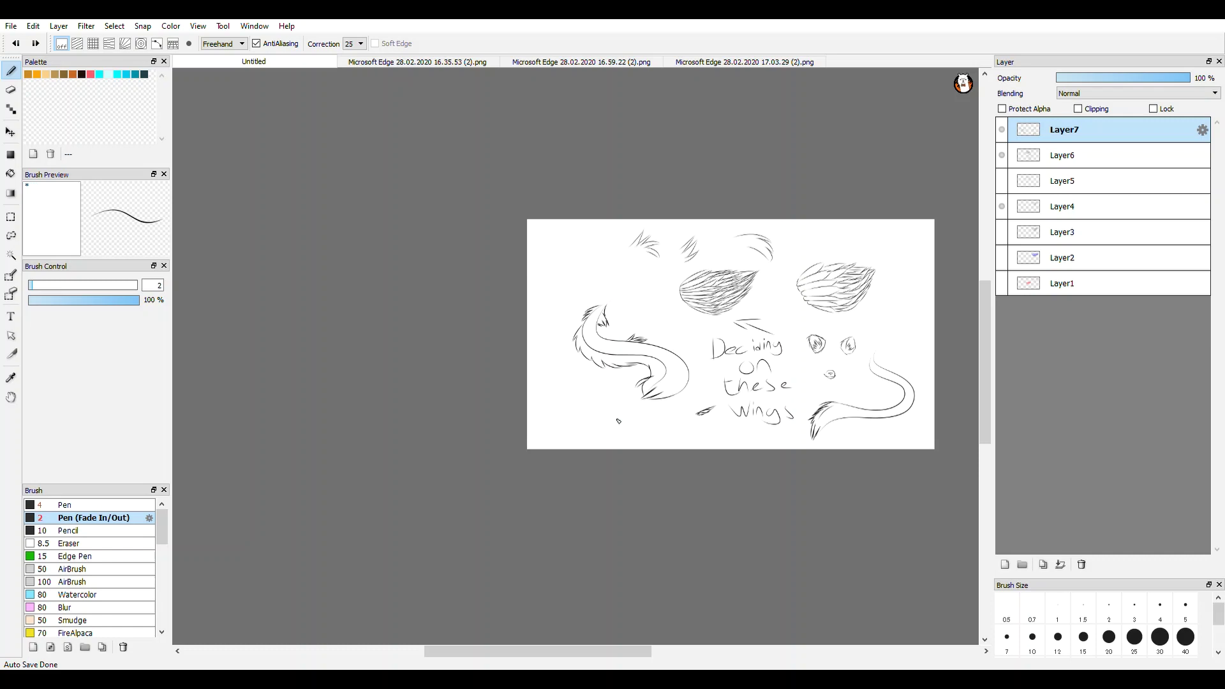
scroll(579, 418, "up", 3)
scroll(575, 412, "down", 5)
scroll(715, 403, "up", 2)
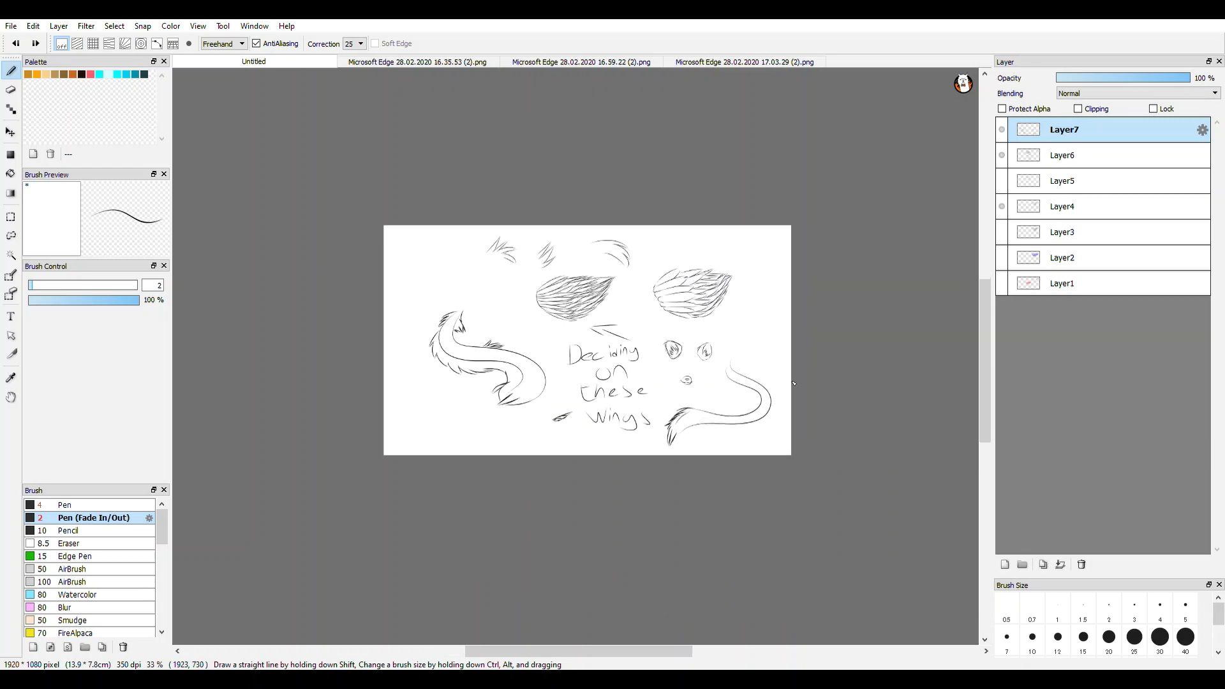
scroll(794, 383, "down", 1)
scroll(758, 362, "up", 2)
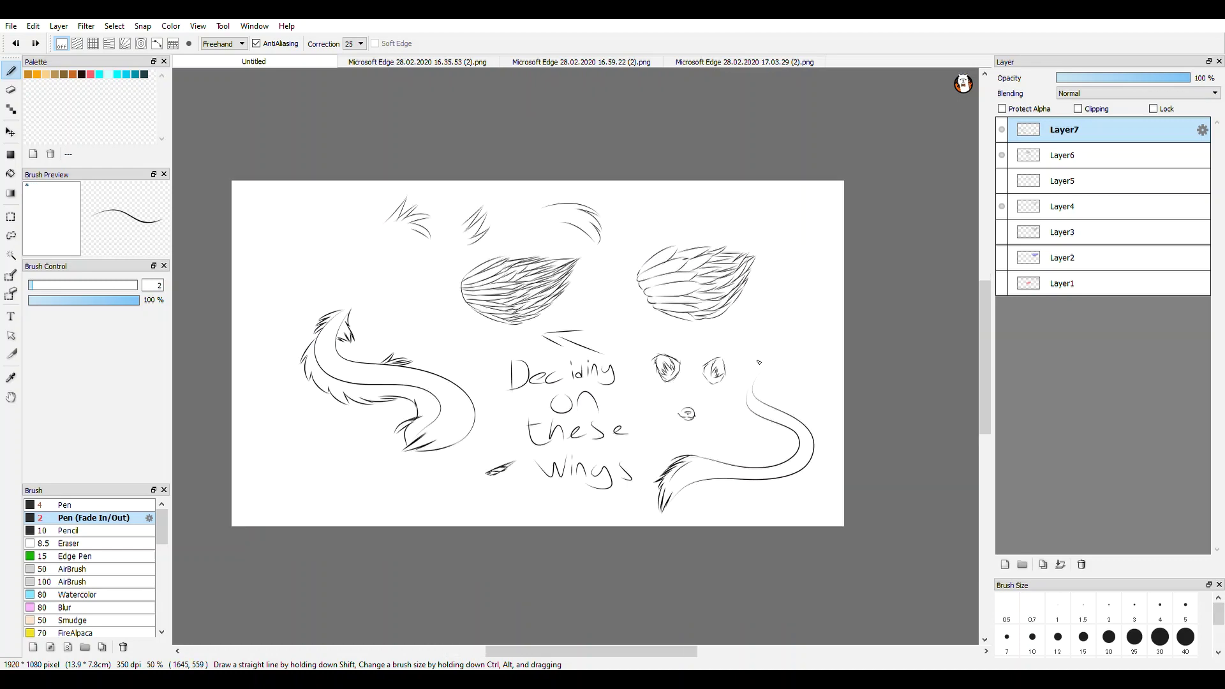
scroll(759, 362, "down", 1)
scroll(764, 353, "up", 1)
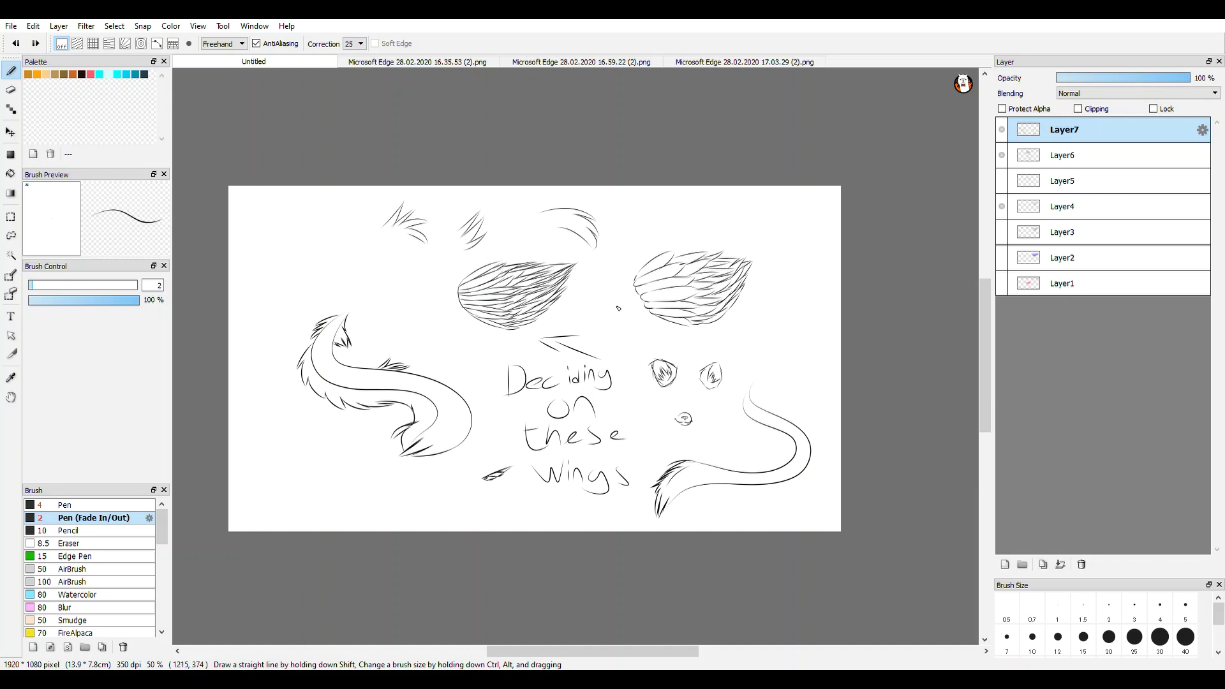
scroll(752, 348, "down", 3)
scroll(733, 347, "up", 4)
scroll(730, 345, "down", 3)
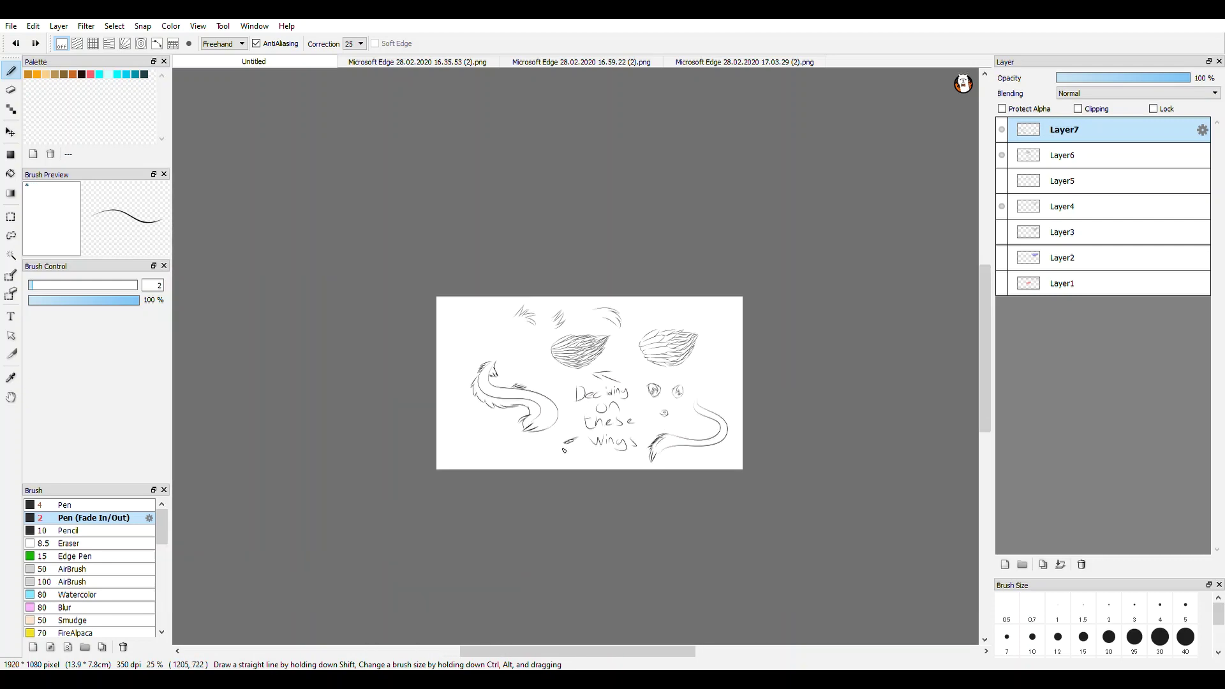
scroll(733, 357, "up", 3)
scroll(697, 324, "down", 3)
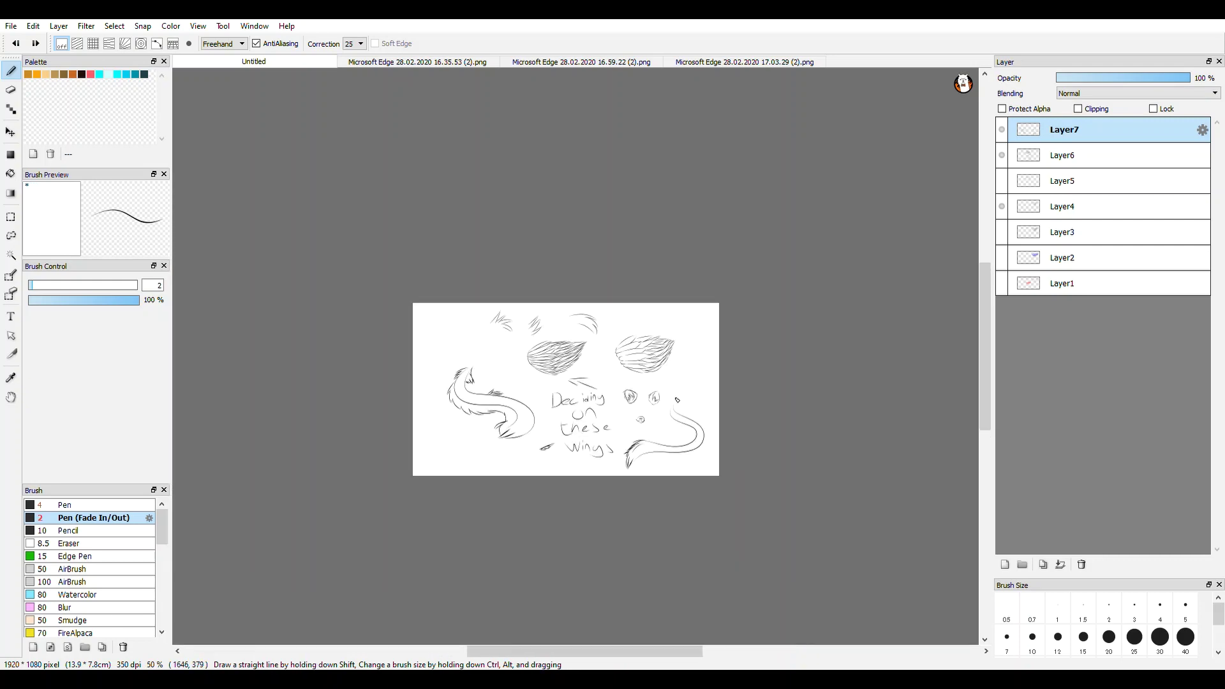
scroll(697, 324, "up", 2)
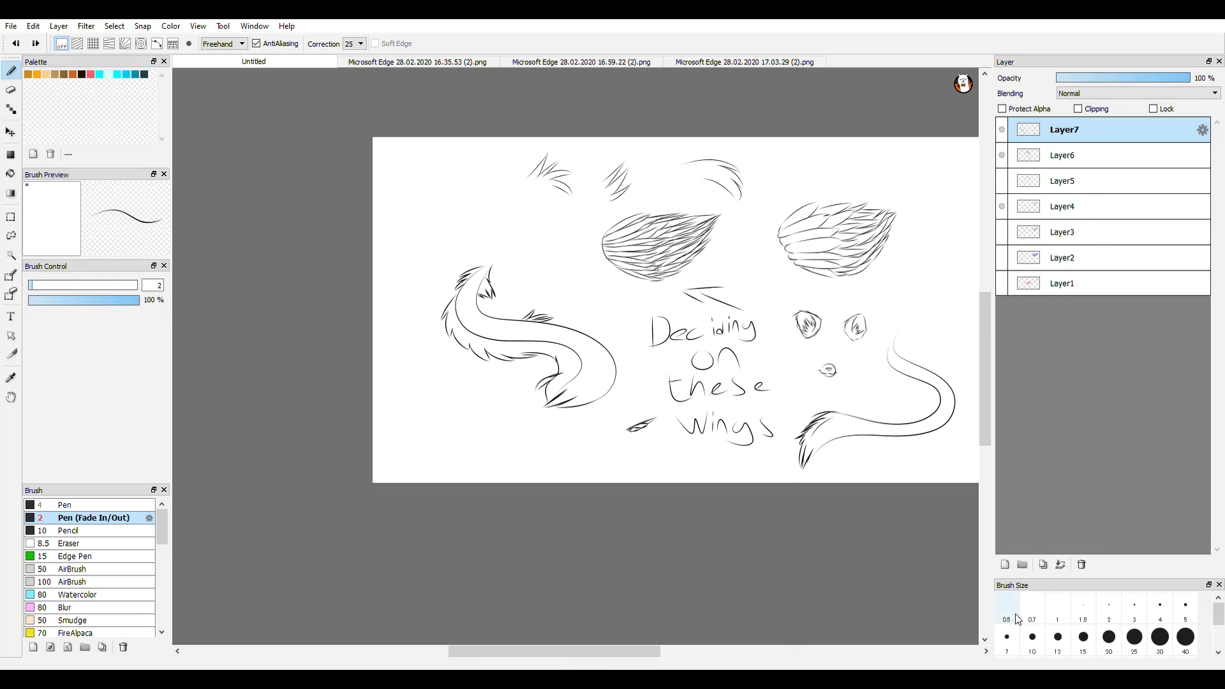
- Add a new layer above Layer7
left_click(1004, 565)
scroll(422, 386, "down", 2)
scroll(398, 384, "up", 4)
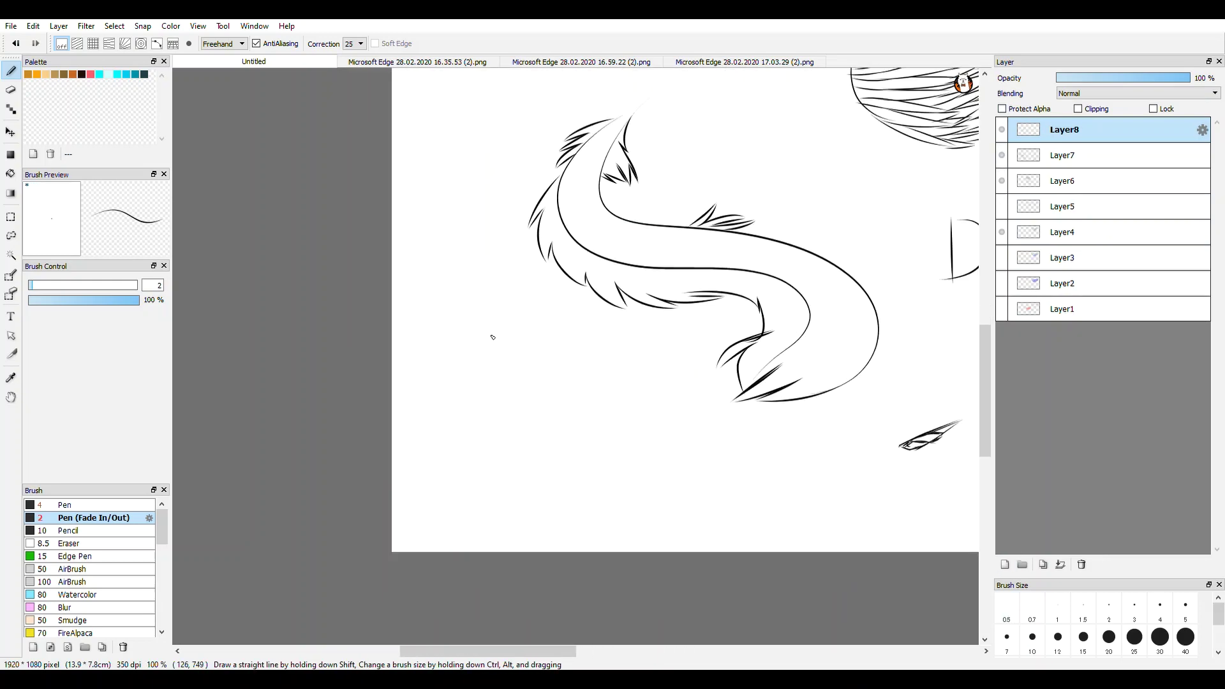
- Try a fluffy outline with pointed side tufts below the furry tail on the new layer, and undo it
mouse_move(496, 341)
left_mouse_down()
mouse_move(455, 372)
mouse_move(415, 368)
mouse_move(490, 380)
left_mouse_up()
mouse_move(490, 380)
left_mouse_down()
mouse_move(393, 370)
mouse_move(469, 436)
left_mouse_up()
mouse_move(468, 436)
left_mouse_down()
mouse_move(393, 400)
mouse_move(455, 448)
left_mouse_up()
mouse_move(460, 450)
left_mouse_down()
mouse_move(441, 538)
mouse_move(528, 509)
mouse_move(612, 544)
mouse_move(681, 479)
left_mouse_up()
mouse_move(682, 478)
left_mouse_down()
mouse_move(618, 528)
mouse_move(714, 405)
mouse_move(745, 444)
left_mouse_up()
mouse_move(746, 440)
left_mouse_down()
mouse_move(721, 384)
mouse_move(617, 333)
left_mouse_up()
left_click_drag(617, 334, 677, 350)
scroll(638, 360, "down", 2)
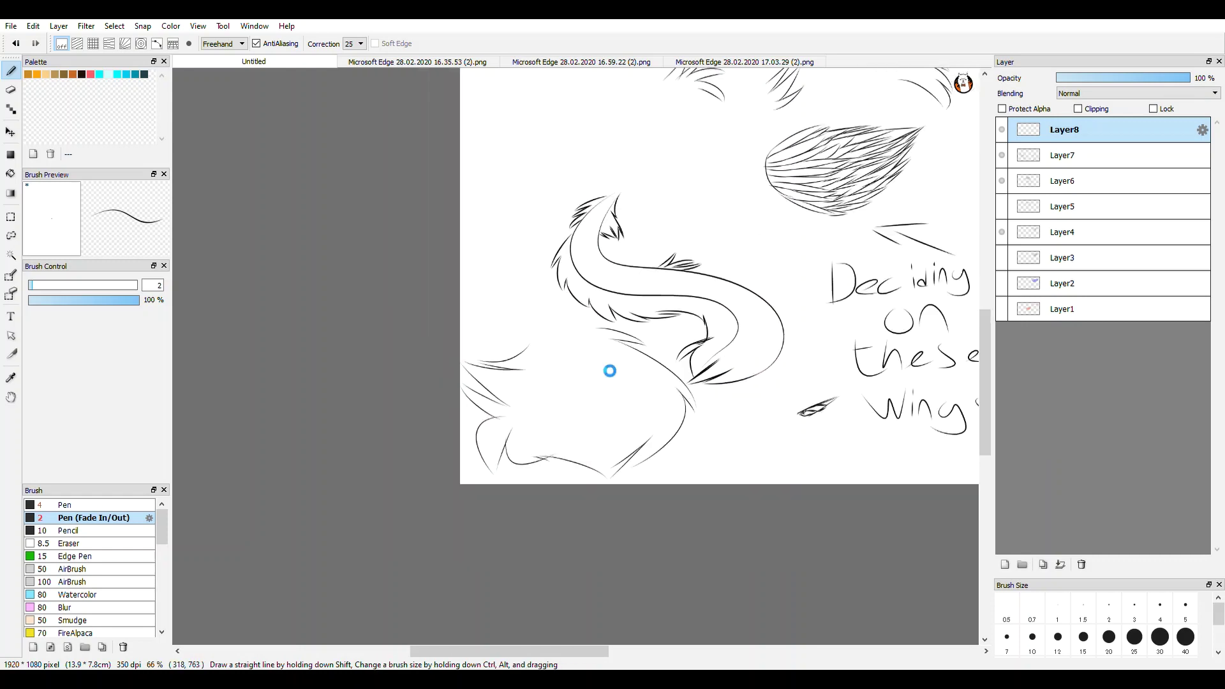
scroll(656, 374, "up", 1)
scroll(699, 459, "down", 2)
key("ctrl+z")
key("ctrl+z")
key("ctrl+z")
key("ctrl+z")
key("ctrl+z")
key("ctrl+z")
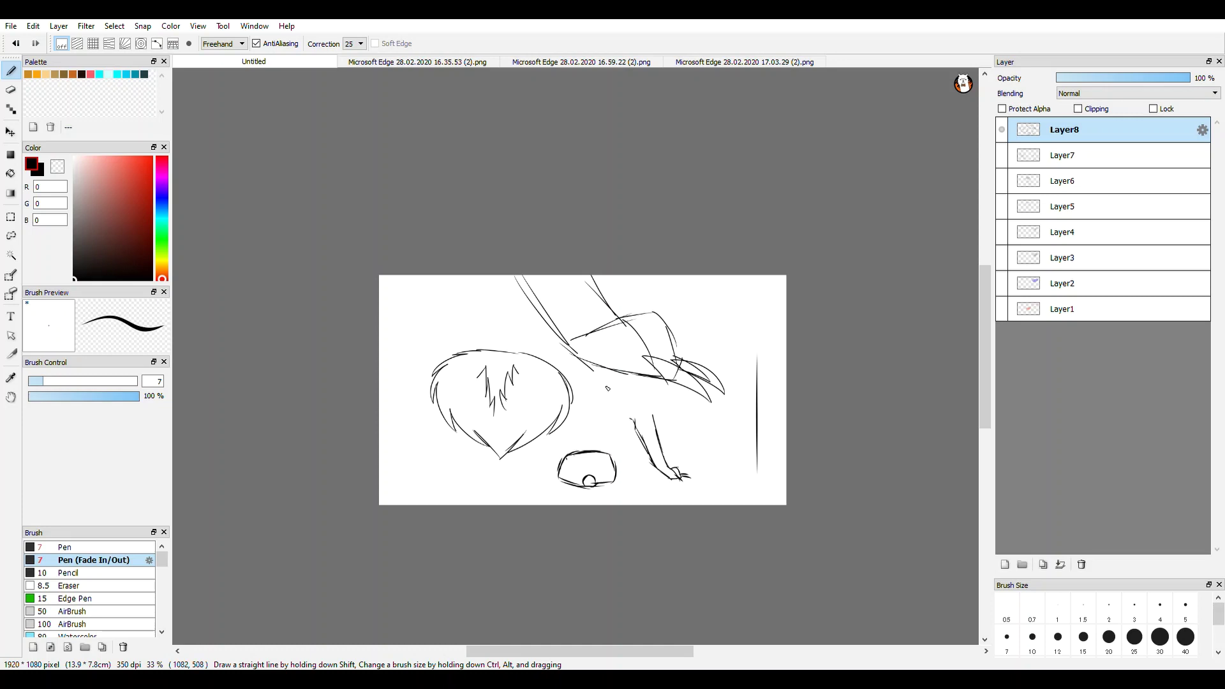
- Draw short thick fur spikes at the lower bend of the small clawed leg sketch on Layer8
scroll(583, 611, "down", 3)
scroll(583, 612, "up", 4)
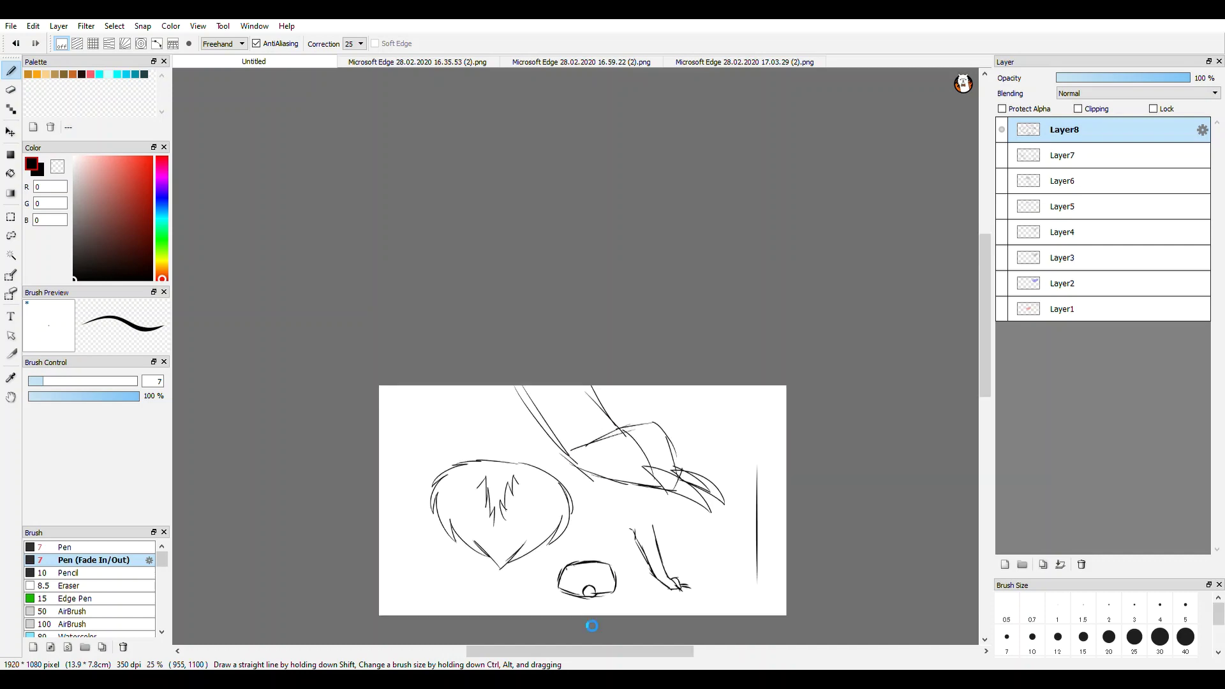
scroll(648, 542, "down", 2)
scroll(681, 574, "up", 3)
scroll(698, 593, "up", 2)
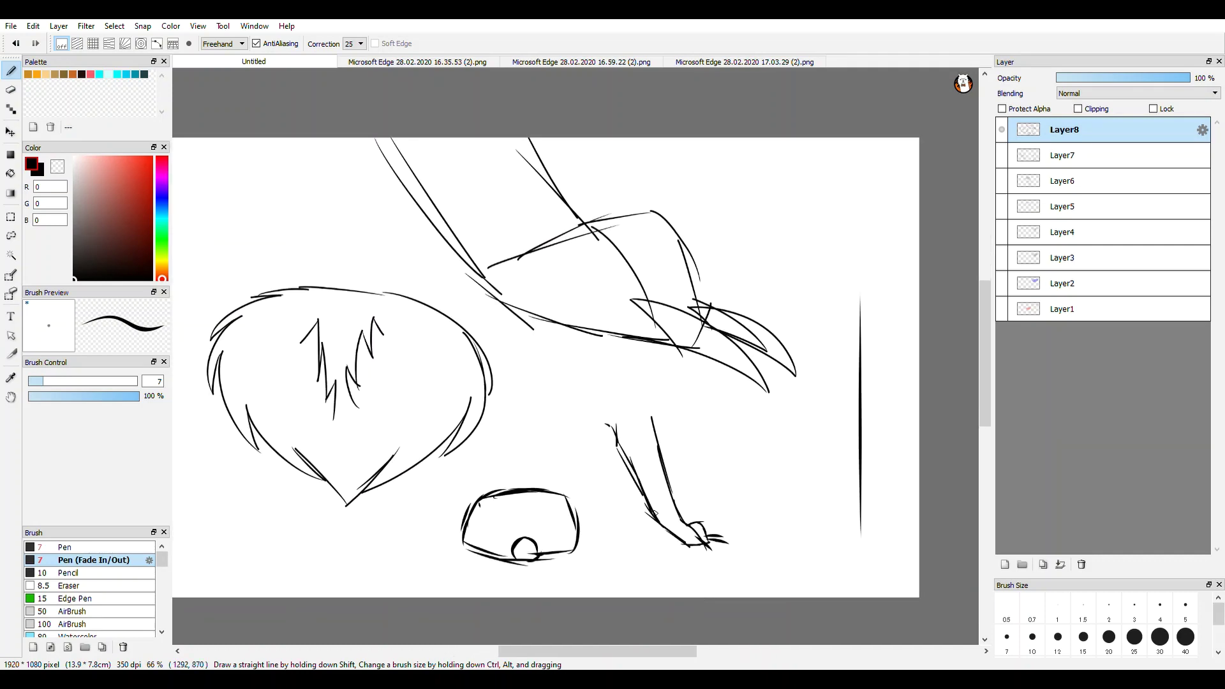
scroll(670, 562, "down", 3)
scroll(644, 517, "up", 2)
scroll(645, 517, "up", 4)
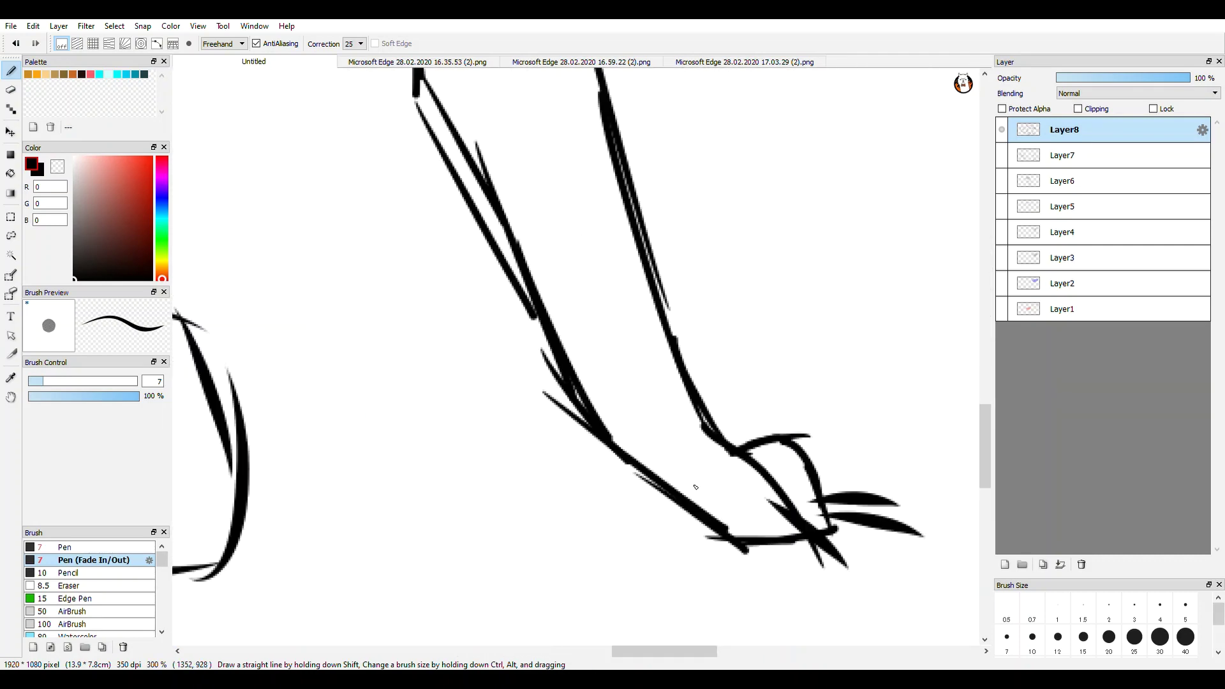
left_click_drag(644, 449, 639, 486)
scroll(639, 452, "up", 2)
mouse_move(602, 416)
left_mouse_down()
mouse_move(606, 451)
mouse_move(650, 471)
left_mouse_up()
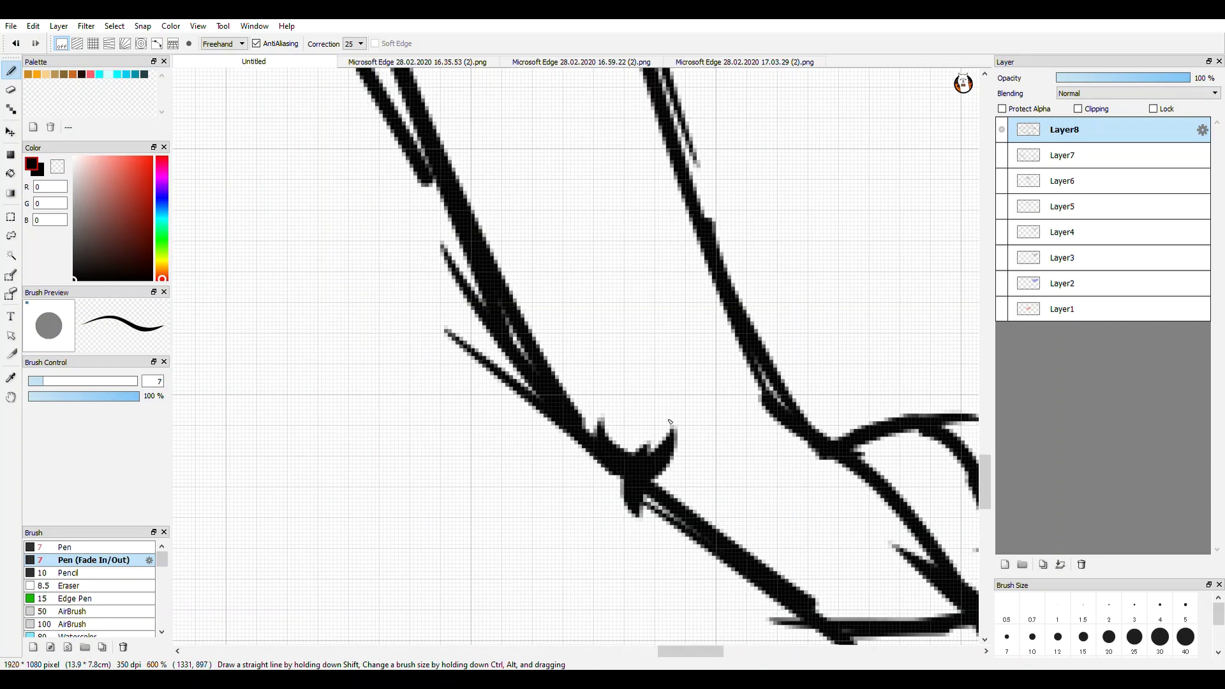
scroll(651, 472, "down", 7)
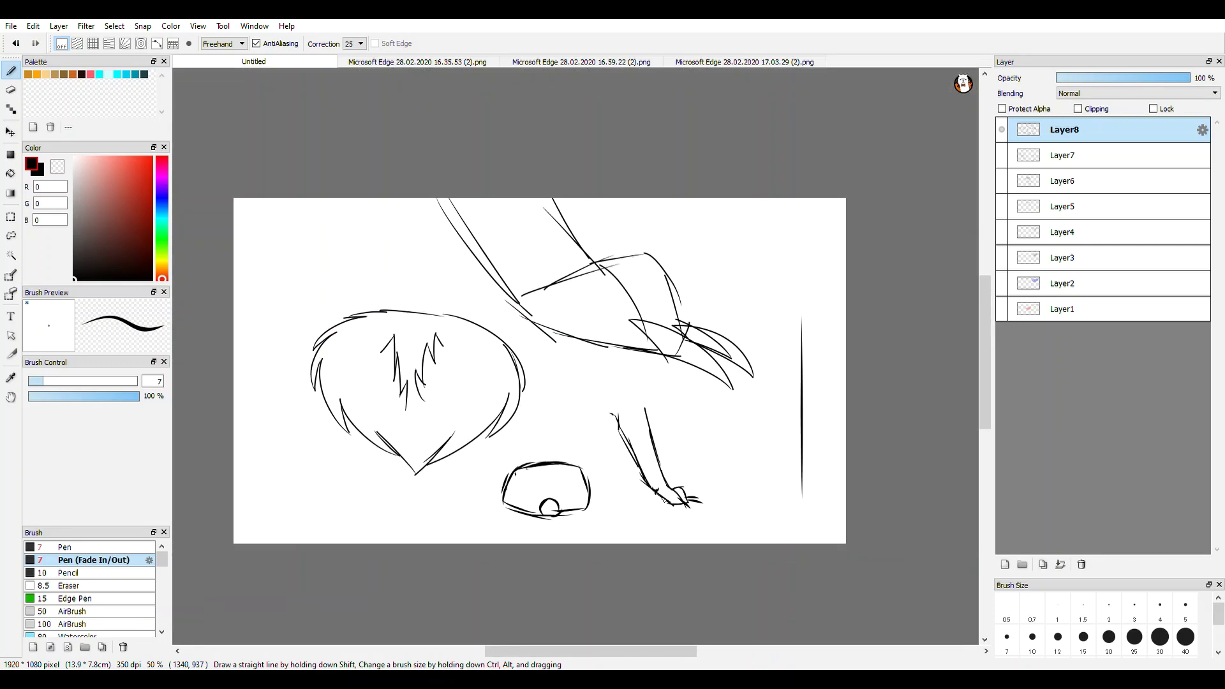
- Set the pen size to 2 and draw overlapping fur strokes down the outer left edge of the small clawed leg
scroll(667, 510, "up", 4)
scroll(657, 516, "down", 3)
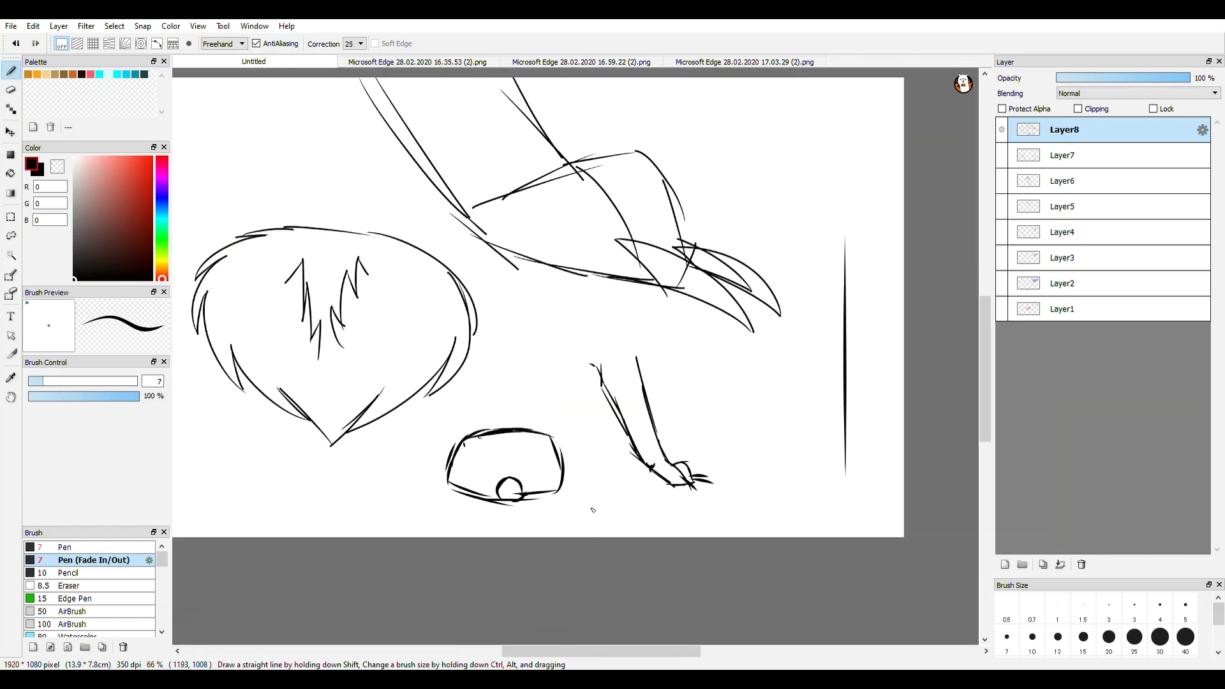
scroll(612, 501, "down", 3)
scroll(622, 493, "up", 1)
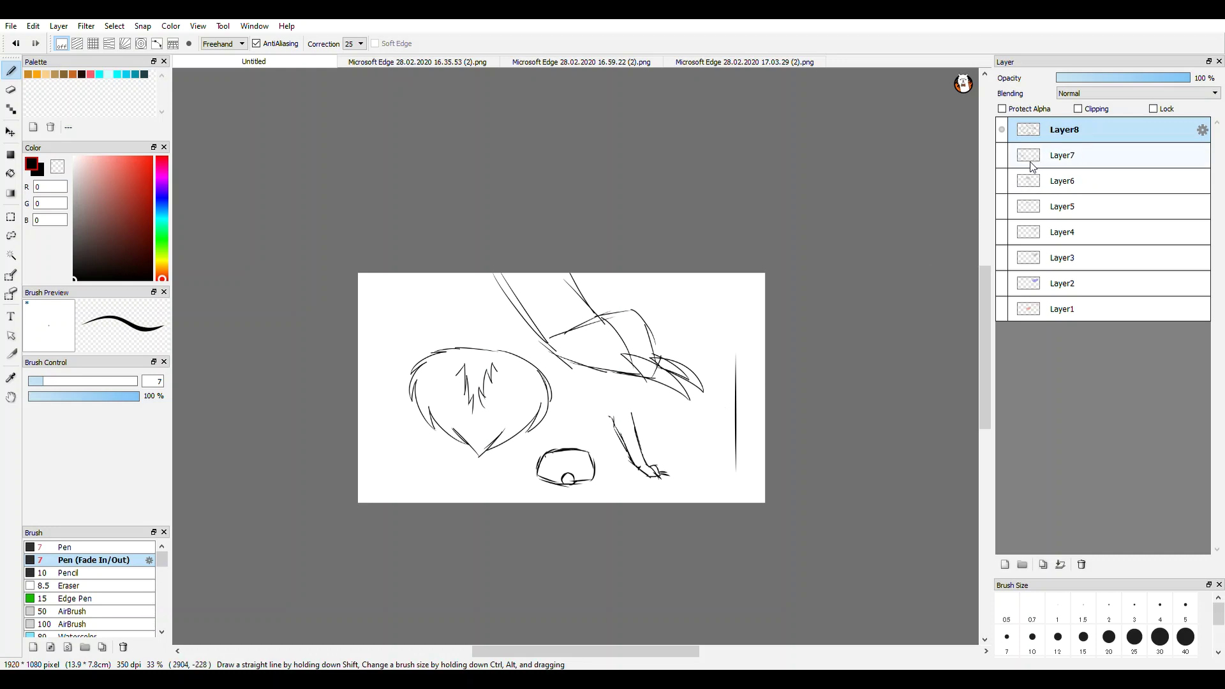
left_click(1159, 609)
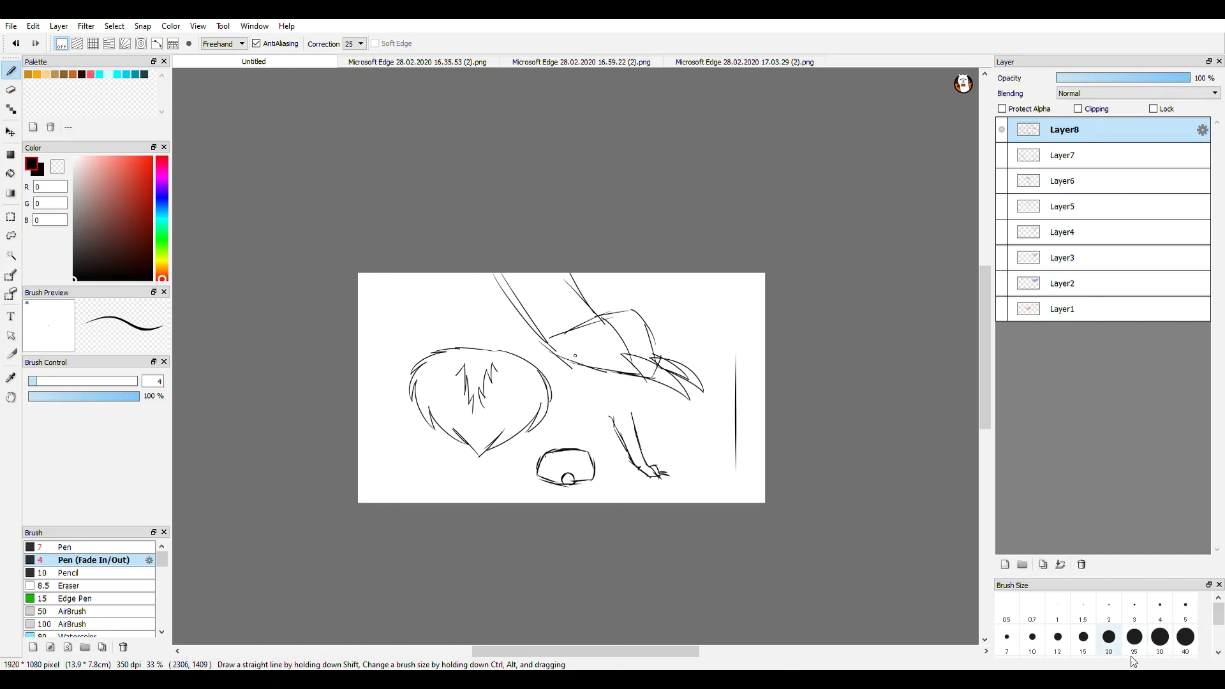
left_click(1109, 609)
scroll(666, 365, "up", 4)
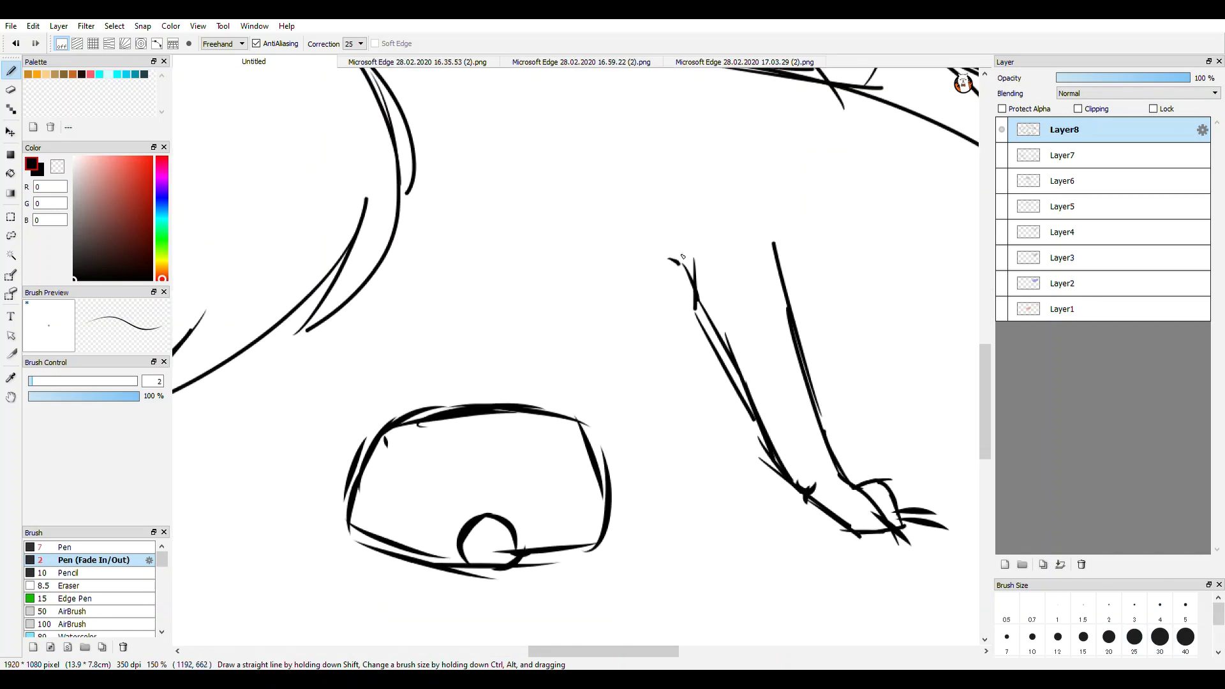
left_click_drag(678, 263, 659, 318)
left_click_drag(676, 274, 673, 362)
mouse_move(683, 311)
left_mouse_down()
mouse_move(676, 362)
mouse_move(701, 407)
left_mouse_up()
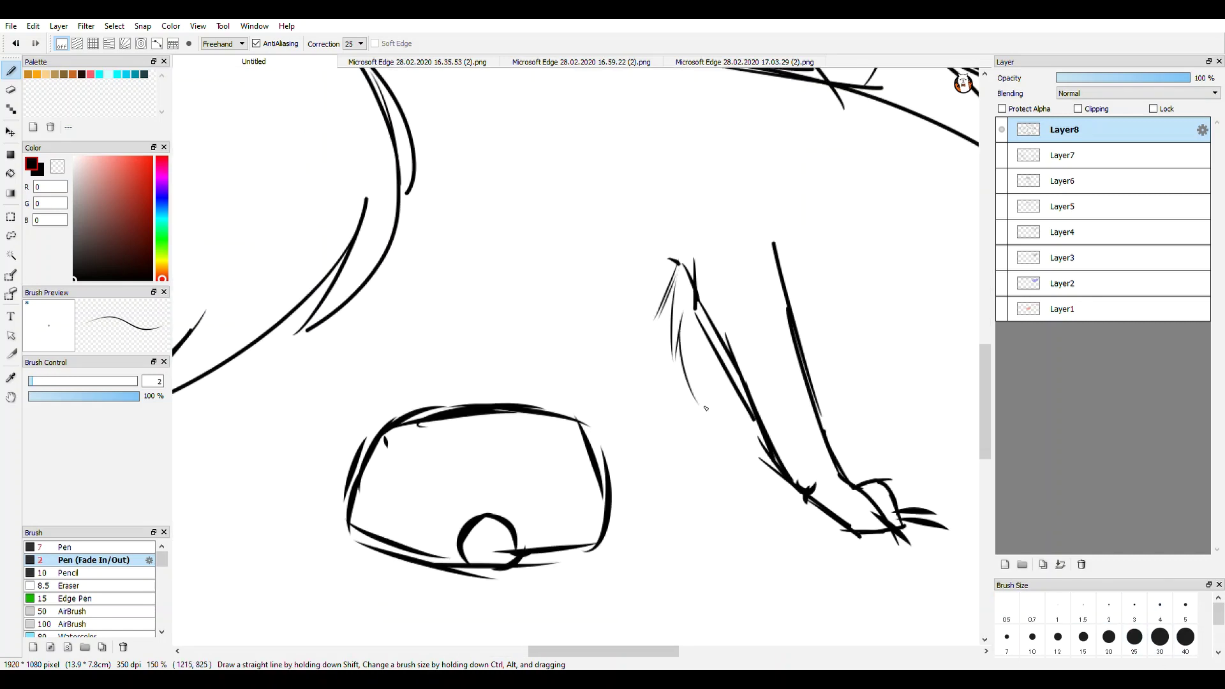
mouse_move(699, 350)
left_mouse_down()
mouse_move(734, 423)
mouse_move(734, 373)
mouse_move(755, 446)
left_mouse_up()
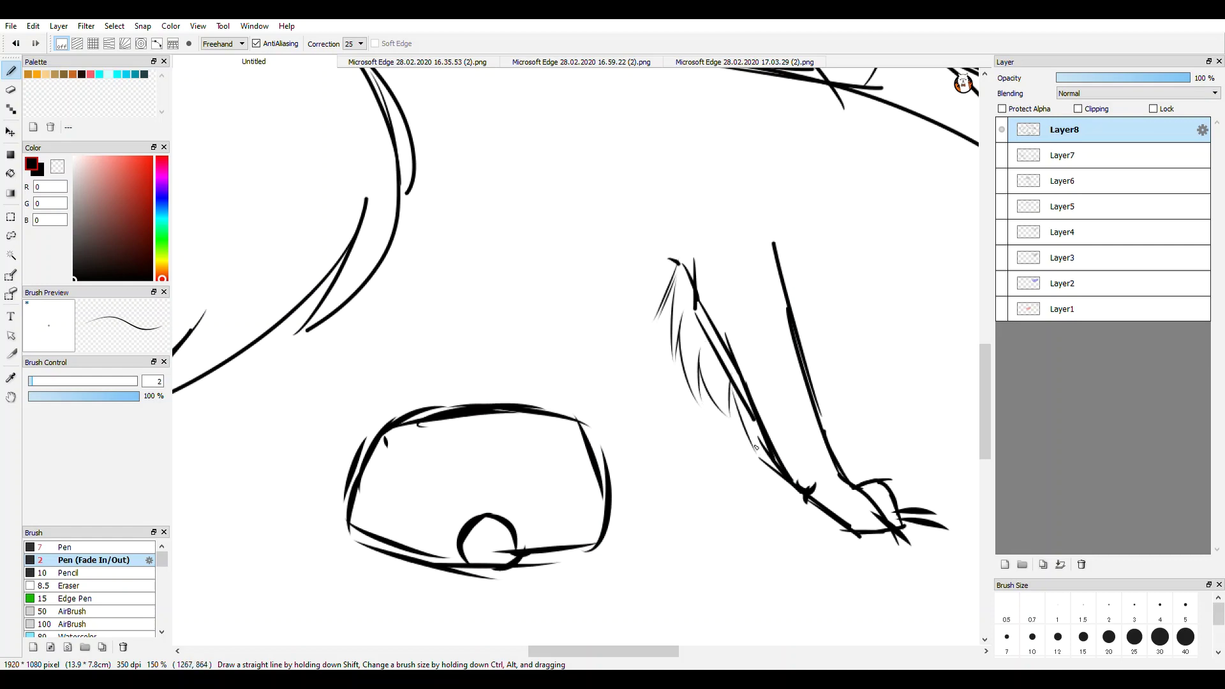
scroll(763, 433, "down", 4)
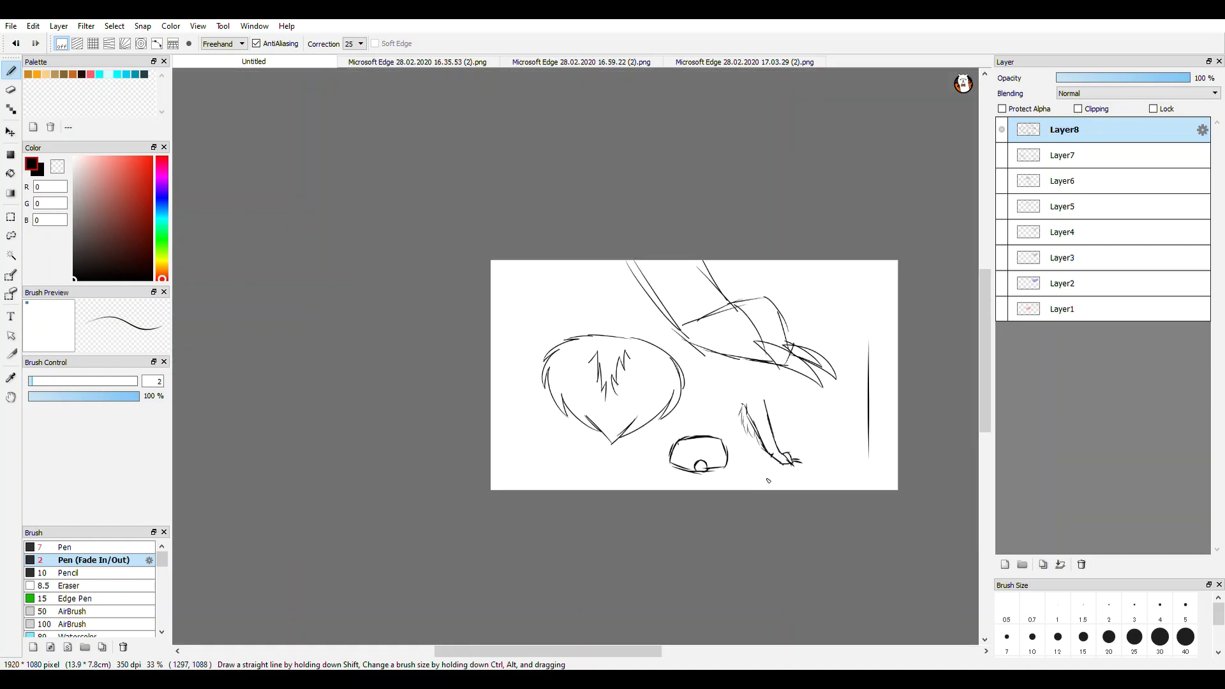
- Draw thin pointed fur strokes under the lower bend of the small clawed leg
scroll(768, 481, "up", 1)
scroll(768, 480, "down", 1)
scroll(778, 504, "up", 5)
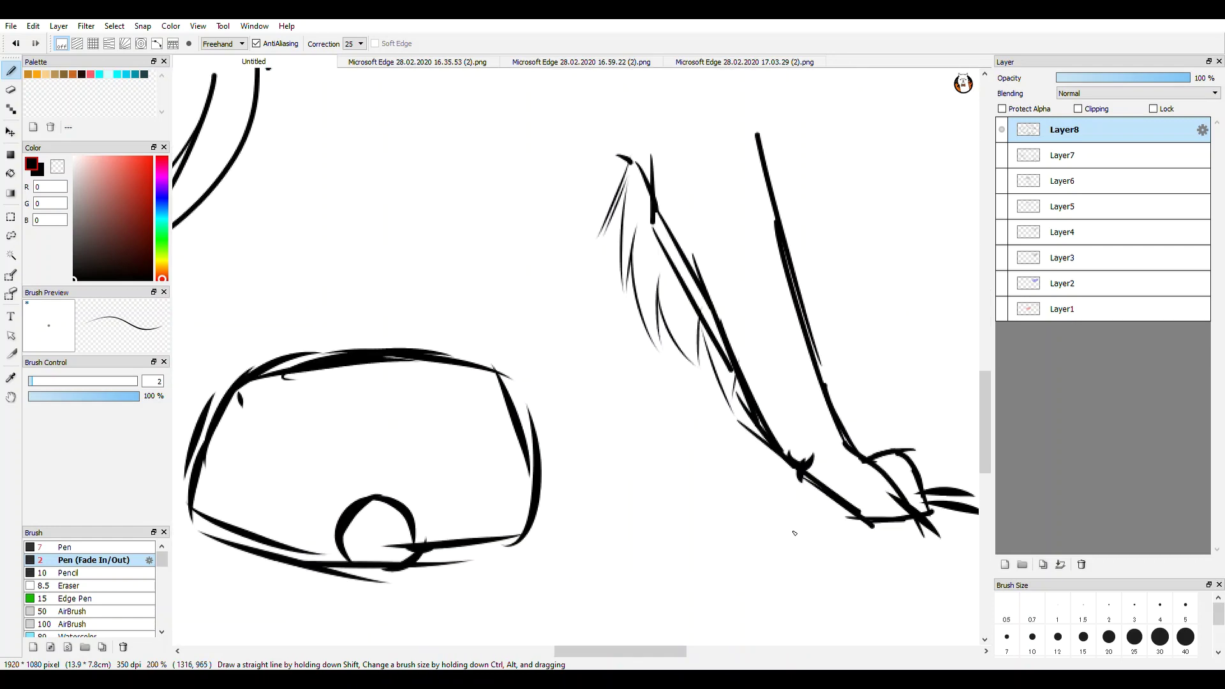
scroll(794, 533, "up", 2)
left_click_drag(823, 445, 863, 488)
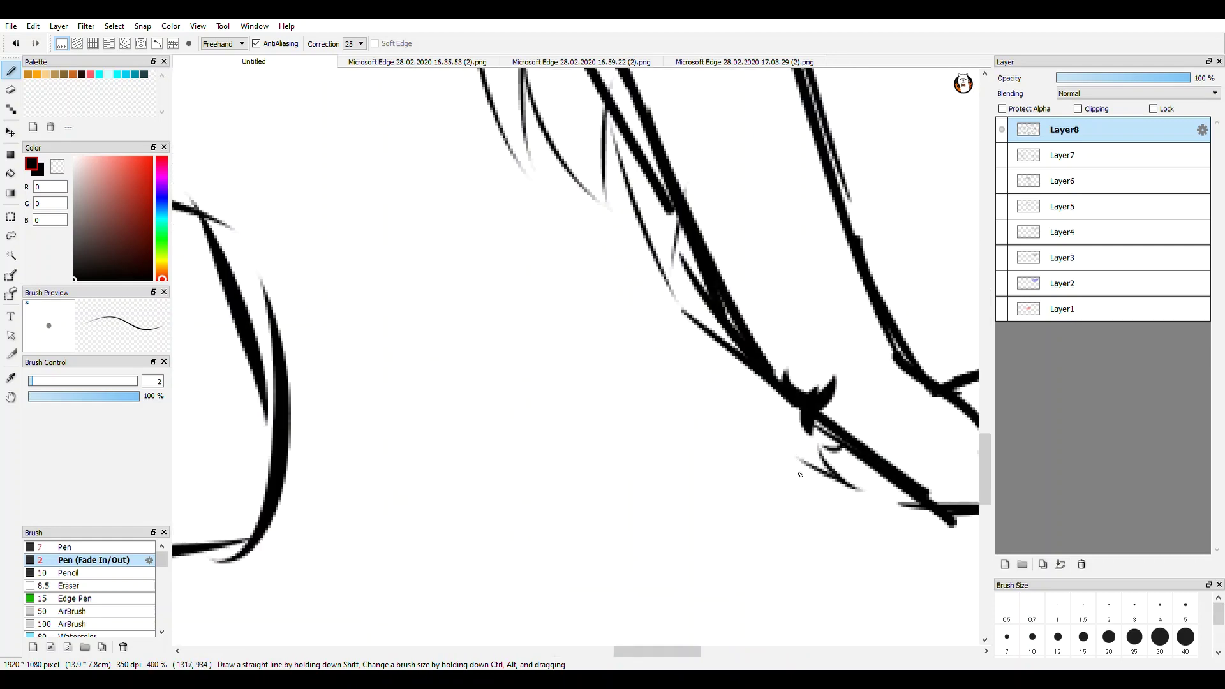
left_click_drag(798, 465, 888, 539)
left_click_drag(819, 501, 976, 519)
scroll(730, 500, "down", 7)
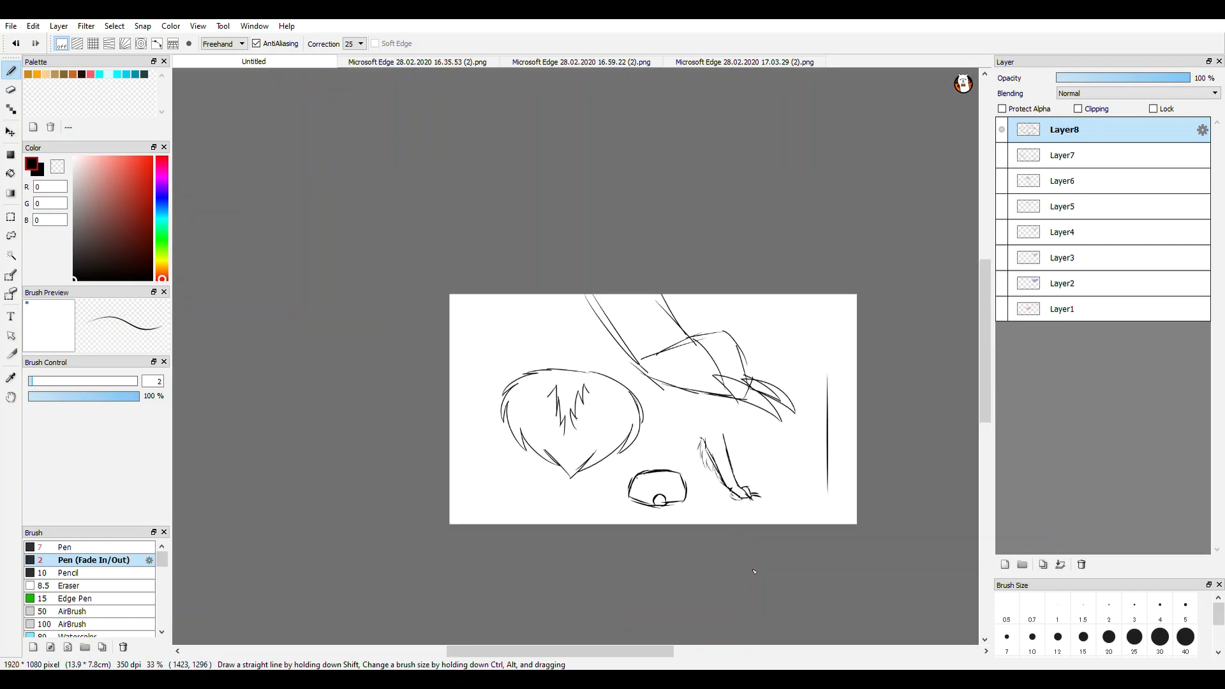
- Show Layer7, hide Layer8 and make Layer7 the active layer
left_click(1003, 156)
left_click(1002, 130)
scroll(704, 445, "up", 1)
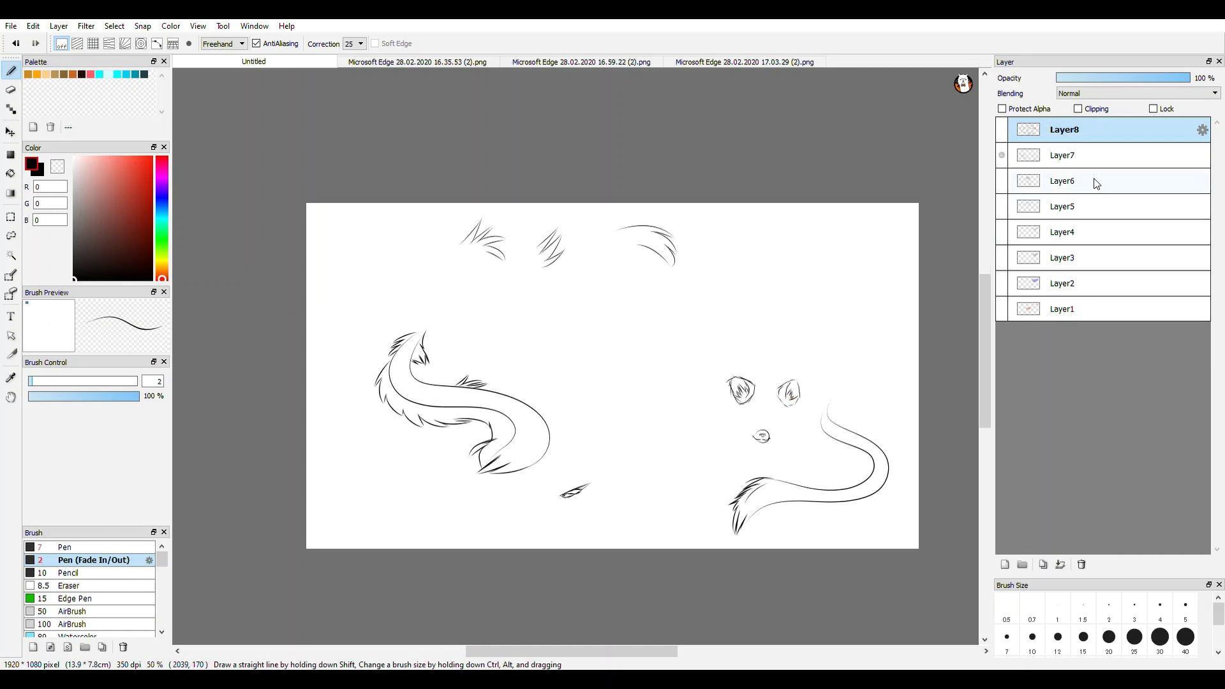
left_click(1082, 163)
- Draw two facing groups of pointed fur strokes above the two small fur-filled shapes at the canvas's right side
scroll(656, 321, "down", 2)
scroll(656, 321, "up", 4)
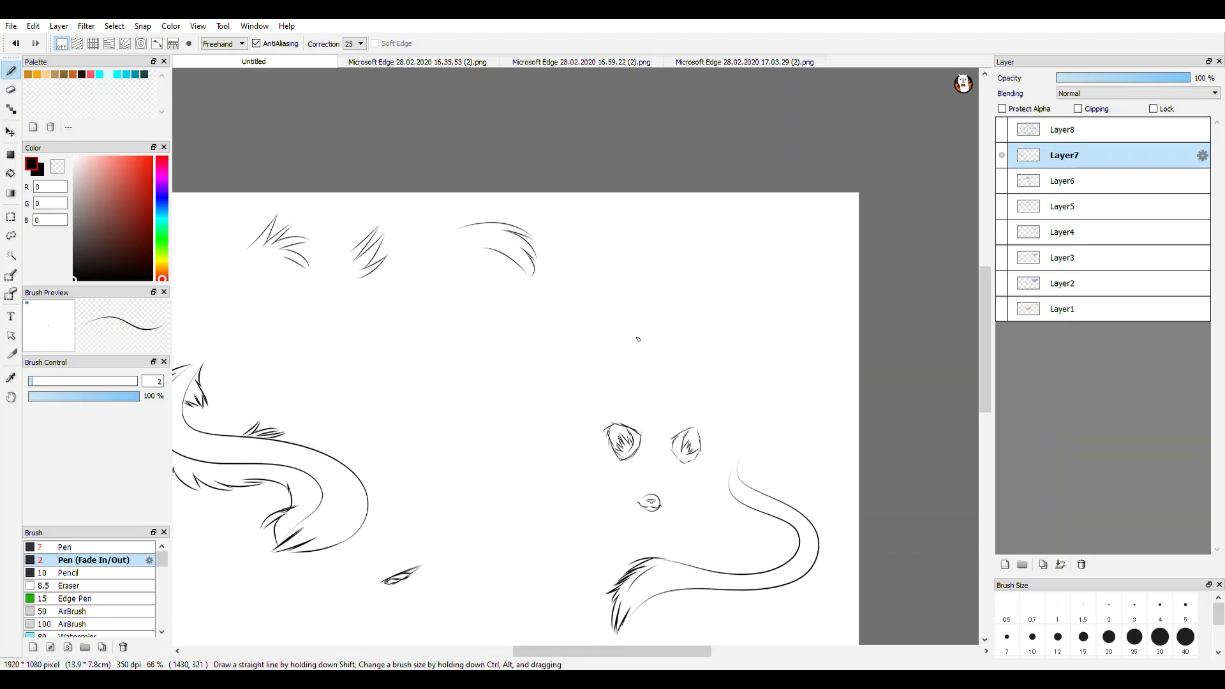
mouse_move(665, 303)
left_mouse_down()
mouse_move(587, 278)
mouse_move(643, 314)
mouse_move(575, 285)
left_mouse_up()
left_click_drag(578, 291, 722, 382)
mouse_move(809, 380)
left_mouse_down()
mouse_move(875, 345)
mouse_move(828, 355)
mouse_move(906, 295)
mouse_move(849, 318)
left_mouse_up()
mouse_move(837, 322)
left_mouse_down()
mouse_move(872, 294)
mouse_move(855, 310)
left_mouse_up()
left_click_drag(902, 257, 840, 268)
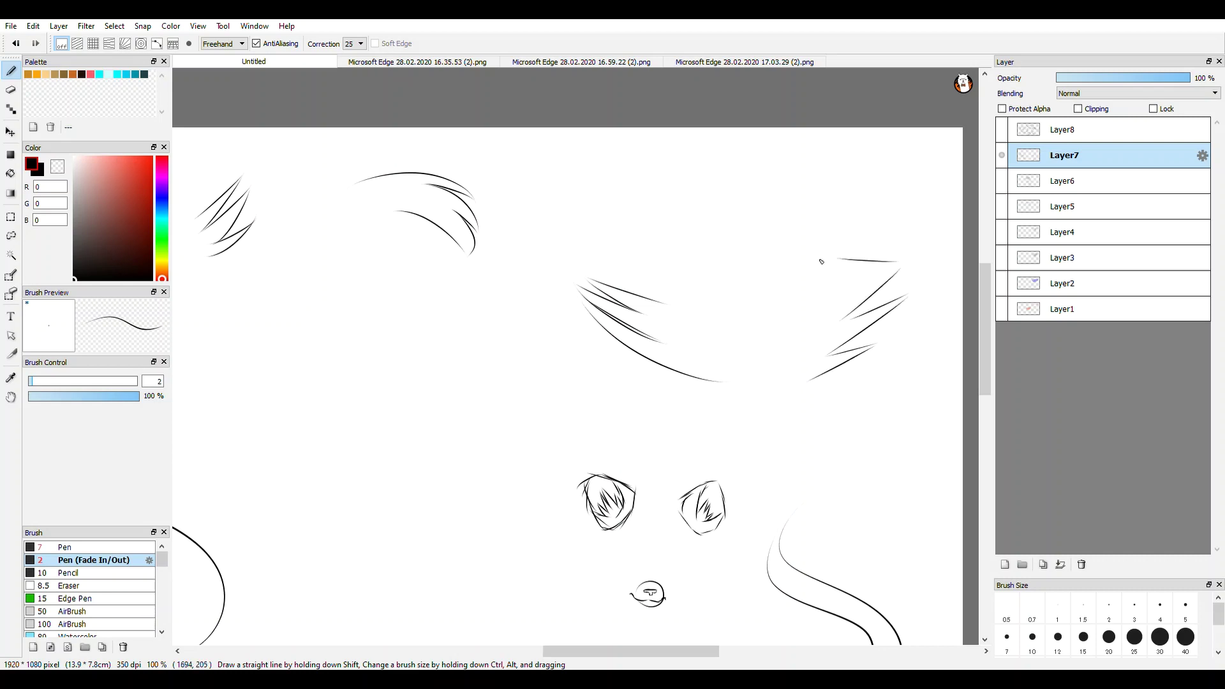
scroll(850, 417, "down", 8)
scroll(809, 419, "up", 8)
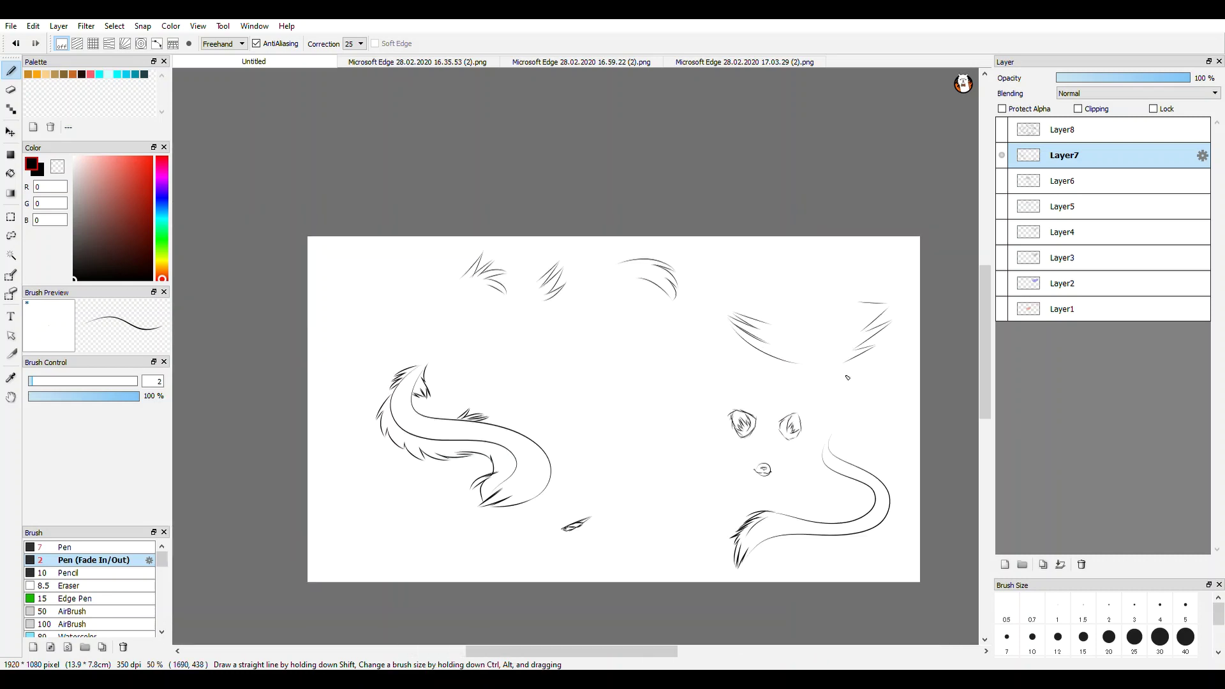
- Draw a rounded shape of curved fur strokes near the canvas centre, below the arched fur tuft
scroll(830, 357, "down", 8)
scroll(733, 547, "up", 10)
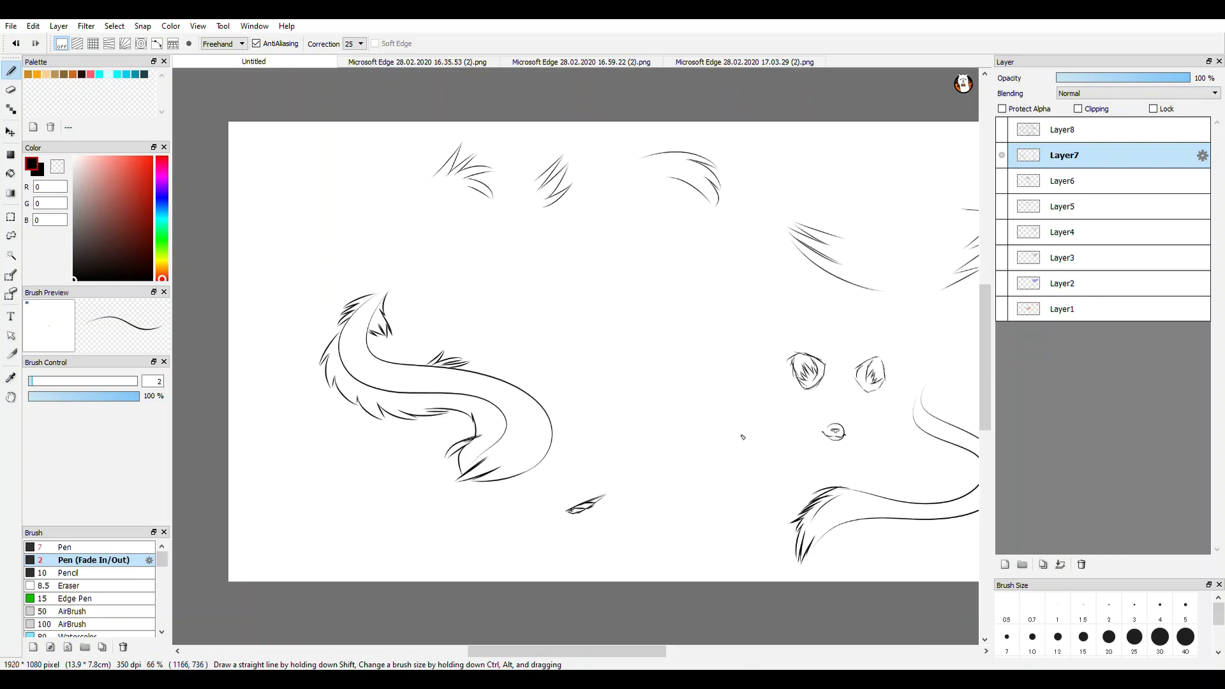
mouse_move(678, 260)
left_mouse_down()
mouse_move(796, 307)
mouse_move(721, 280)
mouse_move(810, 349)
mouse_move(799, 383)
left_mouse_up()
mouse_move(784, 342)
left_mouse_down()
mouse_move(796, 392)
mouse_move(717, 451)
mouse_move(740, 409)
left_mouse_up()
mouse_move(695, 456)
left_mouse_down()
mouse_move(601, 451)
mouse_move(648, 415)
left_mouse_up()
scroll(540, 350, "down", 1)
mouse_move(639, 327)
left_mouse_down()
mouse_move(558, 403)
mouse_move(585, 448)
left_mouse_up()
mouse_move(618, 407)
left_mouse_down()
mouse_move(592, 446)
mouse_move(657, 504)
mouse_move(643, 445)
mouse_move(747, 504)
mouse_move(732, 461)
left_mouse_up()
scroll(756, 501, "down", 7)
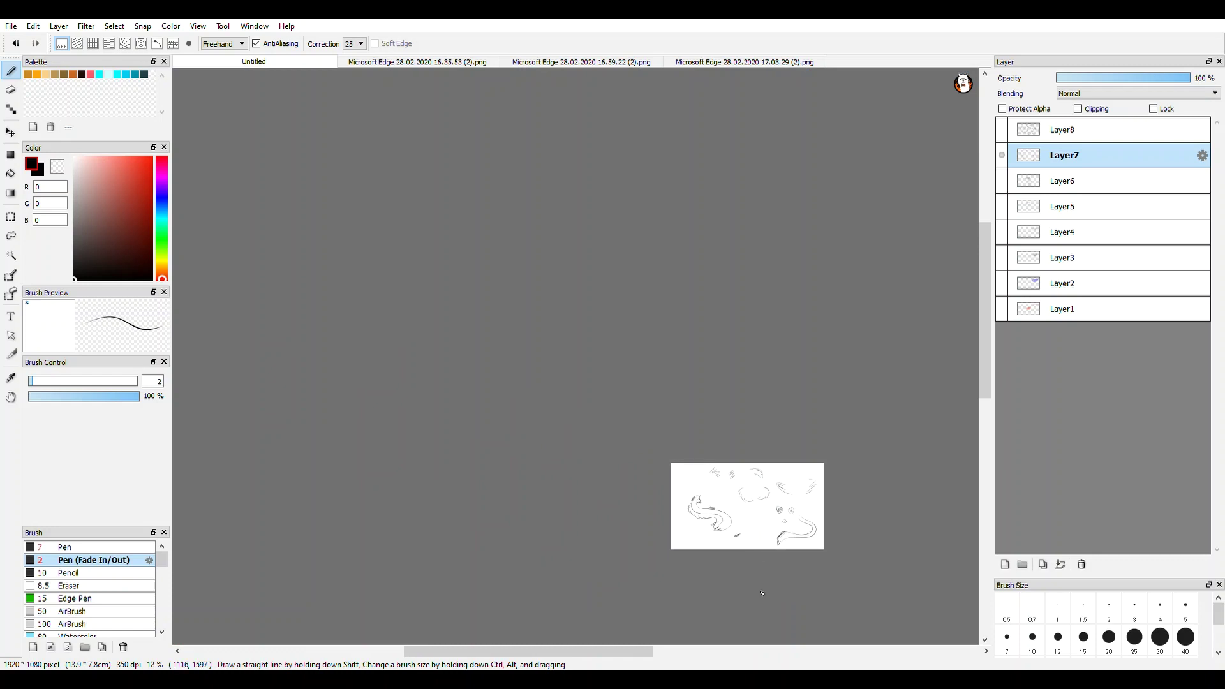
- Show Layer8 and hide Layer7 to examine the sketches on Layer8
scroll(765, 535, "up", 1)
scroll(769, 539, "down", 1)
scroll(774, 544, "up", 1)
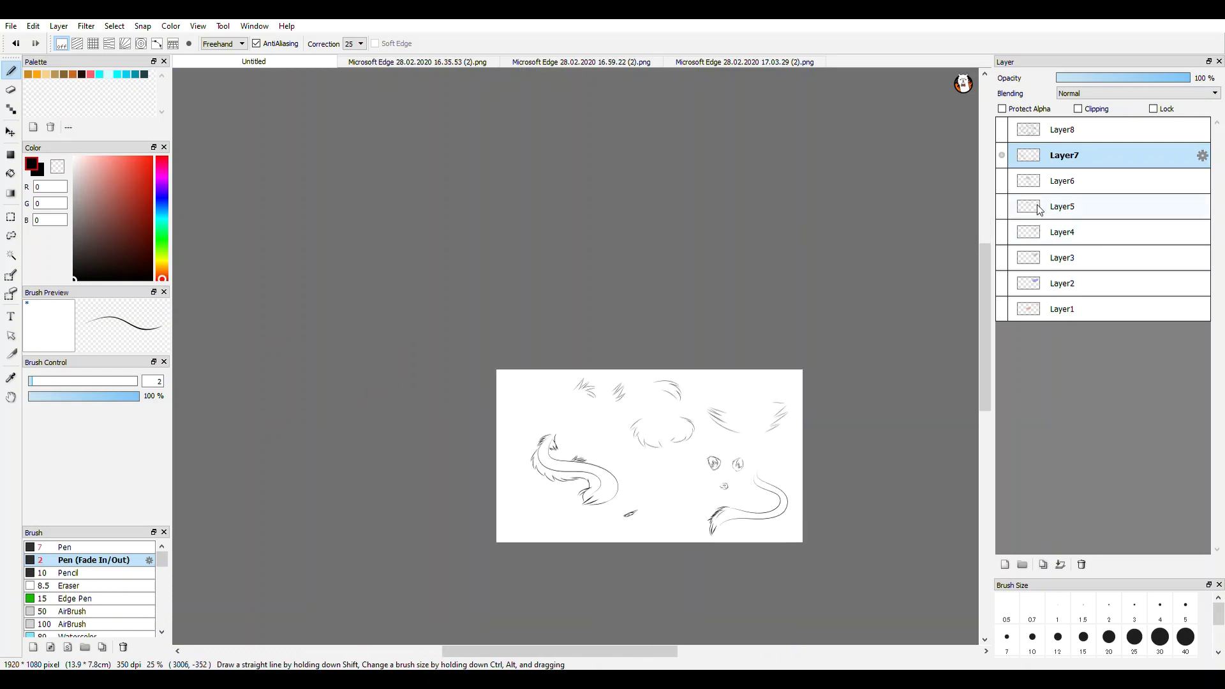
left_click(1036, 133)
left_click(1006, 133)
left_click(1002, 155)
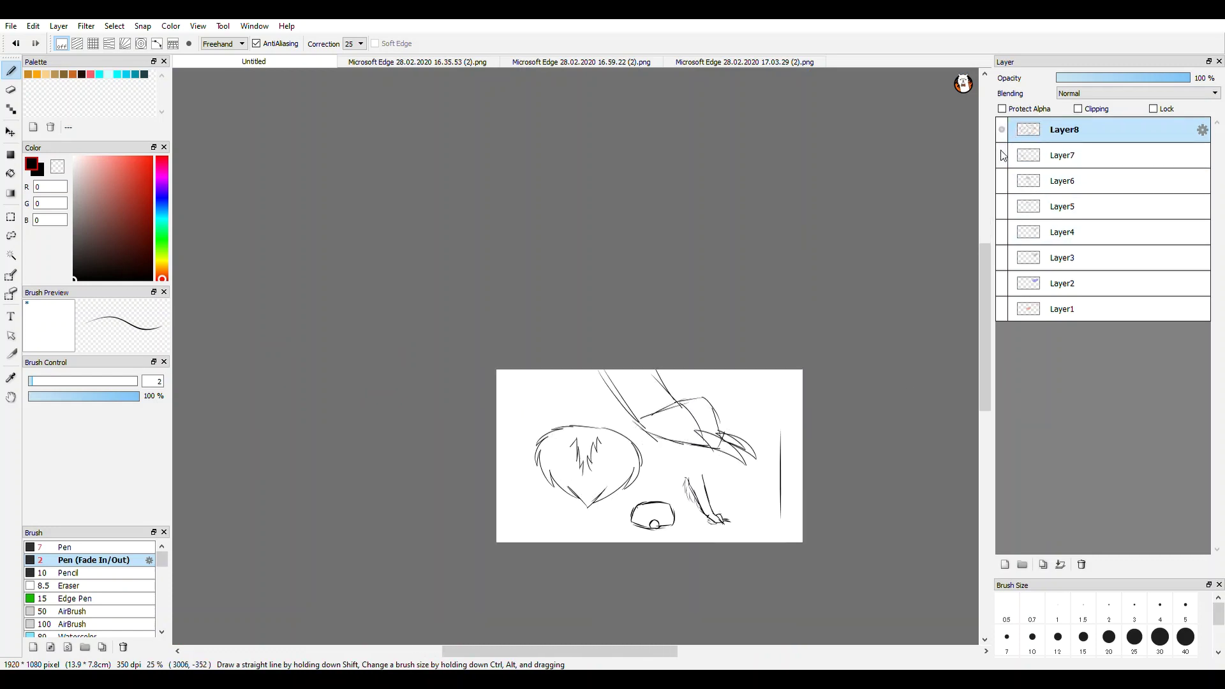
scroll(671, 497, "down", 1)
scroll(705, 495, "up", 2)
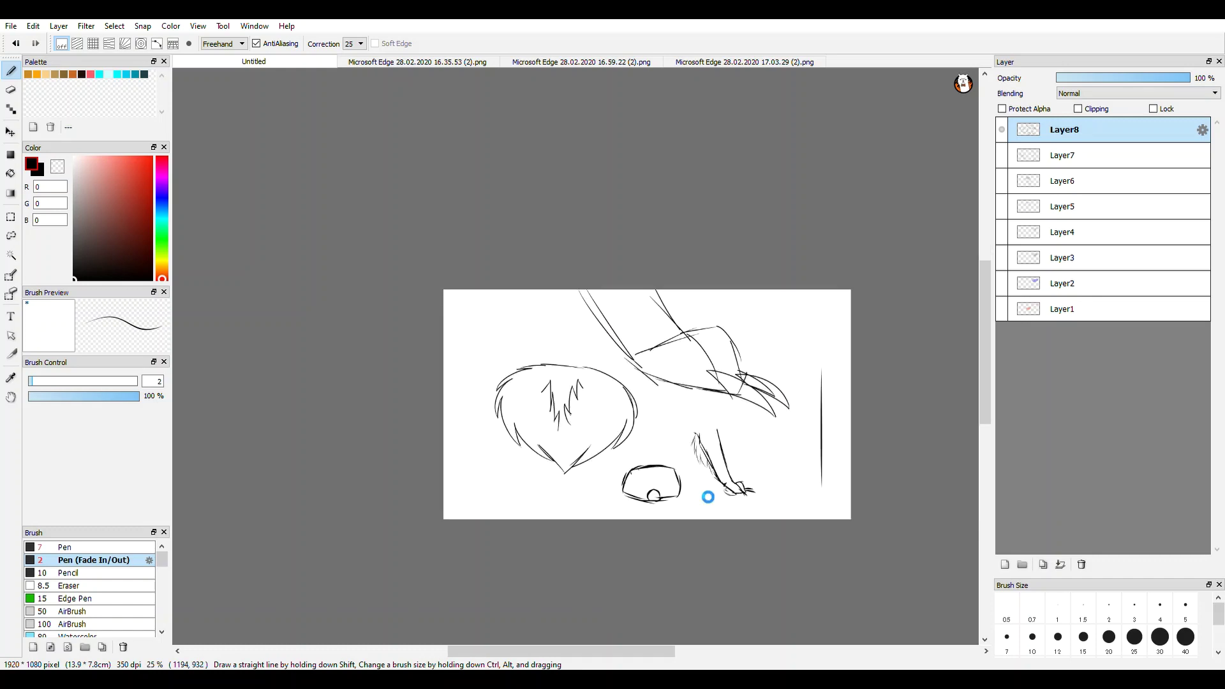
scroll(708, 494, "up", 1)
scroll(714, 492, "down", 4)
scroll(738, 485, "up", 2)
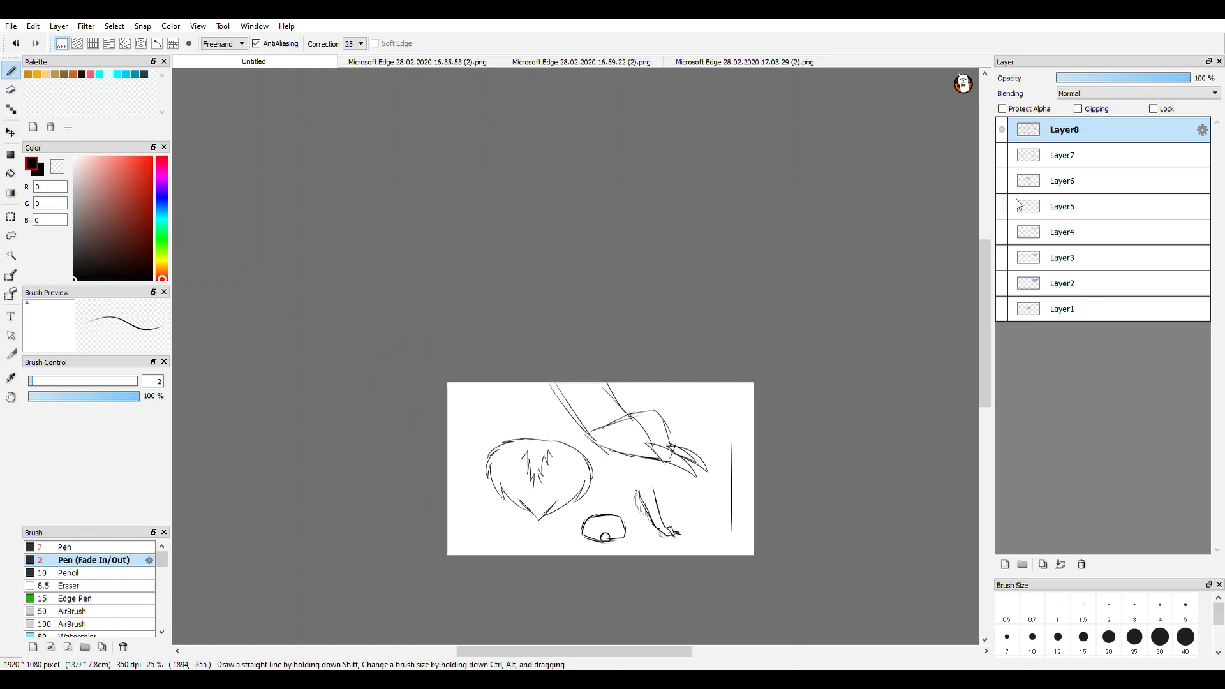
- Hide Layer8 and show Layer7, Layer6, Layer5 and Layer4 to compare their fur and wing drawings
left_click(1044, 185)
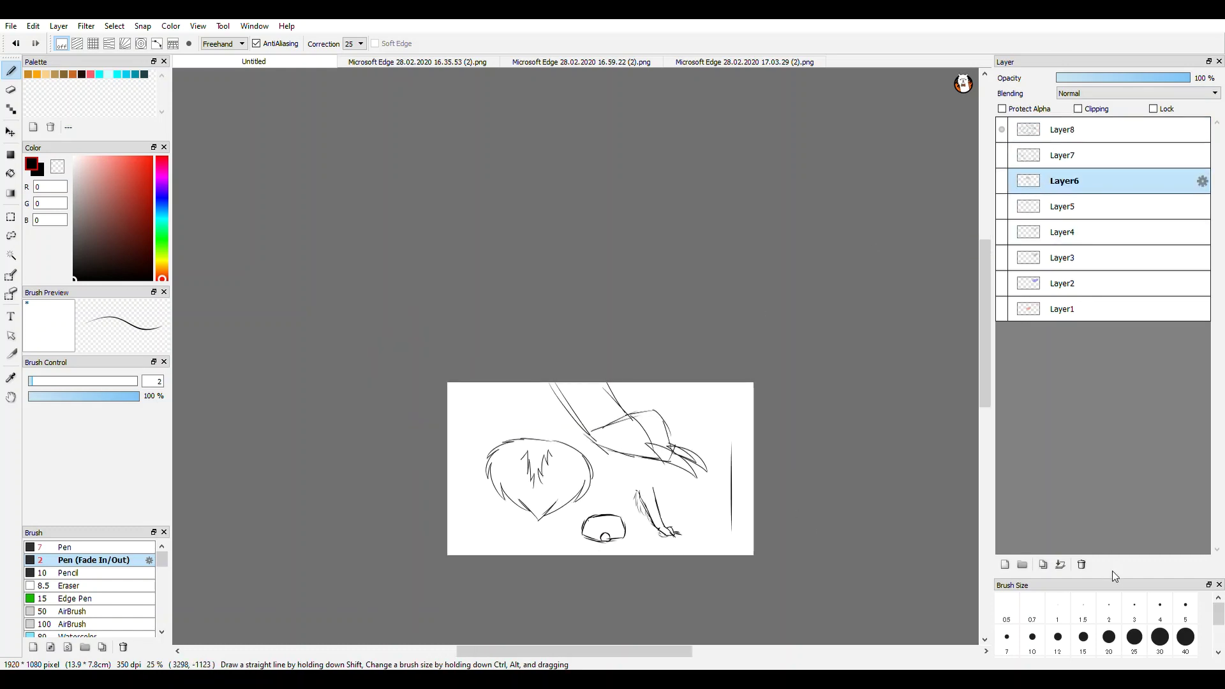
left_click(1002, 155)
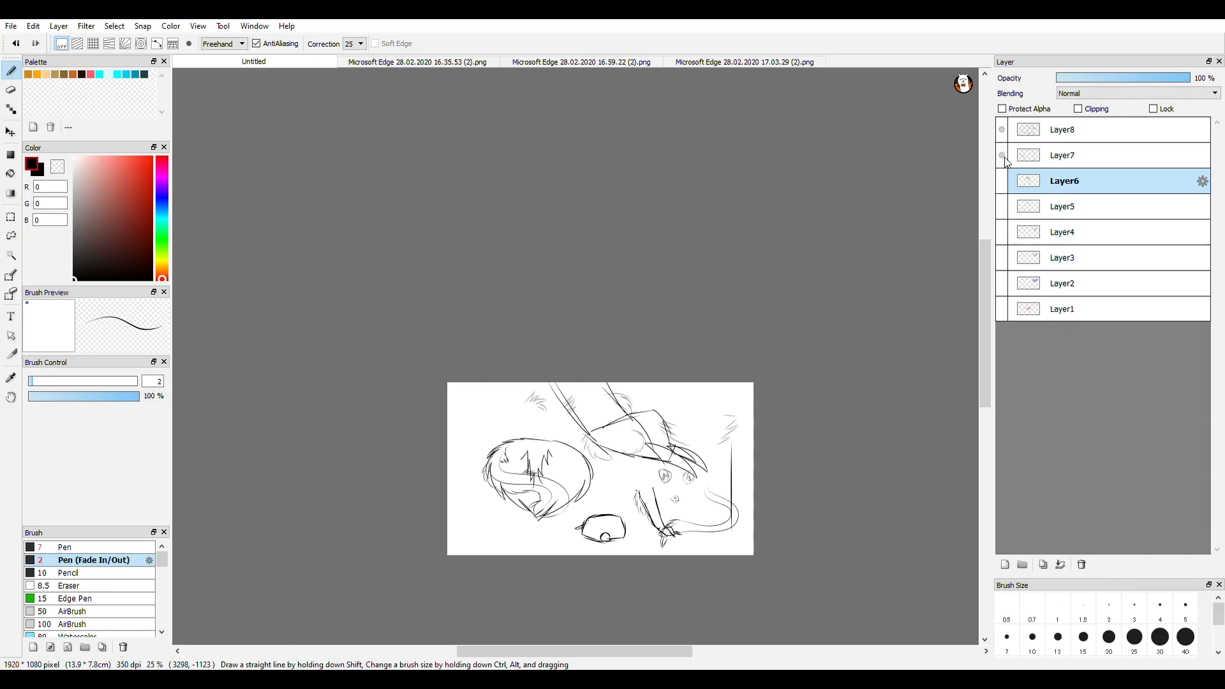
left_click(1002, 130)
left_click(1002, 181)
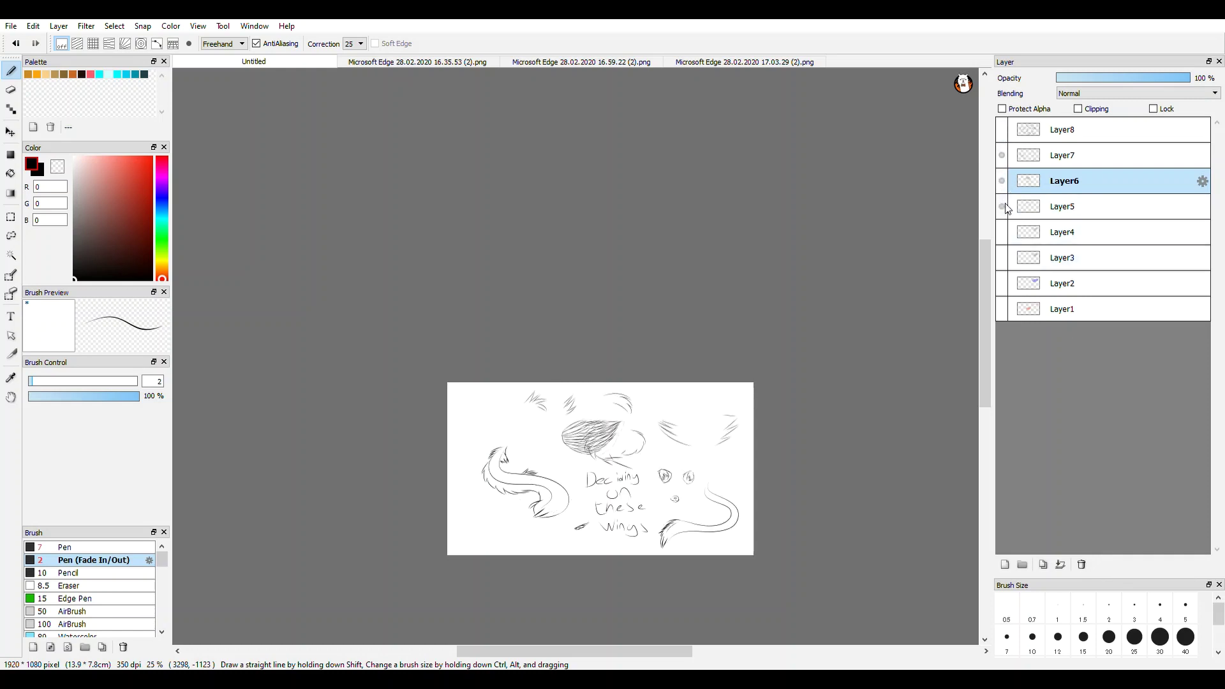
left_click(1002, 182)
left_click(1004, 206)
left_click(1003, 180)
scroll(628, 593, "up", 3)
left_click(1002, 232)
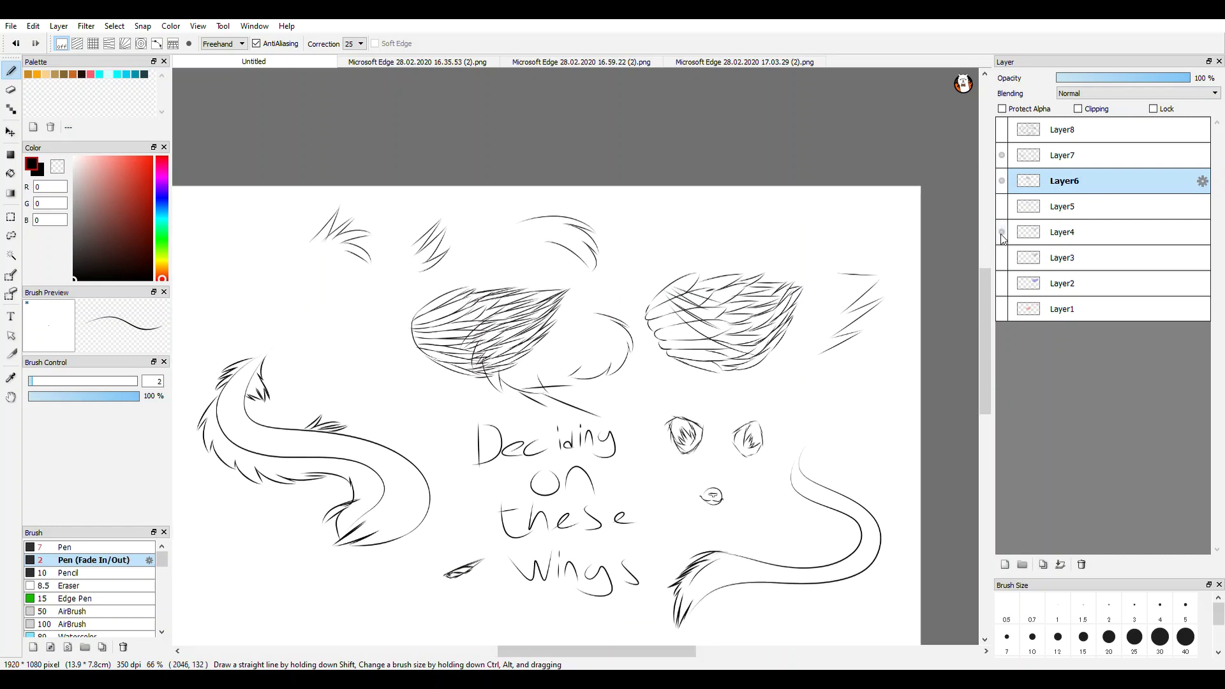
left_click(1002, 233)
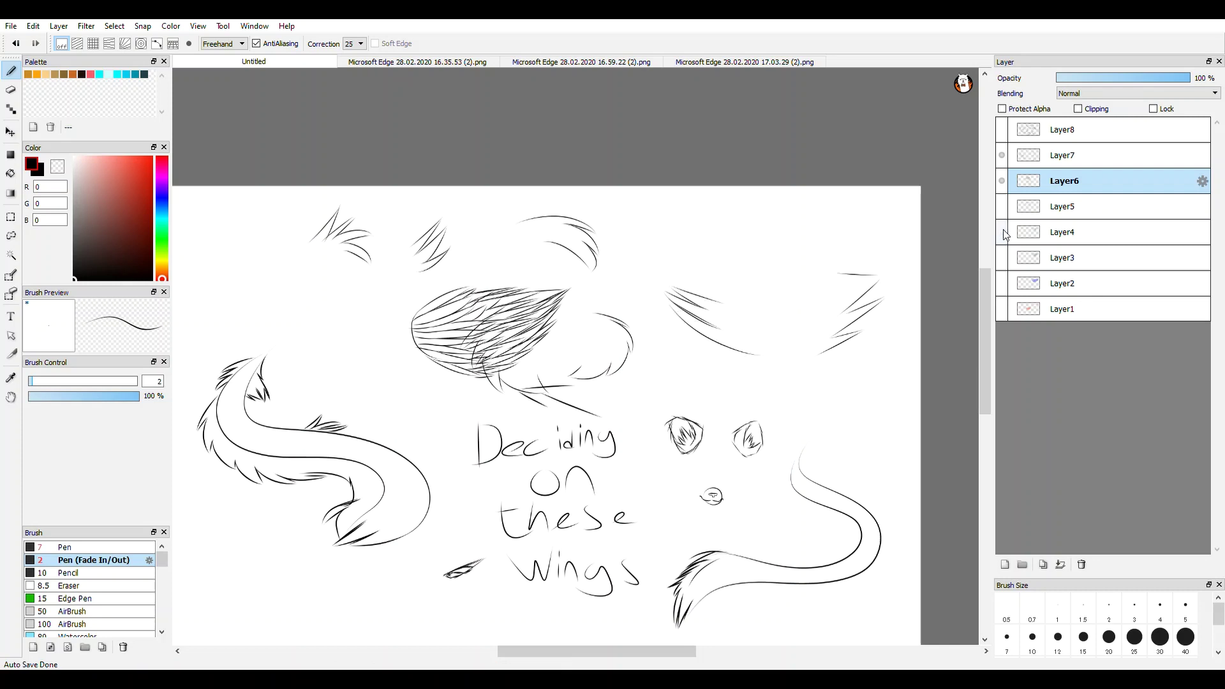
- Hide Layer7, check the wing drawing on Layer6 by itself, and hide Layer6 too
left_click(1002, 155)
left_click(1002, 155)
left_click(1002, 156)
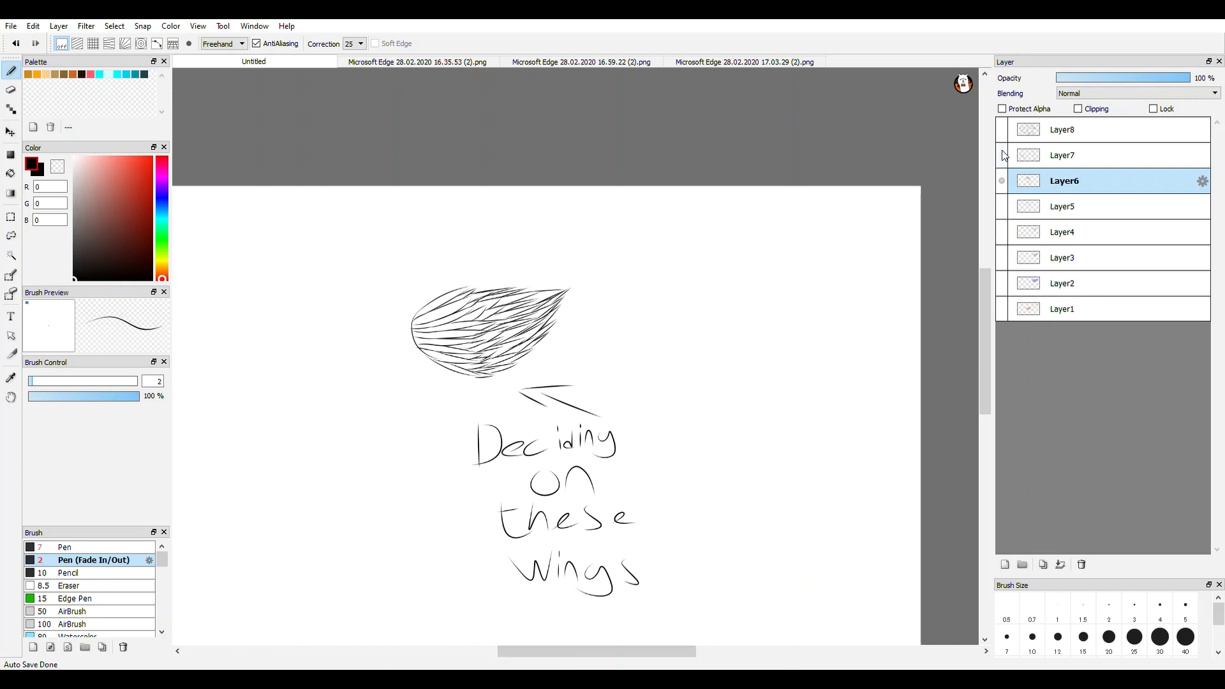
left_click(1002, 156)
left_click(1002, 156)
scroll(684, 505, "down", 2)
scroll(685, 504, "up", 2)
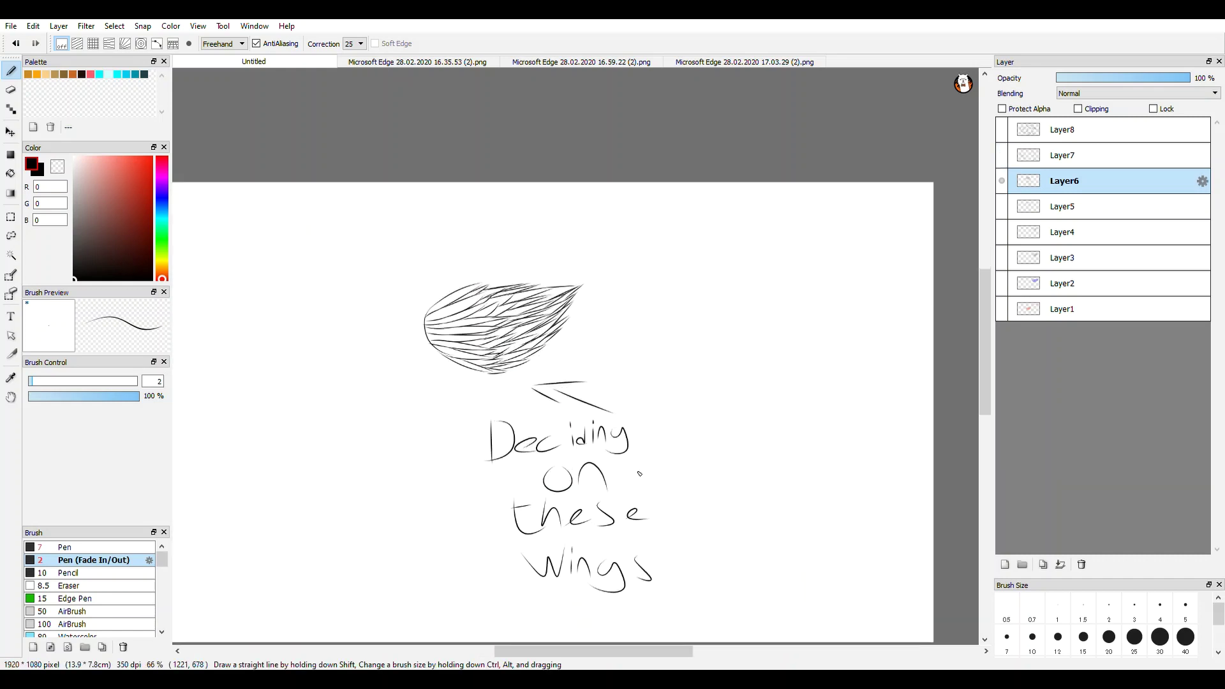
left_click(1002, 181)
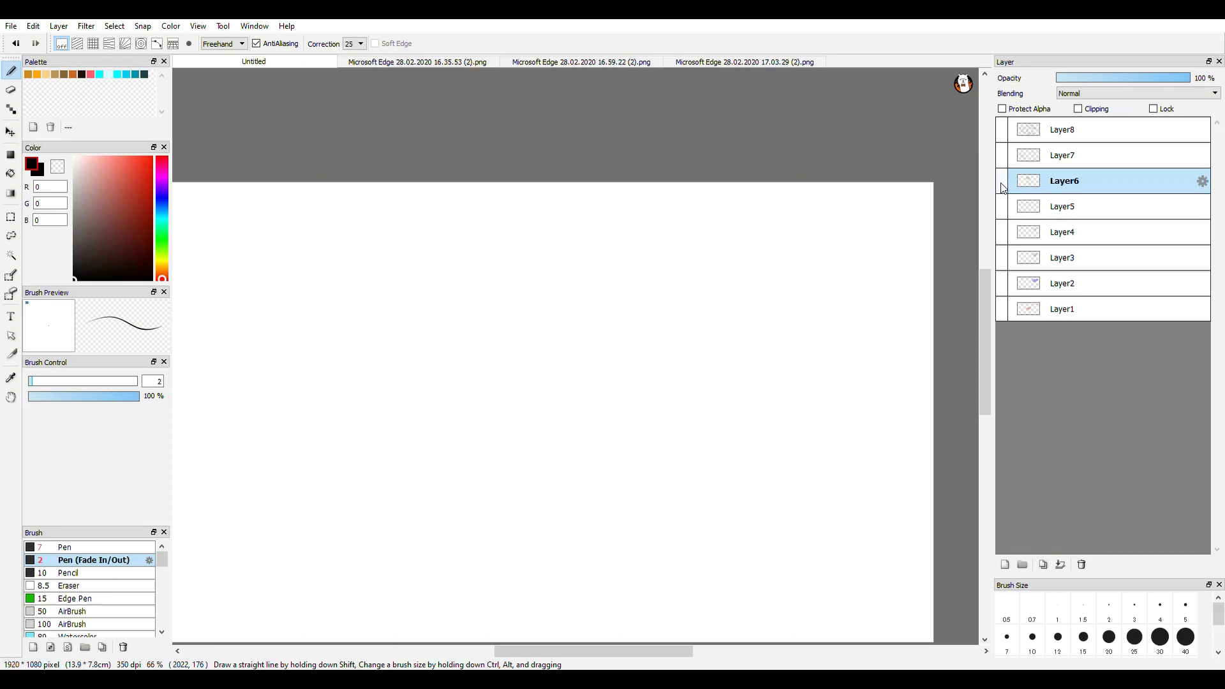
- Show Layer1 with the pale red wing sketches and delete that layer
left_click(1028, 134)
left_click(1088, 309)
left_click(1002, 309)
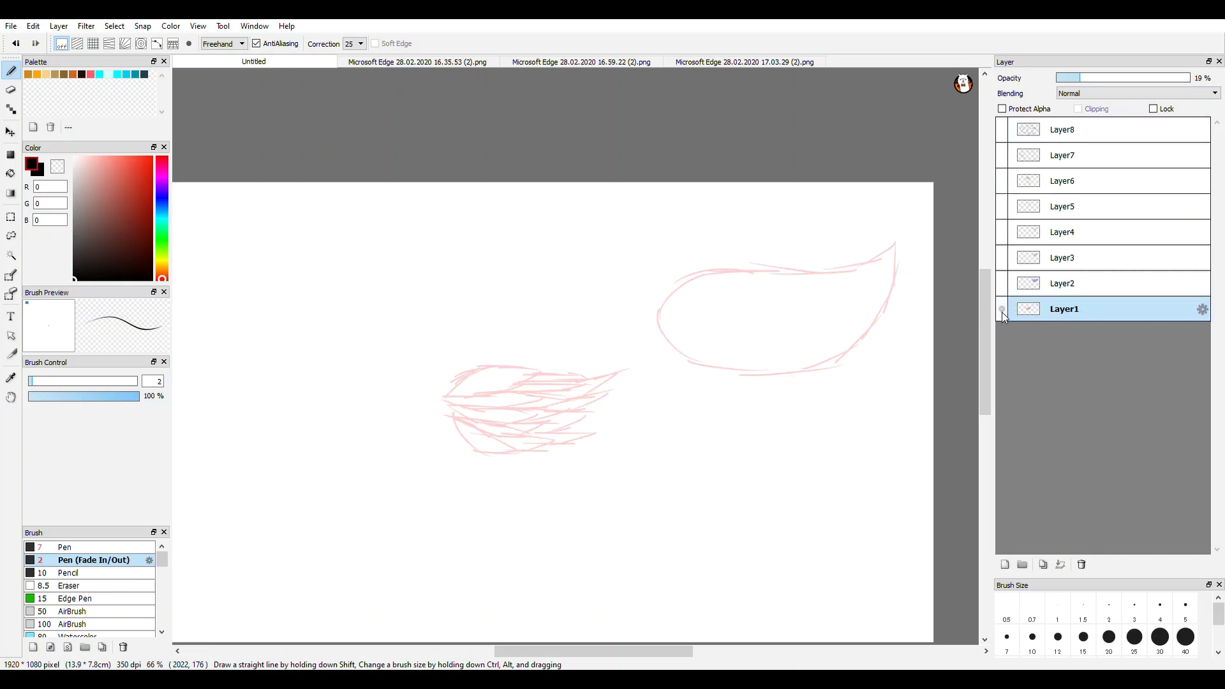
left_click(1081, 563)
- Check the blue wing sketch on Layer2, hide it again, and delete Layer3
left_click(1002, 283)
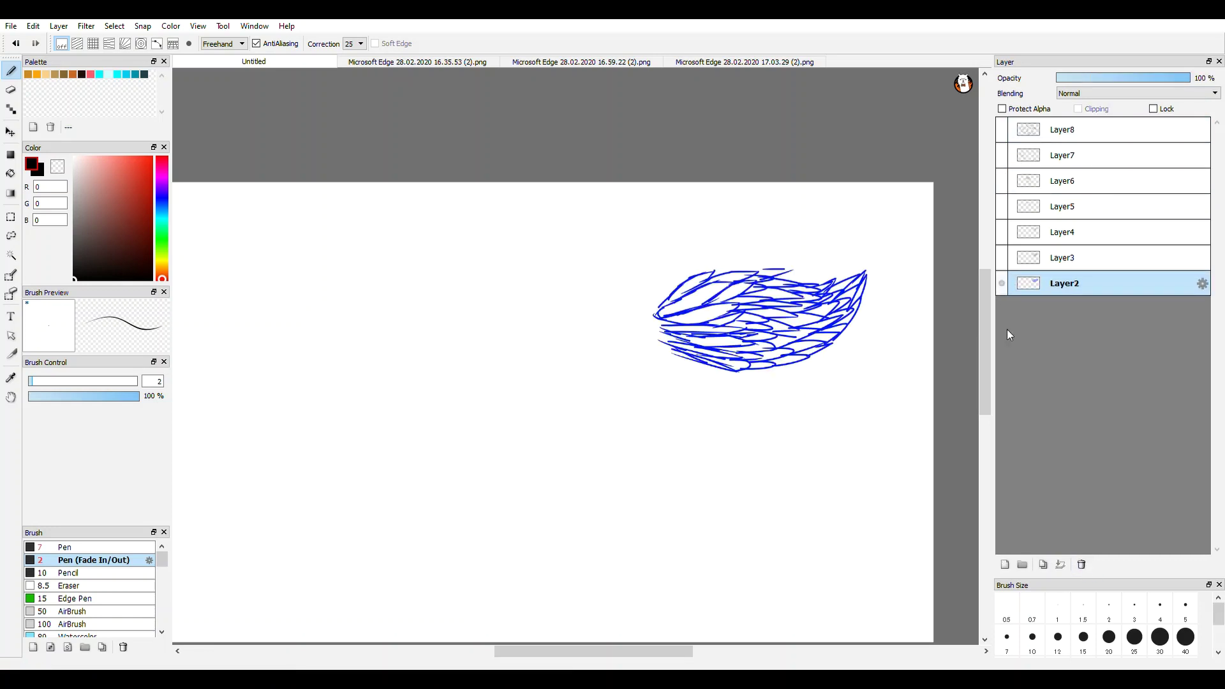
left_click(1002, 283)
left_click(1002, 257)
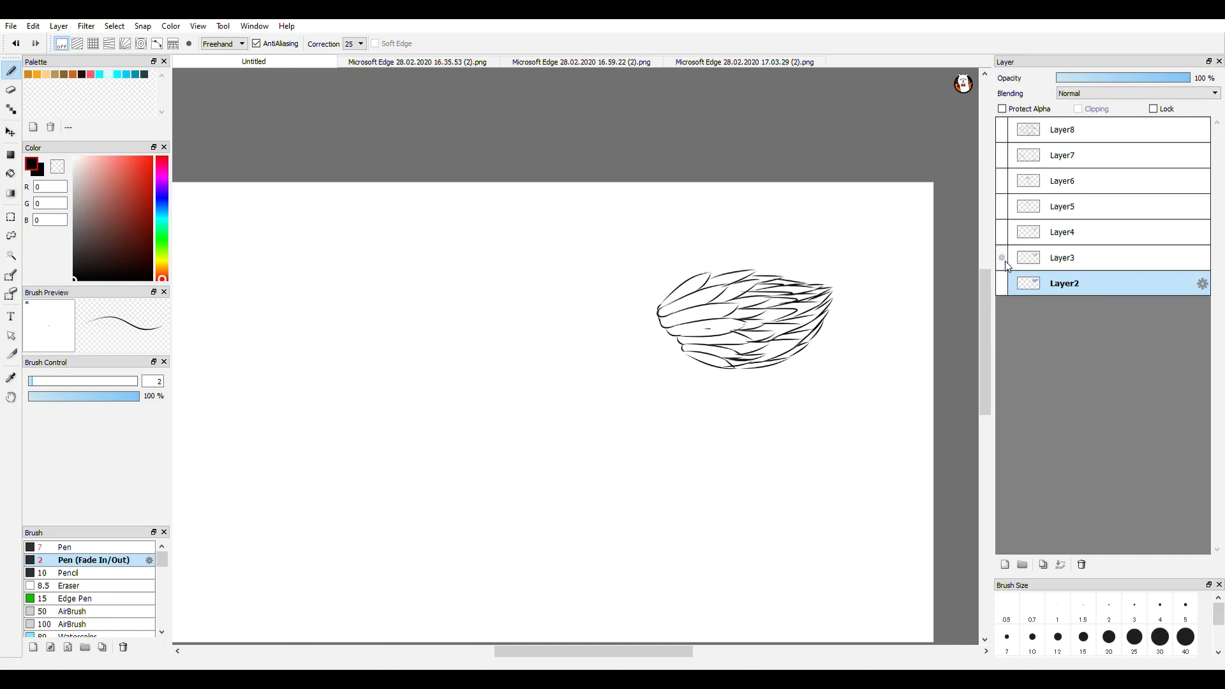
left_click(1040, 262)
left_click(1081, 563)
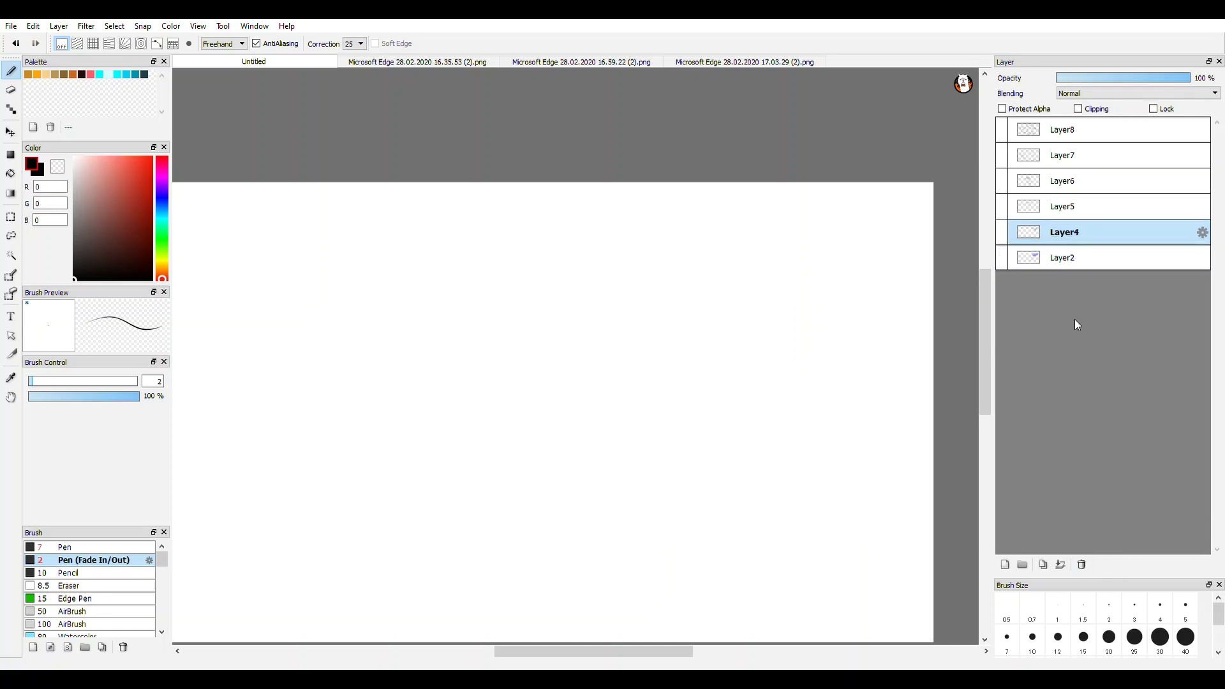
- Check the contents of Layer4 and Layer5 and delete both layers
left_click(1003, 231)
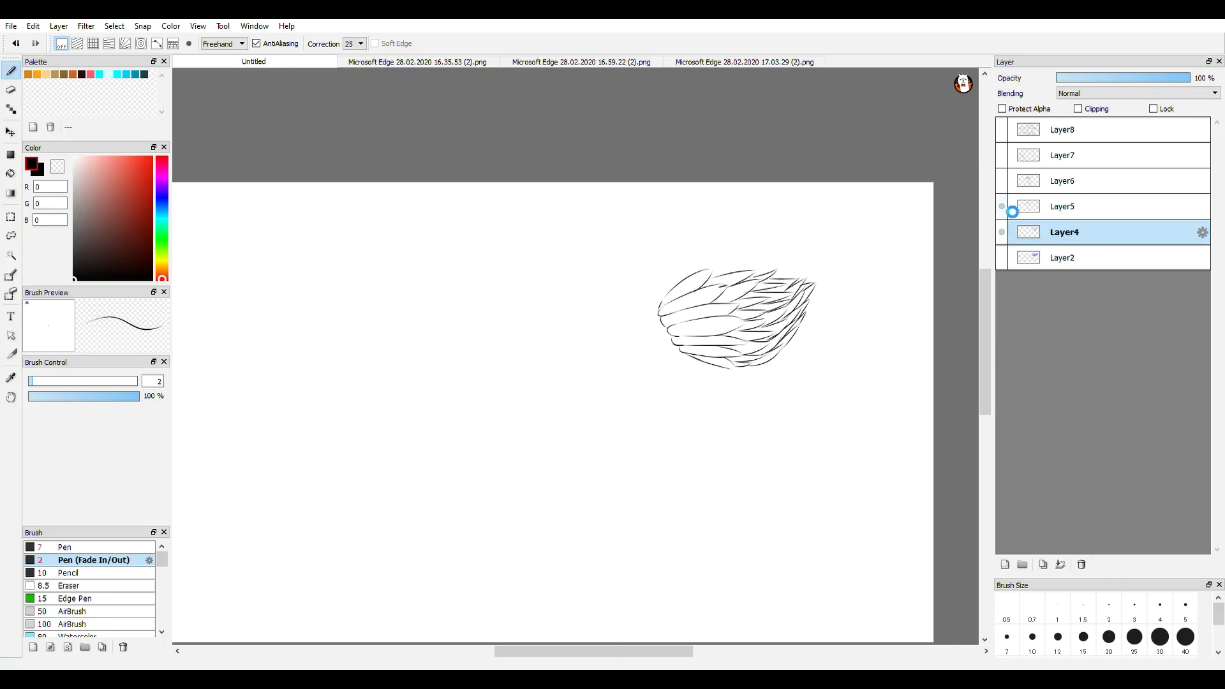
left_click(1003, 205)
left_click(1002, 206)
left_click(1081, 564)
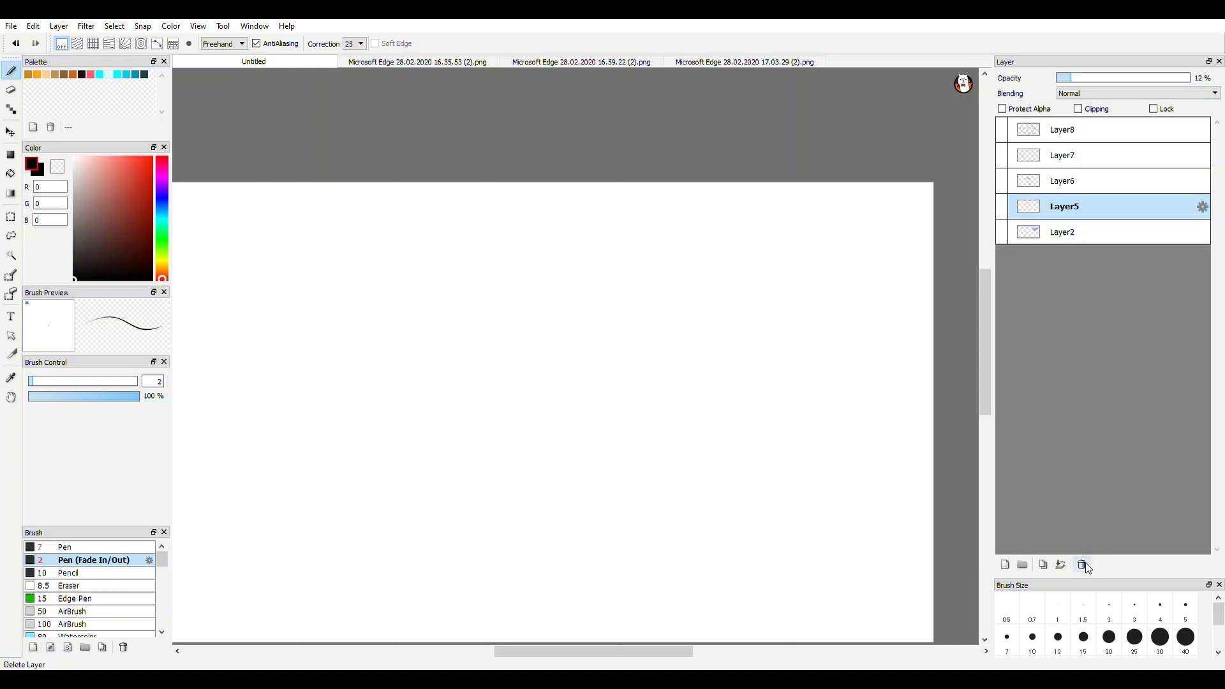
left_click(1004, 208)
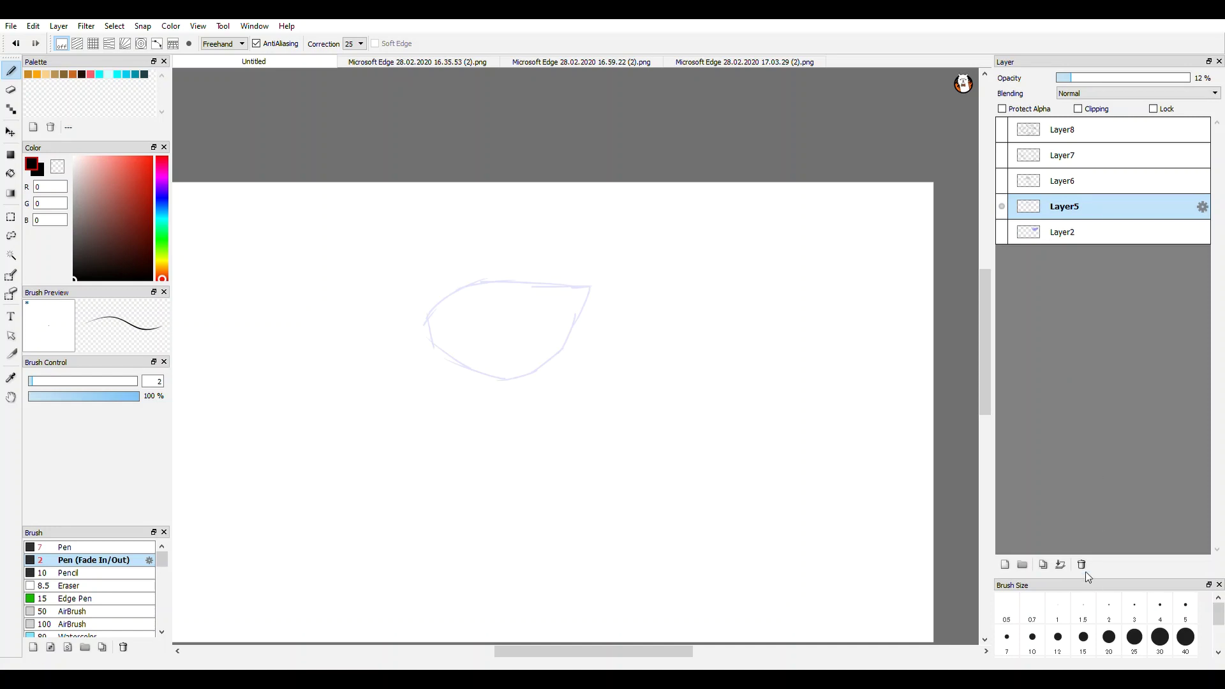
left_click(1081, 566)
- Examine the contents of the remaining Layer2, Layer6, Layer7 and Layer8 by briefly showing and hiding them
left_click(999, 192)
left_click(999, 191)
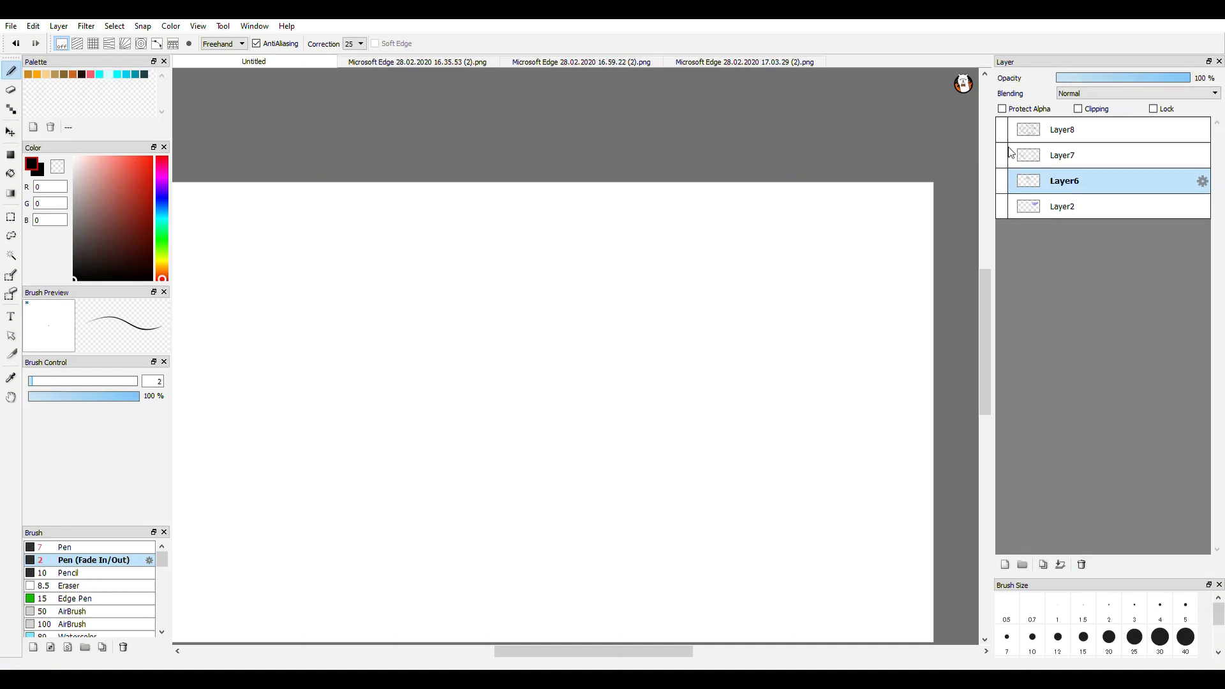
left_click(1003, 153)
left_click(1003, 153)
left_click(1008, 135)
left_click(1008, 135)
left_click(1004, 155)
left_click(1004, 156)
left_click(1004, 207)
left_click(1004, 207)
left_click(1004, 177)
left_click(1004, 177)
left_click(1003, 156)
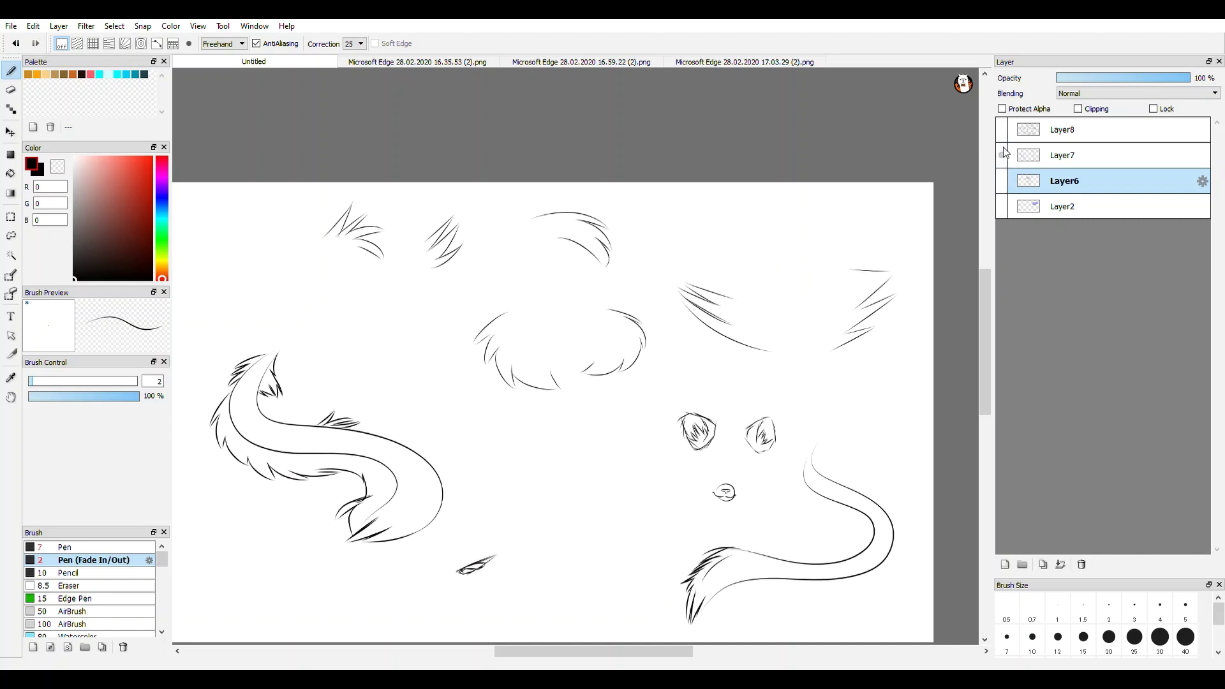
left_click(1003, 149)
left_click(1004, 133)
left_click(1003, 133)
- Add a new empty layer above Layer8
scroll(798, 362, "down", 3)
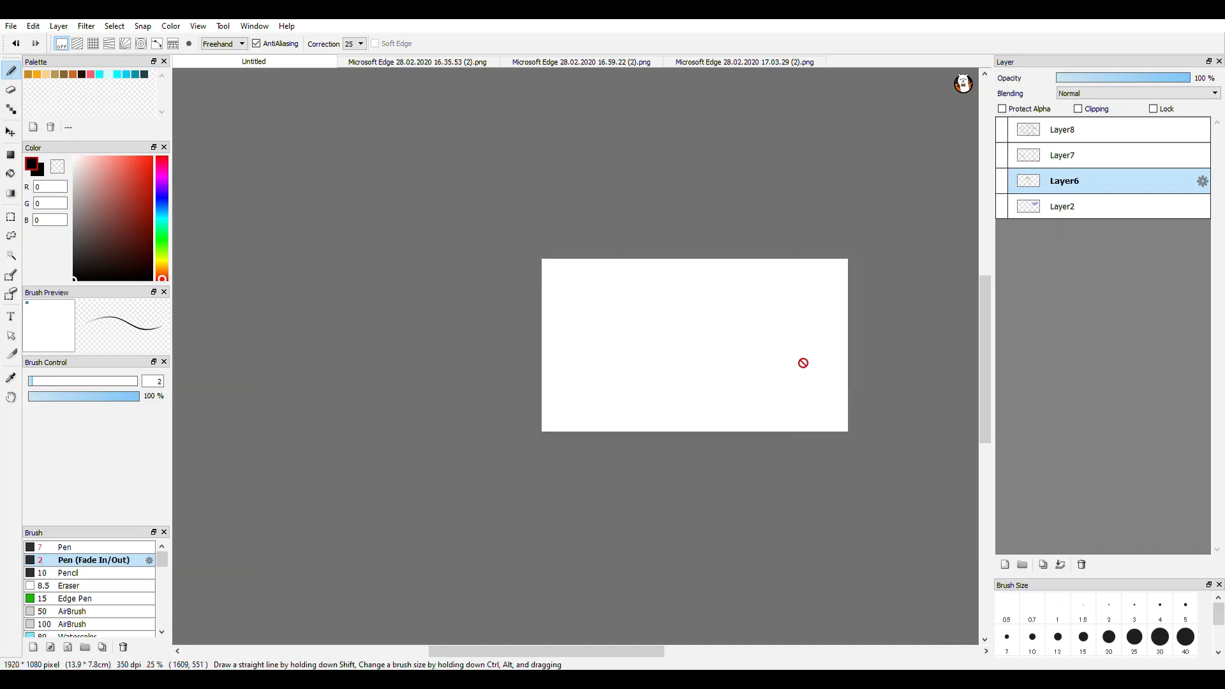
scroll(798, 364, "up", 1)
left_click(1026, 130)
left_click(996, 561)
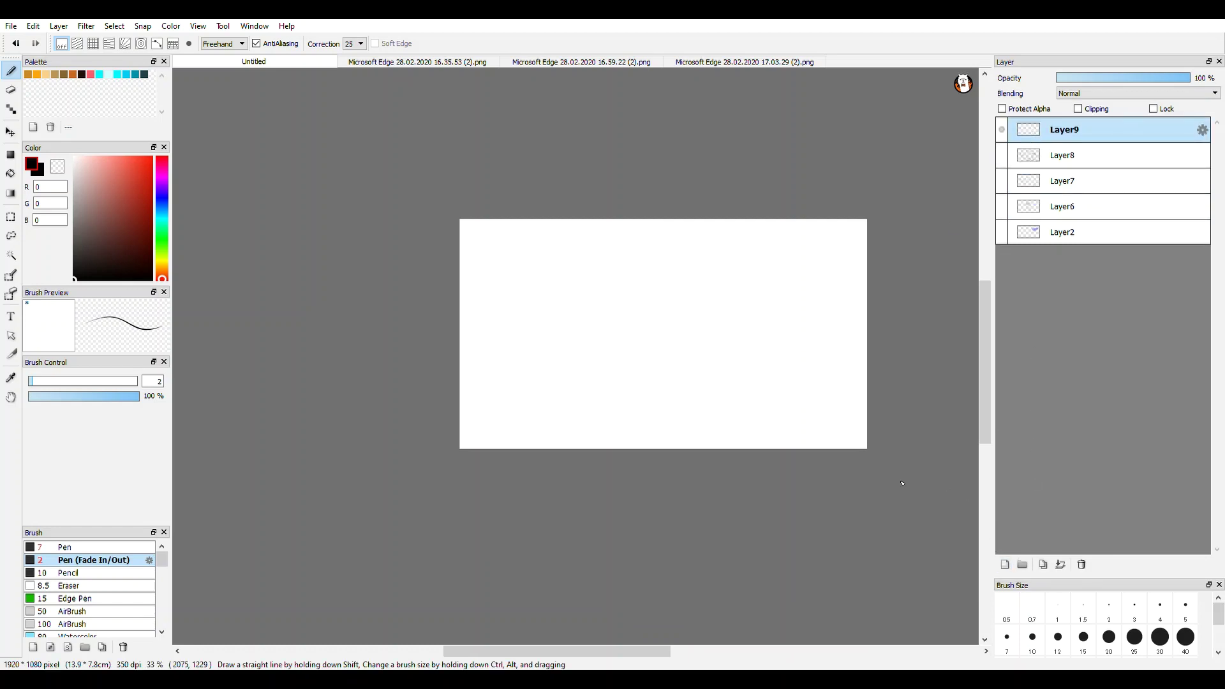
scroll(735, 312, "down", 1)
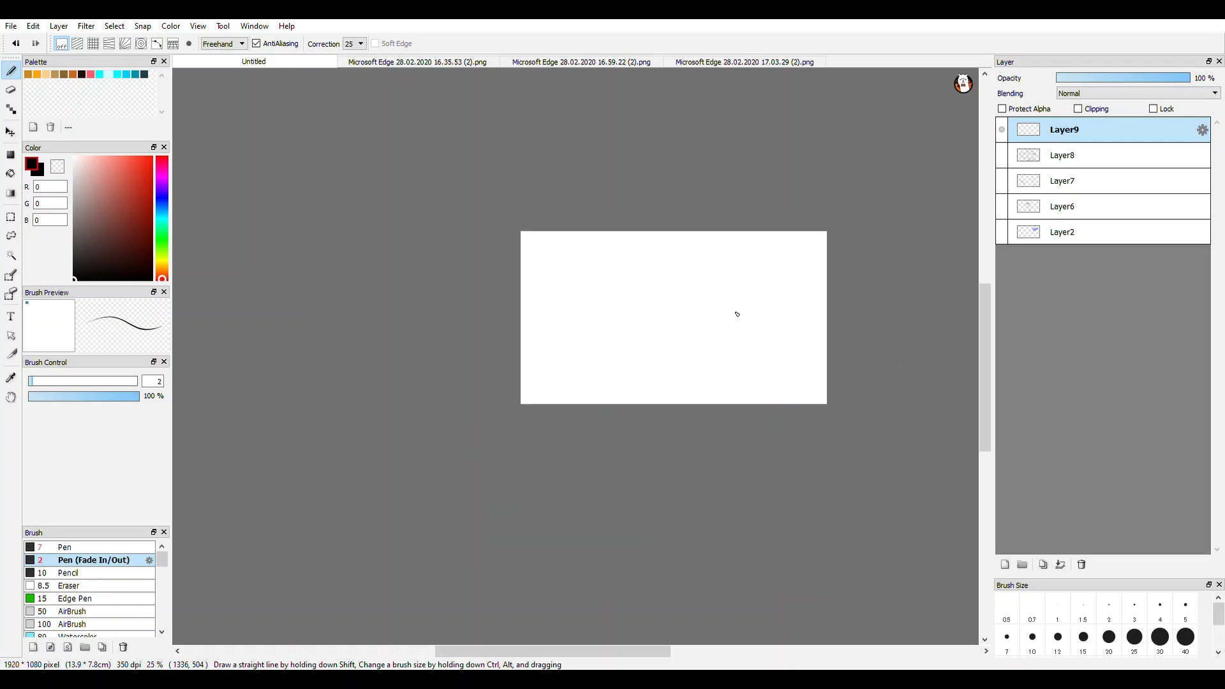
scroll(737, 307, "up", 2)
scroll(738, 307, "down", 1)
scroll(695, 334, "up", 1)
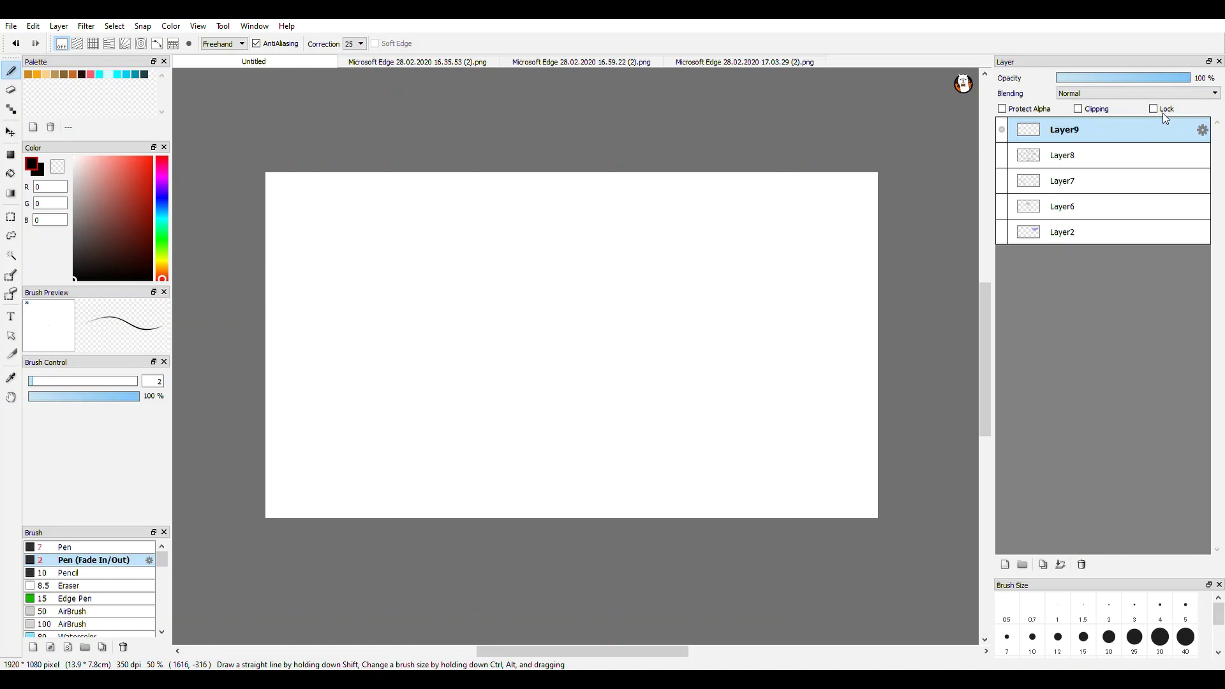
- Sketch a wide oval head in overlapping curved strokes in the canvas's upper right half
scroll(614, 280, "up", 2)
mouse_move(649, 238)
left_mouse_down()
mouse_move(585, 302)
mouse_move(604, 337)
left_mouse_up()
left_click_drag(594, 300, 602, 362)
left_click_drag(577, 308, 638, 385)
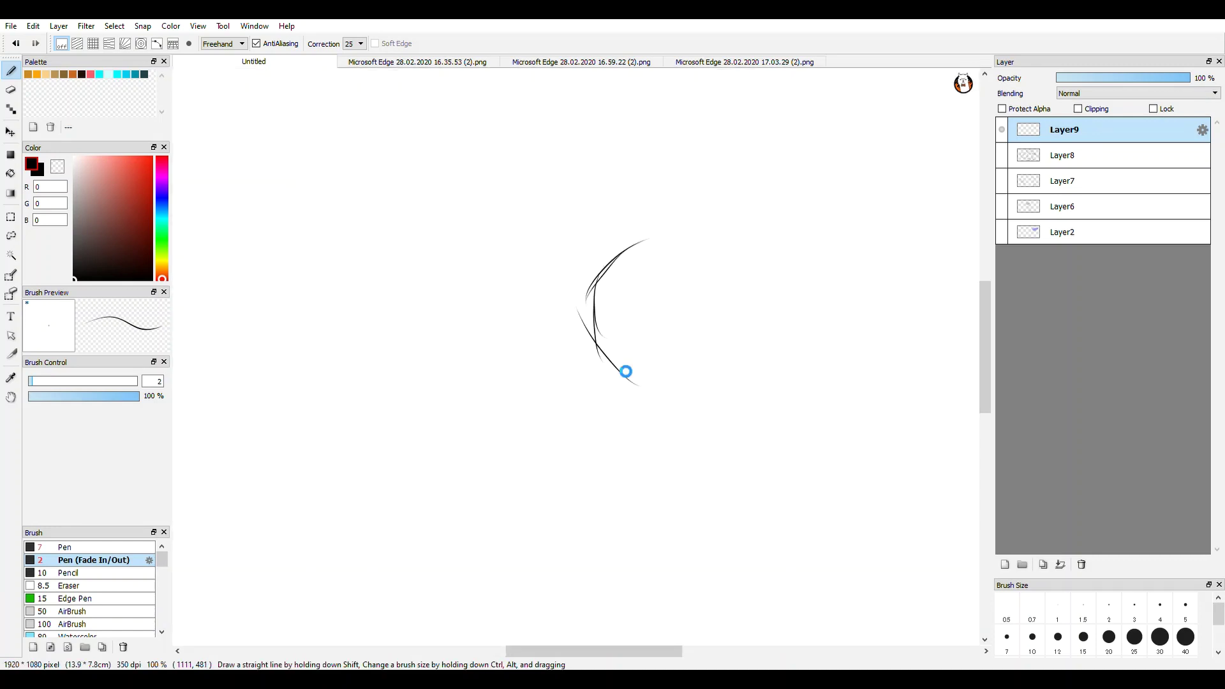
scroll(625, 372, "down", 2)
mouse_move(565, 338)
left_mouse_down()
mouse_move(648, 349)
mouse_move(693, 329)
left_mouse_up()
mouse_move(683, 335)
left_mouse_down()
mouse_move(697, 305)
mouse_move(566, 277)
left_mouse_up()
mouse_move(553, 283)
left_mouse_down()
mouse_move(582, 270)
mouse_move(676, 274)
left_mouse_up()
left_click_drag(662, 271, 691, 296)
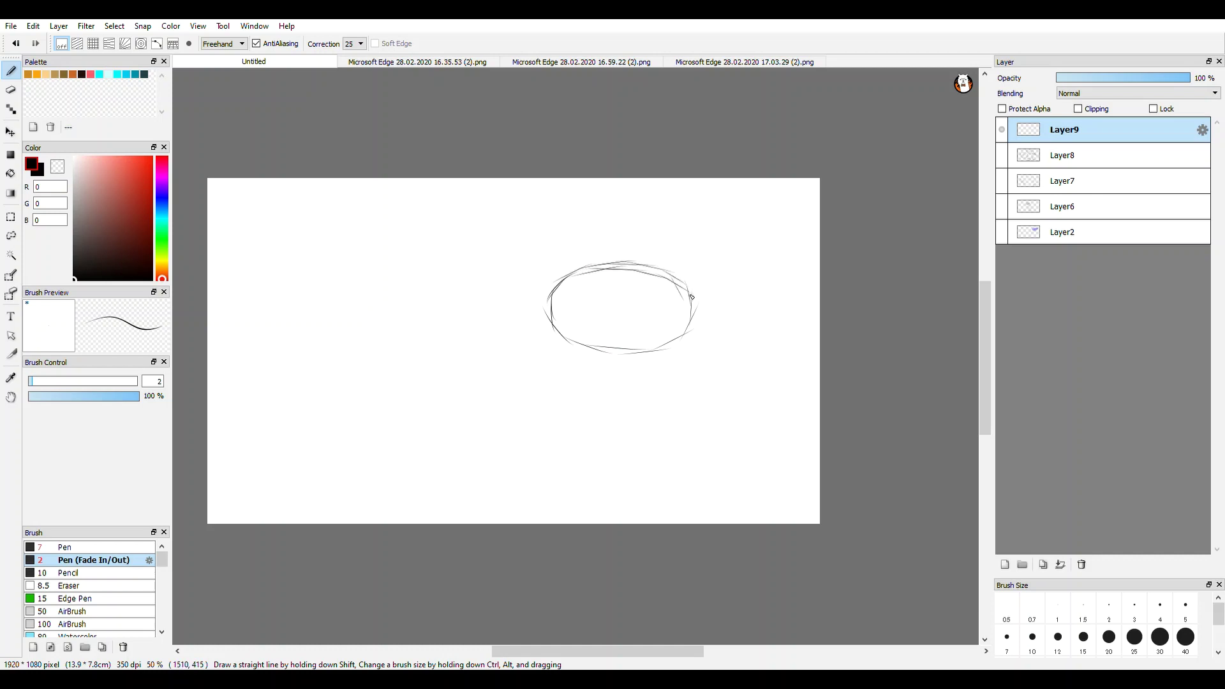
- Draw a small circle inside the head oval, near its lower right edge
scroll(692, 297, "down", 2)
scroll(674, 314, "up", 4)
left_click_drag(609, 338, 607, 290)
key("ctrl+z")
scroll(607, 314, "up", 2)
left_click_drag(597, 379, 680, 230)
mouse_move(637, 247)
left_mouse_down()
mouse_move(735, 249)
mouse_move(773, 305)
left_mouse_up()
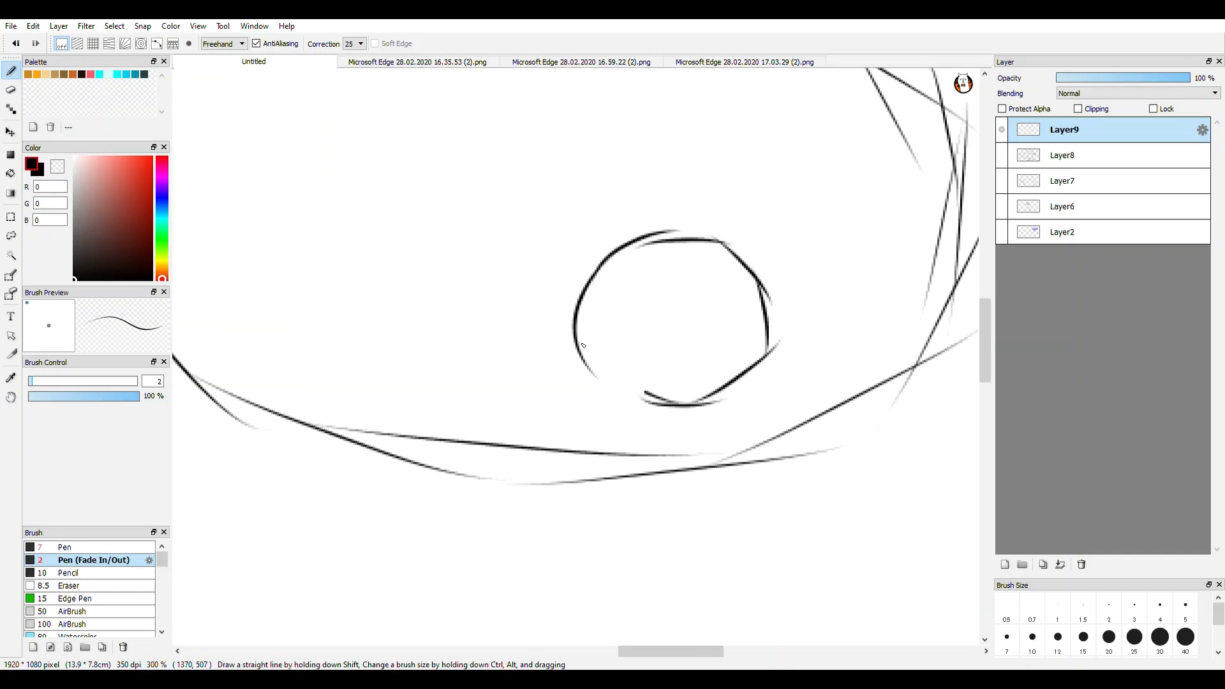
- Sketch the body outline from under the head along the chest and belly, around the rump and over the back to the head
scroll(582, 345, "down", 4)
scroll(661, 306, "up", 2)
mouse_move(627, 339)
left_mouse_down()
mouse_move(649, 323)
mouse_move(629, 389)
left_mouse_up()
left_click_drag(630, 392, 452, 405)
left_click_drag(527, 415, 425, 359)
mouse_move(449, 370)
left_mouse_down()
mouse_move(386, 378)
mouse_move(285, 333)
left_mouse_up()
left_click_drag(294, 319, 350, 225)
left_click_drag(434, 216, 523, 266)
scroll(526, 305, "down", 3)
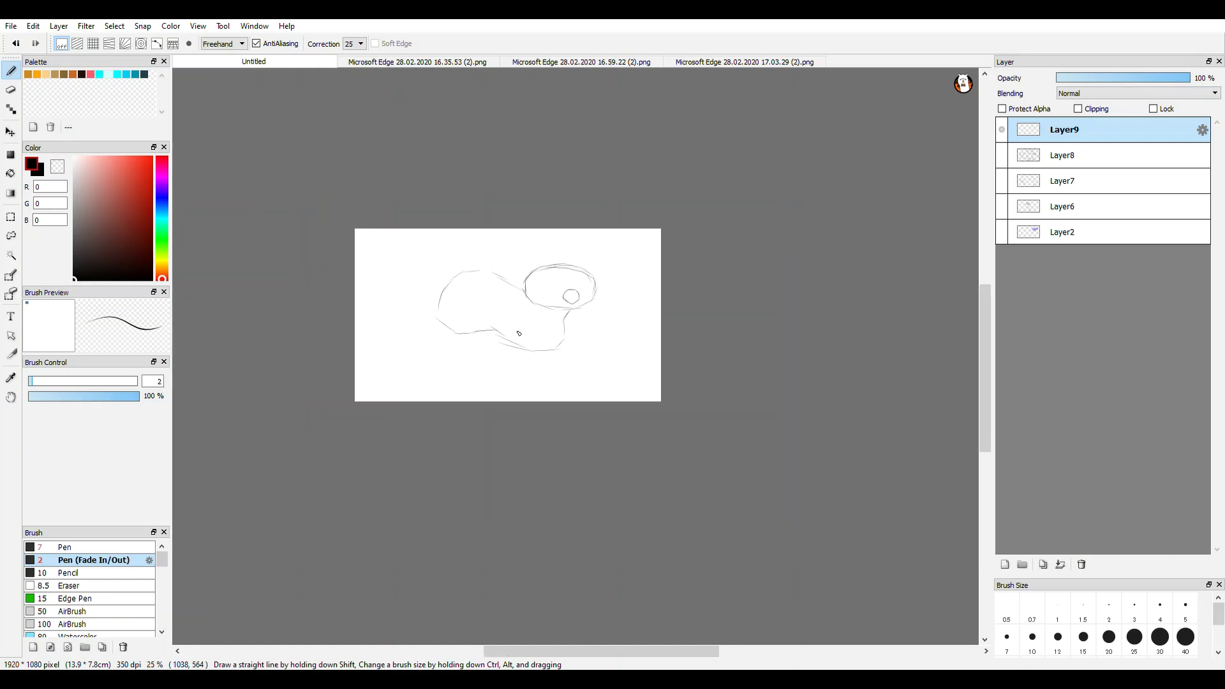
- Draw two short hind legs with rounded feet below the rear of the body
scroll(519, 333, "up", 2)
mouse_move(375, 279)
left_mouse_down()
mouse_move(426, 380)
mouse_move(421, 406)
left_mouse_up()
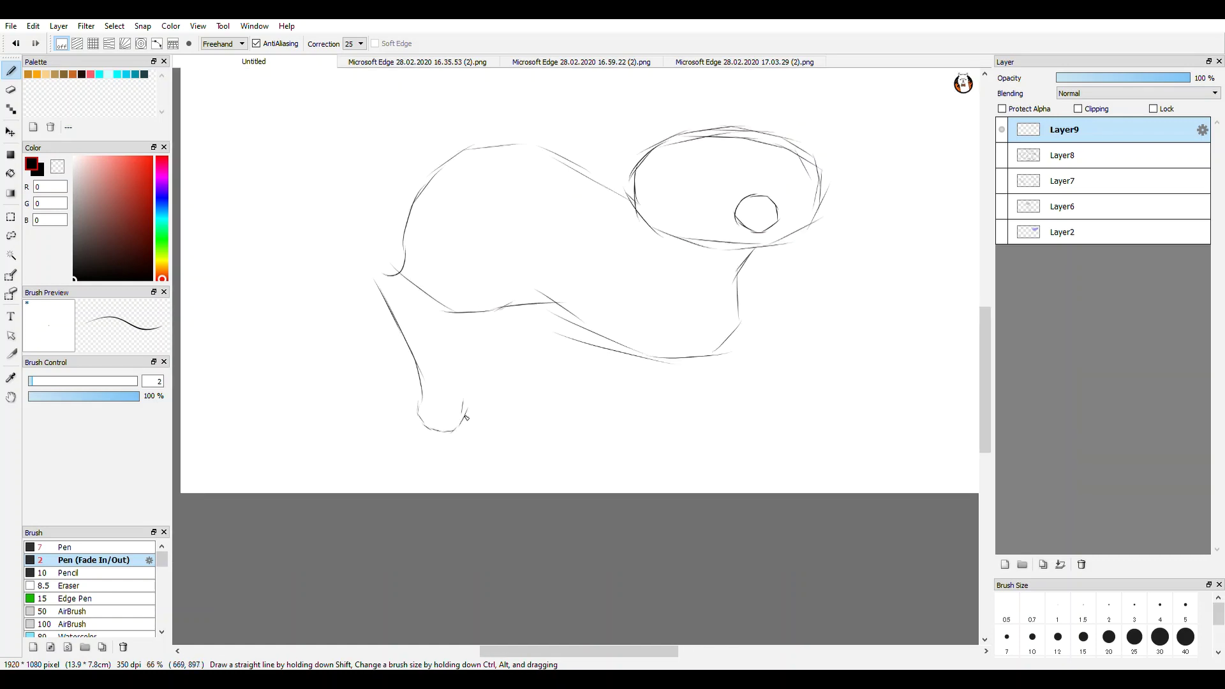
left_click_drag(537, 268, 523, 293)
scroll(523, 293, "up", 1)
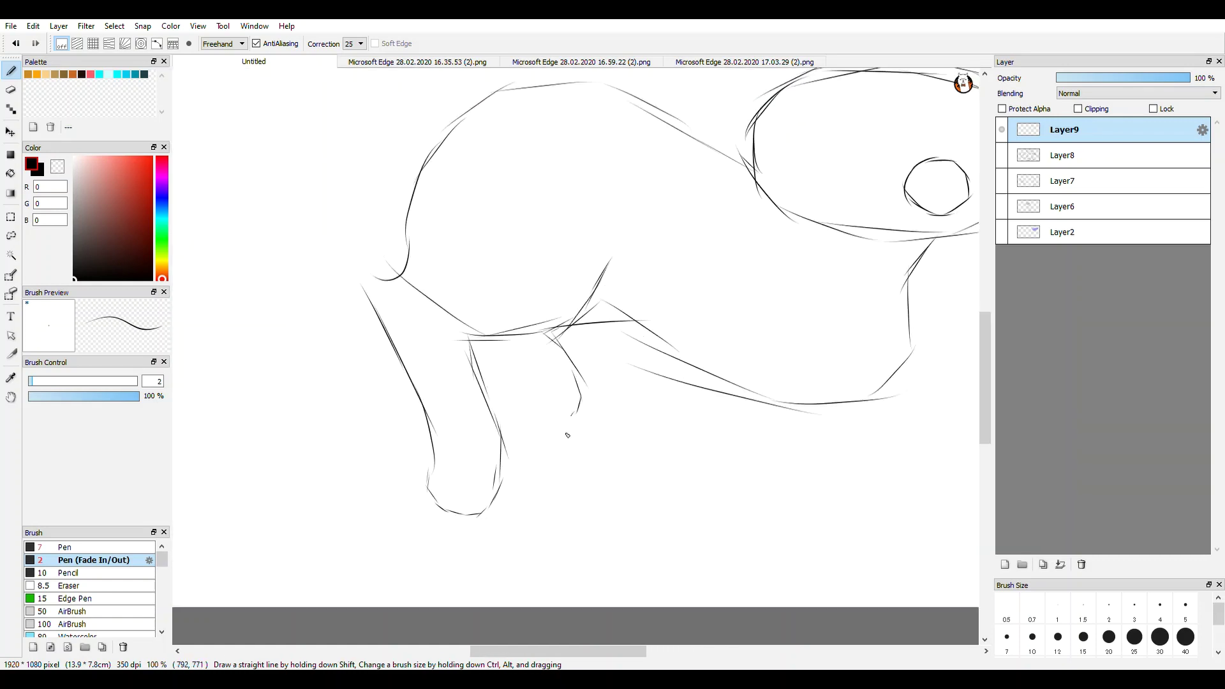
scroll(598, 409, "down", 4)
scroll(613, 427, "up", 2)
scroll(606, 425, "down", 1)
scroll(560, 408, "up", 3)
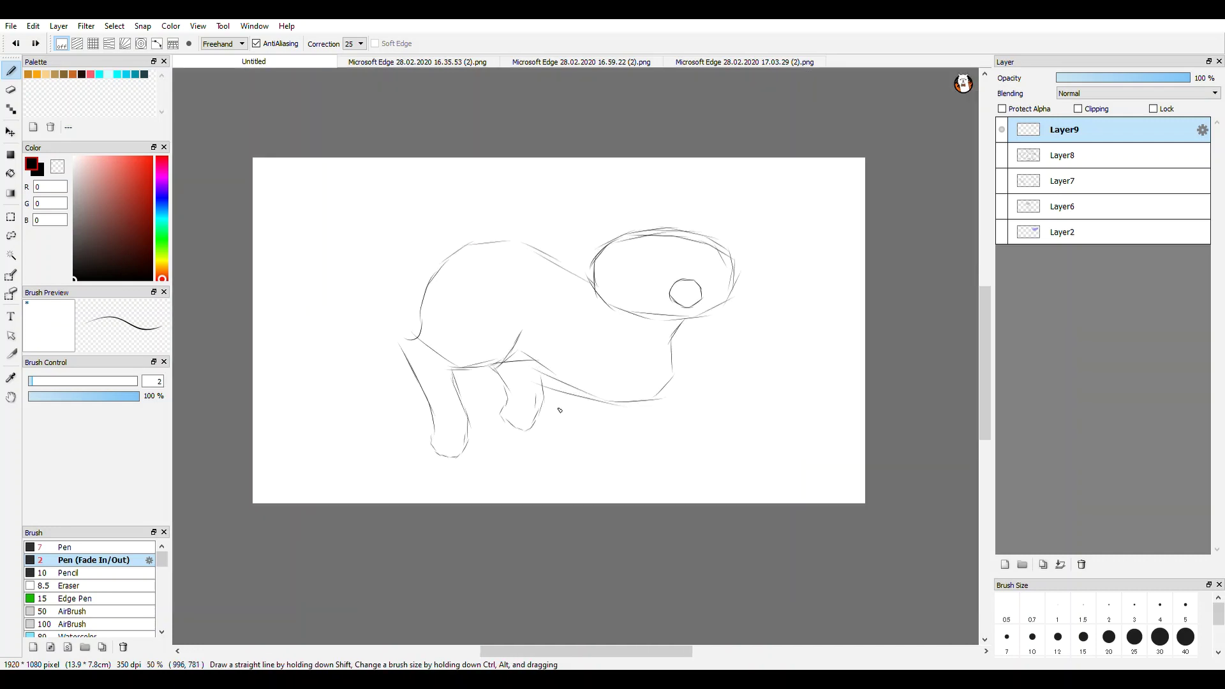
- Scale the whole creature sketch down to about three quarters of its size with Transform and return to the Pen tool
scroll(556, 398, "down", 4)
left_click(10, 132)
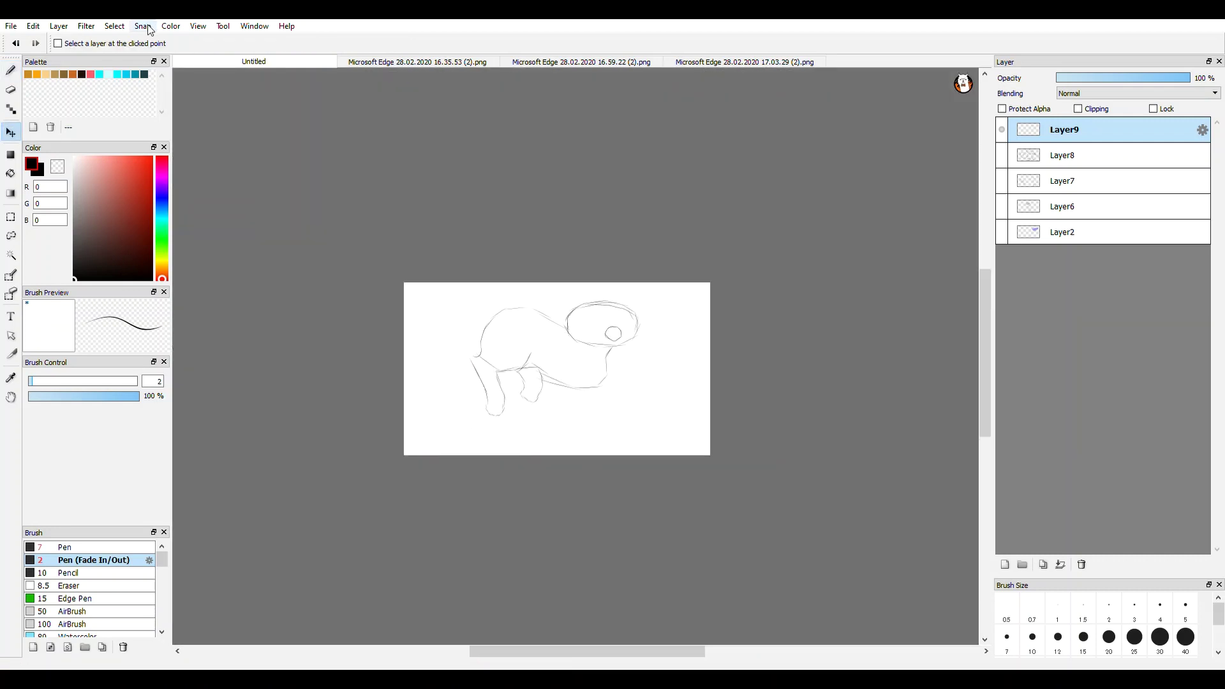
key("ctrl+t")
scroll(587, 283, "up", 1)
left_click_drag(567, 276, 566, 287)
left_click(914, 649)
left_click(11, 70)
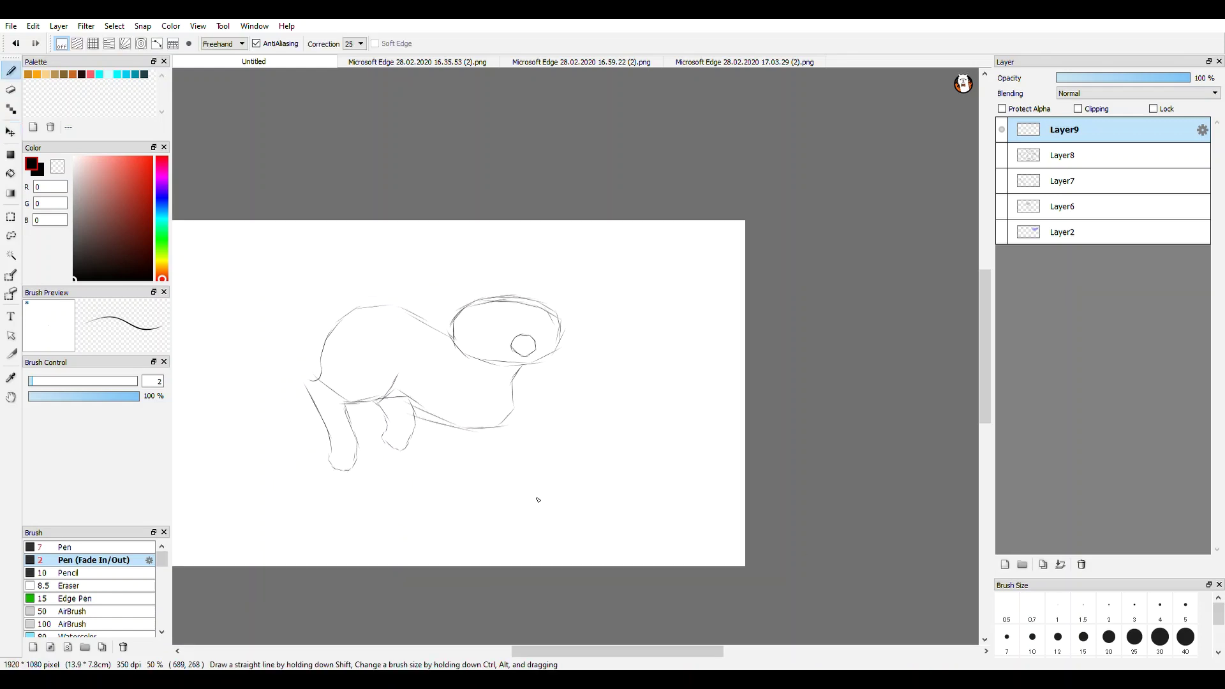
- Sketch the near front leg as two long tapering lines reaching forward and down from the neck and belly
scroll(527, 447, "up", 2)
left_click_drag(377, 252, 440, 319)
left_click_drag(412, 276, 467, 356)
left_click_drag(438, 317, 486, 415)
left_click_drag(455, 341, 504, 454)
left_click_drag(549, 530, 590, 574)
mouse_move(321, 354)
left_mouse_down()
mouse_move(441, 513)
mouse_move(543, 545)
left_mouse_up()
scroll(421, 490, "down", 3)
- Sketch the rounded toes of the near front paw and undo the last stray stroke
scroll(422, 518, "up", 3)
scroll(590, 528, "up", 2)
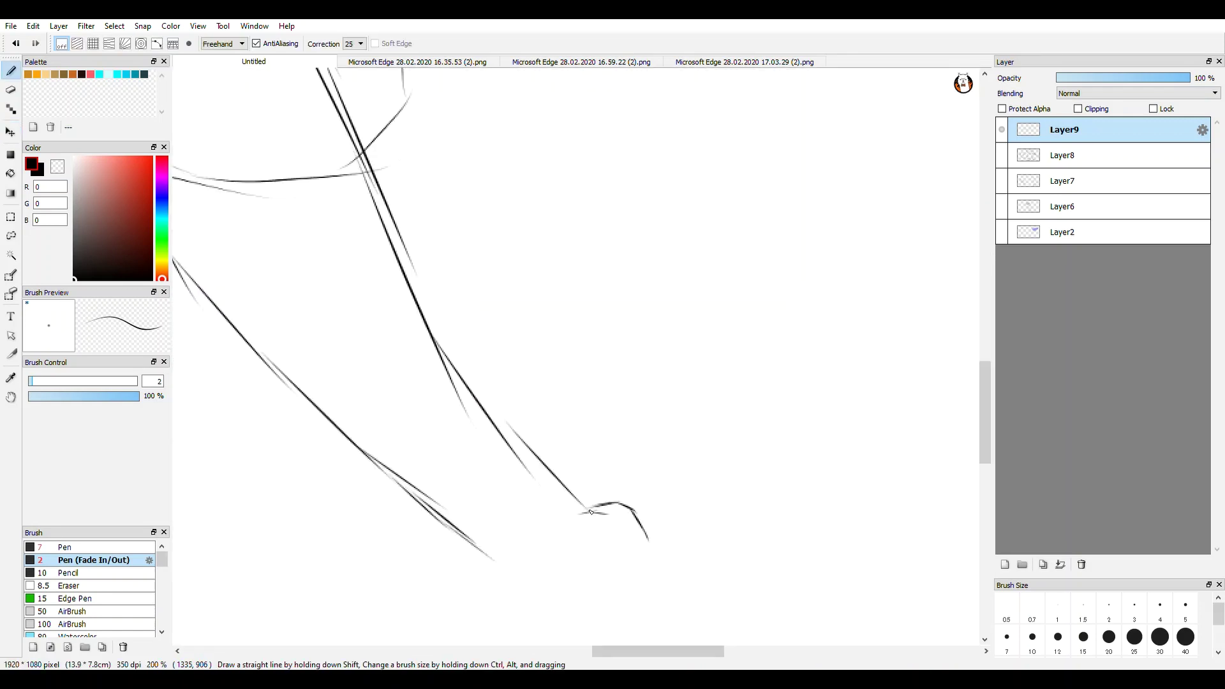
scroll(559, 537, "up", 1)
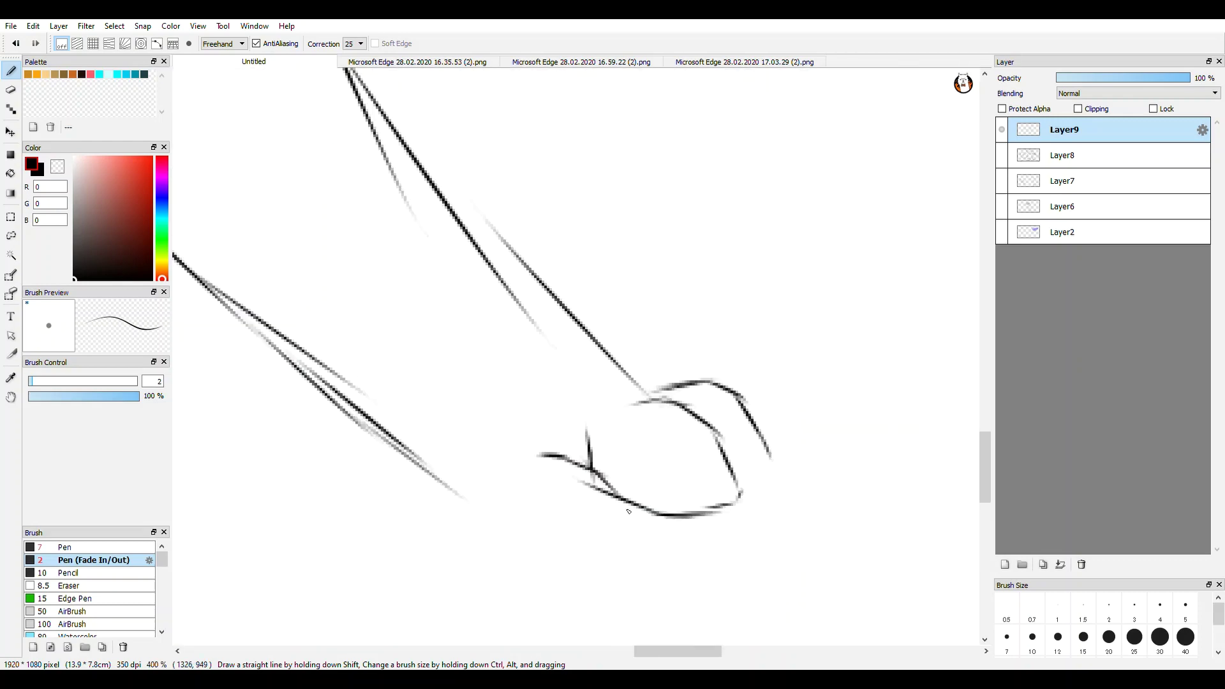
left_click_drag(483, 508, 557, 534)
scroll(584, 531, "down", 5)
key("ctrl+z")
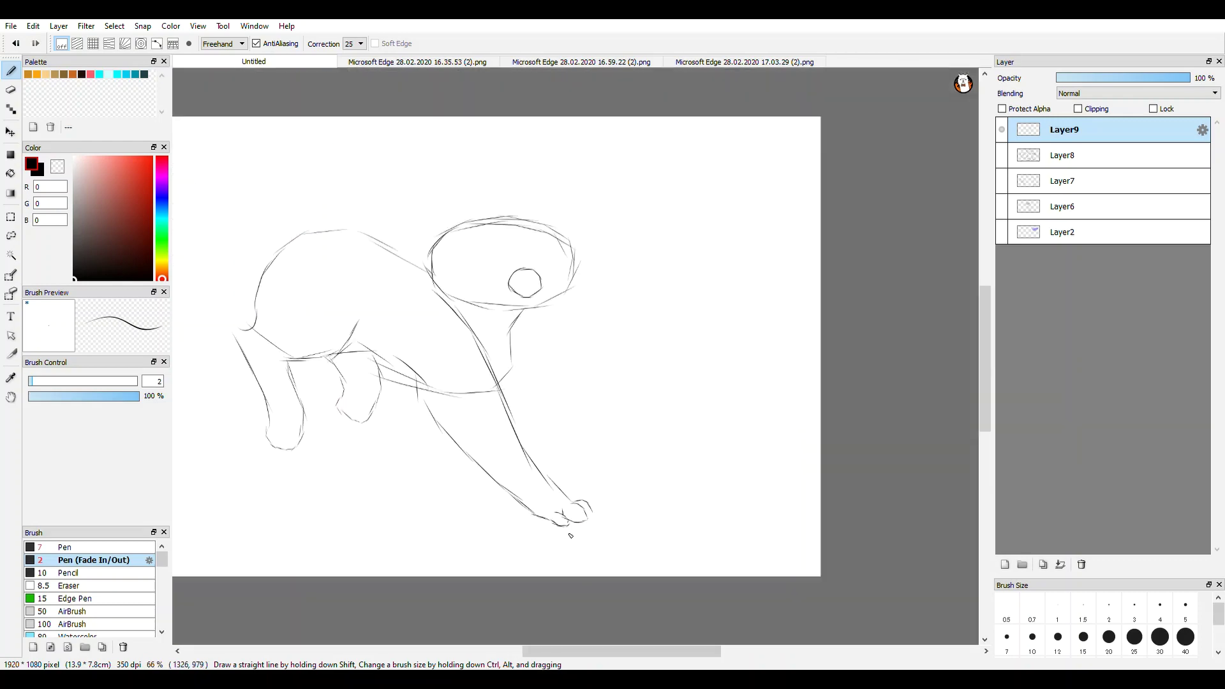
- Complete the underside and outer toes of the near front paw and add dark claw strokes
scroll(581, 523, "up", 5)
left_click_drag(247, 484, 380, 527)
left_click_drag(620, 470, 616, 520)
scroll(611, 519, "down", 5)
scroll(599, 519, "up", 4)
left_click_drag(656, 457, 674, 488)
scroll(624, 510, "down", 4)
scroll(623, 511, "up", 5)
left_click_drag(594, 482, 686, 505)
left_click_drag(719, 426, 745, 508)
scroll(723, 475, "down", 2)
- Undo the last claw stroke and draw bold pointed claws on the front toes of the near paw
scroll(730, 475, "up", 2)
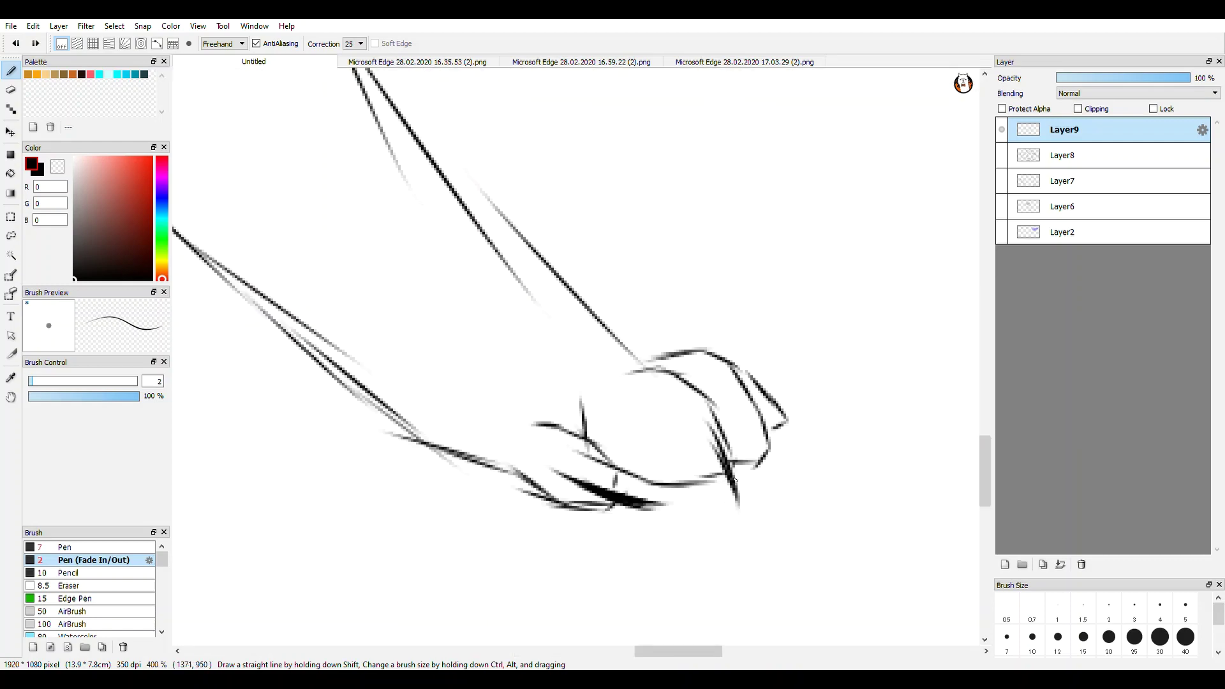
scroll(722, 474, "up", 2)
key("ctrl+z")
left_click_drag(699, 404, 795, 534)
left_click_drag(639, 367, 789, 542)
left_click_drag(644, 370, 829, 566)
scroll(781, 508, "down", 2)
left_click_drag(728, 449, 774, 520)
mouse_move(711, 435)
left_mouse_down()
mouse_move(784, 535)
mouse_move(813, 476)
left_mouse_up()
left_click_drag(712, 426, 815, 489)
scroll(815, 492, "down", 6)
- Draw a row of pointed fur tufts along the rear edge of the near front leg, starting at the elbow
scroll(660, 383, "up", 3)
scroll(663, 362, "down", 2)
scroll(575, 427, "up", 3)
mouse_move(452, 273)
left_mouse_down()
mouse_move(429, 355)
mouse_move(460, 308)
left_mouse_up()
left_click_drag(457, 321, 451, 436)
left_click_drag(461, 389, 473, 484)
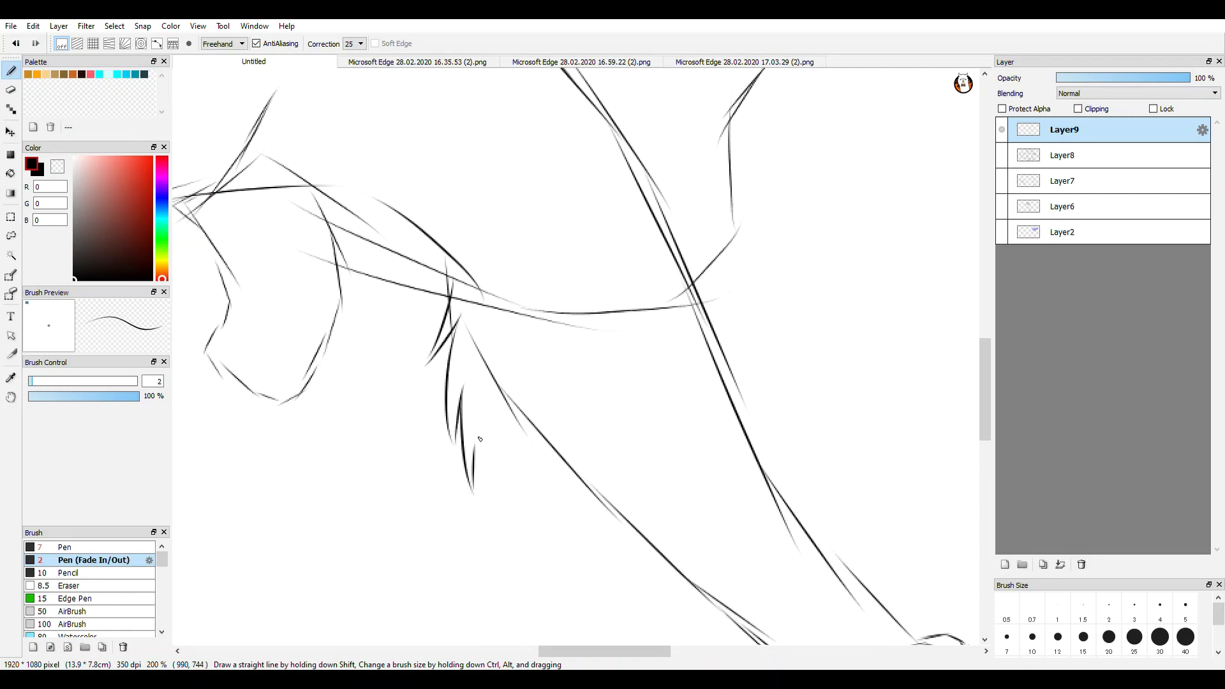
left_click_drag(476, 440, 515, 530)
scroll(490, 398, "down", 2)
scroll(533, 431, "up", 2)
left_click_drag(561, 436, 605, 531)
key("ctrl+z")
key("ctrl+z")
left_click_drag(605, 530, 567, 443)
left_click_drag(572, 447, 630, 503)
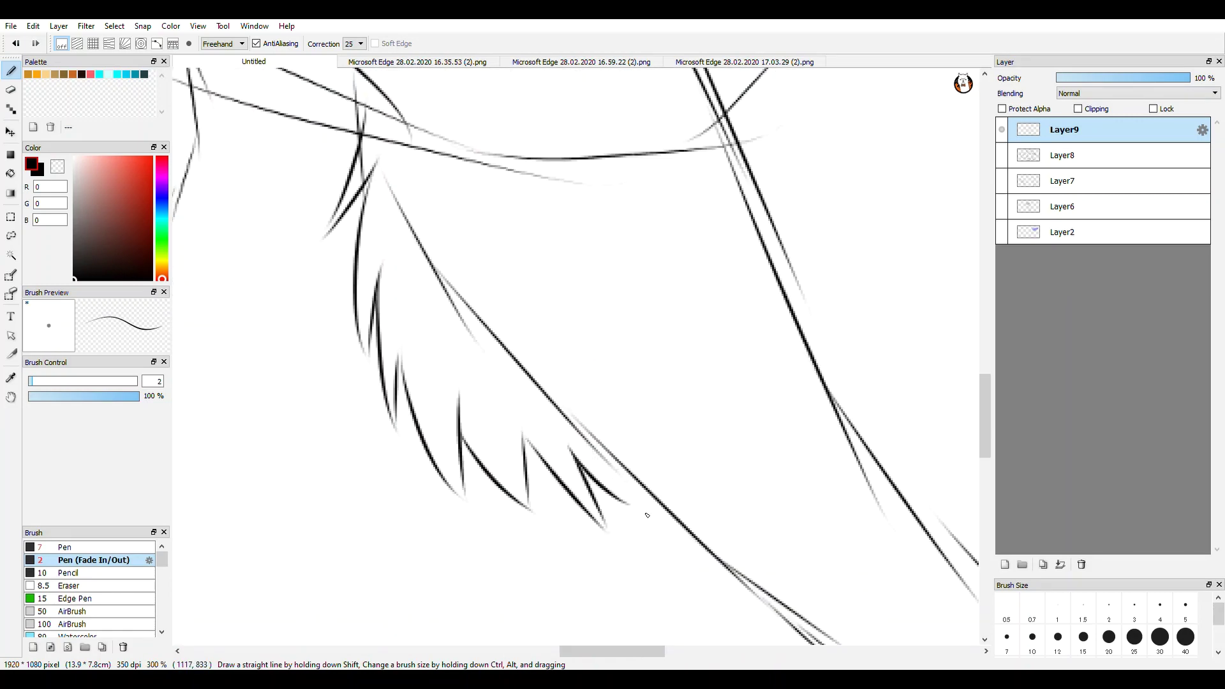
scroll(631, 502, "down", 4)
- Sketch the far front leg's upper contour from the chest and outline its paw with toes
scroll(754, 559, "up", 3)
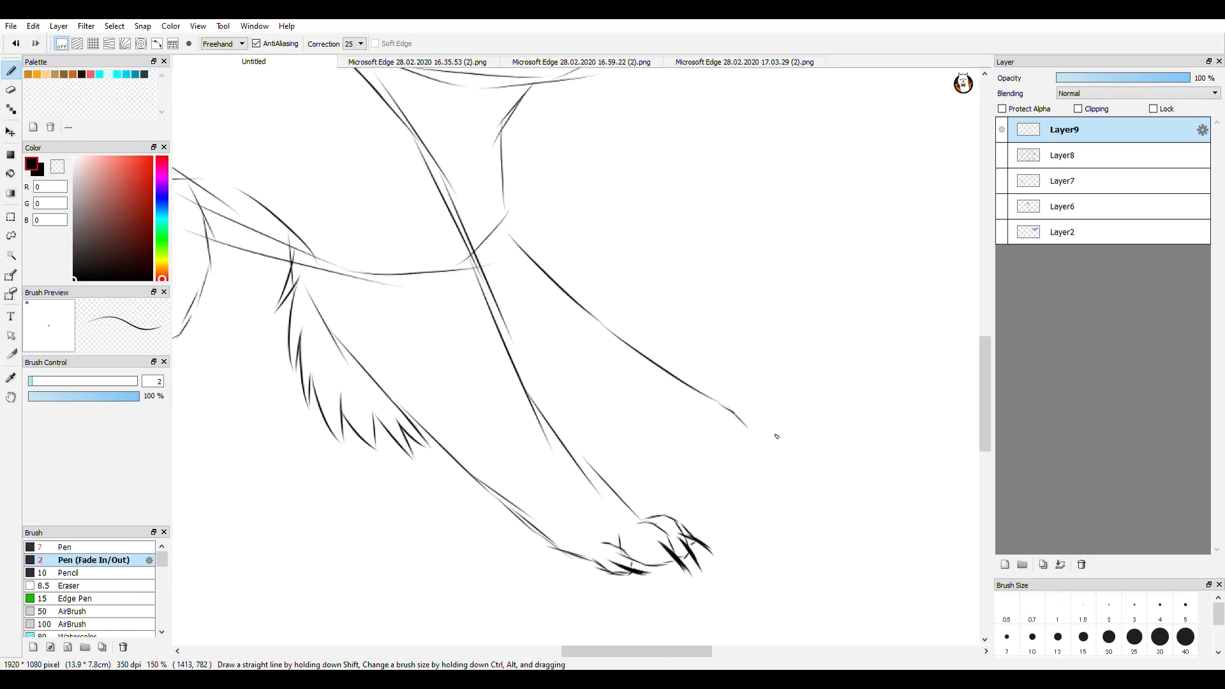
scroll(777, 437, "up", 3)
left_click_drag(726, 424, 775, 456)
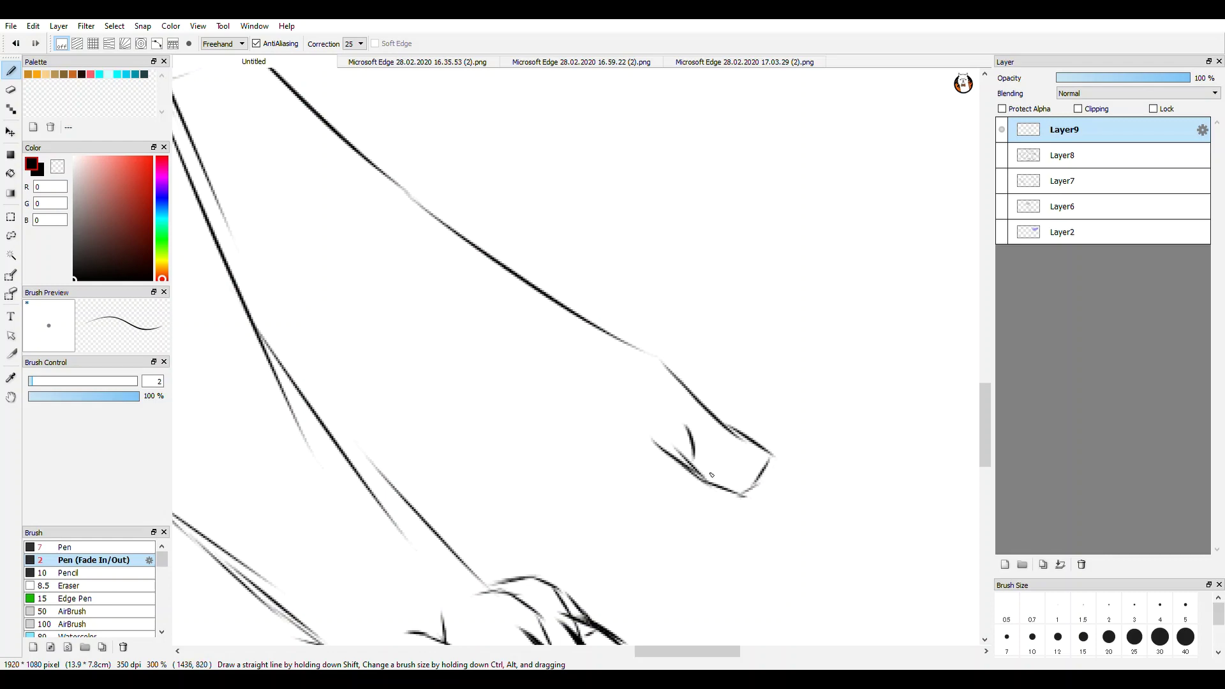
left_click_drag(617, 447, 656, 489)
left_click_drag(622, 437, 659, 490)
scroll(669, 500, "down", 4)
scroll(667, 495, "up", 3)
scroll(768, 449, "up", 1)
- Undo the first version of the far paw's foremost toe and redraw it shorter along the paw's front
left_click_drag(706, 412, 770, 419)
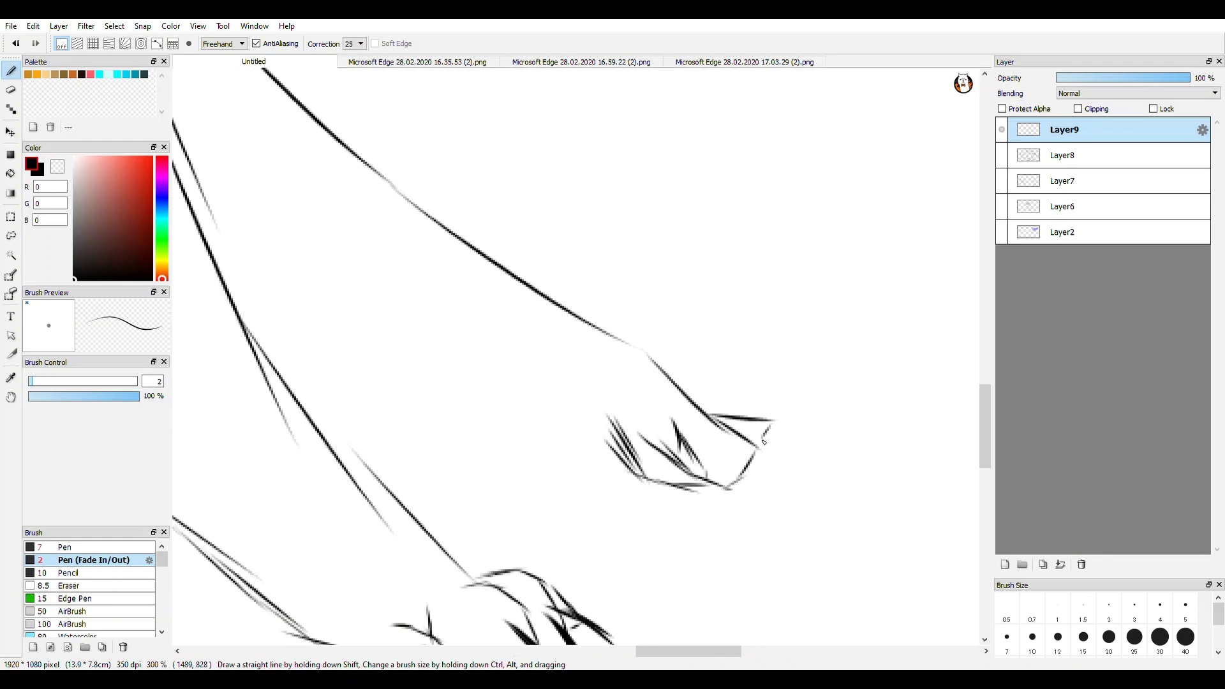
scroll(766, 435, "down", 3)
scroll(775, 430, "up", 4)
key("ctrl+z")
key("ctrl+z")
left_click_drag(618, 390, 713, 437)
left_click_drag(719, 440, 704, 453)
- Add pointed claws to the toes of the far front paw
scroll(713, 443, "down", 3)
scroll(704, 464, "up", 3)
left_click_drag(629, 440, 639, 518)
mouse_move(699, 430)
left_mouse_down()
mouse_move(739, 494)
mouse_move(737, 529)
left_mouse_up()
left_click_drag(739, 408, 768, 484)
scroll(769, 490, "down", 4)
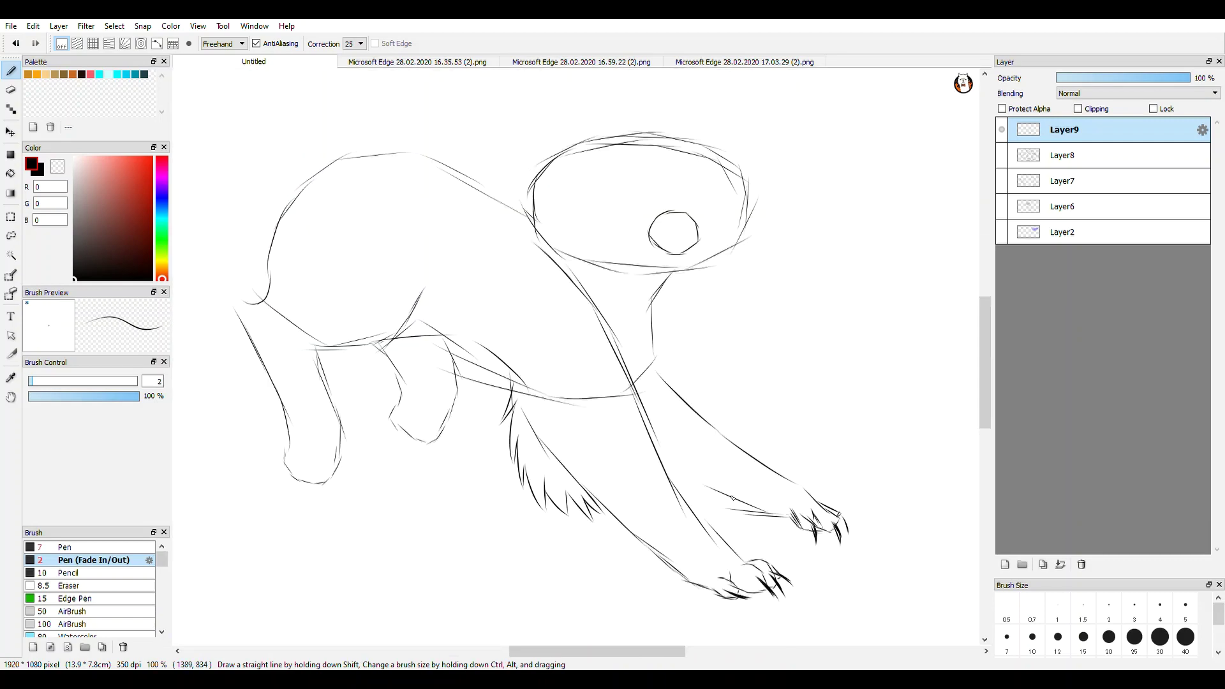
- Draw short fur tufts along the underside of the far front leg near the elbow
left_click_drag(673, 464, 739, 501)
scroll(712, 505, "up", 2)
left_click_drag(630, 447, 703, 516)
scroll(676, 488, "down", 4)
scroll(446, 427, "up", 3)
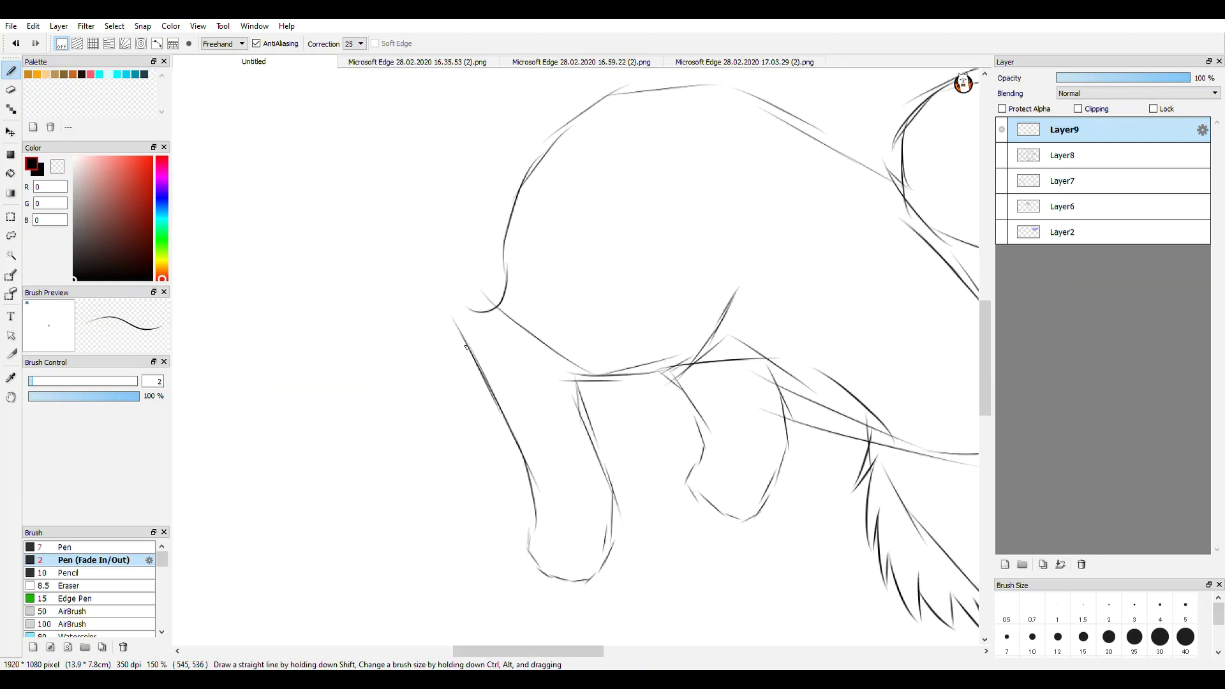
- Shift the whole creature sketch slightly to the right on the canvas with the Move tool and return to the Pen tool
scroll(500, 465, "down", 3)
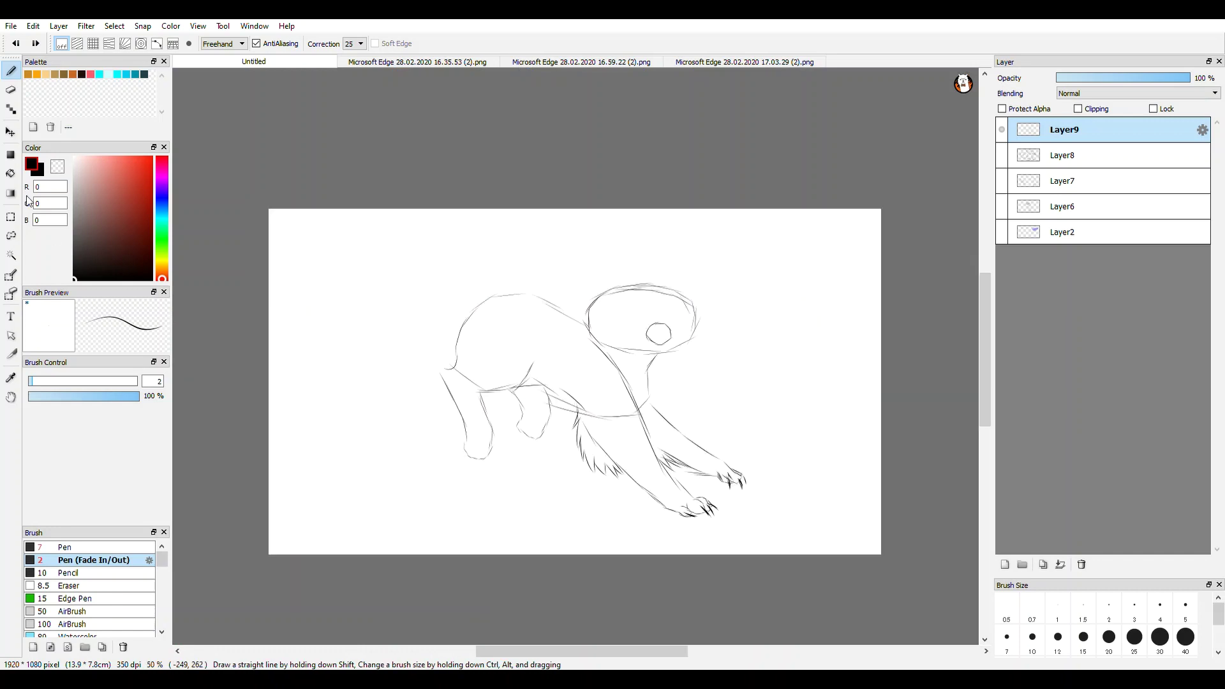
left_click(11, 131)
left_click_drag(606, 383, 652, 385)
left_click(11, 71)
scroll(801, 514, "up", 3)
scroll(707, 451, "down", 3)
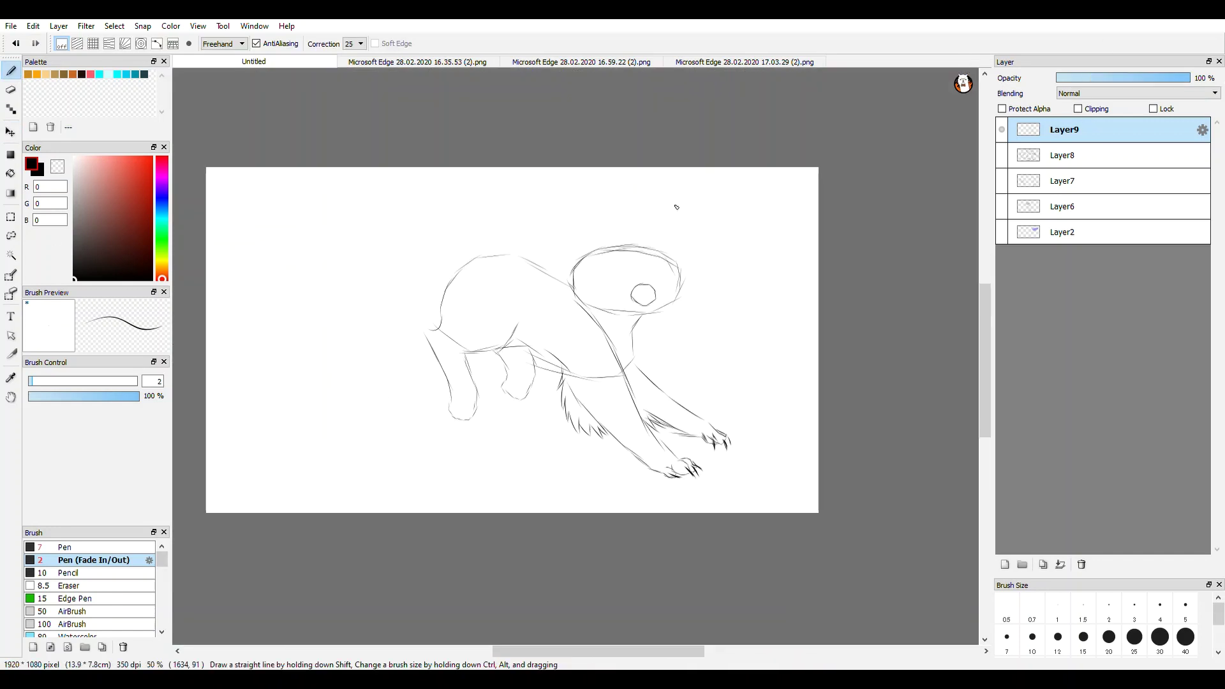
- Sketch a pointed ear on each side of the head oval
scroll(601, 261, "up", 3)
mouse_move(520, 193)
left_mouse_down()
mouse_move(617, 219)
mouse_move(592, 214)
left_mouse_up()
left_click_drag(513, 198, 472, 227)
left_click_drag(489, 205, 486, 270)
left_click_drag(489, 211, 508, 304)
left_click_drag(498, 229, 529, 311)
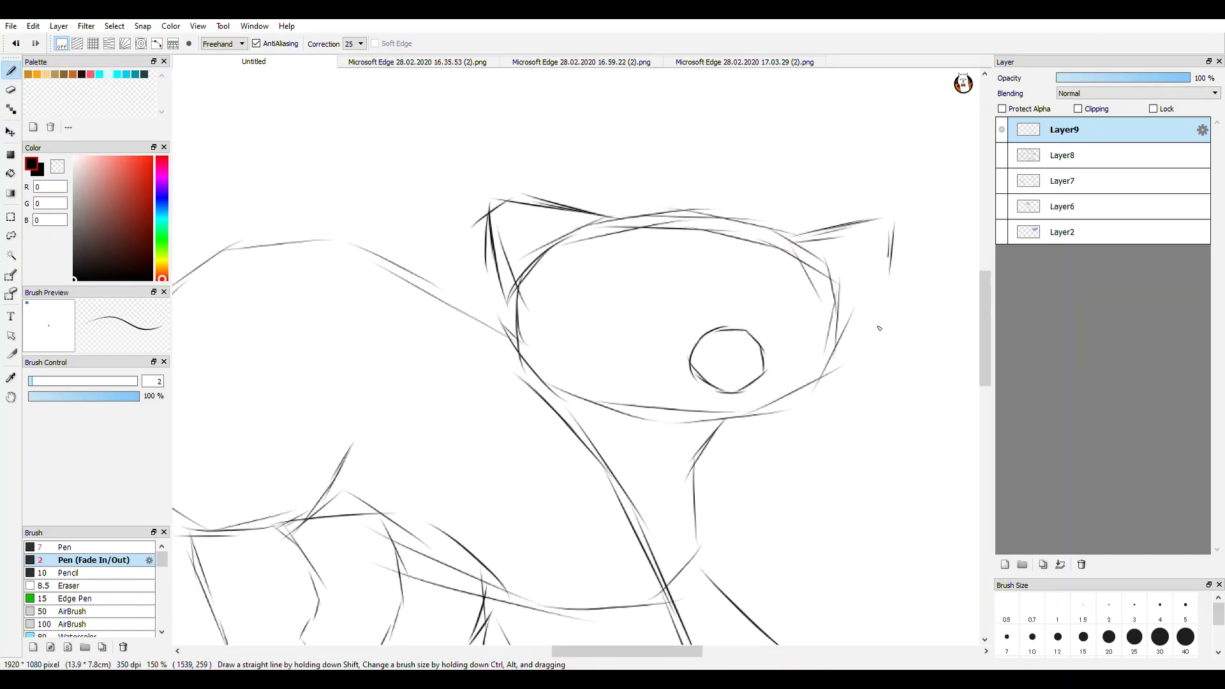
left_click_drag(879, 246, 834, 346)
left_click_drag(879, 274, 836, 341)
left_click_drag(877, 289, 853, 332)
- Lower the sketch layer's opacity to 13% and add a new layer above it
scroll(766, 298, "down", 4)
scroll(815, 304, "up", 1)
left_click(1074, 78)
left_click(1005, 564)
scroll(759, 292, "up", 4)
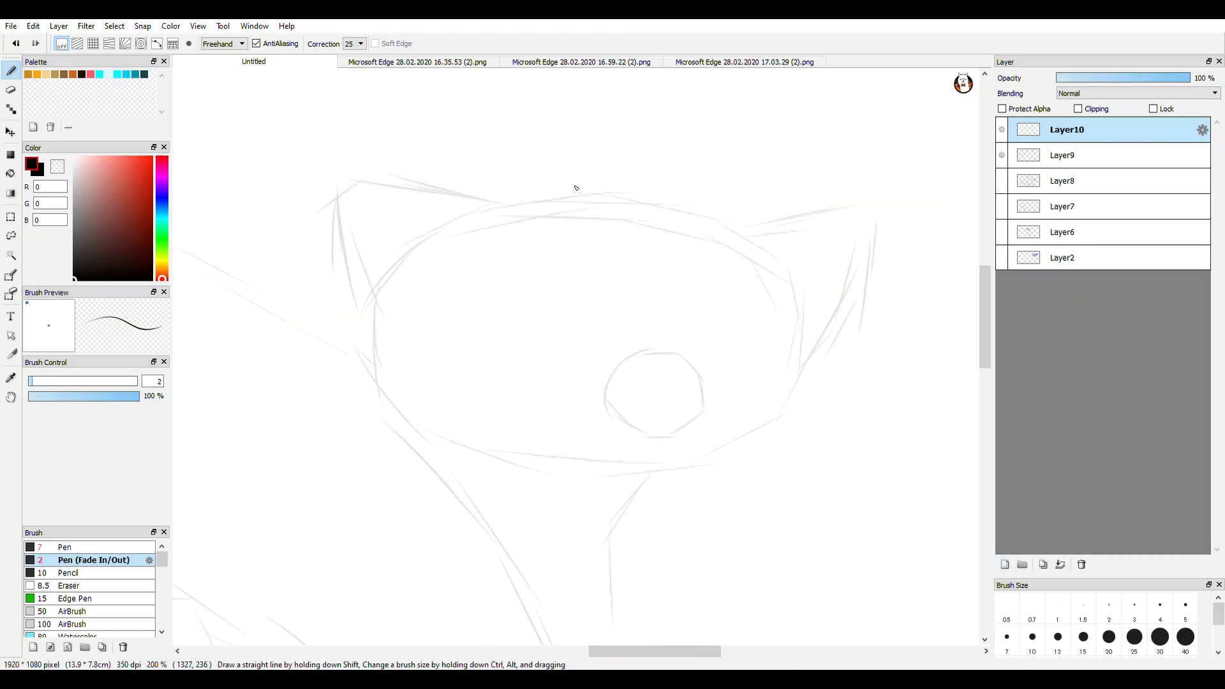
left_click_drag(561, 200, 630, 109)
left_click_drag(577, 199, 622, 151)
left_click_drag(692, 136, 607, 169)
left_click_drag(703, 152, 635, 177)
left_click_drag(623, 164, 739, 218)
left_click_drag(667, 197, 737, 226)
key("ctrl+z")
key("ctrl+z")
key("ctrl+z")
key("ctrl+z")
key("ctrl+z")
key("ctrl+z")
left_click_drag(642, 191, 475, 429)
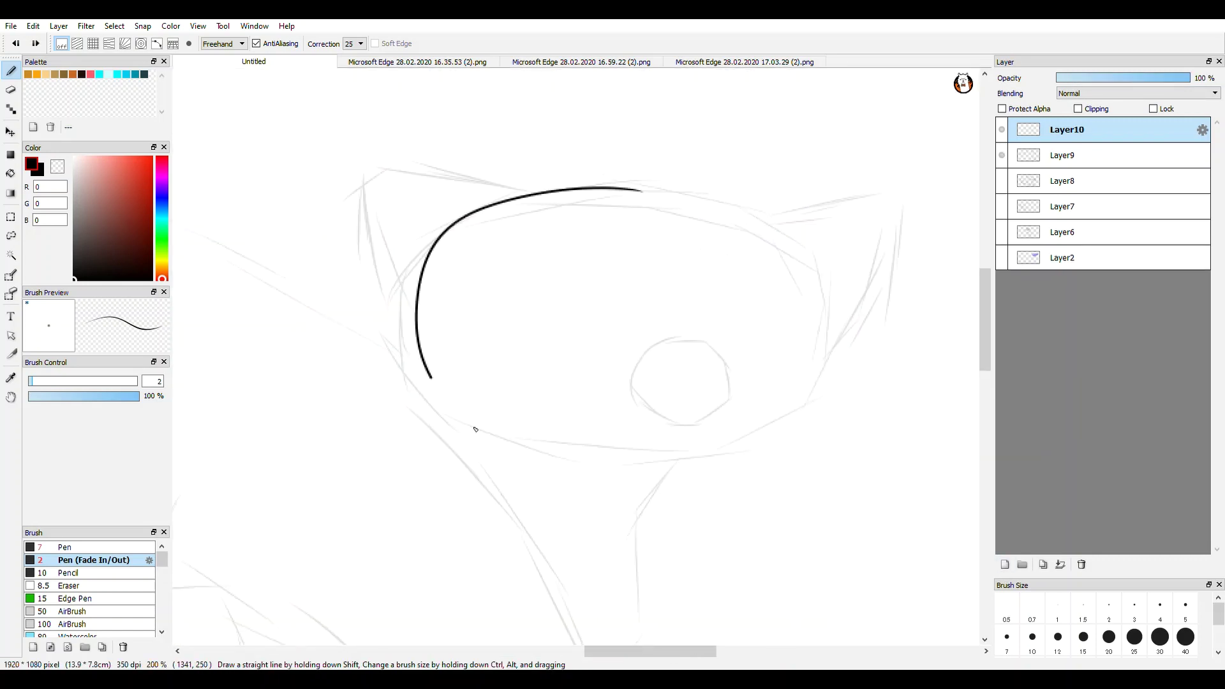
key("ctrl+z")
- Restore Layer9's opacity to 100% and make Layer10 the active layer
left_click(1079, 155)
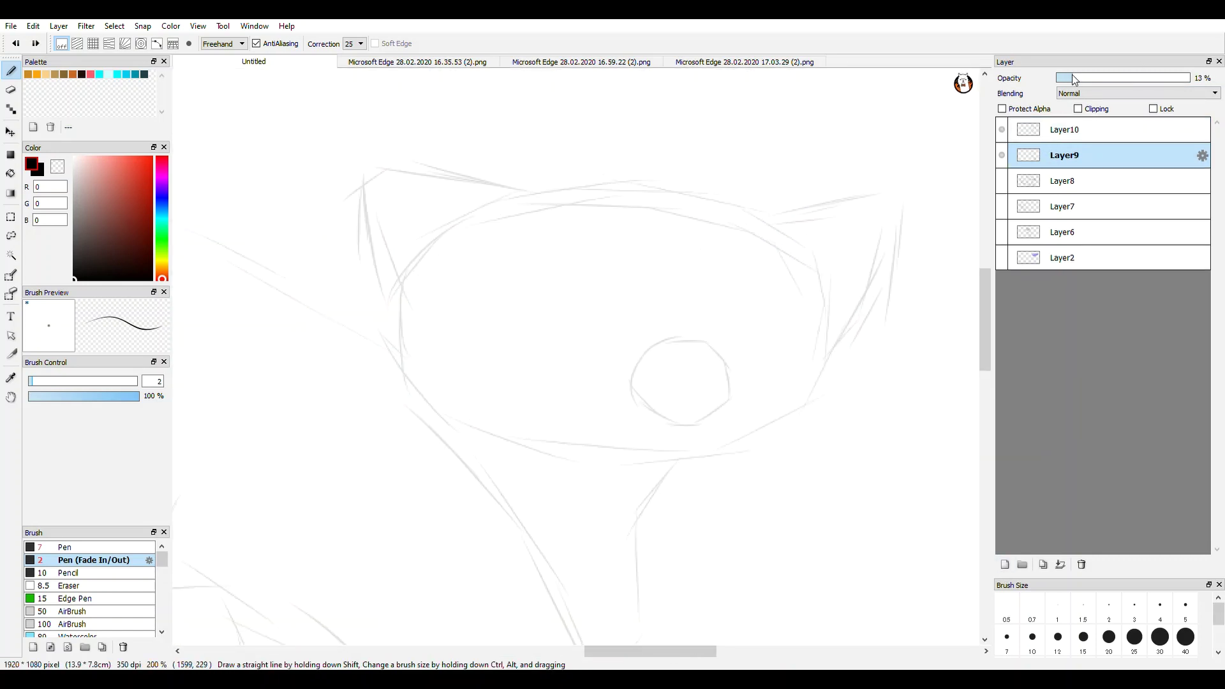
left_click_drag(1077, 78, 1191, 78)
left_click(1079, 130)
left_click_drag(588, 186, 724, 101)
left_click_drag(645, 179, 719, 128)
left_click_drag(663, 186, 770, 154)
key("ctrl+z")
key("ctrl+z")
key("ctrl+z")
scroll(627, 169, "down", 3)
scroll(662, 153, "up", 1)
left_click_drag(590, 169, 674, 113)
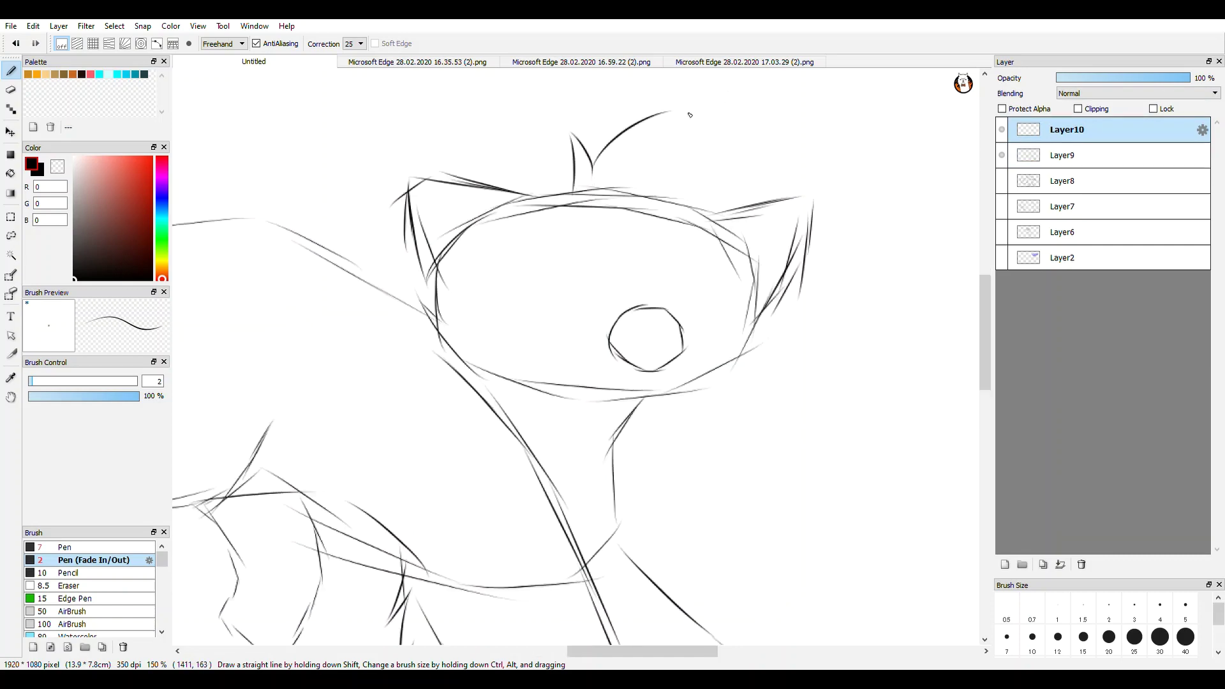
key("ctrl+z")
key("ctrl+z")
- Draw a spiky hair tuft on top of the head between the ears
left_click_drag(577, 192, 637, 131)
left_click_drag(637, 131, 608, 186)
mouse_move(611, 183)
left_mouse_down()
mouse_move(694, 131)
mouse_move(714, 163)
left_mouse_up()
left_click_drag(652, 189, 731, 217)
scroll(663, 223, "down", 3)
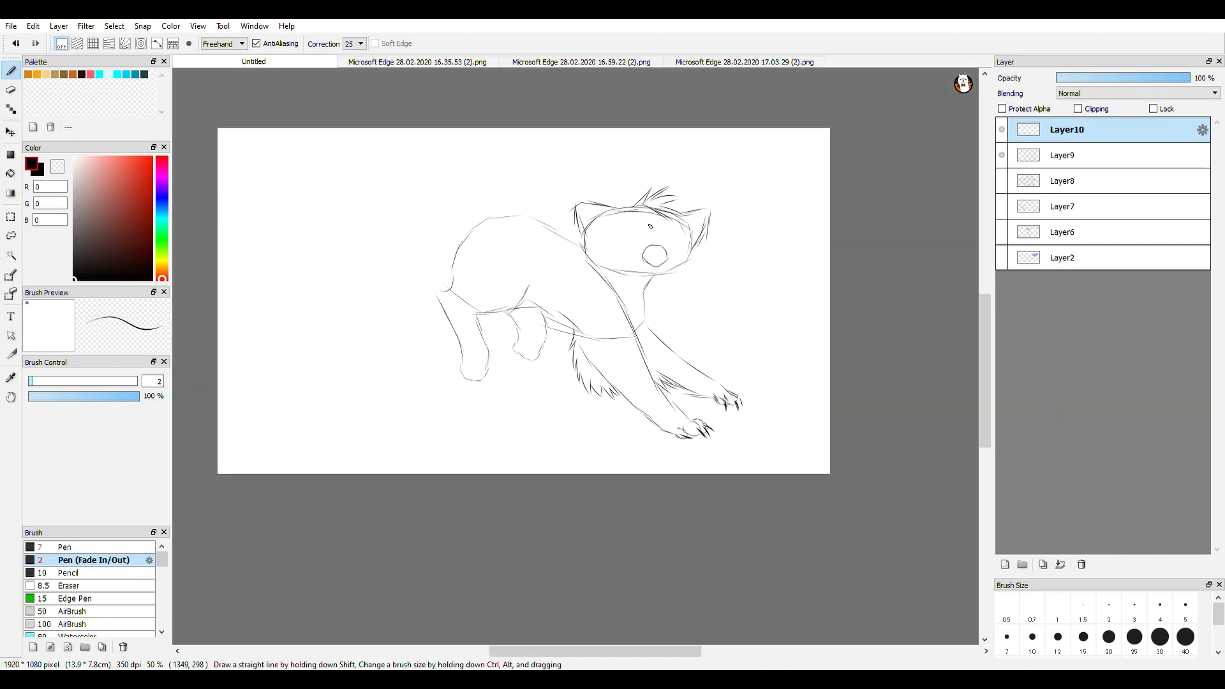
- Draw long curved fur strokes from below the front ear around the outer edge of the chest mane
scroll(694, 228, "up", 4)
left_click_drag(873, 179, 793, 311)
left_click_drag(859, 260, 759, 376)
left_click_drag(845, 326, 720, 460)
left_click_drag(792, 439, 658, 501)
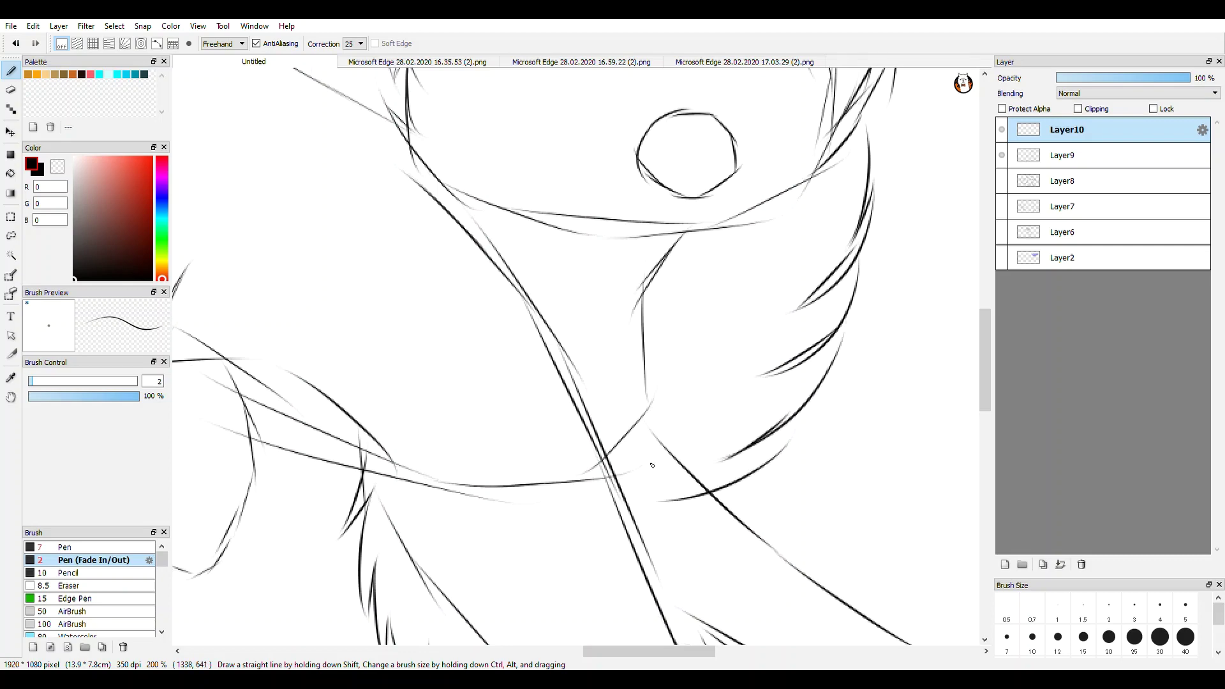
scroll(650, 465, "down", 3)
- Draw long curved fur strokes from behind the head down the rear side of the neck to the front leg
scroll(613, 418, "up", 2)
left_click_drag(499, 244, 616, 323)
left_click_drag(493, 236, 550, 338)
left_click_drag(465, 243, 560, 397)
left_click_drag(468, 330, 613, 446)
left_click_drag(517, 392, 674, 484)
scroll(631, 370, "down", 2)
scroll(659, 432, "up", 2)
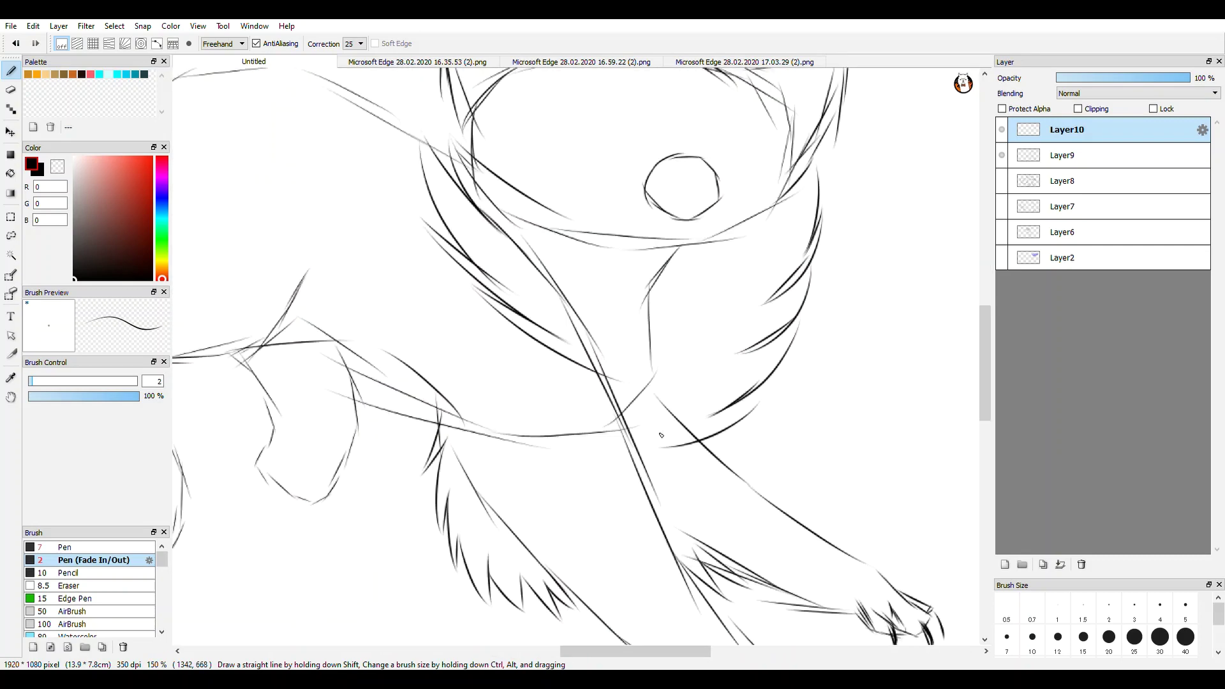
- Add fur strokes along the throat line below the chin
scroll(708, 408, "down", 1)
scroll(689, 357, "up", 2)
mouse_move(651, 240)
left_mouse_down()
mouse_move(660, 345)
mouse_move(646, 390)
left_mouse_up()
scroll(644, 436, "down", 6)
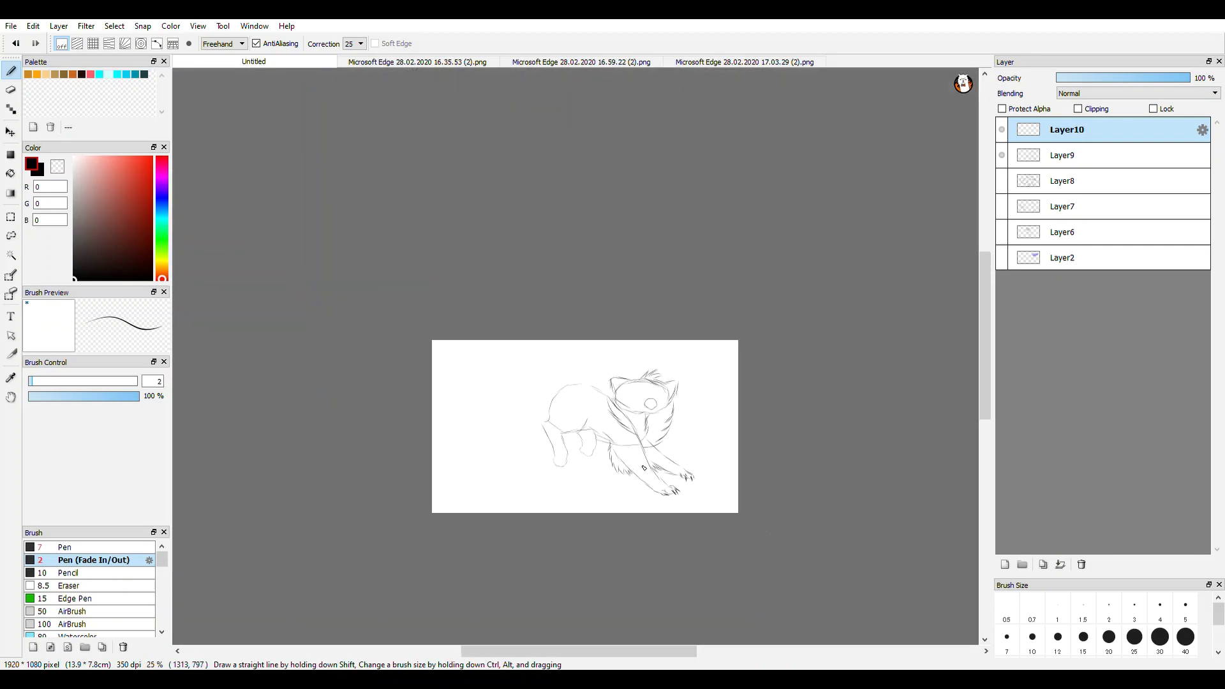
scroll(638, 447, "up", 4)
scroll(579, 404, "down", 1)
scroll(698, 449, "down", 1)
- Add short curved tufts along the outer edge of the chest mane
scroll(719, 365, "up", 4)
mouse_move(735, 341)
left_mouse_down()
mouse_move(787, 386)
mouse_move(742, 464)
left_mouse_up()
left_click_drag(759, 409, 713, 490)
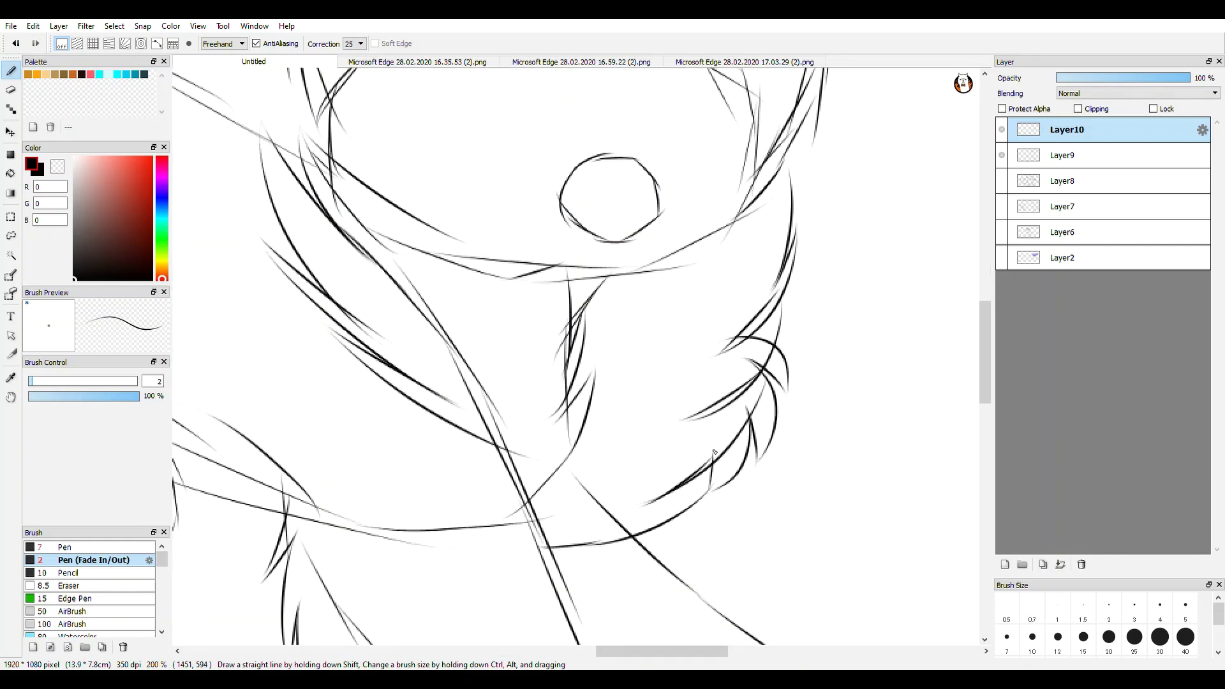
scroll(708, 476, "down", 3)
scroll(691, 503, "up", 3)
left_click_drag(730, 396, 637, 455)
scroll(669, 443, "down", 4)
scroll(661, 450, "down", 1)
scroll(663, 433, "up", 1)
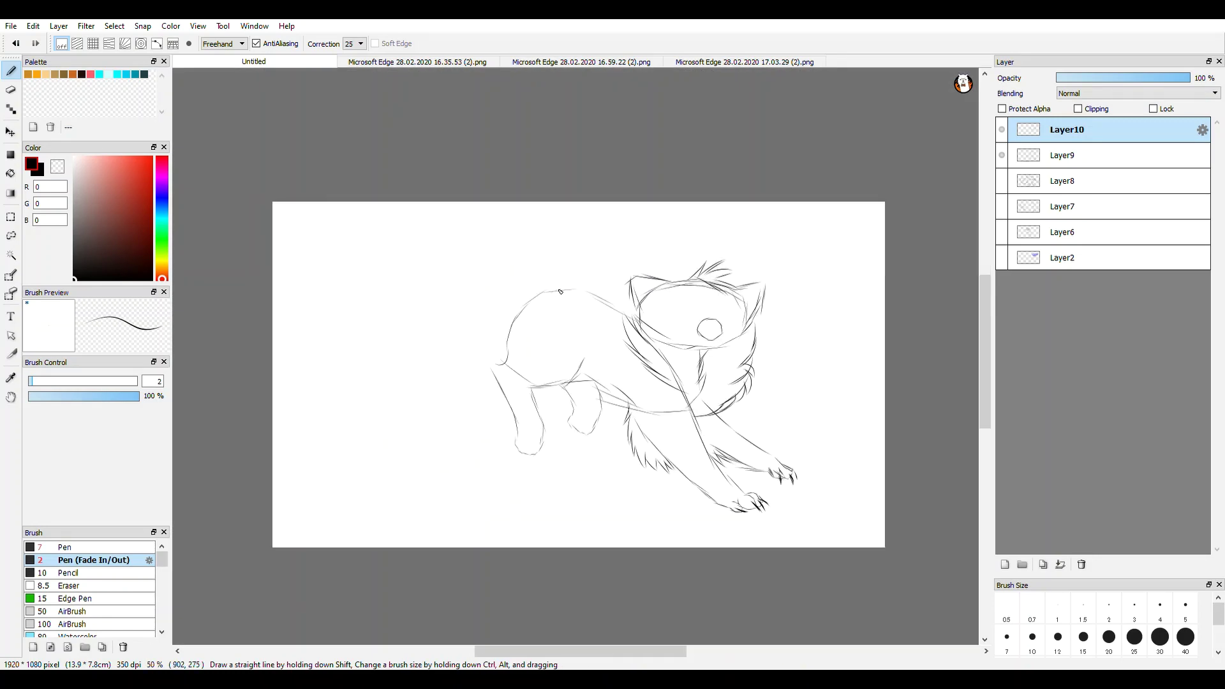
- Sketch the pointed fur at the tail's lower tip and its inner edge curving back up to the rump
scroll(341, 423, "up", 3)
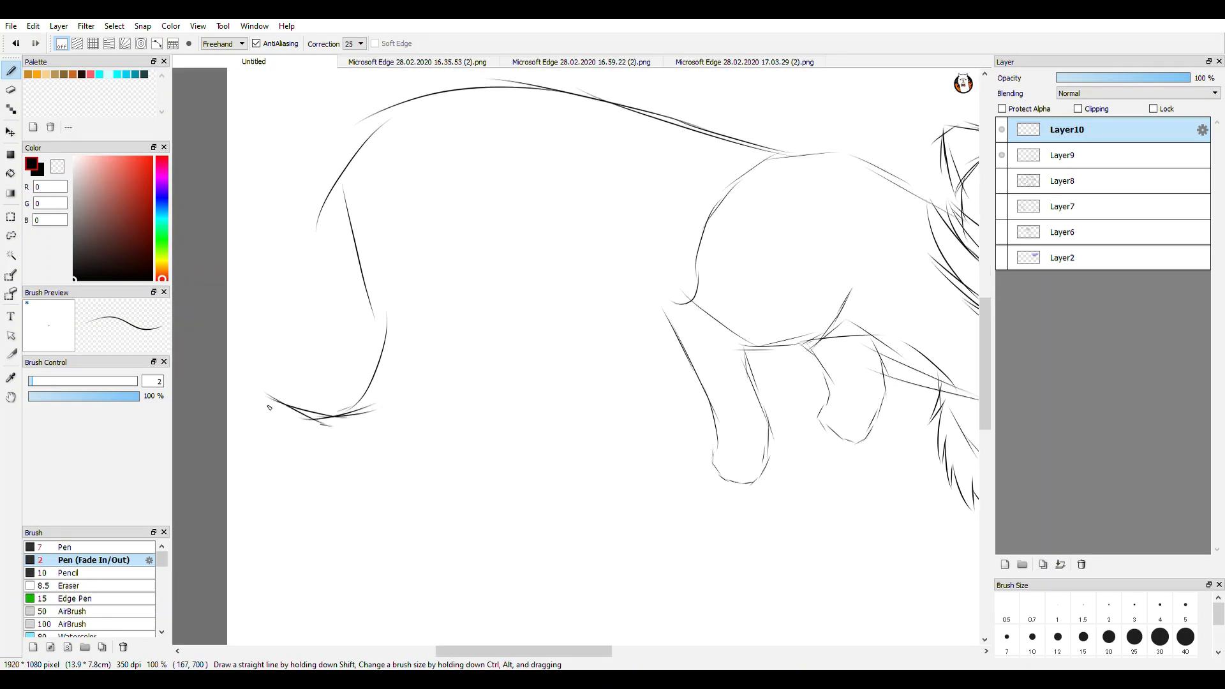
left_click_drag(376, 407, 255, 396)
left_click_drag(370, 478, 261, 427)
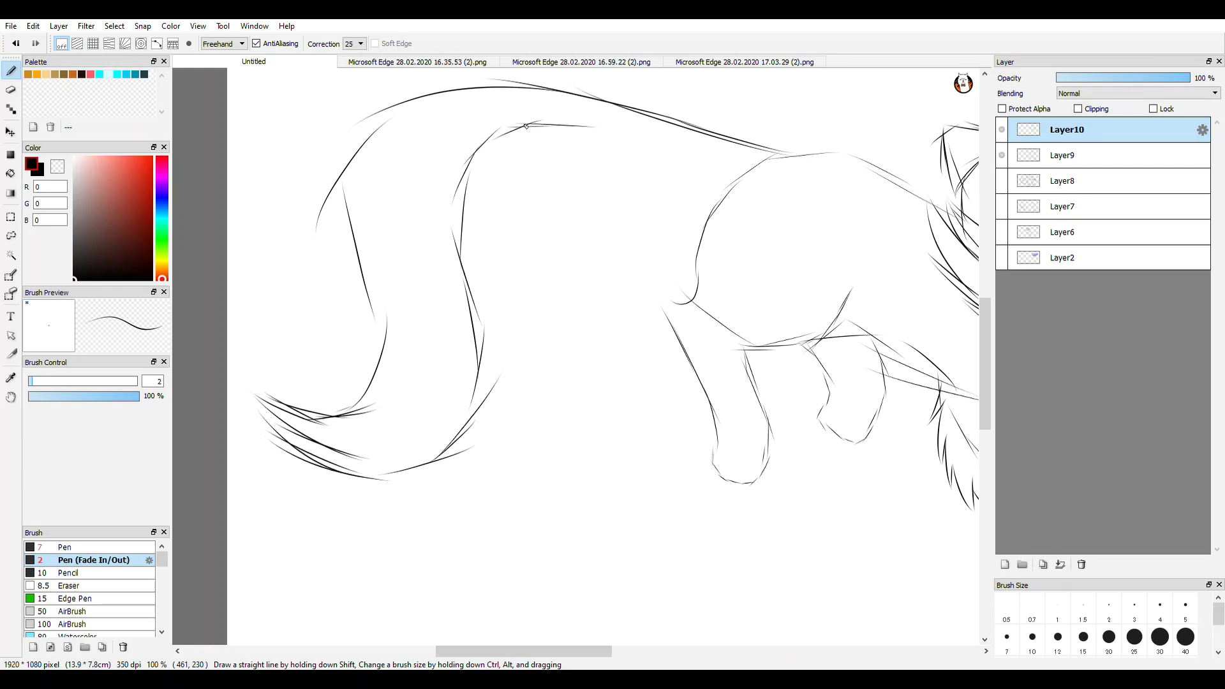
left_click_drag(531, 125, 706, 140)
left_click_drag(560, 126, 765, 163)
- Show Layer7 to compare its practice sketches with the creature, and hide it again
scroll(696, 263, "down", 4)
scroll(733, 255, "up", 2)
left_click(1001, 203)
scroll(797, 274, "down", 1)
scroll(798, 274, "up", 1)
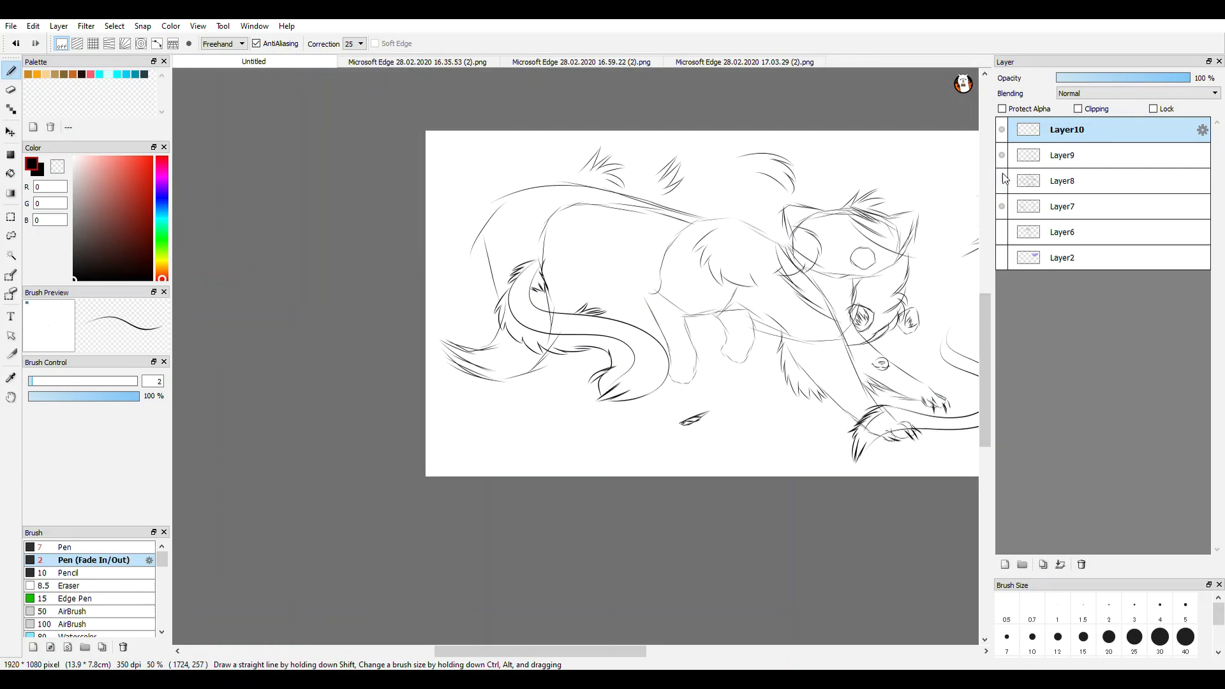
left_click(1001, 206)
- Add a new layer above Layer10 and draw pointed fur tufts along the upper edge of the tail base
left_click(1005, 565)
scroll(585, 301, "up", 2)
scroll(408, 312, "down", 1)
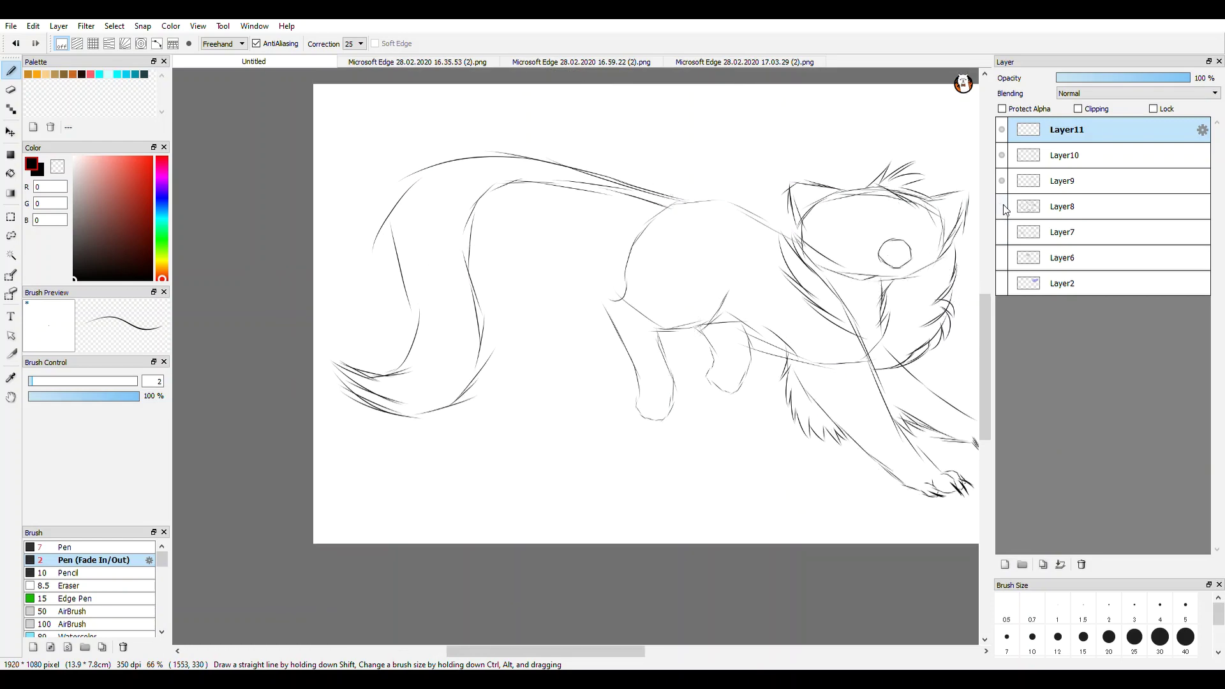
left_click(1002, 229)
left_click(1002, 229)
scroll(709, 189, "up", 2)
left_click_drag(550, 119, 653, 221)
left_click_drag(493, 102, 590, 195)
left_click_drag(423, 102, 501, 177)
left_click_drag(324, 111, 426, 143)
scroll(525, 222, "down", 2)
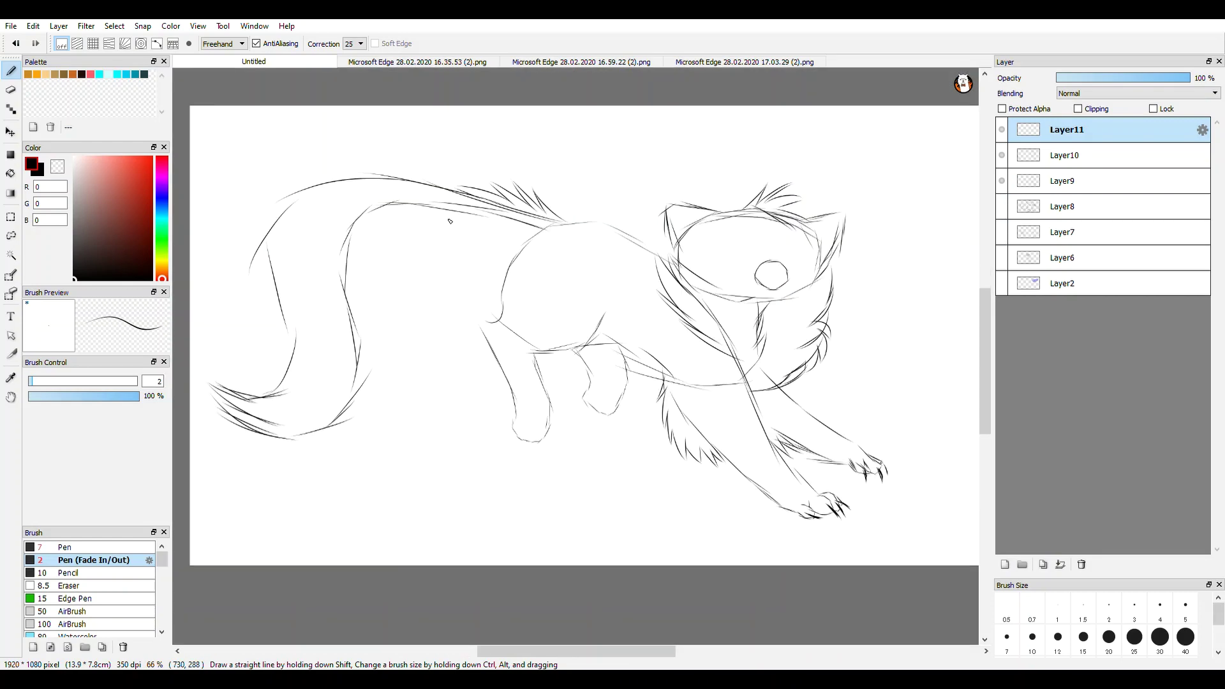
- Add thin fur strokes along the underside of the tail base
scroll(440, 213, "up", 2)
left_click_drag(593, 270, 733, 271)
left_click_drag(532, 241, 677, 264)
left_click_drag(497, 204, 629, 241)
scroll(609, 236, "down", 5)
scroll(539, 265, "up", 3)
left_click(1002, 205)
left_click(1001, 206)
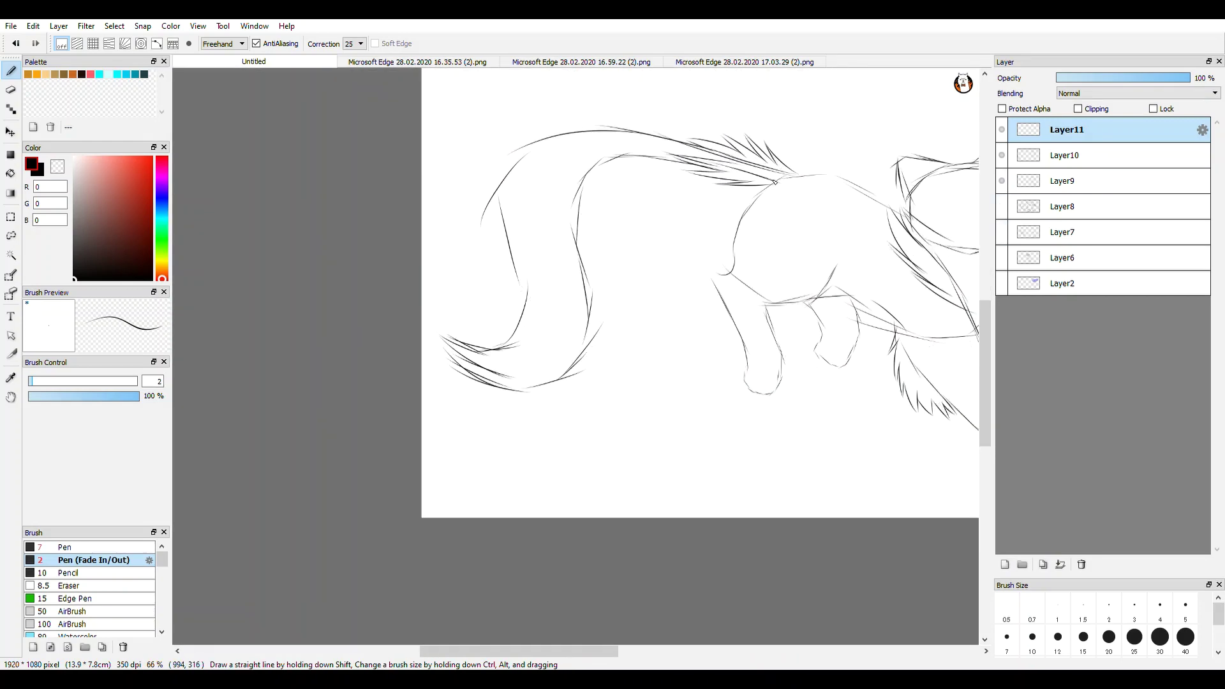
- Try overlapping fur strokes along the top and outer curve of the tail
scroll(510, 133, "up", 1)
mouse_move(676, 129)
left_mouse_down()
mouse_move(515, 121)
mouse_move(583, 132)
left_mouse_up()
left_click_drag(567, 130, 428, 170)
left_click_drag(430, 173, 507, 144)
left_click_drag(505, 145, 429, 228)
left_click_drag(433, 226, 473, 189)
left_click_drag(473, 188, 440, 274)
scroll(524, 401, "down", 5)
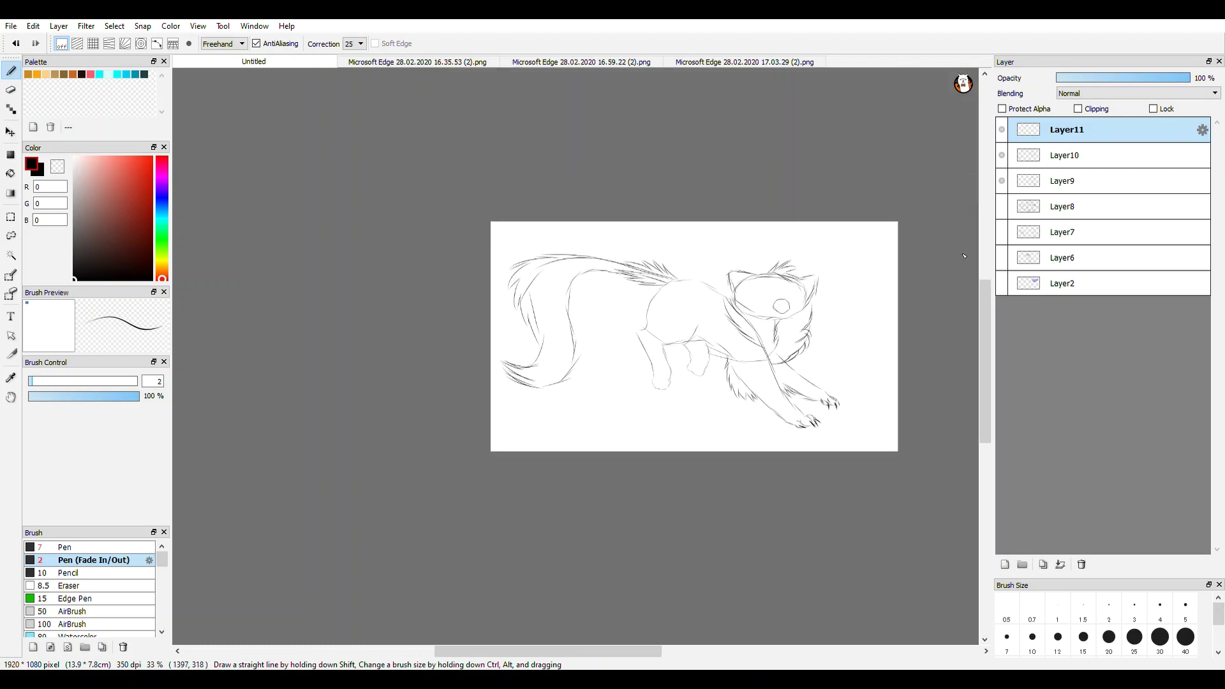
- Undo the fur strokes along the tail's outer curve
scroll(751, 238, "up", 3)
scroll(608, 259, "up", 1)
key("ctrl+z")
key("ctrl+z")
key("ctrl+z")
key("ctrl+z")
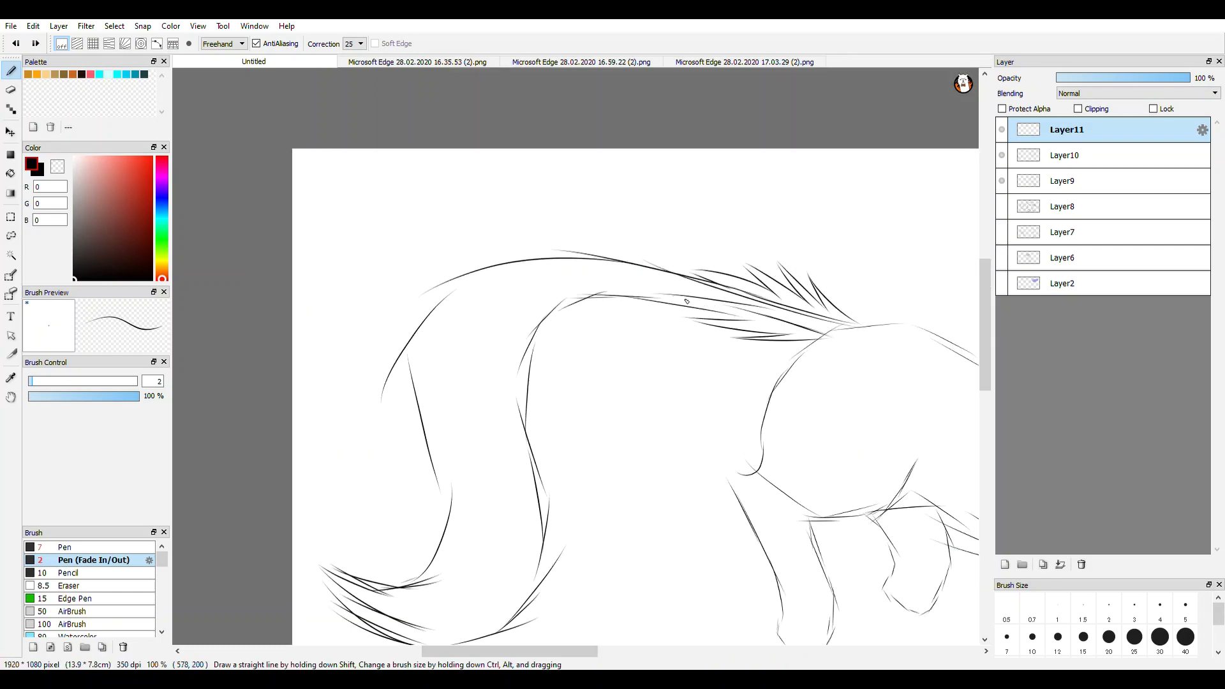
- Draw long overlapping fur strokes outside the tail outline, from its upper edge around the bend and down the outer side
scroll(600, 258, "up", 1)
left_click_drag(645, 262, 497, 204)
mouse_move(497, 206)
left_mouse_down()
mouse_move(577, 252)
mouse_move(391, 192)
left_mouse_up()
left_click_drag(389, 198, 497, 242)
mouse_move(496, 235)
left_mouse_down()
mouse_move(301, 238)
mouse_move(284, 415)
left_mouse_up()
left_click_drag(292, 361, 328, 458)
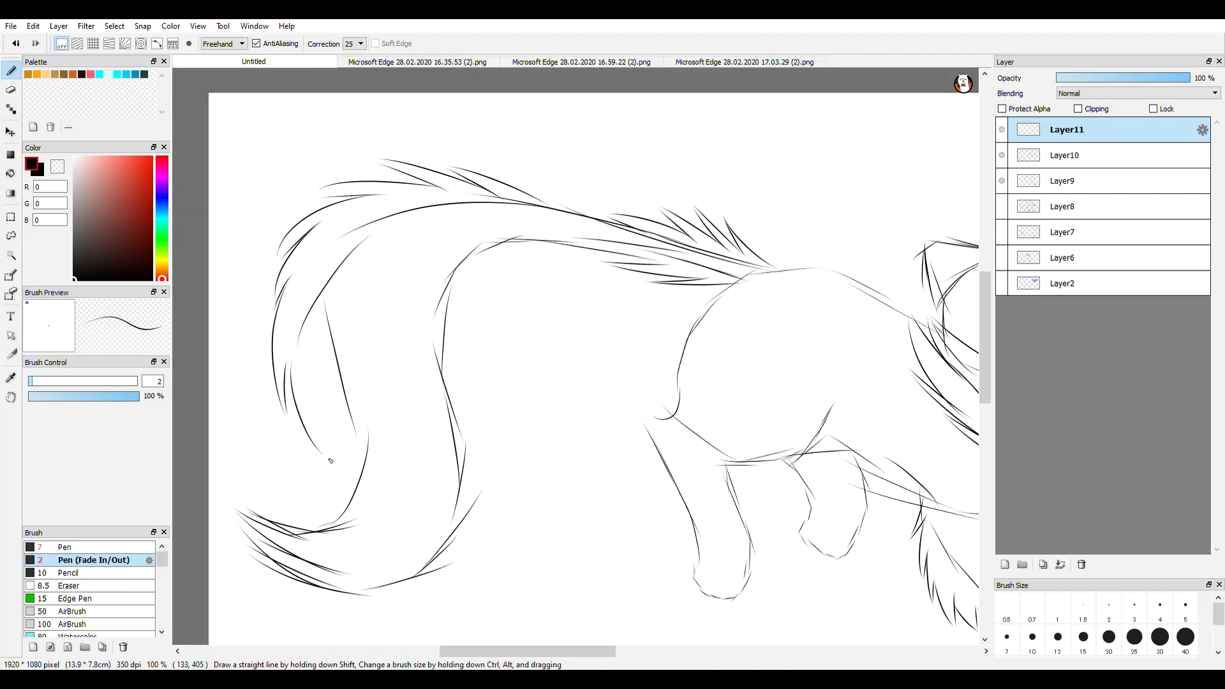
scroll(277, 510, "down", 1)
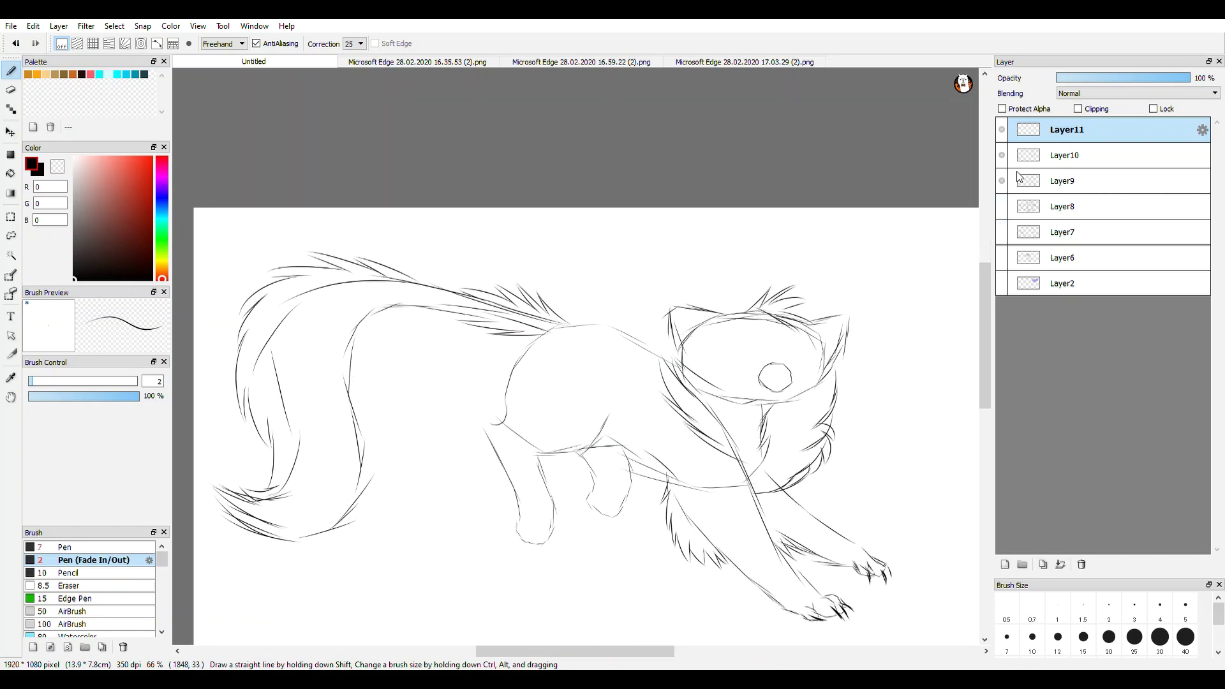
- Add short fur tufts partway down the inner edge of the tail
scroll(397, 392, "up", 2)
left_click_drag(329, 306, 383, 419)
scroll(359, 471, "down", 4)
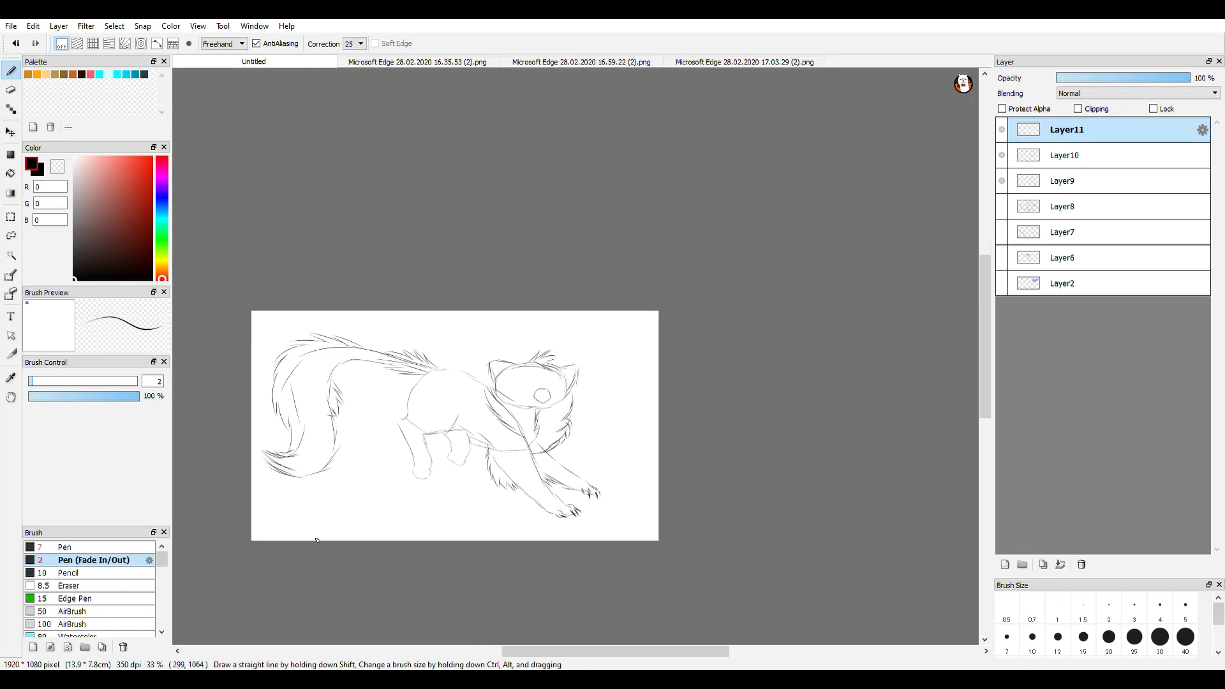
- Draw short toe lines on the hind paw nearest the tail
scroll(396, 487, "up", 8)
left_click_drag(402, 481, 499, 424)
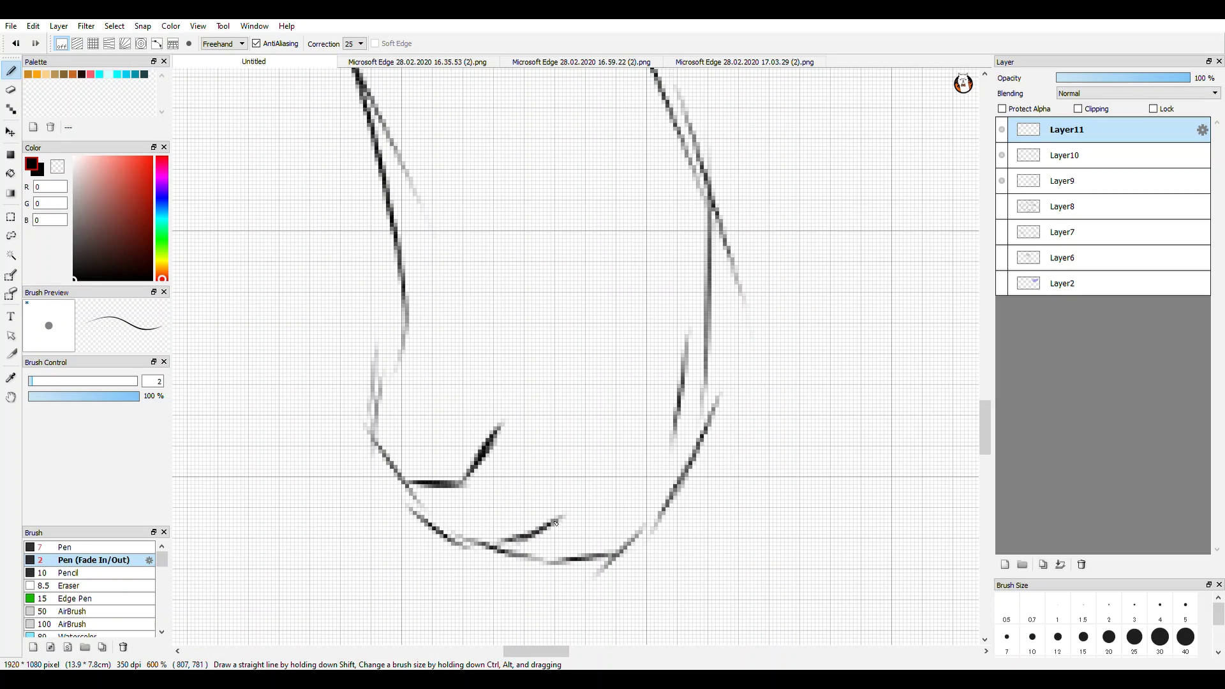
left_click_drag(556, 523, 560, 459)
left_click_drag(628, 535, 523, 526)
scroll(535, 490, "down", 7)
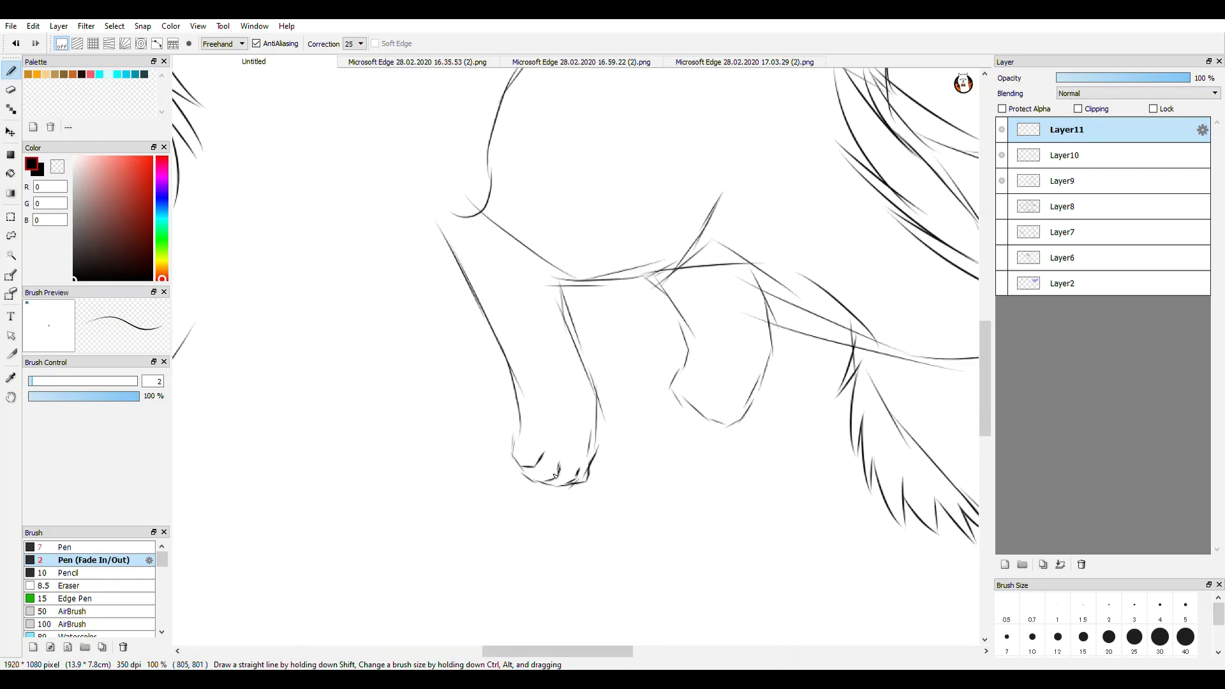
- Draw toe divisions along the lower edge of the hind paw closer to the front legs
scroll(537, 467, "up", 7)
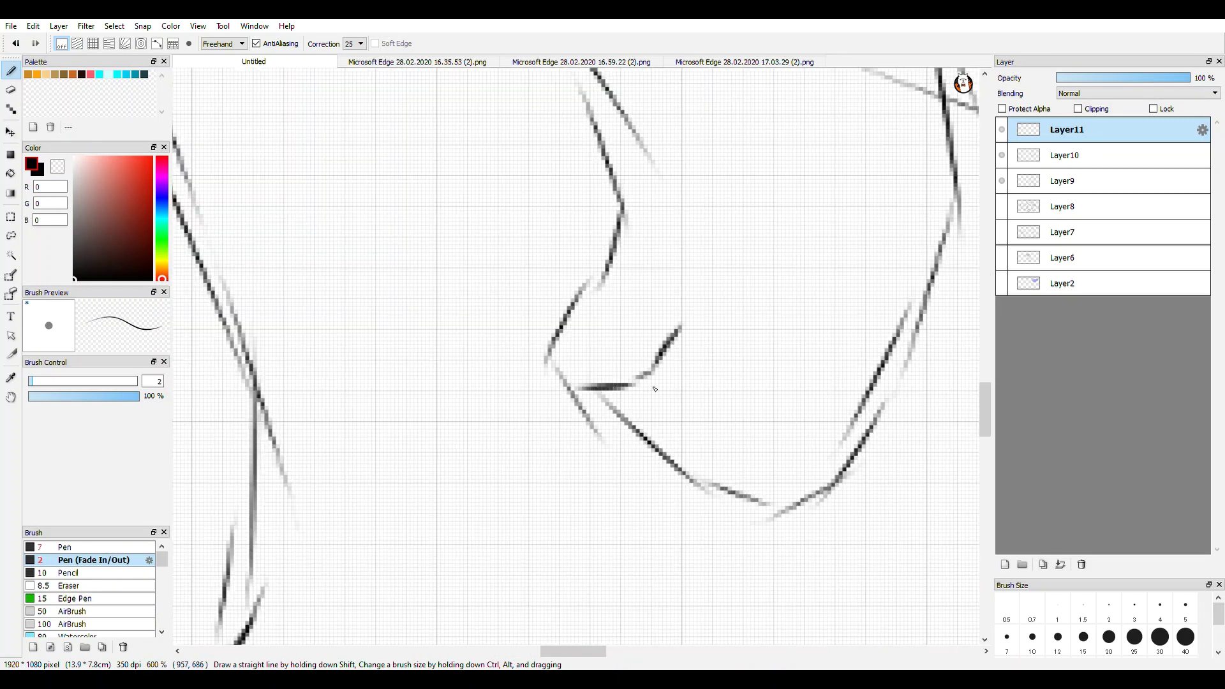
left_click_drag(593, 397, 657, 444)
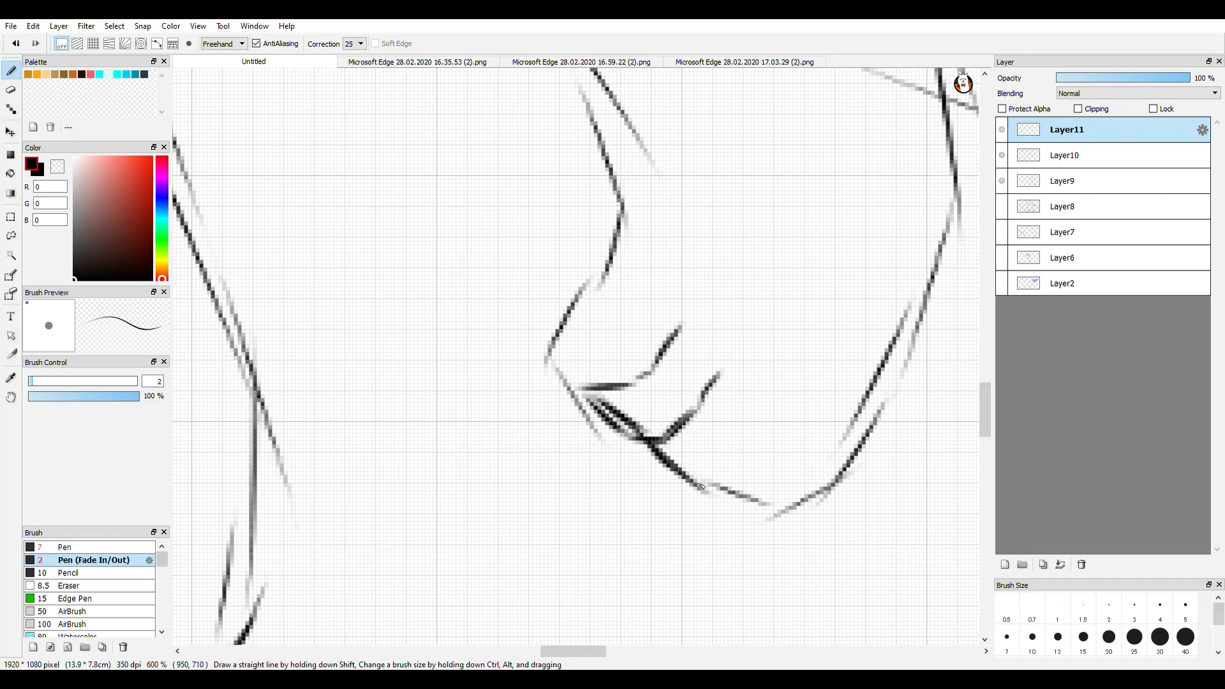
scroll(726, 467, "down", 2)
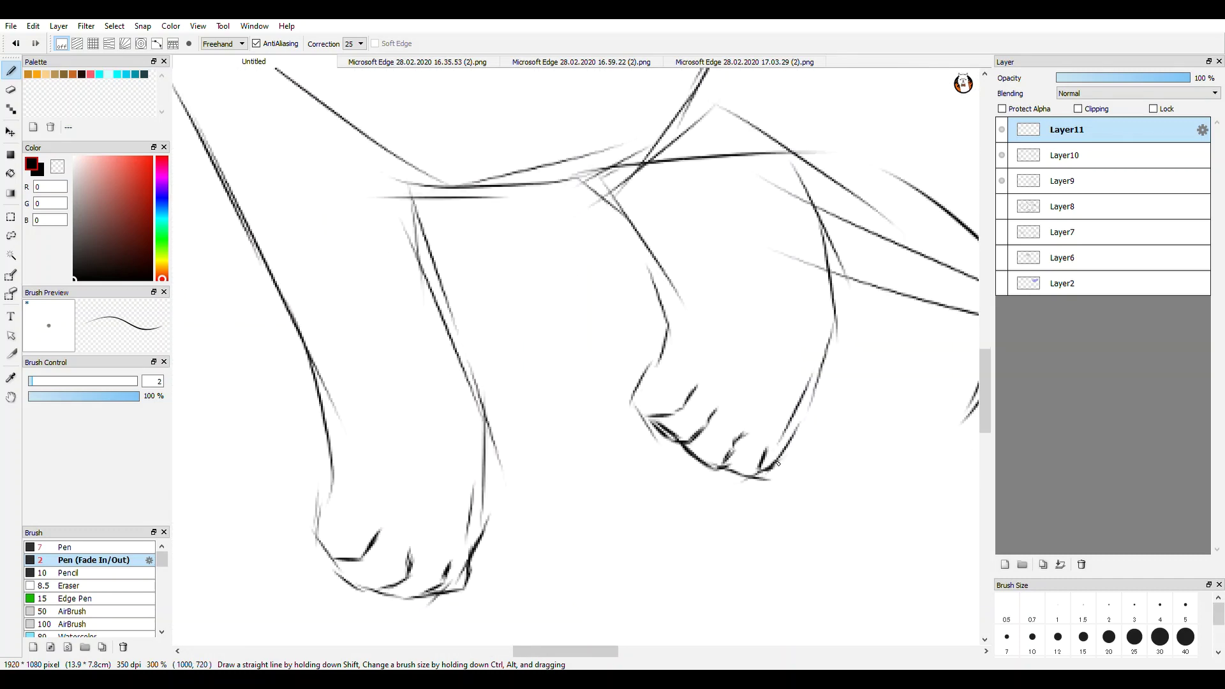
- Erase stray lines around the toe closest to the front legs on the same hind paw
scroll(734, 475, "down", 2)
scroll(719, 451, "up", 3)
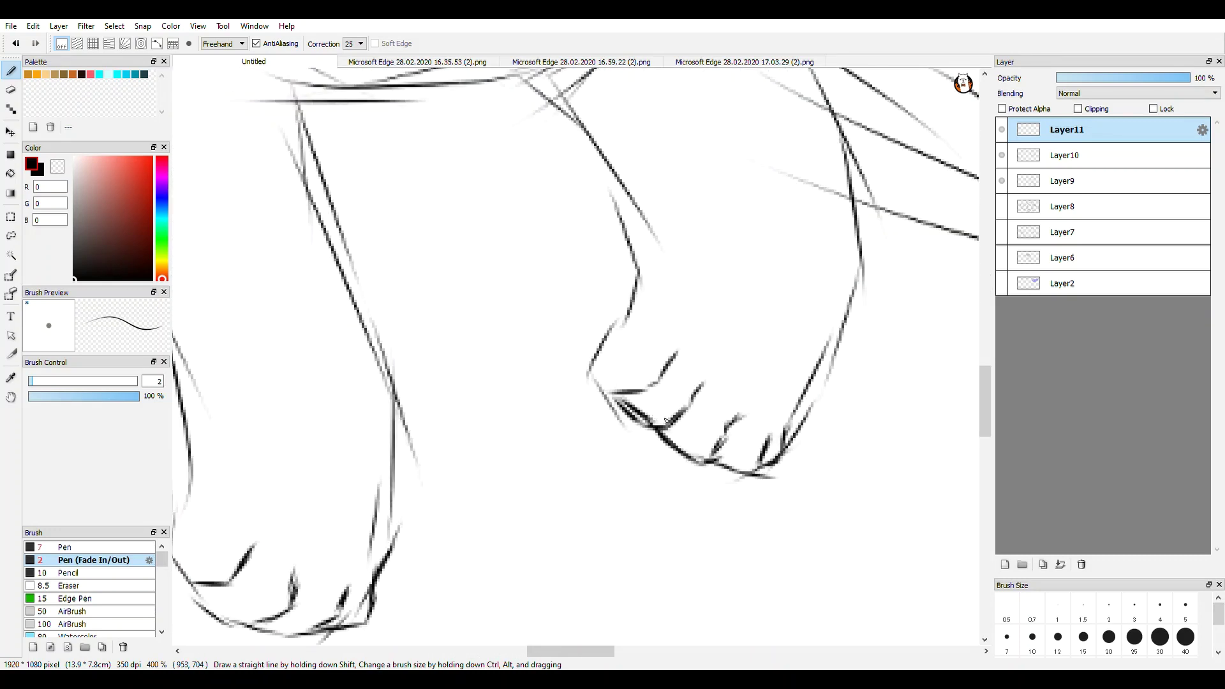
scroll(618, 369, "down", 2)
scroll(590, 451, "up", 4)
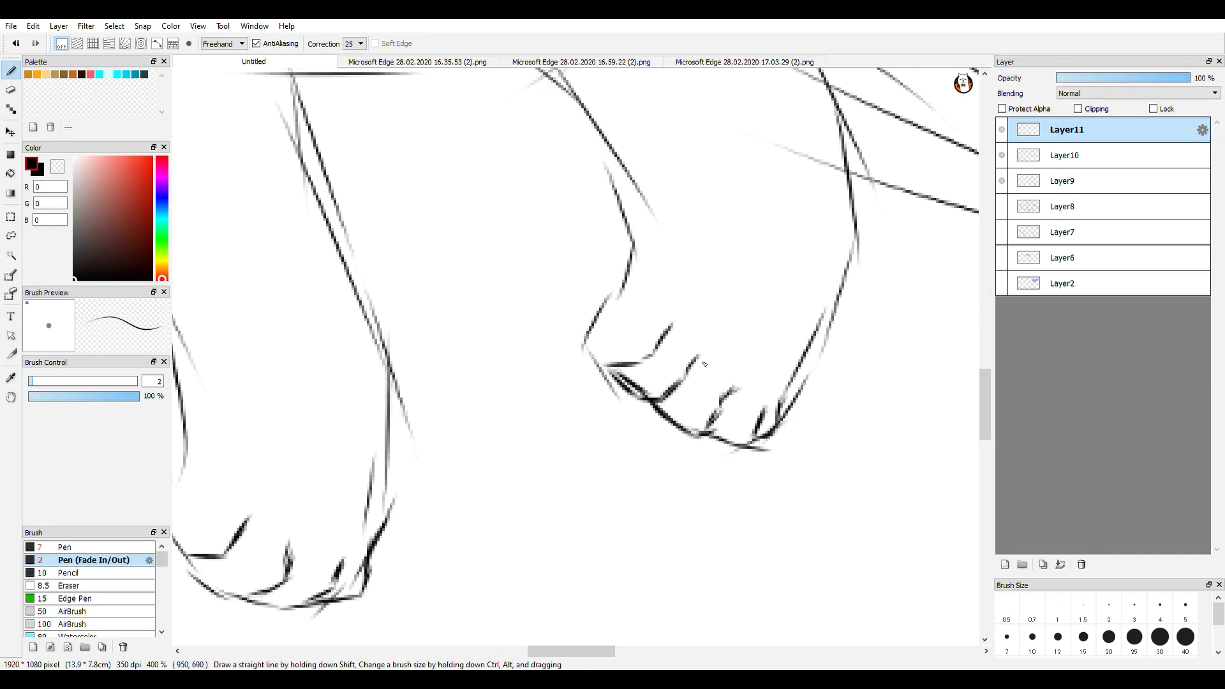
scroll(762, 420, "down", 2)
key("e")
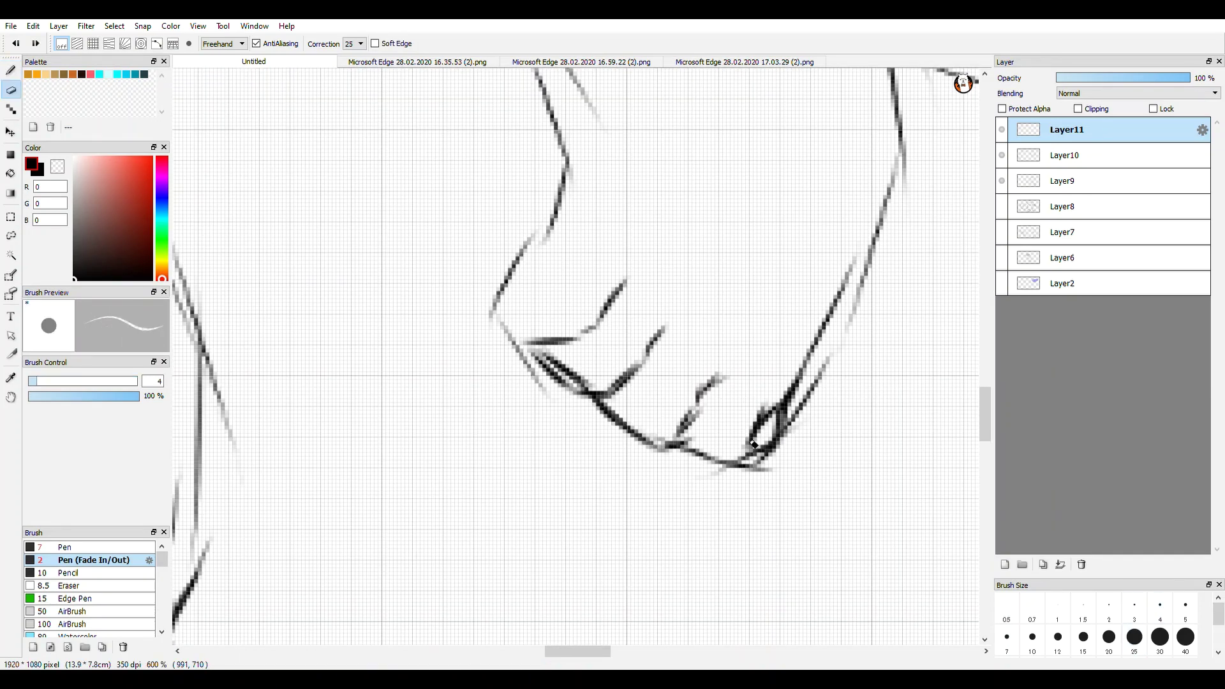
scroll(729, 468, "down", 5)
scroll(729, 449, "up", 2)
- Add short thick claws to the toes of the hind paw closer to the front legs, redrawing the rearmost ones
key("b")
scroll(727, 448, "up", 6)
left_click_drag(742, 406, 675, 473)
left_click_drag(587, 348, 540, 436)
mouse_move(490, 254)
left_mouse_down()
mouse_move(424, 332)
mouse_move(384, 353)
left_mouse_up()
left_click_drag(400, 169, 290, 215)
scroll(463, 220, "down", 5)
scroll(428, 223, "up", 5)
key("ctrl+z")
key("ctrl+z")
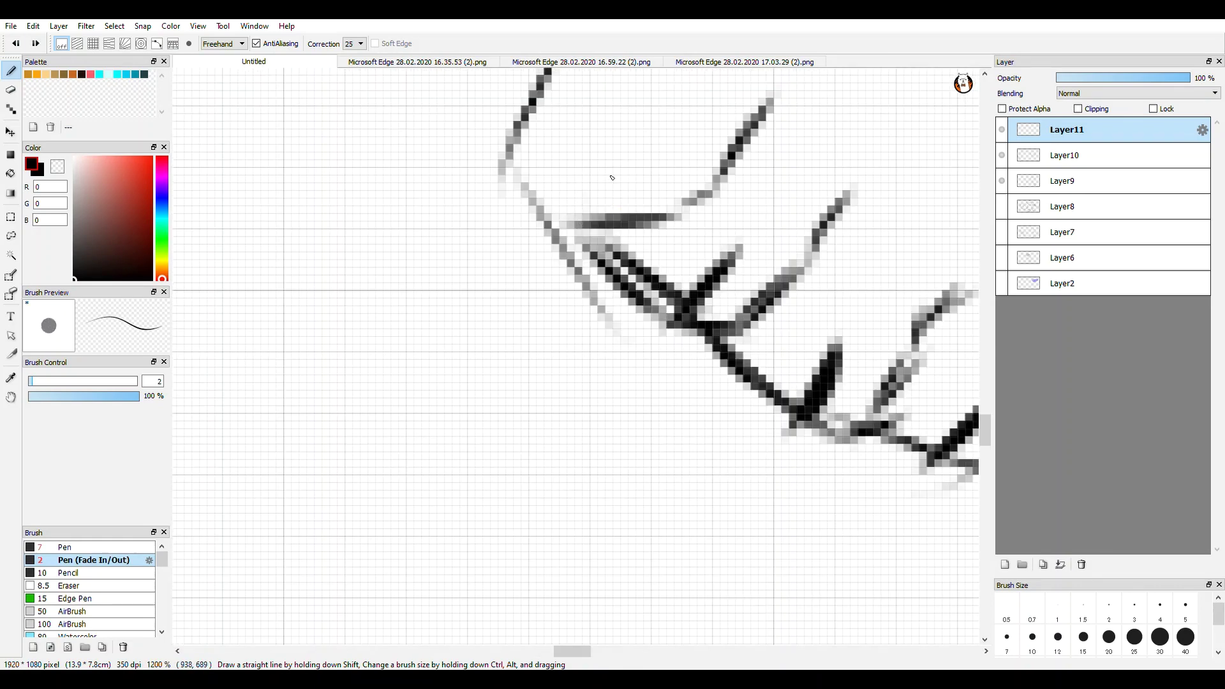
left_click_drag(609, 179, 548, 249)
left_click_drag(609, 168, 532, 262)
- Add short claws to the toes of the hind paw nearest the tail
scroll(705, 273, "down", 1)
left_click_drag(528, 305, 444, 319)
left_click_drag(554, 352, 488, 370)
left_click_drag(651, 374, 563, 391)
mouse_move(666, 372)
left_mouse_down()
mouse_move(623, 397)
mouse_move(575, 398)
left_mouse_up()
left_click_drag(725, 368, 682, 394)
scroll(684, 440, "down", 8)
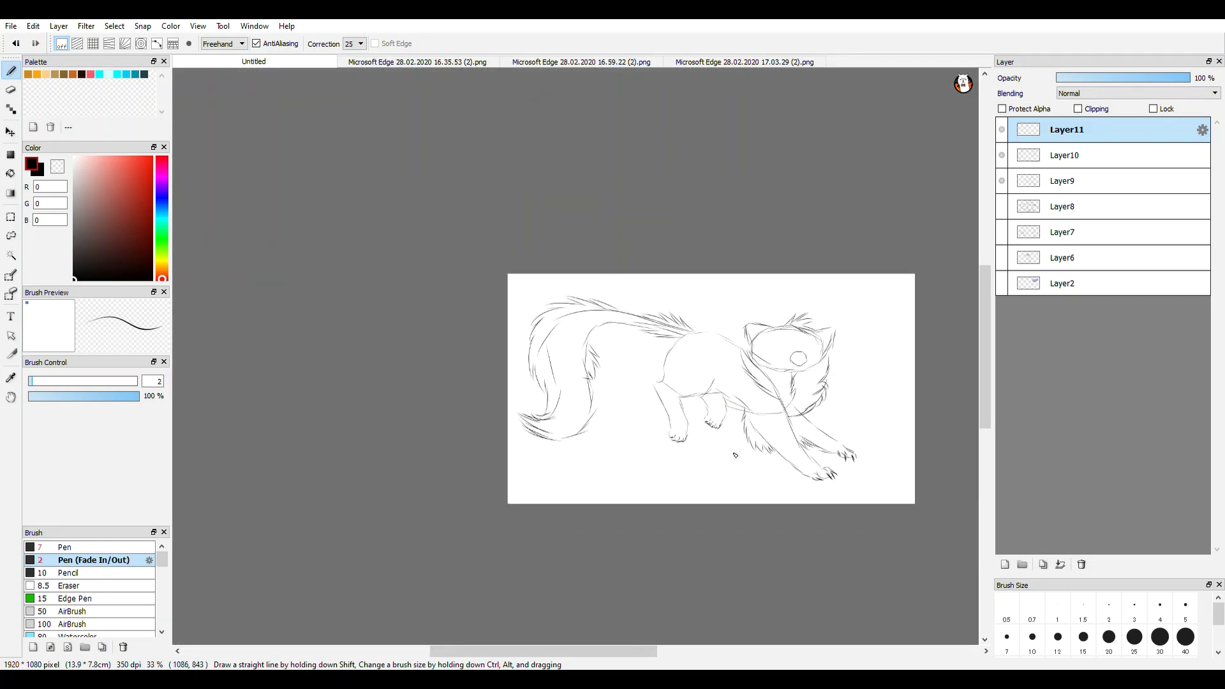
- Add a new layer directly above Layer10 and set the pen color to red (255, 23, 0)
scroll(802, 401, "up", 3)
left_click(1078, 156)
scroll(606, 327, "up", 1)
left_click(1005, 564)
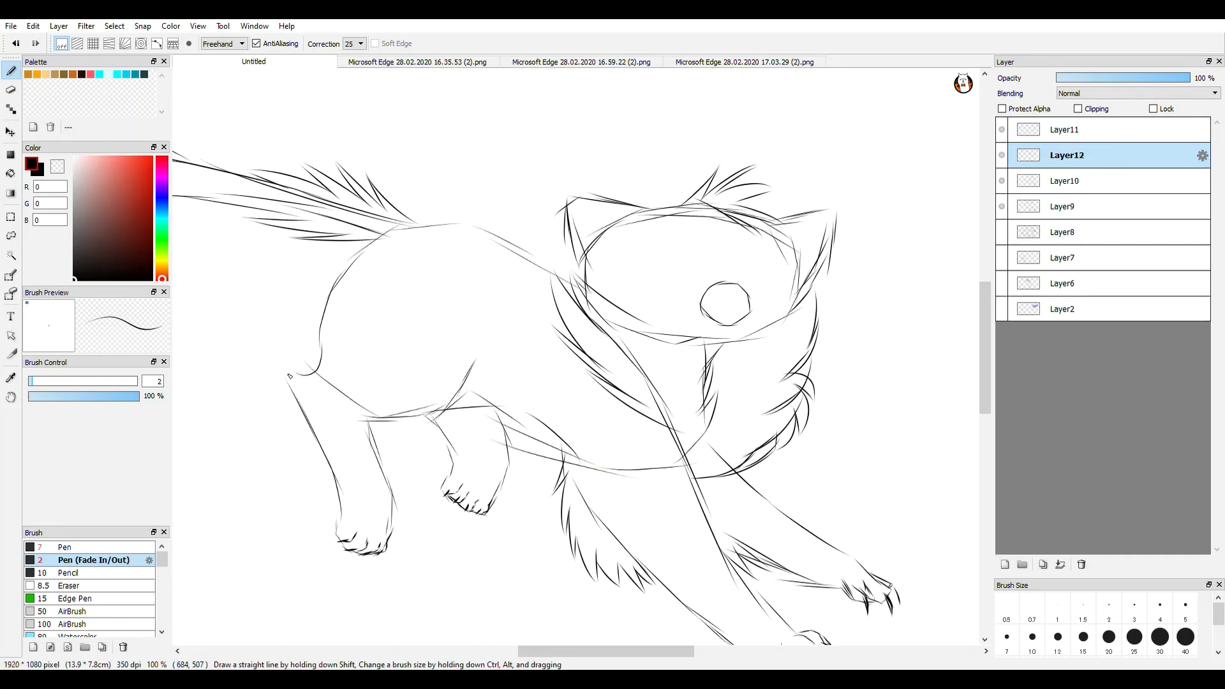
left_click(151, 157)
- Outline the torso in red along the back, down the shoulder and back along the belly to the flank
key("ctrl+z")
key("ctrl+z")
left_click_drag(398, 221, 370, 307)
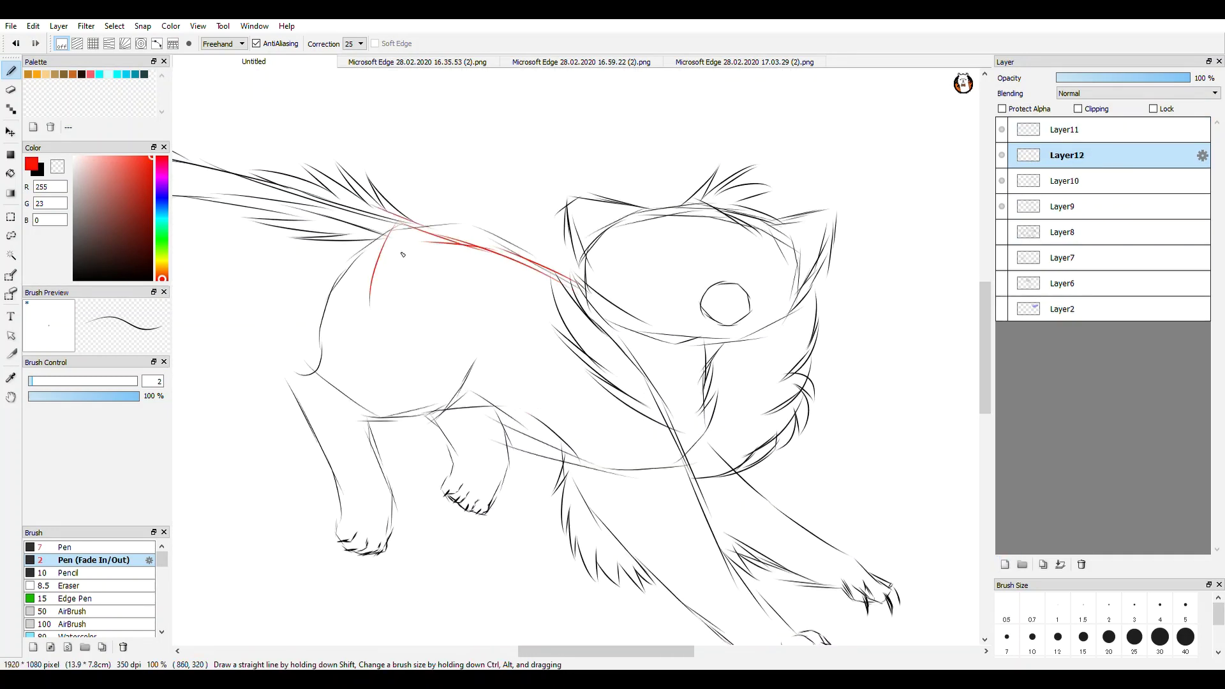
key("ctrl+z")
mouse_move(596, 301)
left_mouse_down()
mouse_move(629, 393)
mouse_move(616, 448)
left_mouse_up()
left_click_drag(625, 447, 563, 443)
left_click_drag(540, 449, 382, 362)
left_click_drag(470, 414, 388, 333)
left_click_drag(438, 232, 448, 237)
scroll(598, 413, "down", 2)
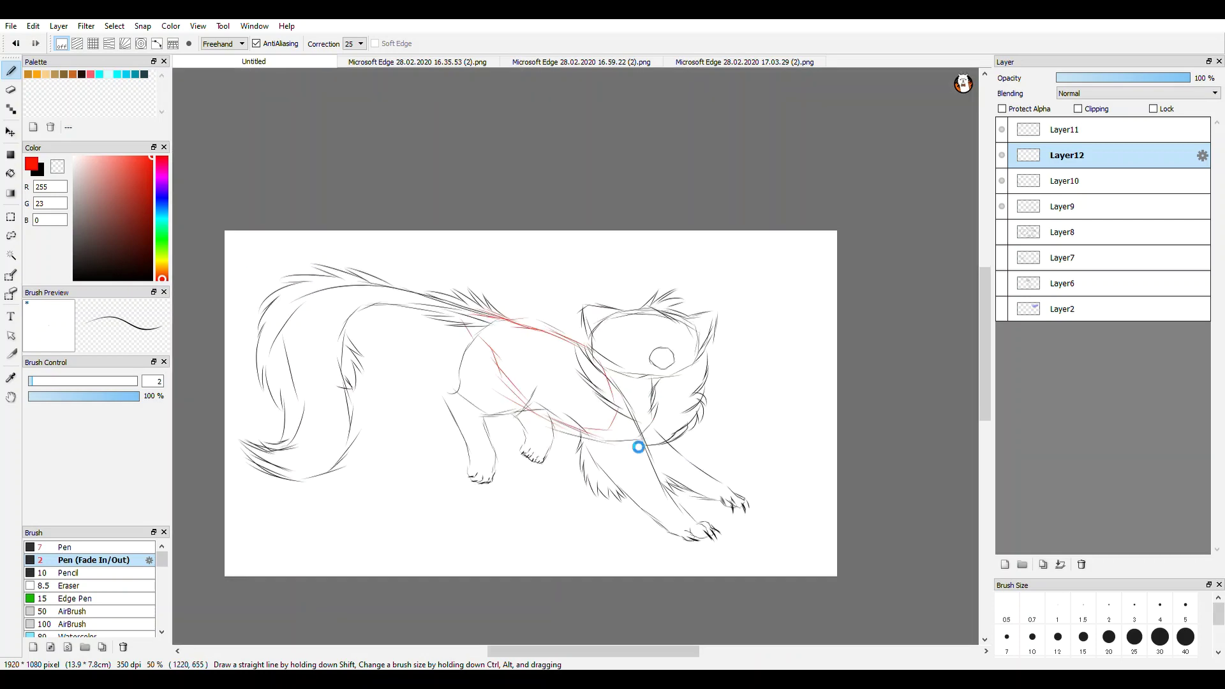
- Hatch the front of the torso with diagonal red fur strokes, from the belly up to the shoulder
scroll(620, 420, "up", 3)
mouse_move(604, 339)
left_mouse_down()
mouse_move(609, 391)
mouse_move(609, 366)
left_mouse_up()
left_click_drag(604, 332, 601, 370)
left_click_drag(431, 367, 592, 461)
left_click_drag(492, 412, 648, 464)
left_click_drag(507, 371, 663, 447)
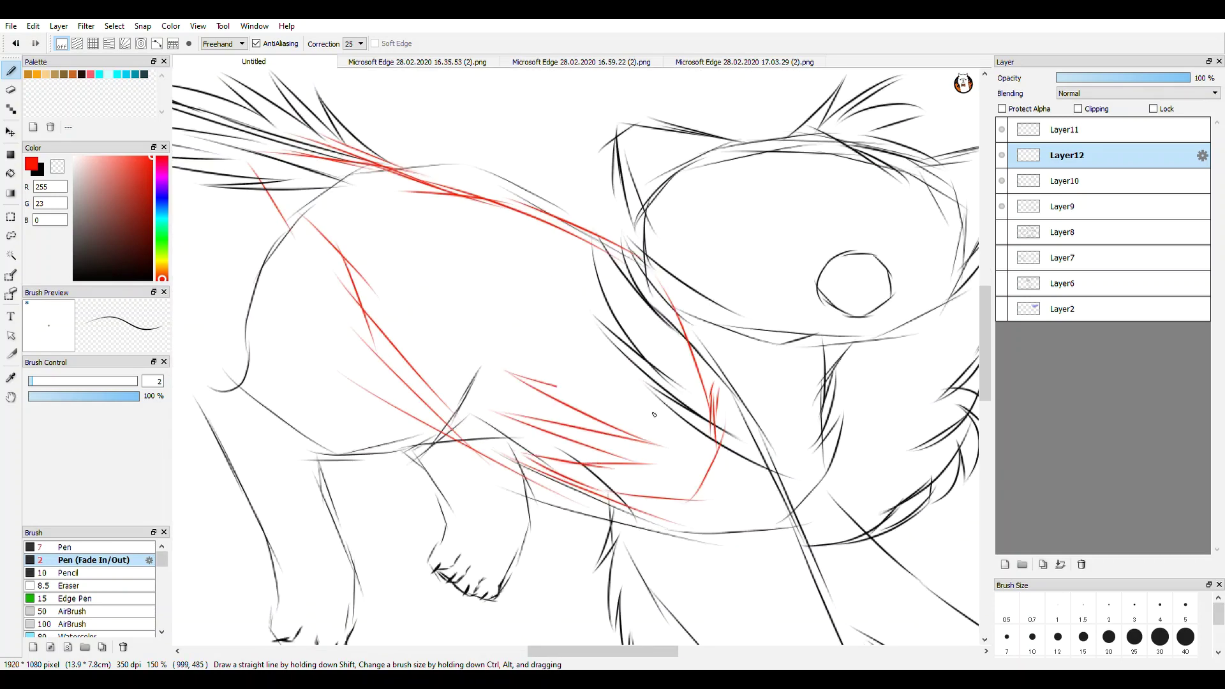
left_click_drag(507, 337, 642, 409)
left_click_drag(512, 295, 666, 384)
left_click_drag(521, 263, 663, 336)
left_click_drag(540, 224, 651, 287)
- Fill the upper back and middle of the torso with dense diagonal red fur strokes
left_click_drag(451, 227, 590, 276)
left_click_drag(458, 239, 585, 303)
left_click_drag(408, 235, 578, 304)
left_click_drag(438, 254, 565, 320)
left_click_drag(463, 292, 594, 368)
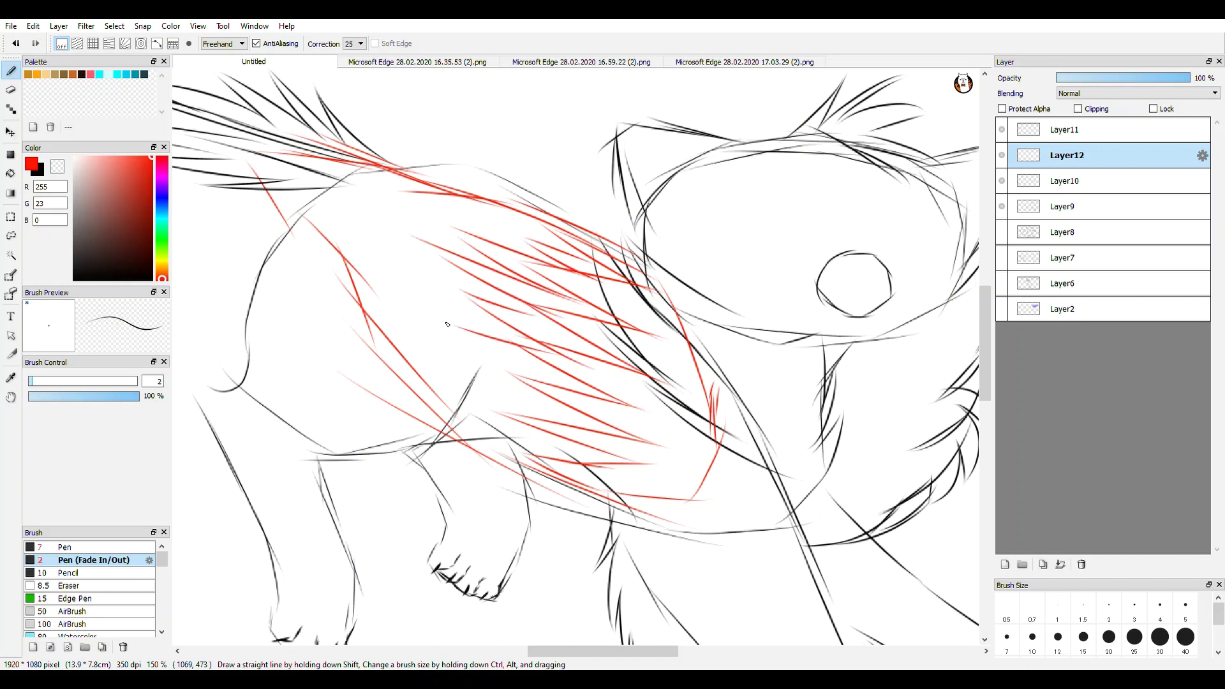
left_click_drag(460, 337, 592, 408)
left_click_drag(449, 352, 587, 418)
left_click_drag(453, 383, 559, 454)
left_click_drag(562, 358, 569, 381)
mouse_move(640, 289)
left_mouse_down()
mouse_move(457, 220)
mouse_move(464, 260)
left_mouse_up()
- Extend the diagonal red fur strokes over the rear flank up to the tail base
mouse_move(370, 207)
left_mouse_down()
mouse_move(460, 258)
mouse_move(498, 316)
left_mouse_up()
left_click_drag(359, 250, 478, 351)
left_click_drag(374, 287, 515, 383)
mouse_move(399, 324)
left_mouse_down()
mouse_move(521, 414)
mouse_move(510, 451)
left_mouse_up()
left_click_drag(444, 295, 492, 386)
left_click_drag(365, 257, 491, 324)
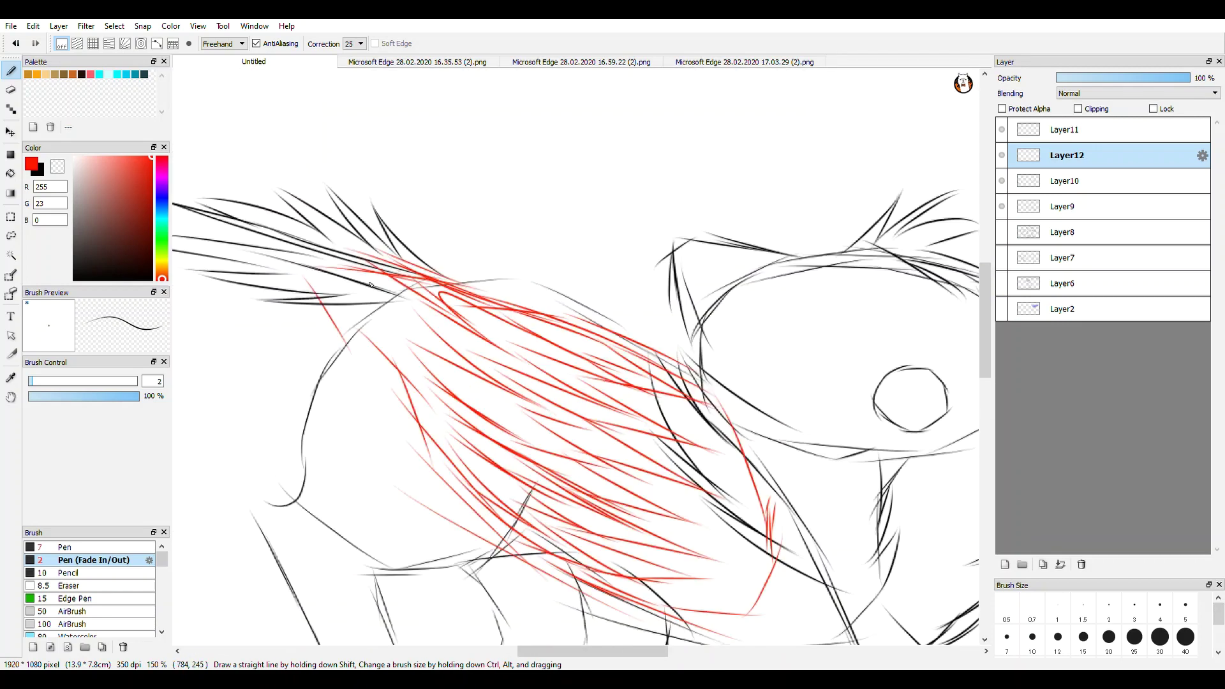
left_click_drag(337, 279, 464, 375)
left_click_drag(321, 271, 432, 405)
- Draw a small cluster of short curved red strokes at the front of the torso outline beside the mane
left_click_drag(769, 573, 617, 344)
scroll(618, 344, "up", 2)
scroll(618, 338, "down", 2)
scroll(618, 338, "up", 1)
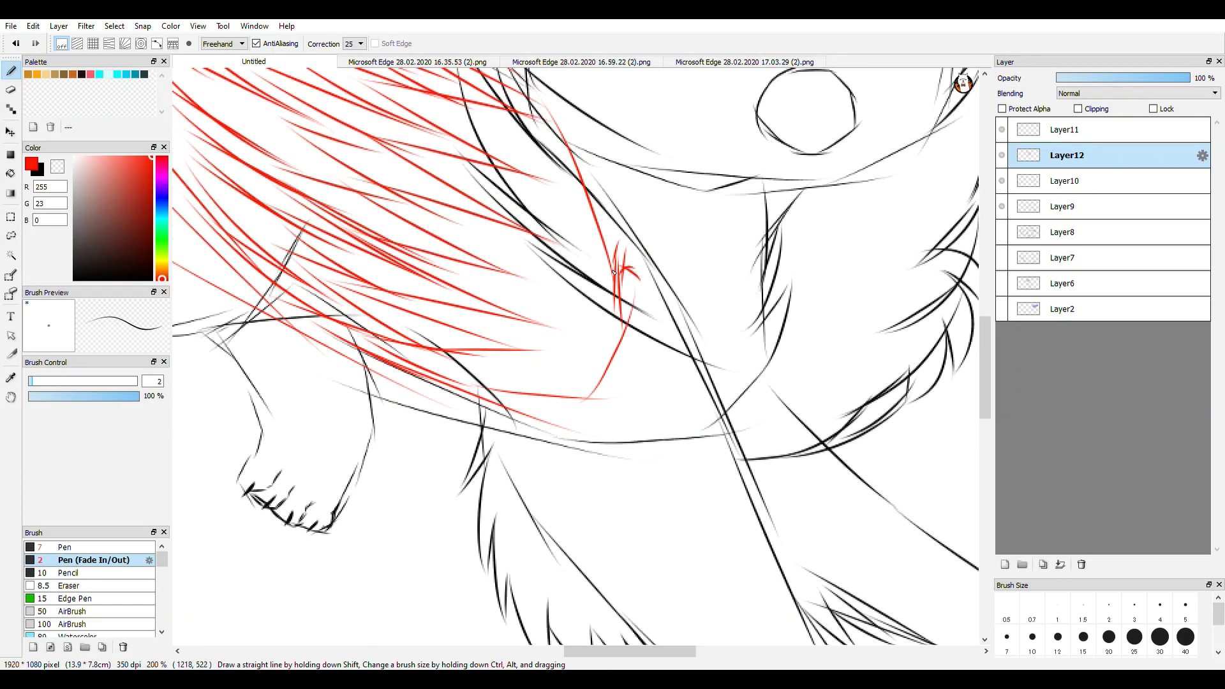
scroll(623, 271, "up", 2)
mouse_move(582, 233)
left_mouse_down()
mouse_move(664, 241)
mouse_move(606, 300)
left_mouse_up()
scroll(600, 259, "up", 2)
left_click_drag(599, 261, 517, 298)
left_click_drag(599, 229, 515, 273)
scroll(571, 273, "down", 2)
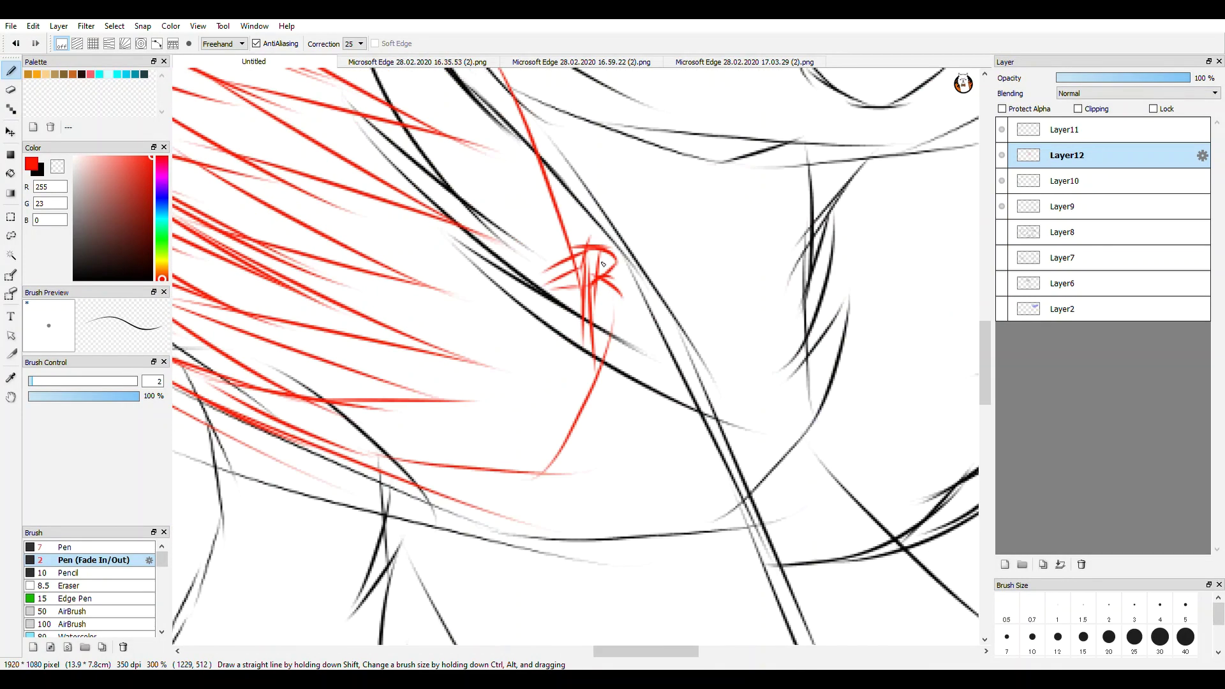
- Erase parts of the small red stroke cluster at the front of the torso
scroll(571, 322, "down", 2)
scroll(613, 294, "up", 1)
key("e")
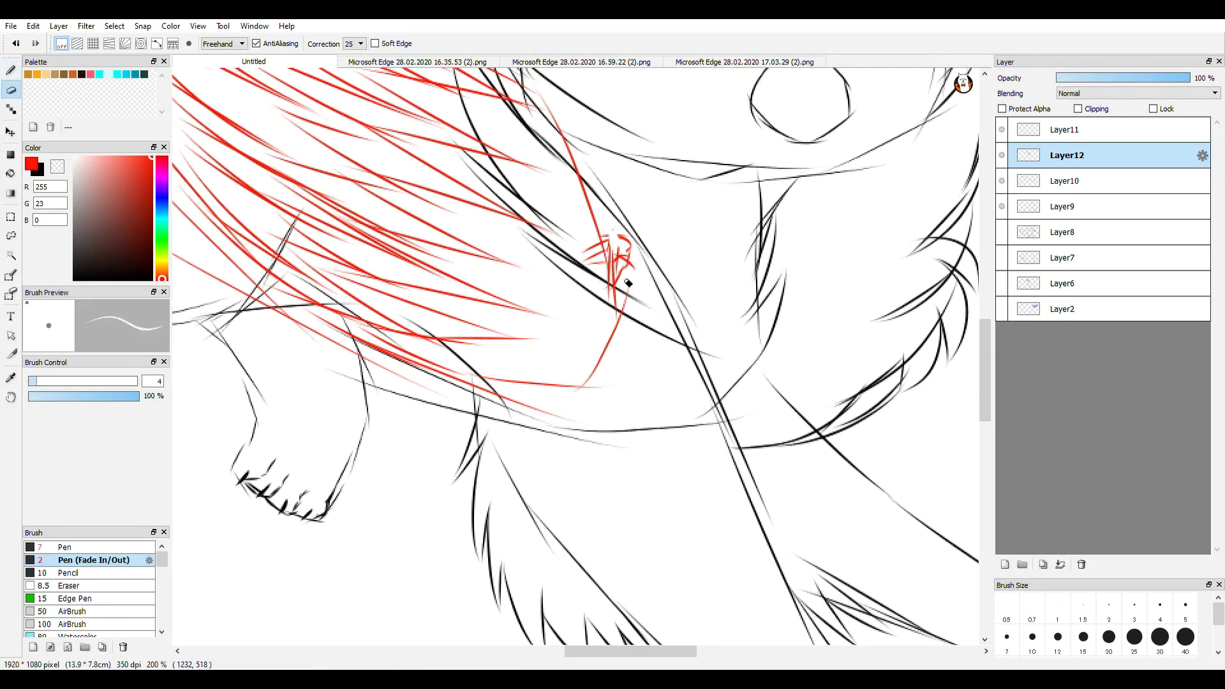
scroll(638, 275, "down", 5)
scroll(692, 336, "up", 1)
- Return to the red pen and add fur strokes above the shoulder just behind the head
left_click(11, 70)
scroll(603, 280, "up", 3)
mouse_move(565, 159)
left_mouse_down()
mouse_move(642, 232)
mouse_move(637, 216)
left_mouse_up()
left_click_drag(501, 131, 598, 197)
left_click_drag(502, 135, 562, 187)
scroll(554, 195, "down", 5)
- Draw the rounded outlines of both eyes in red above the muzzle
scroll(599, 210, "up", 9)
mouse_move(649, 271)
left_mouse_down()
mouse_move(727, 257)
mouse_move(595, 246)
mouse_move(534, 223)
mouse_move(671, 275)
mouse_move(752, 267)
mouse_move(720, 314)
mouse_move(633, 305)
mouse_move(607, 181)
mouse_move(581, 331)
left_mouse_up()
scroll(440, 261, "down", 1)
scroll(659, 272, "up", 1)
scroll(727, 263, "down", 4)
scroll(721, 256, "up", 5)
scroll(657, 274, "down", 3)
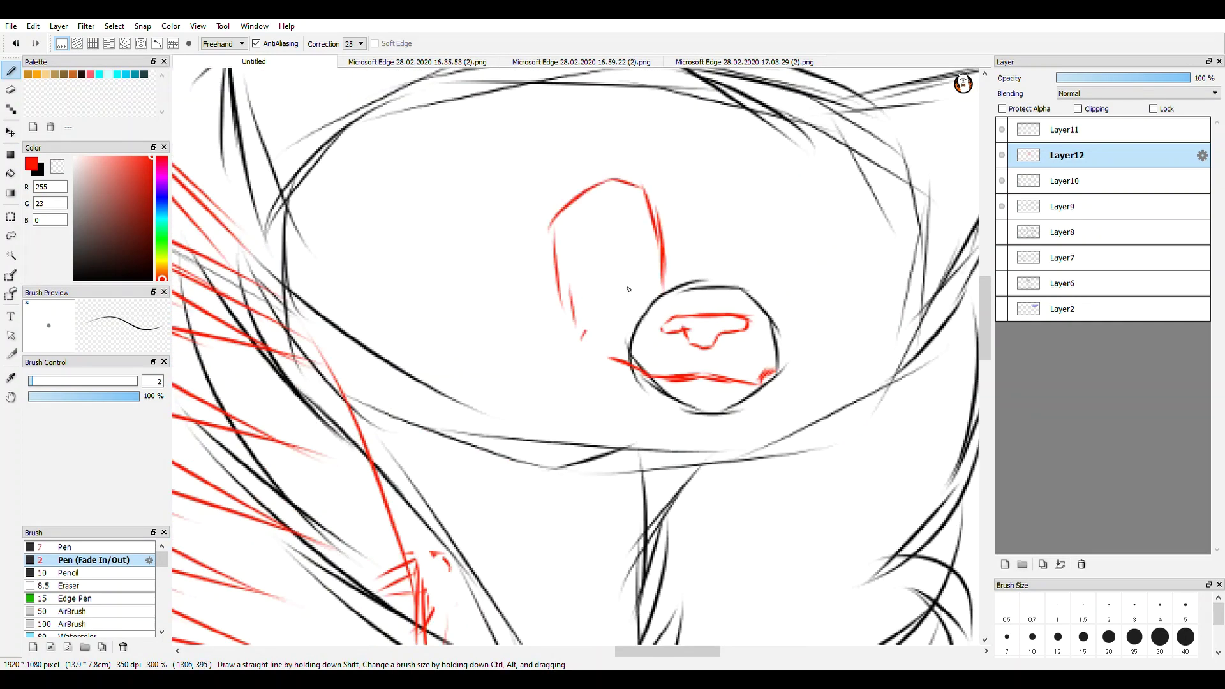
left_click_drag(651, 296, 583, 330)
left_click_drag(717, 245, 725, 279)
- Add narrow upright pupils and lower-lid lines inside both red eyes
scroll(789, 289, "down", 4)
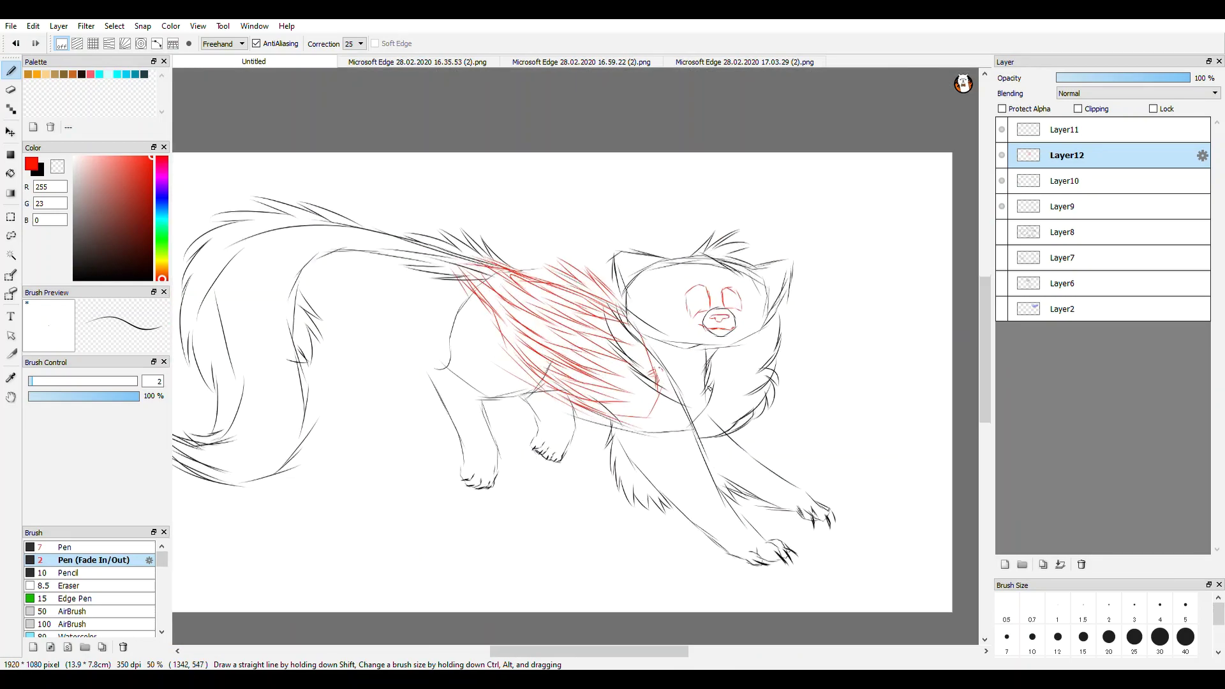
scroll(676, 211, "up", 6)
left_click_drag(669, 206, 722, 377)
left_click_drag(740, 375, 731, 206)
scroll(713, 207, "down", 1)
left_click_drag(633, 291, 685, 355)
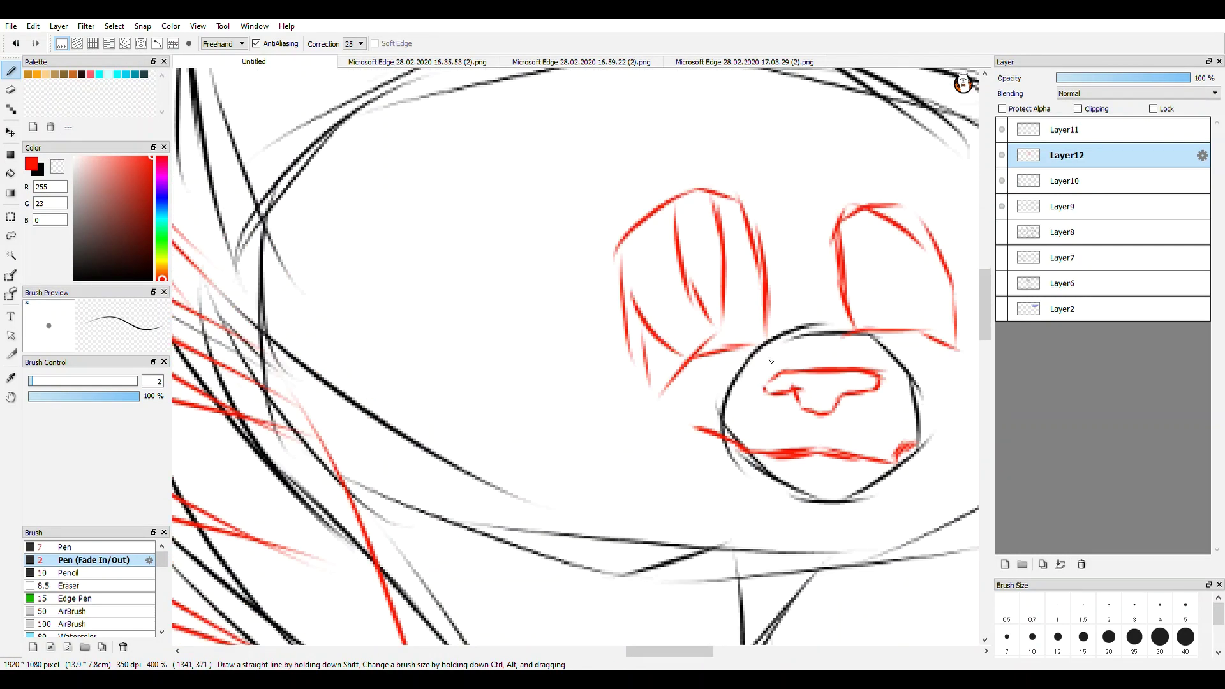
left_click_drag(765, 317, 742, 343)
scroll(738, 350, "down", 2)
scroll(839, 321, "up", 1)
mouse_move(809, 277)
left_mouse_down()
mouse_move(806, 337)
mouse_move(727, 385)
left_mouse_up()
- Draw short curved red strokes at the wrist, just behind the farther front paw
scroll(829, 338, "up", 2)
scroll(733, 448, "down", 6)
scroll(783, 480, "up", 3)
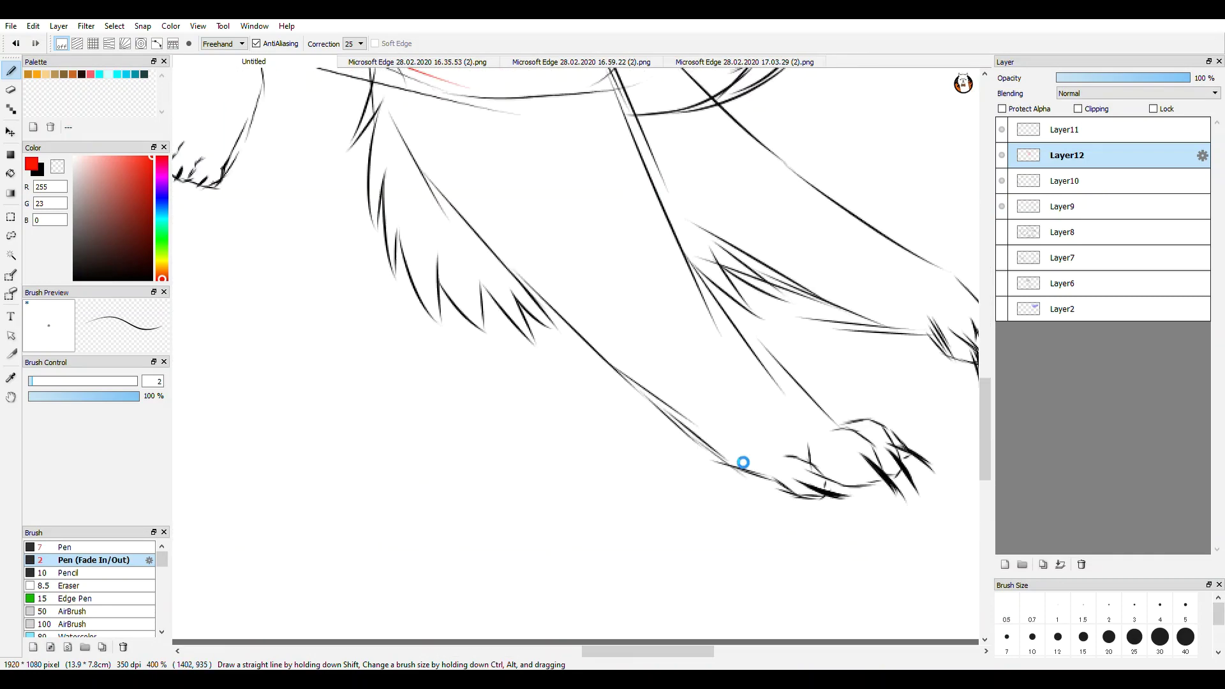
scroll(737, 440, "down", 2)
scroll(722, 365, "up", 3)
mouse_move(699, 327)
left_mouse_down()
mouse_move(742, 340)
mouse_move(645, 349)
left_mouse_up()
scroll(741, 391, "up", 2)
left_click_drag(747, 353, 753, 402)
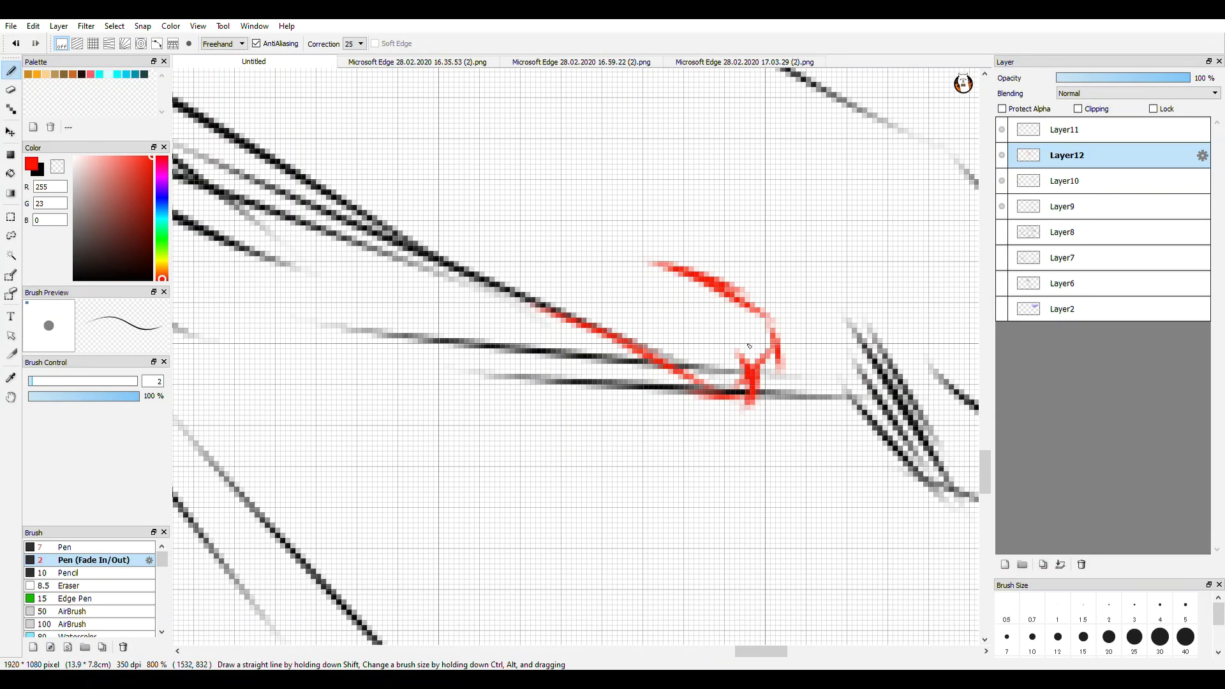
scroll(666, 435, "down", 6)
scroll(666, 425, "up", 6)
left_click_drag(668, 380, 717, 411)
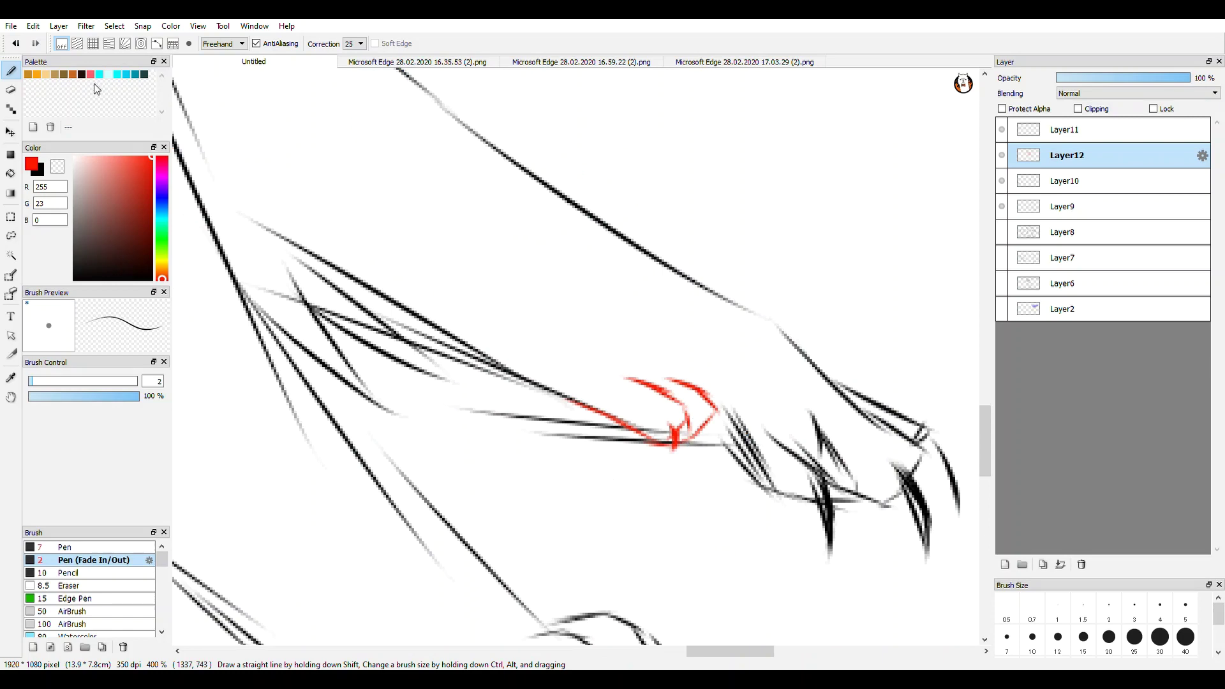
- Erase the stray end of the red stroke near the farther front paw
left_click(10, 90)
mouse_move(644, 386)
left_mouse_down()
mouse_move(688, 410)
mouse_move(628, 380)
left_mouse_up()
scroll(670, 469, "down", 7)
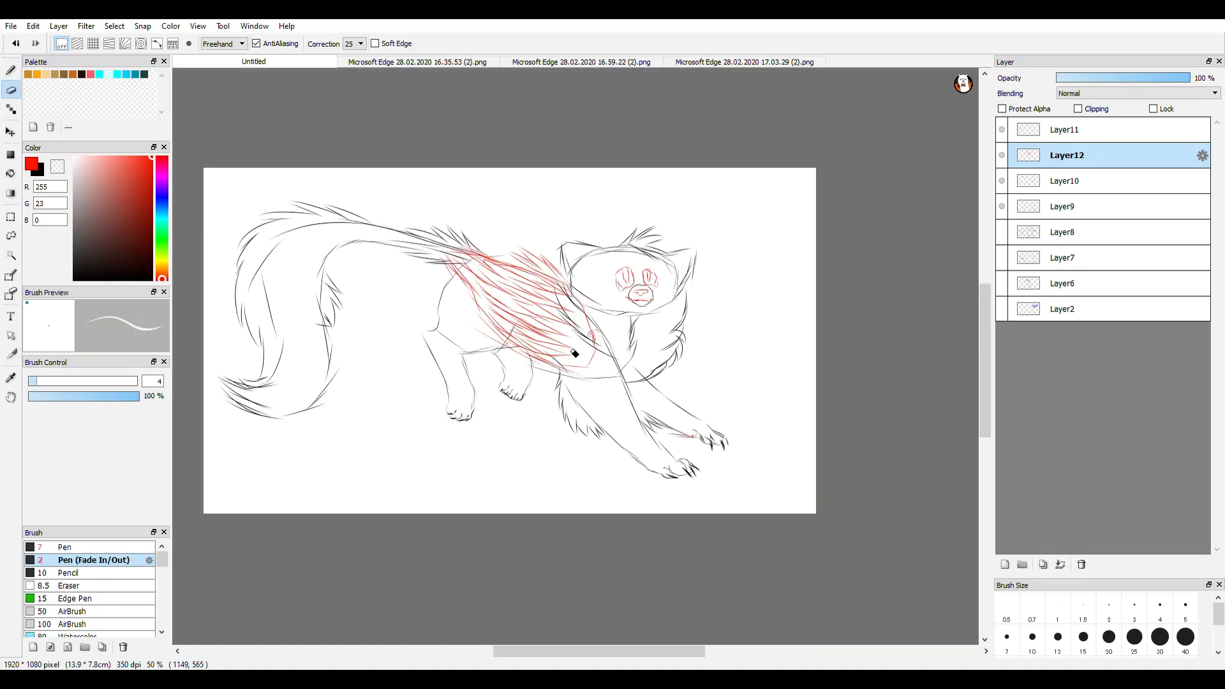
left_click_drag(571, 349, 597, 351)
left_click(1013, 178)
left_click(1039, 135)
left_click(1038, 156)
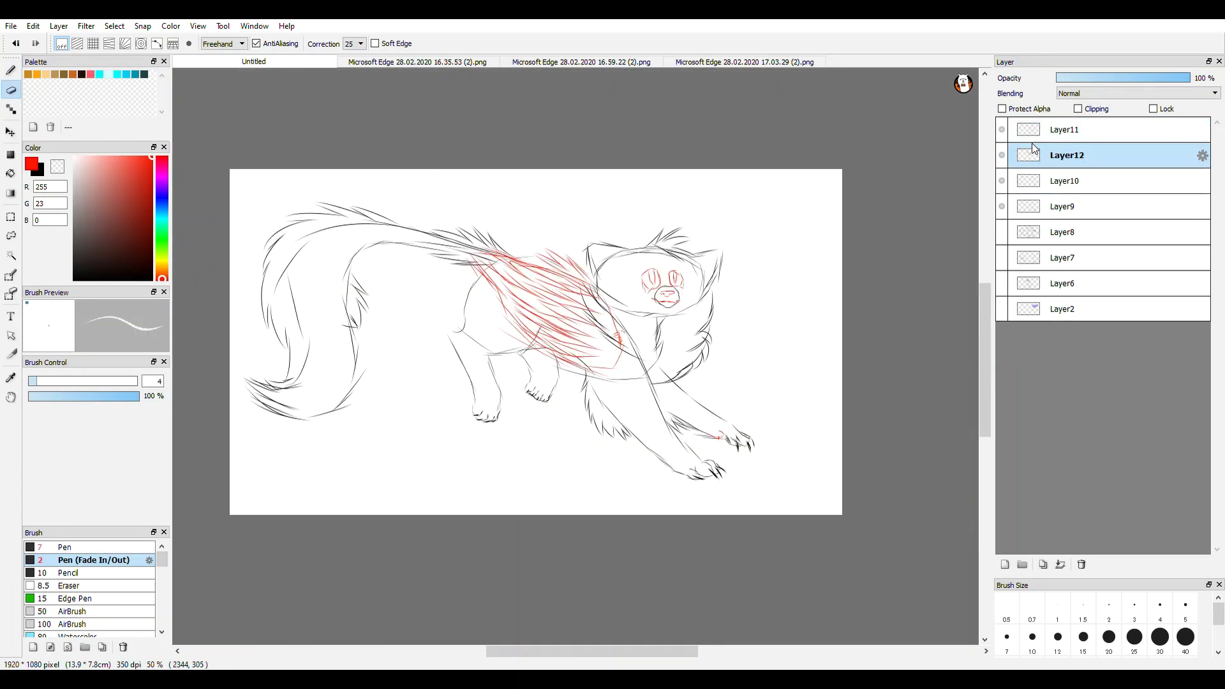
left_click(1010, 133)
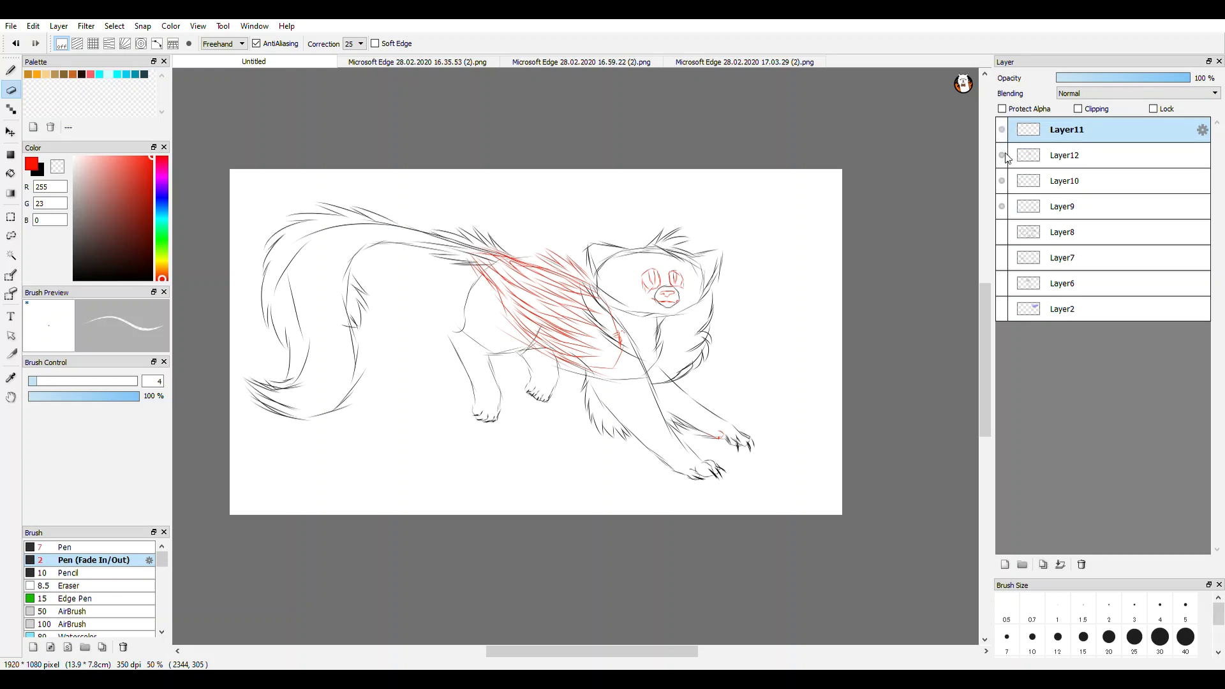
left_click(1002, 177)
left_click(1002, 177)
left_click(1038, 160)
left_click(1034, 136)
left_click(1082, 77)
left_click(1046, 156)
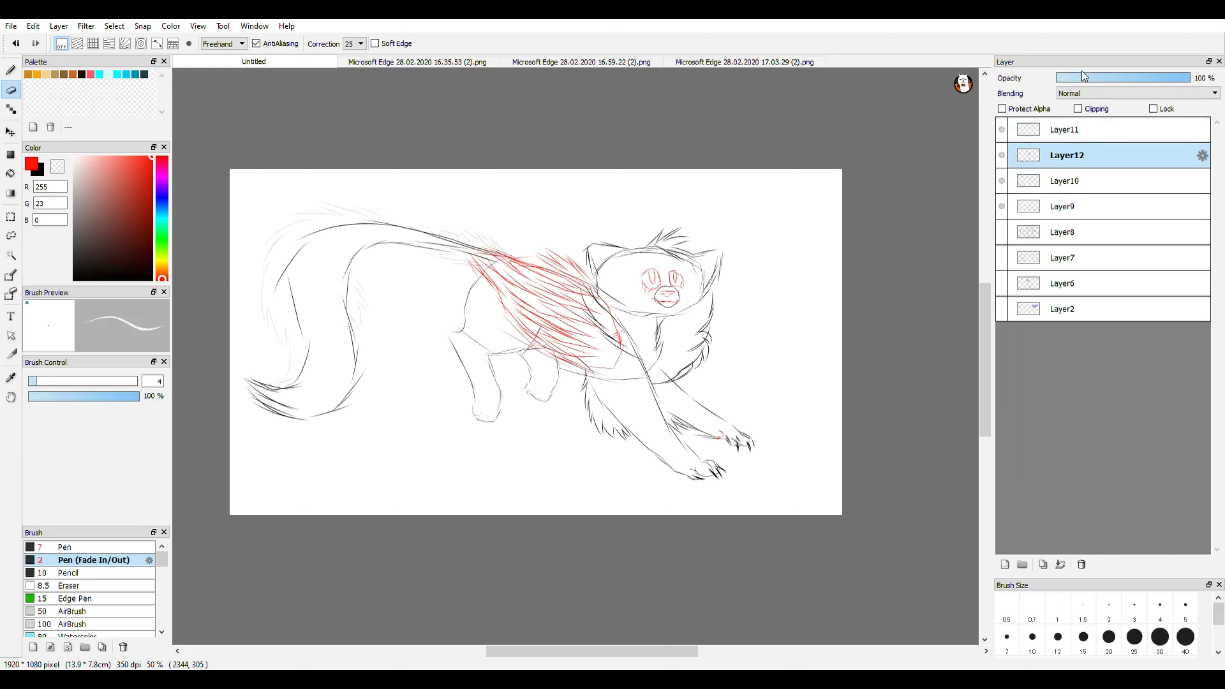
left_click(1081, 76)
left_click(1046, 181)
left_click(1074, 76)
left_click(1046, 206)
left_click(1067, 79)
left_click_drag(1085, 78, 1192, 79)
left_click(1066, 181)
left_click(1065, 158)
left_click(1059, 132)
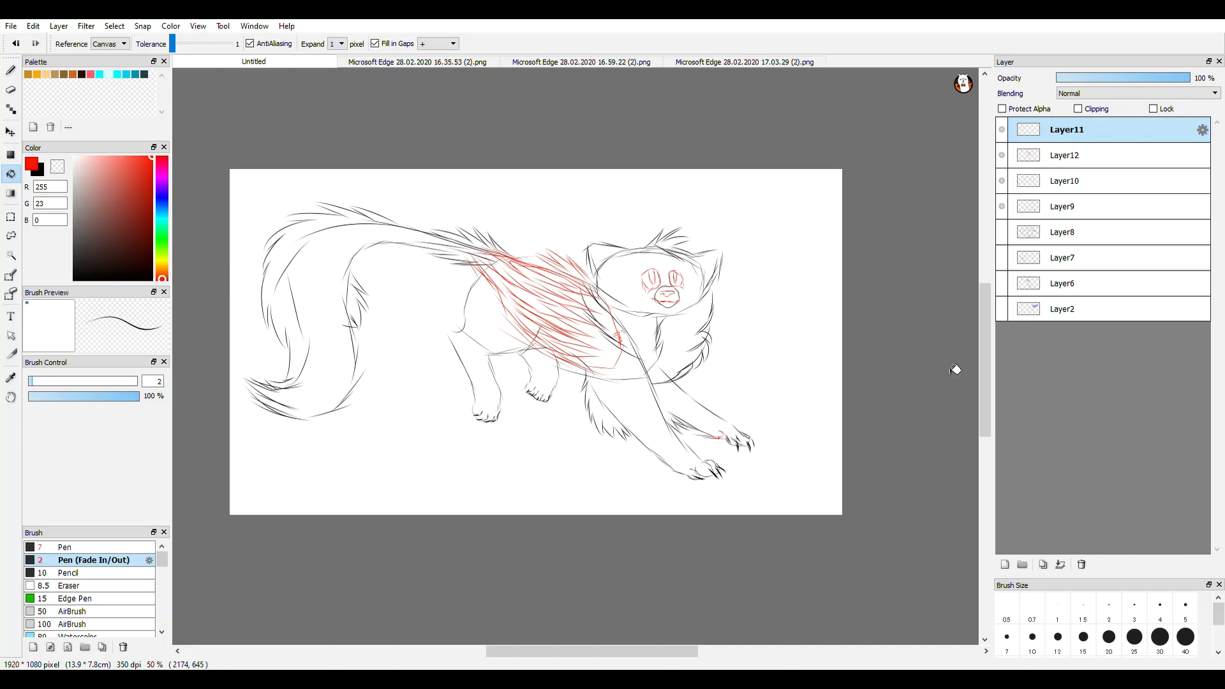
- Fade Layer11, Layer12, Layer10 and Layer9 to a faint sketch, with Layer9 at 9% opacity
left_click(1072, 78)
left_click(1053, 155)
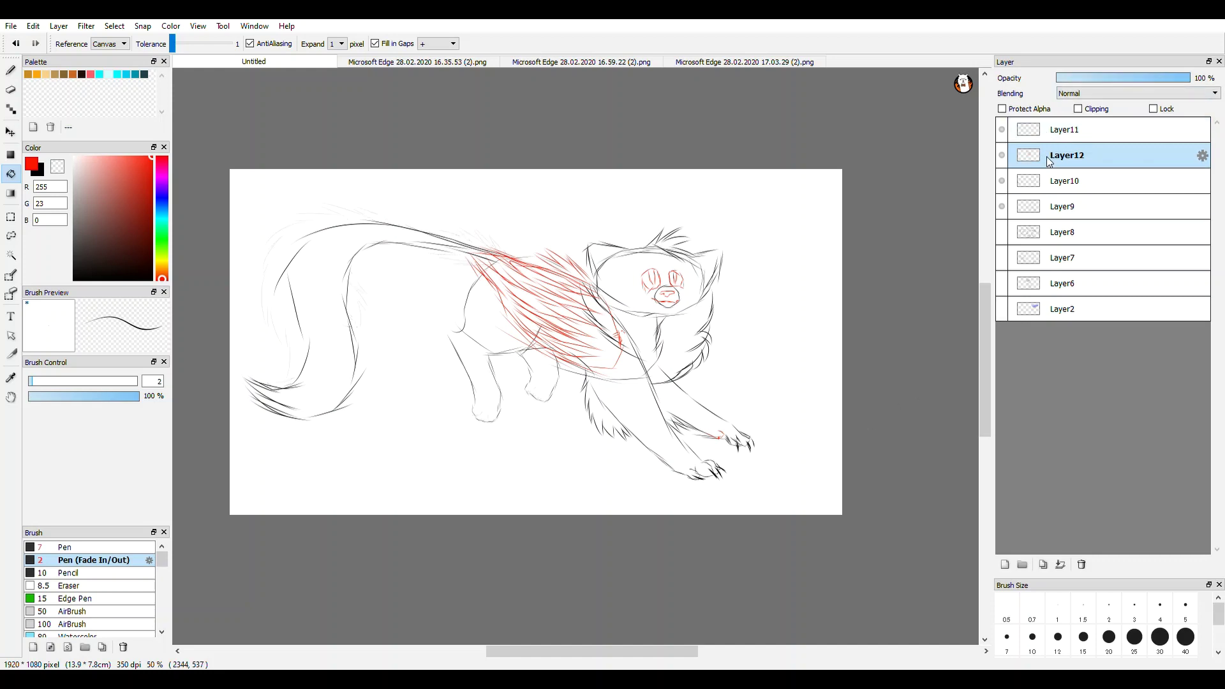
left_click(1072, 78)
left_click(1043, 179)
left_click(1078, 78)
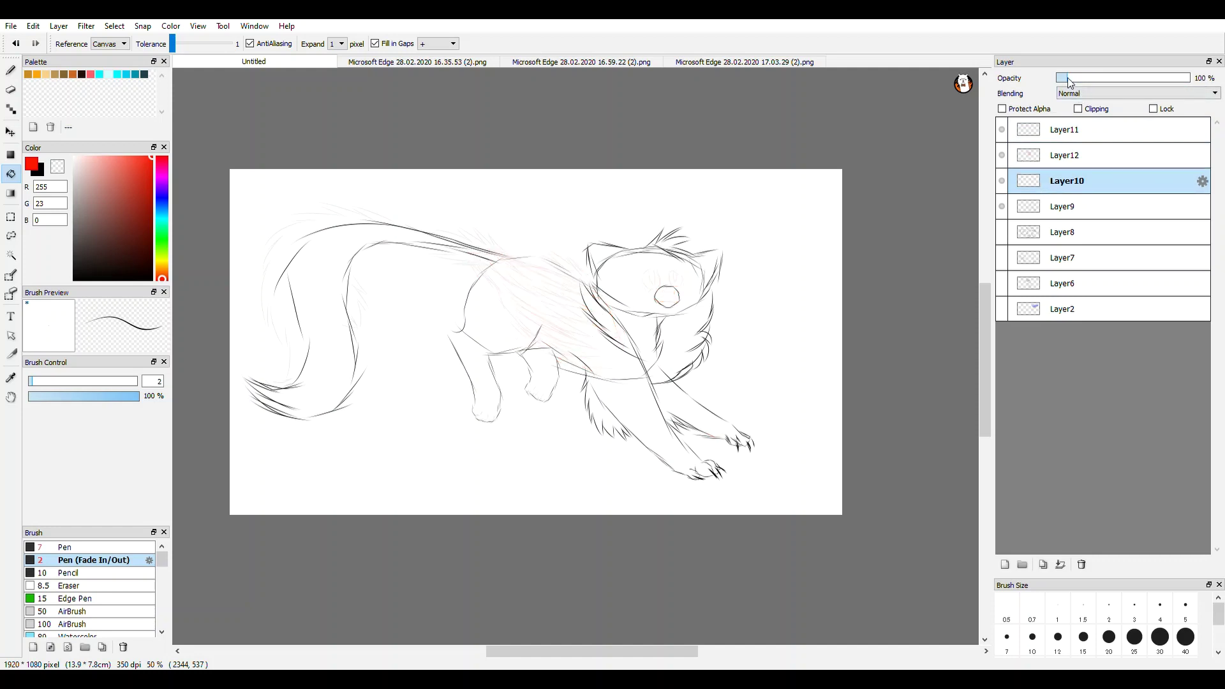
left_click(1054, 208)
left_click(1069, 78)
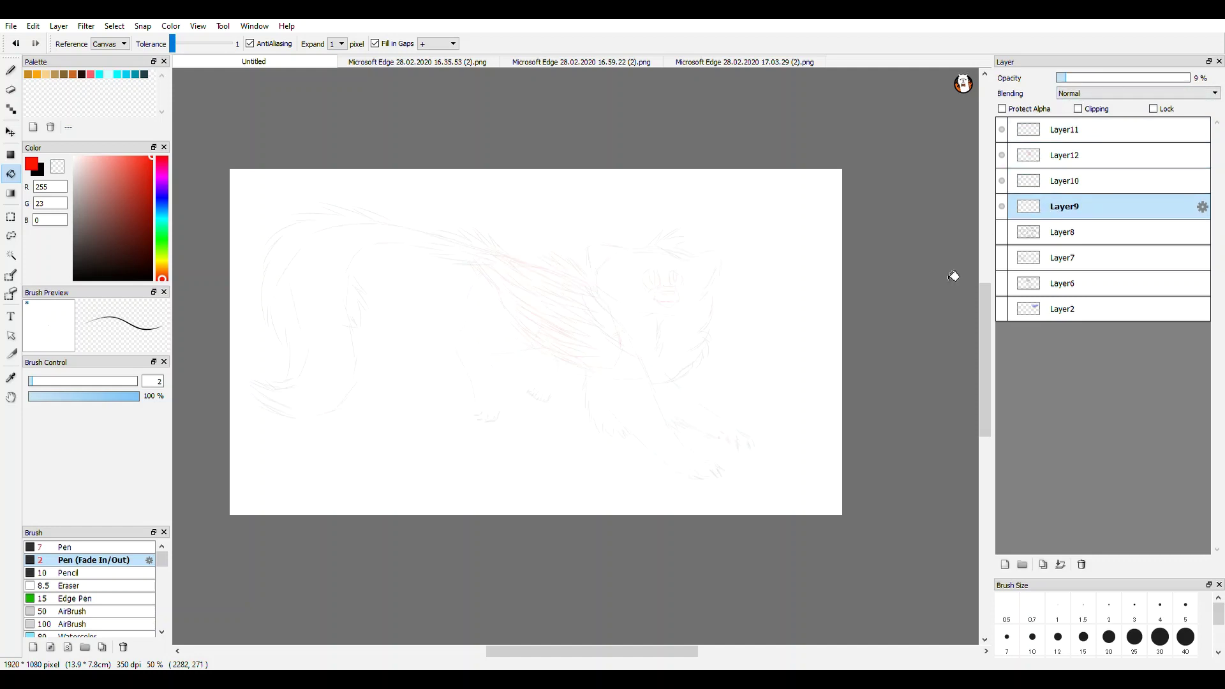
- Fine-tune the faded sketch layers, setting Layer9 to 14% opacity and Layer10, Layer12 and Layer11 to 16%
scroll(687, 397, "up", 1)
left_click(1074, 78)
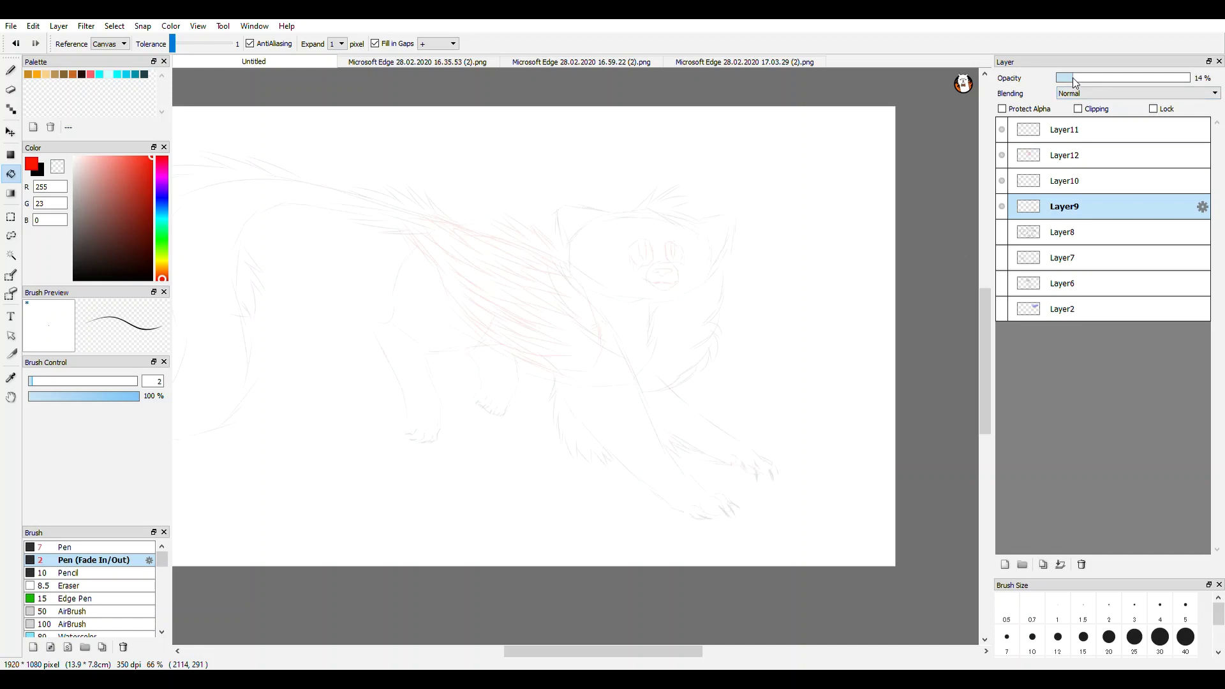
left_click(1037, 187)
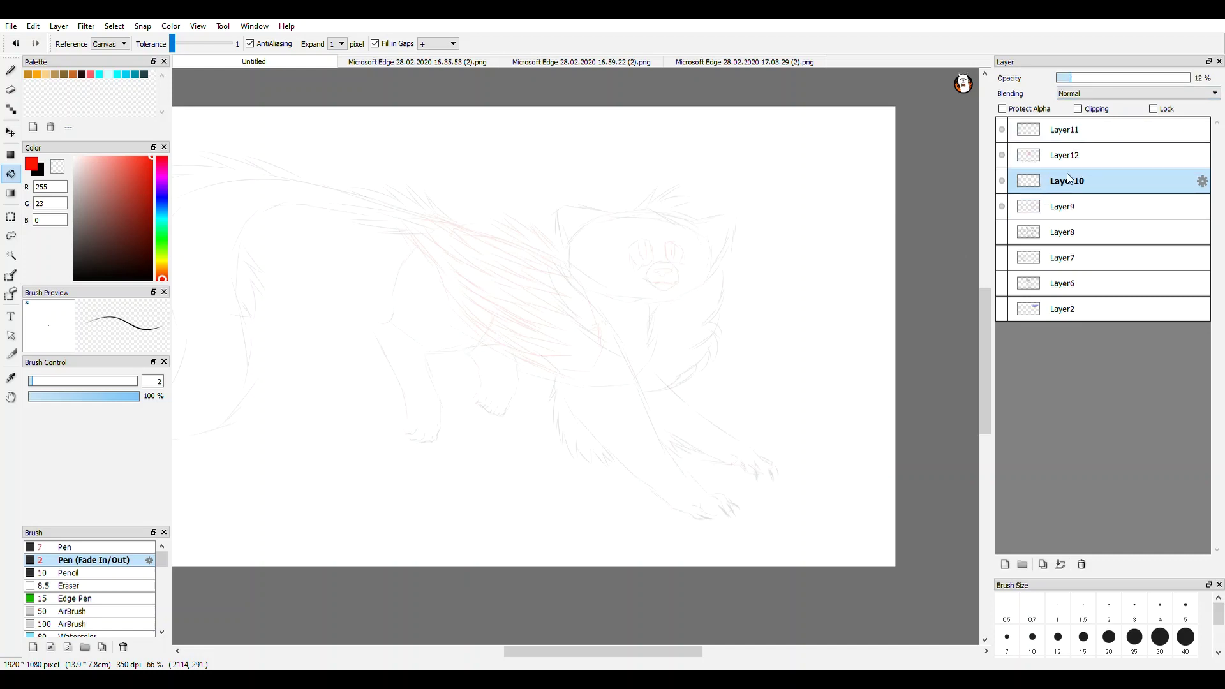
left_click(1064, 154)
left_click(1046, 136)
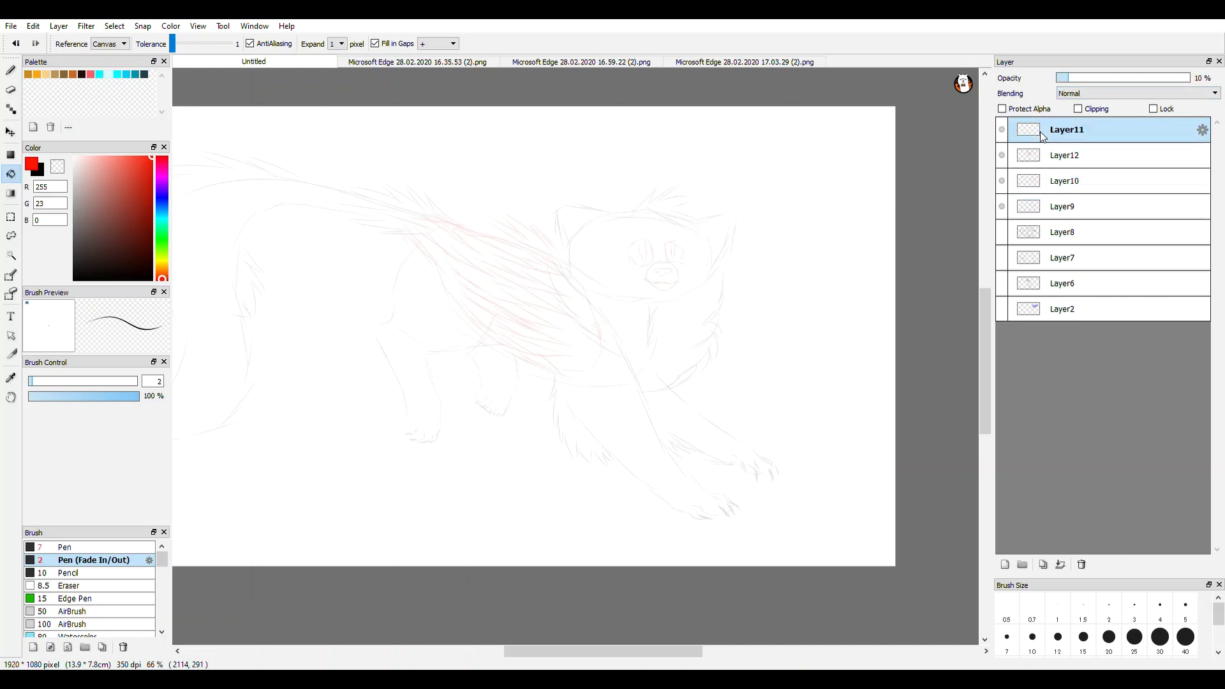
left_click(1048, 199)
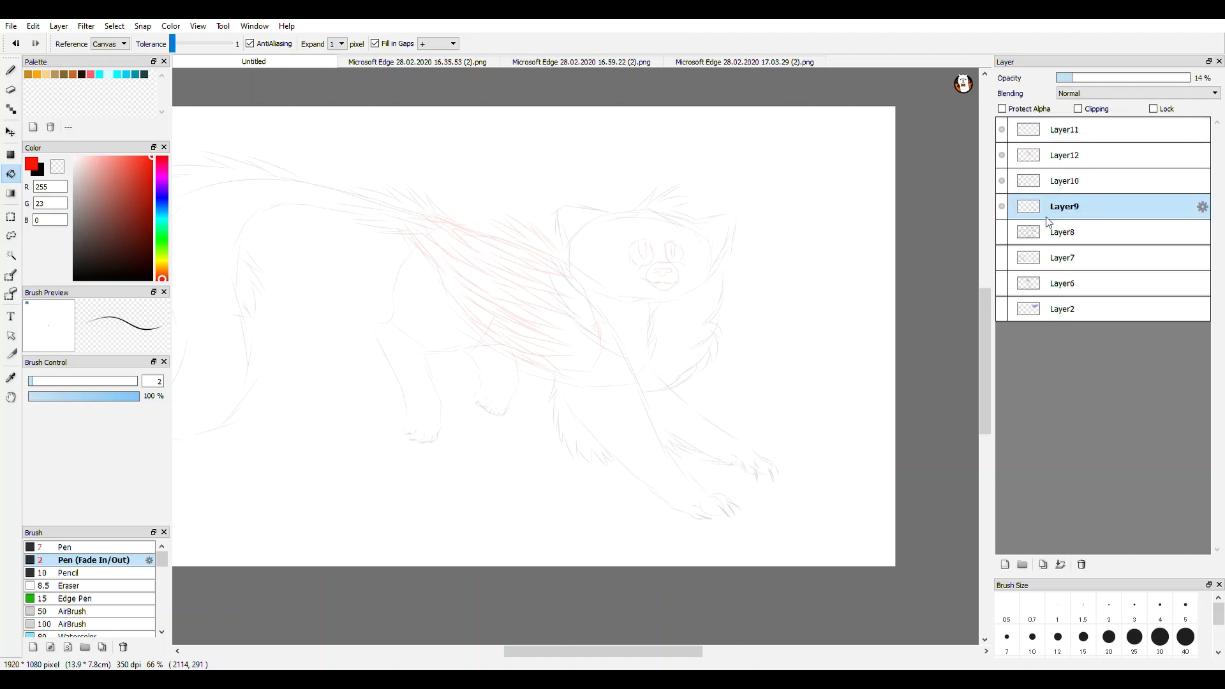
left_click(1044, 231)
left_click(1040, 207)
left_click(1051, 182)
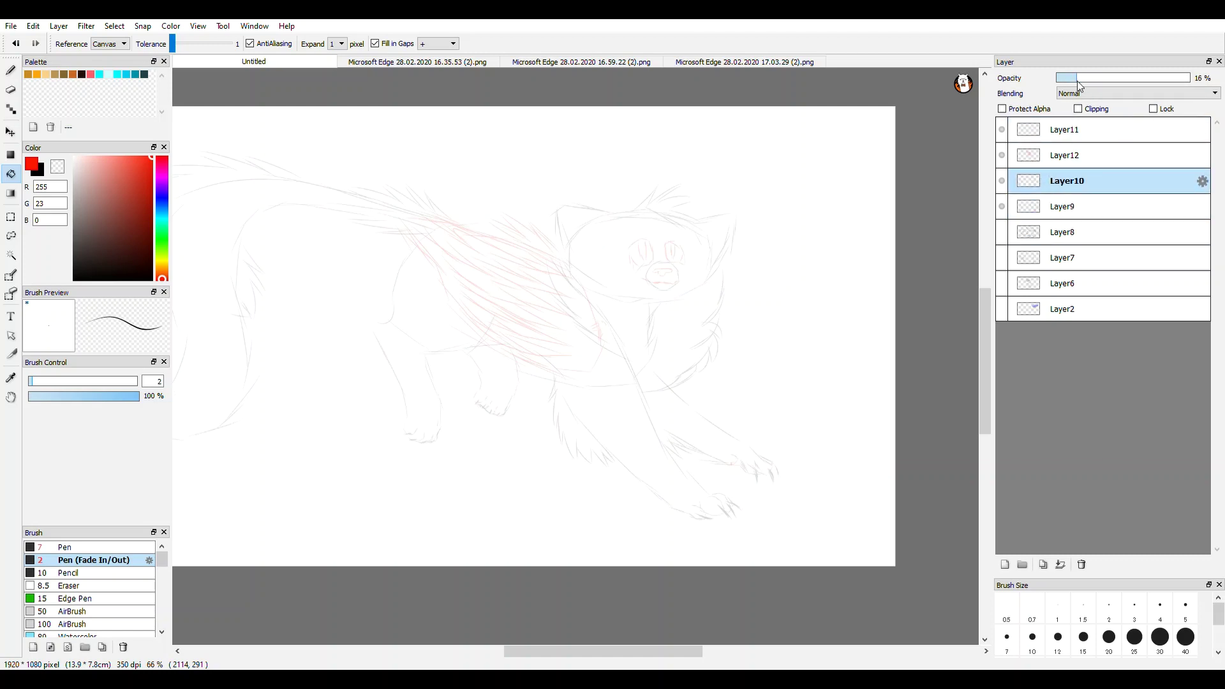
left_click(1059, 155)
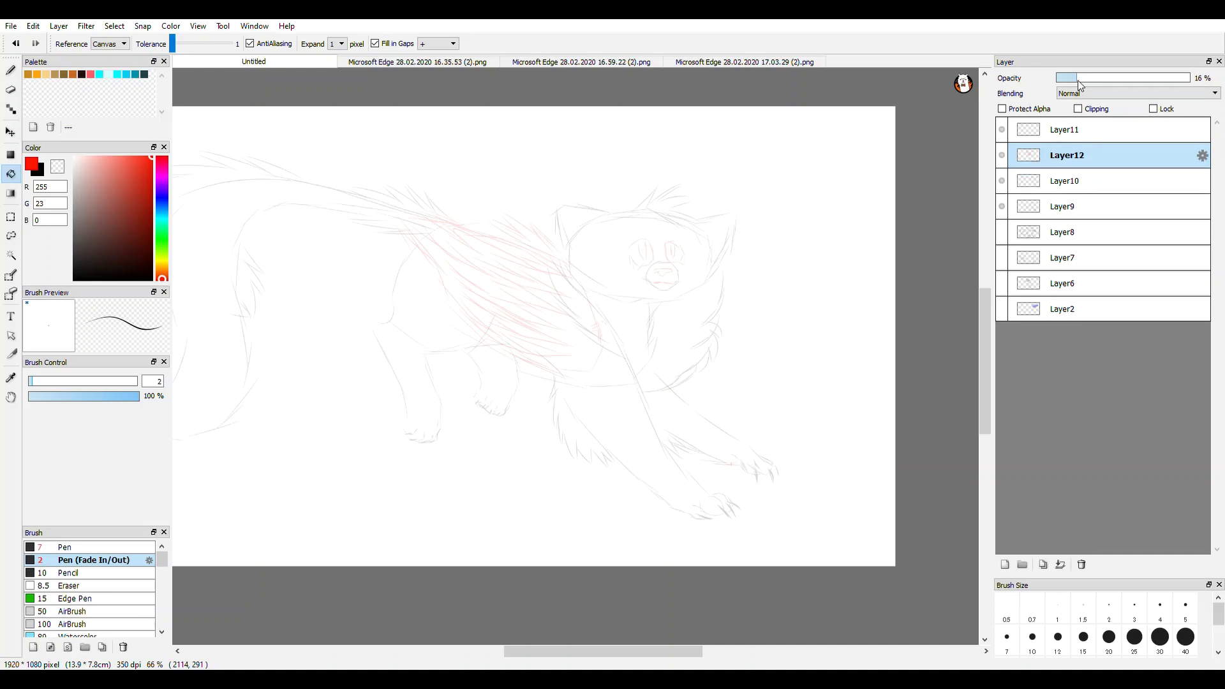
left_click(1049, 136)
scroll(729, 451, "down", 2)
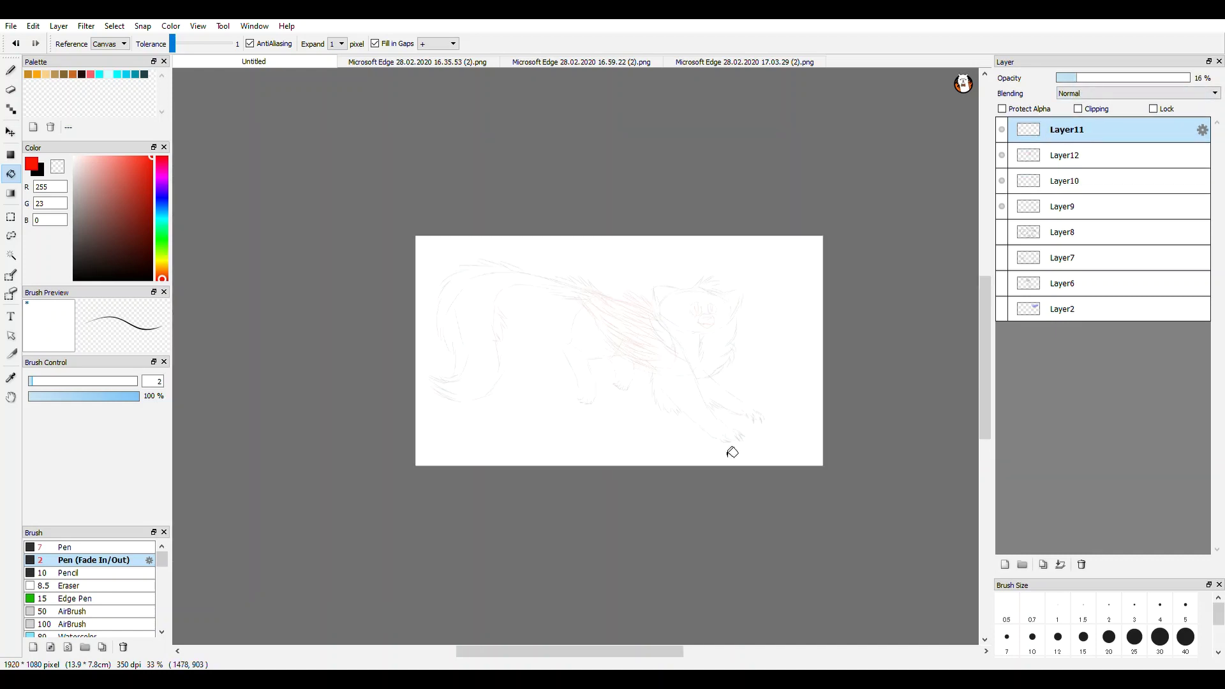
scroll(724, 465, "up", 1)
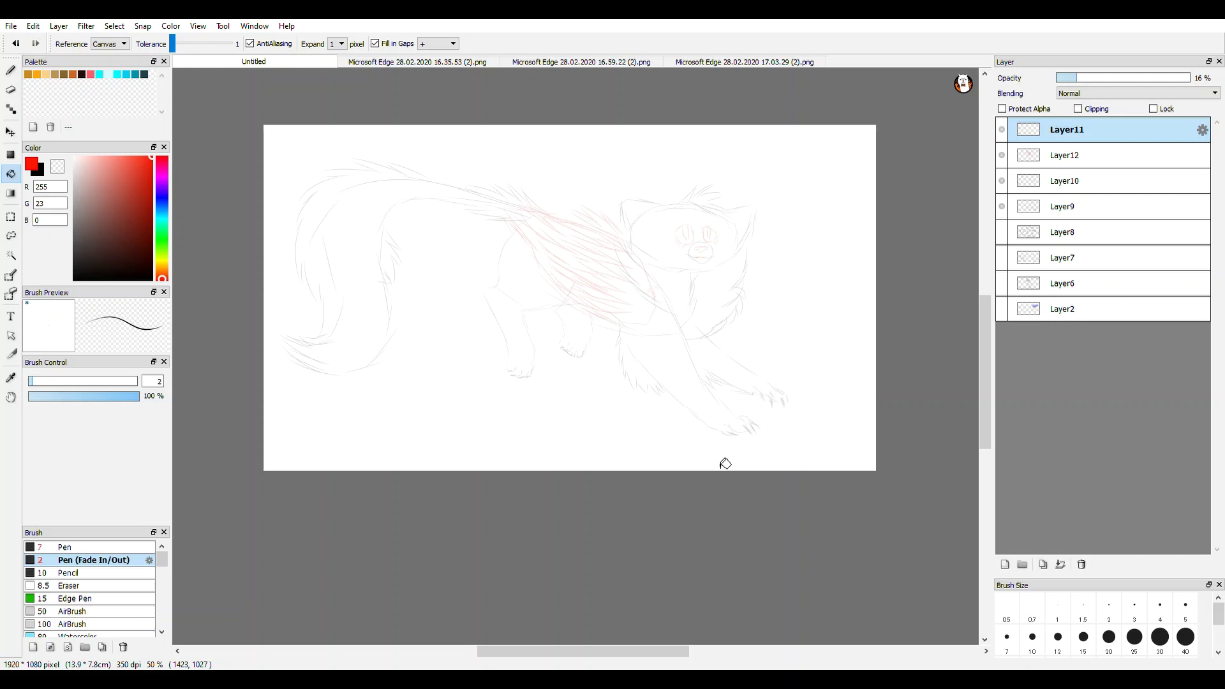
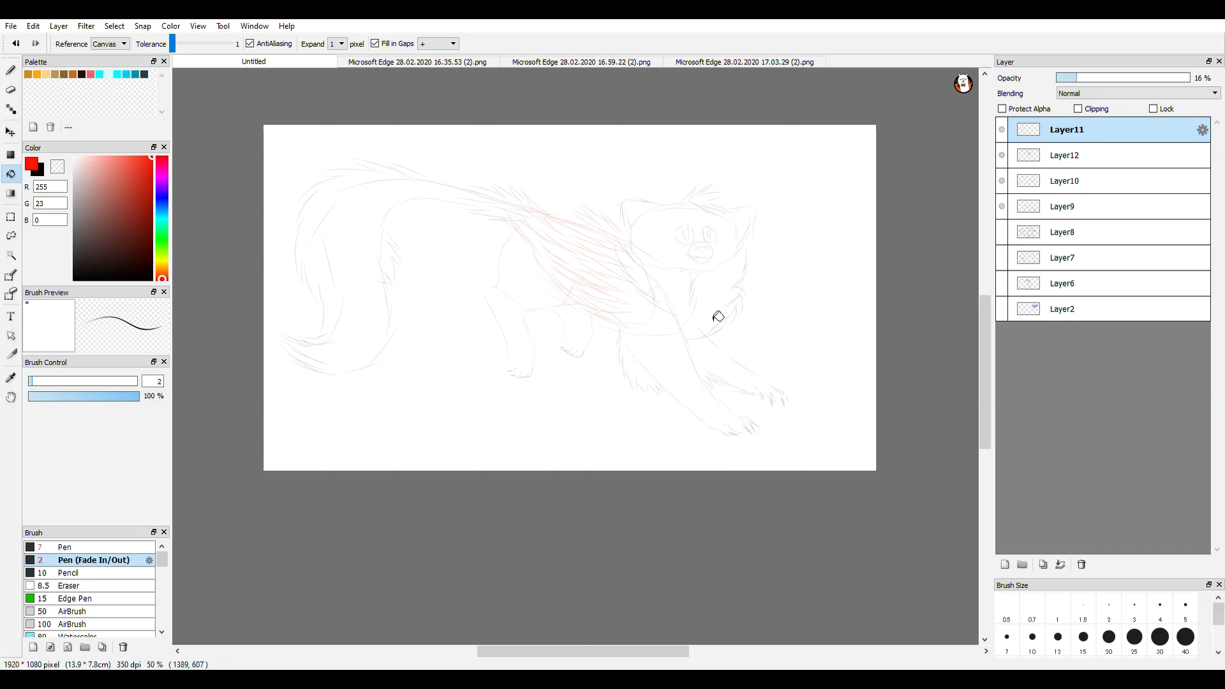
scroll(714, 312, "down", 2)
scroll(739, 292, "up", 2)
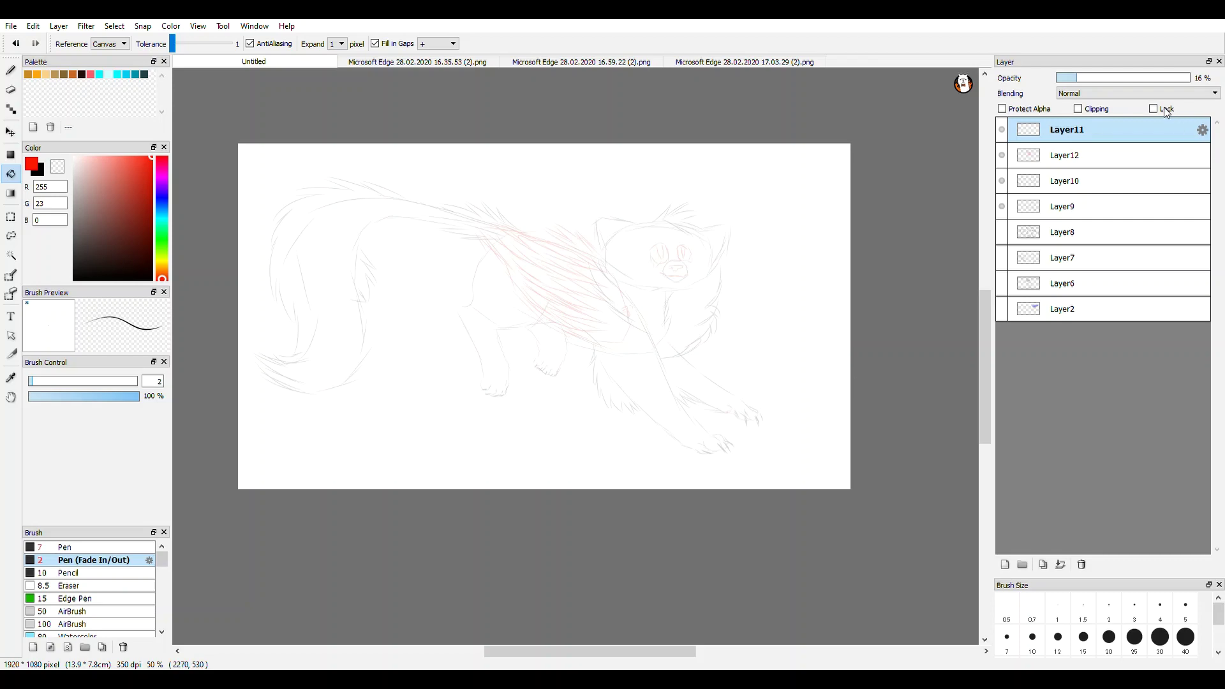
- Prepare a new top layer with the size 2 fade pen in black, and undo the test stroke over the muzzle
scroll(639, 385, "up", 7)
key("b")
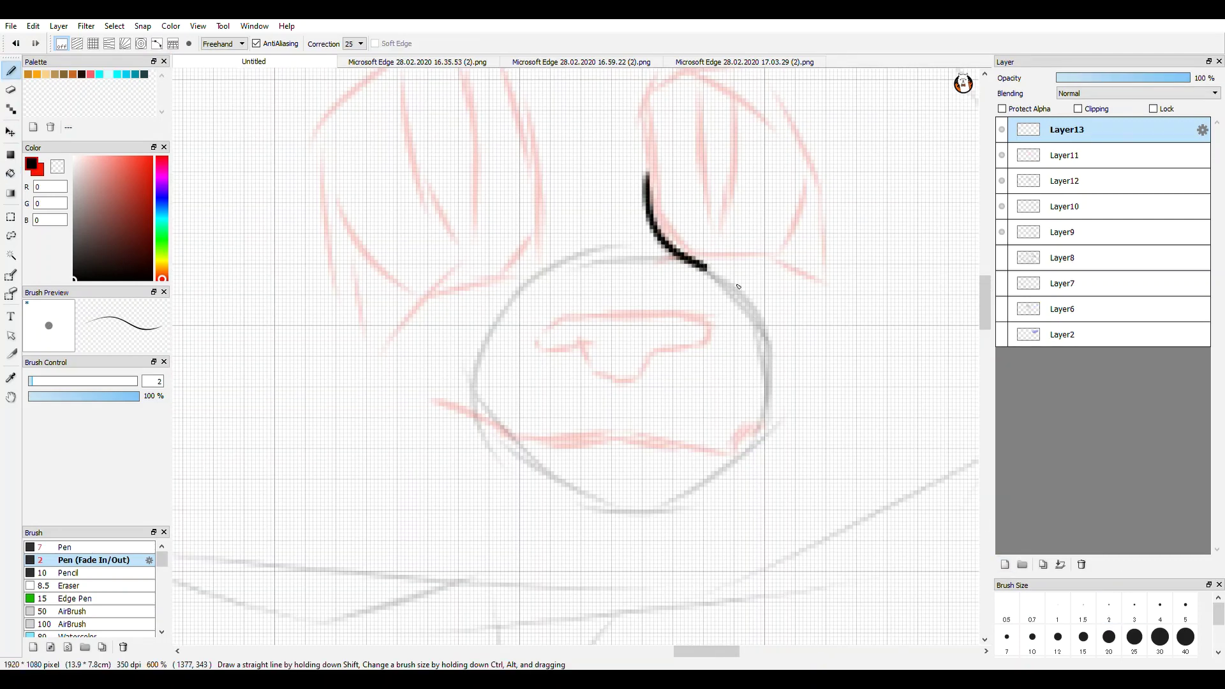
key("ctrl+z")
scroll(738, 286, "up", 1)
key("x")
key("x")
scroll(702, 350, "down", 1)
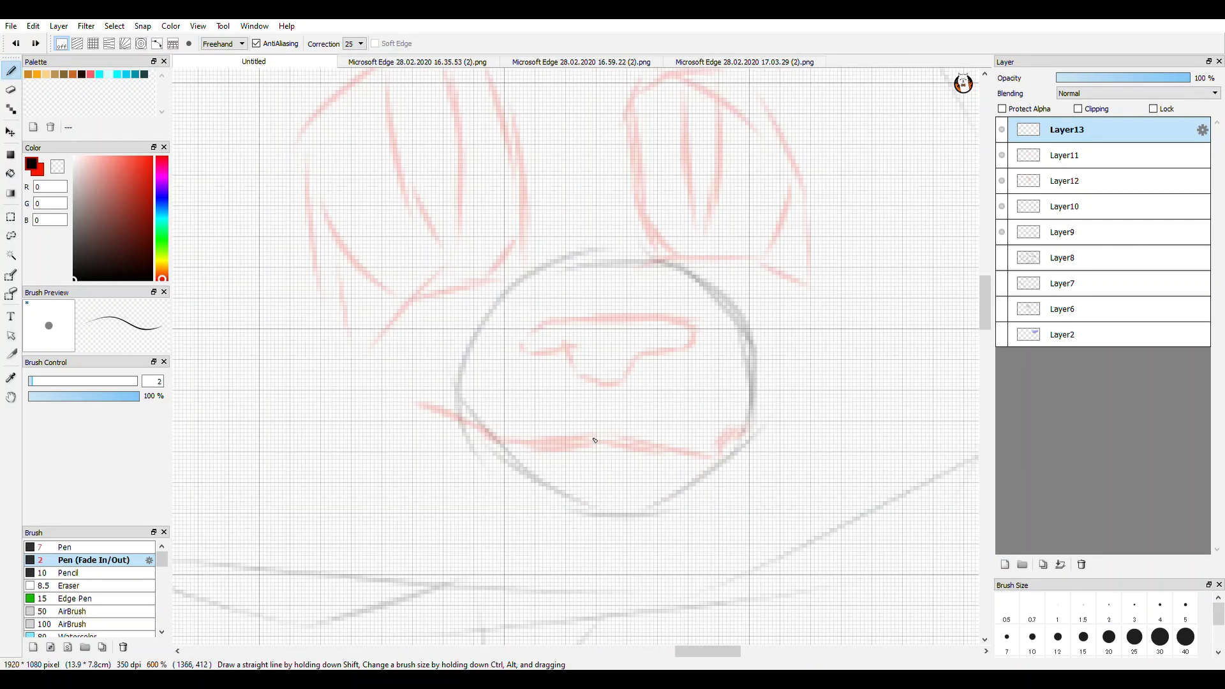
left_click_drag(593, 438, 420, 406)
left_click_drag(594, 437, 745, 426)
scroll(683, 453, "down", 3)
key("ctrl+z")
key("ctrl+z")
- Ink the wavy mouth line, the muzzle's side curves and the chin in black over the faded sketch
scroll(669, 453, "up", 4)
mouse_move(631, 411)
left_mouse_down()
mouse_move(373, 360)
mouse_move(817, 382)
left_mouse_up()
scroll(810, 440, "down", 3)
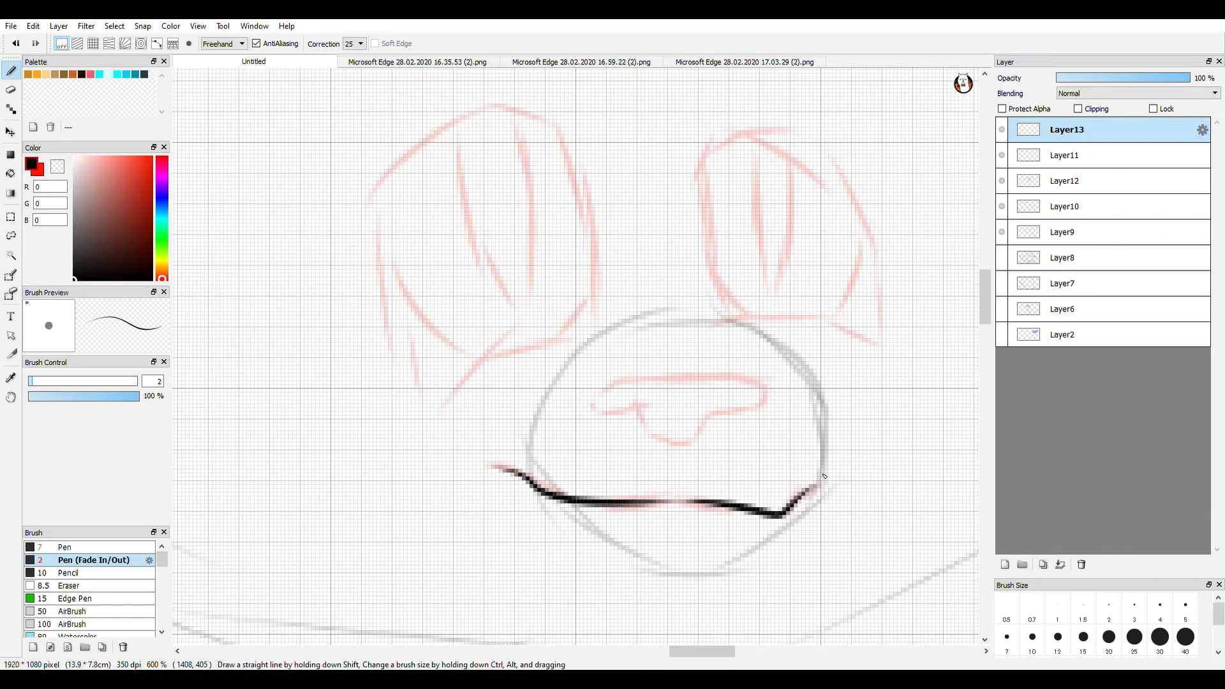
scroll(794, 377, "up", 3)
mouse_move(838, 510)
left_mouse_down()
mouse_move(779, 352)
mouse_move(708, 319)
left_mouse_up()
scroll(766, 376, "down", 2)
scroll(721, 410, "up", 1)
left_click_drag(516, 329, 566, 235)
left_click_drag(779, 427, 650, 454)
scroll(670, 445, "down", 4)
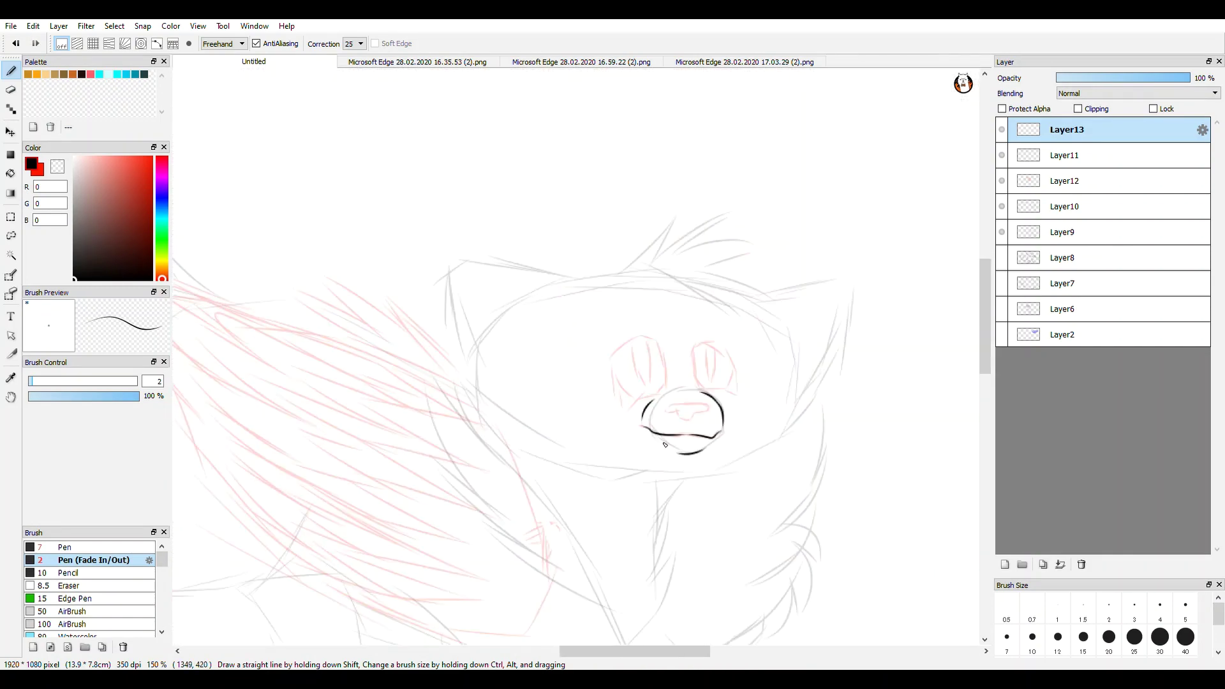
- Ink the T-shaped nose outline inside the muzzle in black
scroll(670, 433, "up", 1)
scroll(654, 362, "up", 3)
mouse_move(564, 345)
left_mouse_down()
mouse_move(696, 375)
mouse_move(644, 346)
left_mouse_up()
scroll(683, 350, "down", 3)
scroll(641, 275, "up", 3)
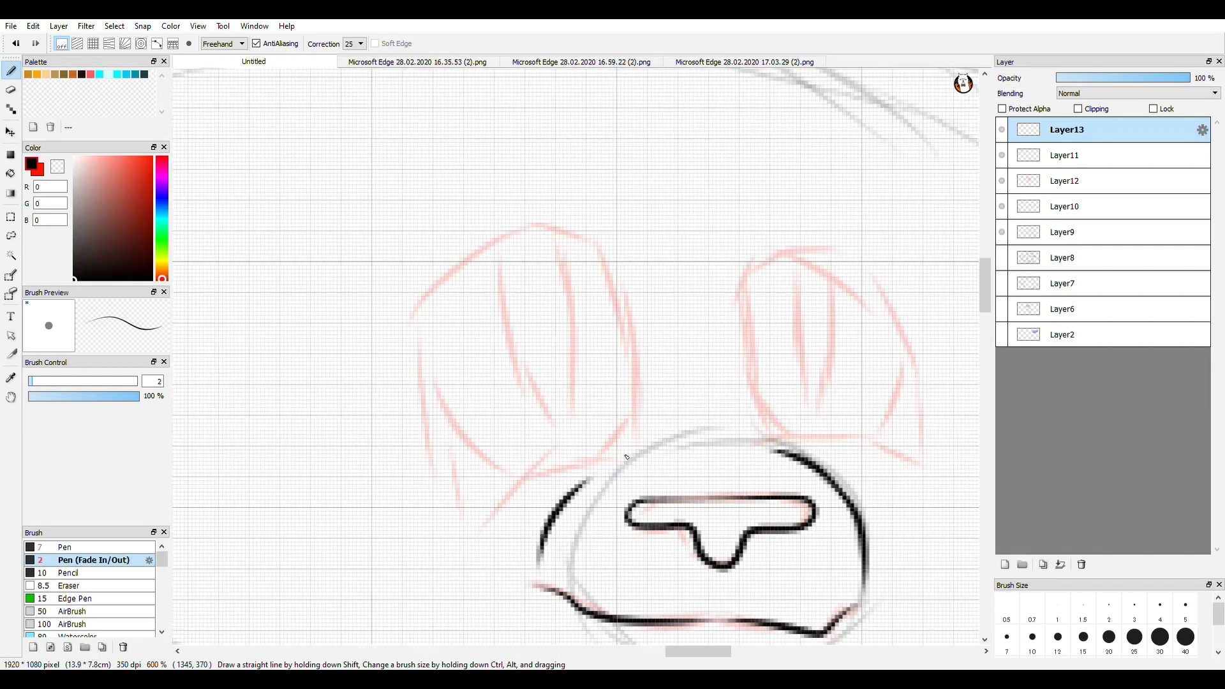
key("ctrl+z")
- Ink the top edge of the muzzle and the curved cheek line beneath the larger eye
left_click_drag(638, 408, 749, 384)
mouse_move(700, 394)
left_mouse_down()
mouse_move(542, 202)
mouse_move(542, 509)
left_mouse_up()
scroll(638, 414, "down", 2)
scroll(620, 389, "up", 1)
- Ink the larger eye's rounded outline, its narrow pupil and its lower outer corner
left_click_drag(689, 421, 664, 289)
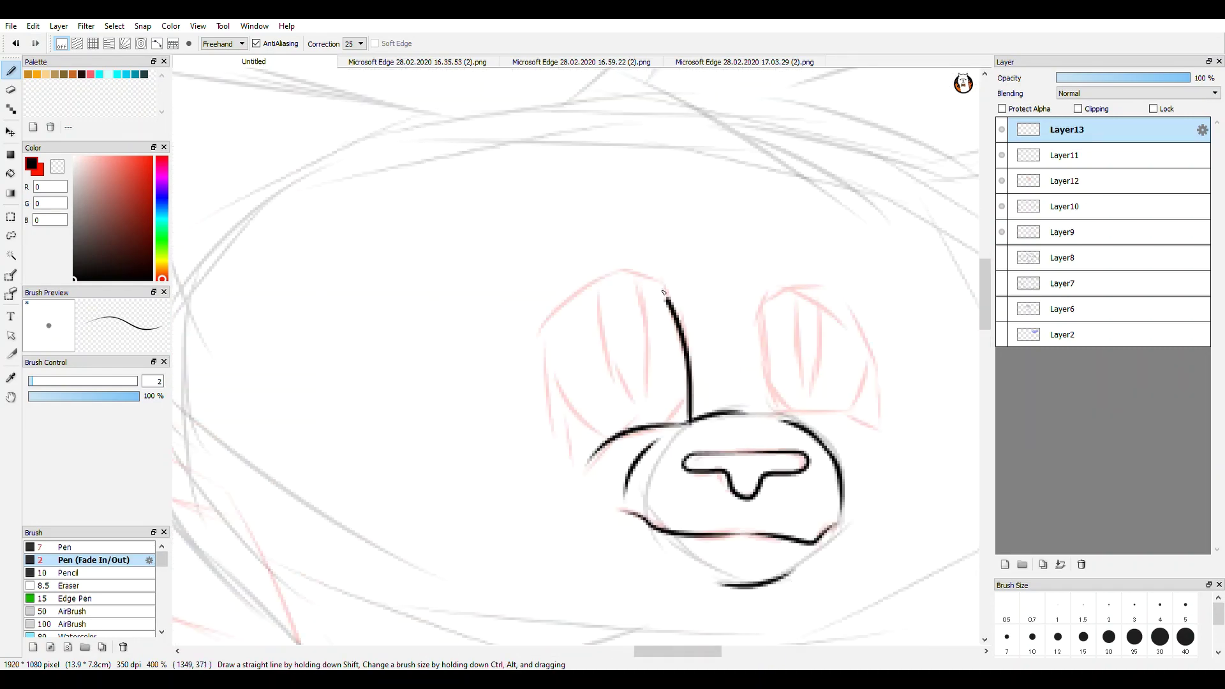
key("ctrl+z")
mouse_move(587, 468)
left_mouse_down()
mouse_move(585, 284)
mouse_move(686, 402)
left_mouse_up()
scroll(600, 351, "up", 2)
mouse_move(593, 199)
left_mouse_down()
mouse_move(634, 451)
mouse_move(672, 197)
left_mouse_up()
left_click_drag(495, 403, 606, 539)
scroll(556, 396, "down", 2)
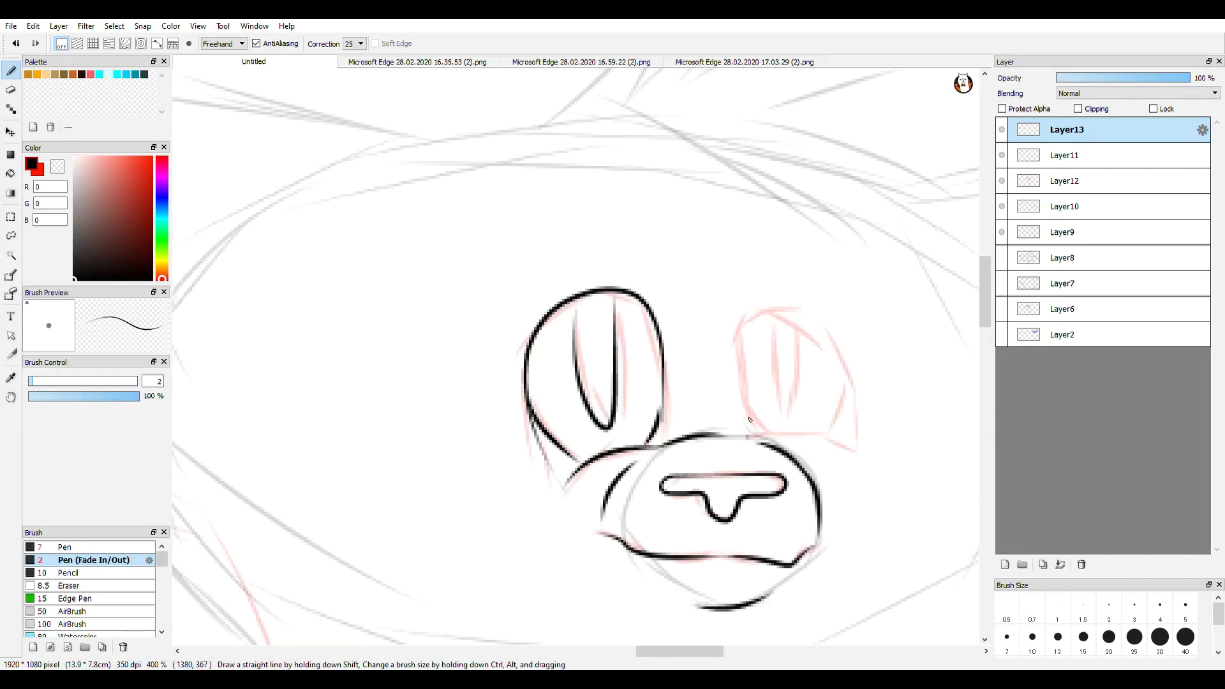
- Ink the smaller eye's outline, lower line and narrow pupil in black
mouse_move(747, 427)
left_mouse_down()
mouse_move(829, 341)
mouse_move(842, 442)
left_mouse_up()
left_click_drag(841, 441, 763, 437)
scroll(798, 346, "up", 2)
left_click_drag(738, 276, 779, 284)
left_click_drag(871, 341, 829, 512)
scroll(822, 440, "down", 1)
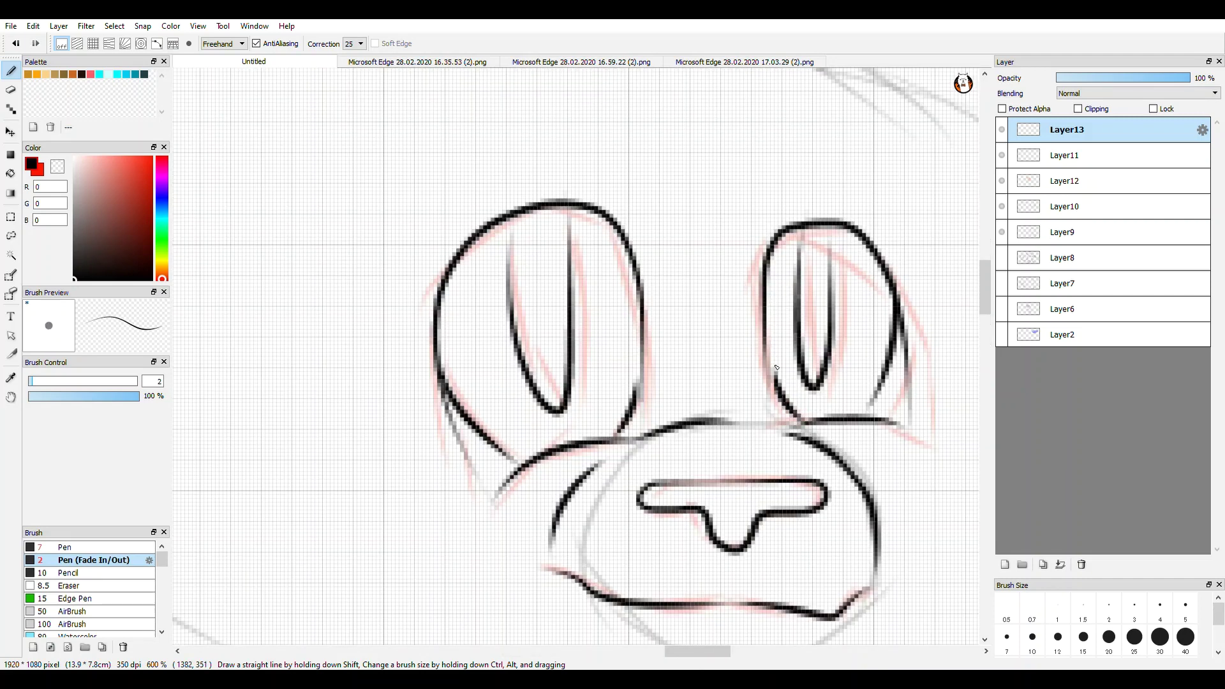
scroll(656, 474, "down", 2)
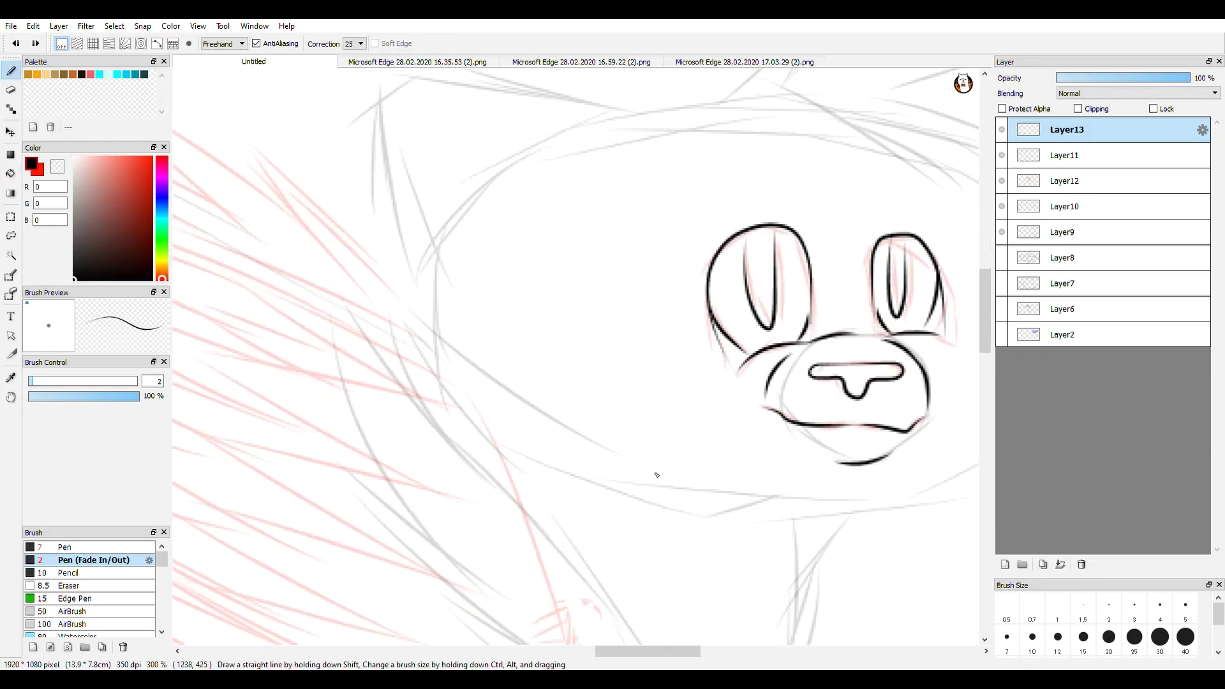
- Ink the head outline and the curved hair tuft on its crown in black
scroll(440, 300, "down", 1)
left_click_drag(405, 327, 633, 208)
scroll(612, 191, "up", 2)
mouse_move(579, 273)
left_mouse_down()
mouse_move(705, 123)
mouse_move(647, 239)
left_mouse_up()
left_click_drag(706, 280, 924, 395)
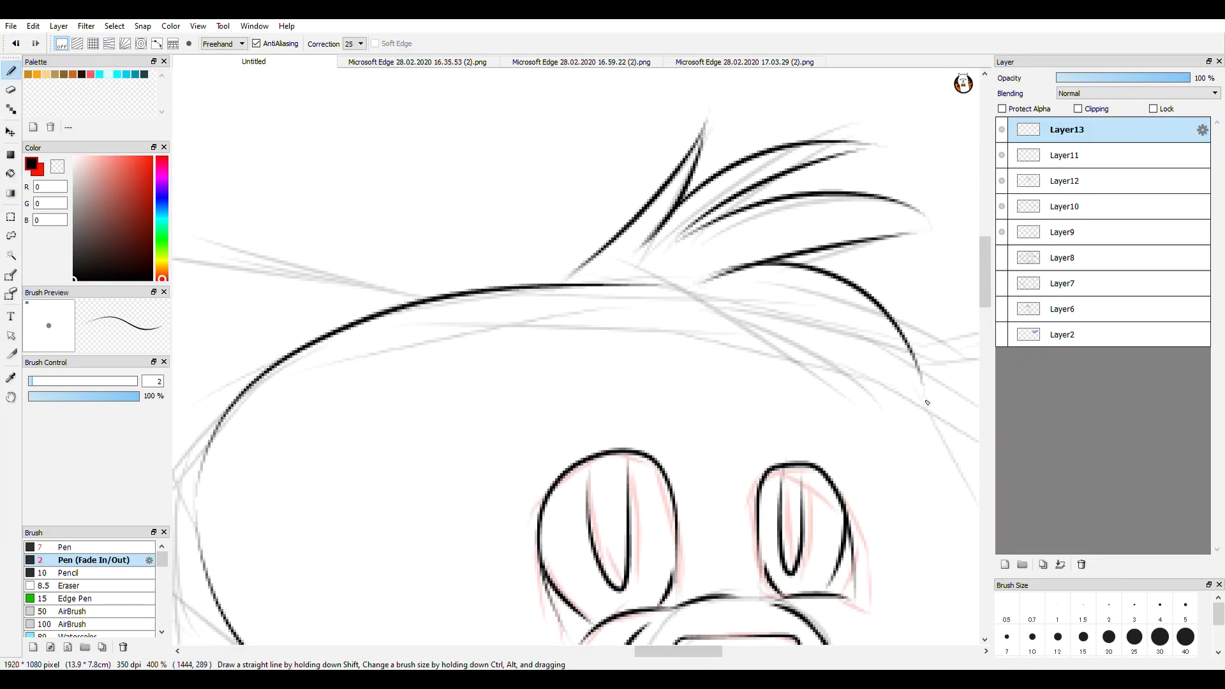
left_click_drag(823, 316, 875, 469)
- Try to ink the outline of the ear beside the larger eye, following the faded sketch
scroll(701, 415, "down", 1)
left_click_drag(743, 139, 670, 435)
key("ctrl+z")
mouse_move(651, 439)
left_mouse_down()
mouse_move(806, 372)
mouse_move(746, 135)
left_mouse_up()
left_click_drag(733, 194, 500, 164)
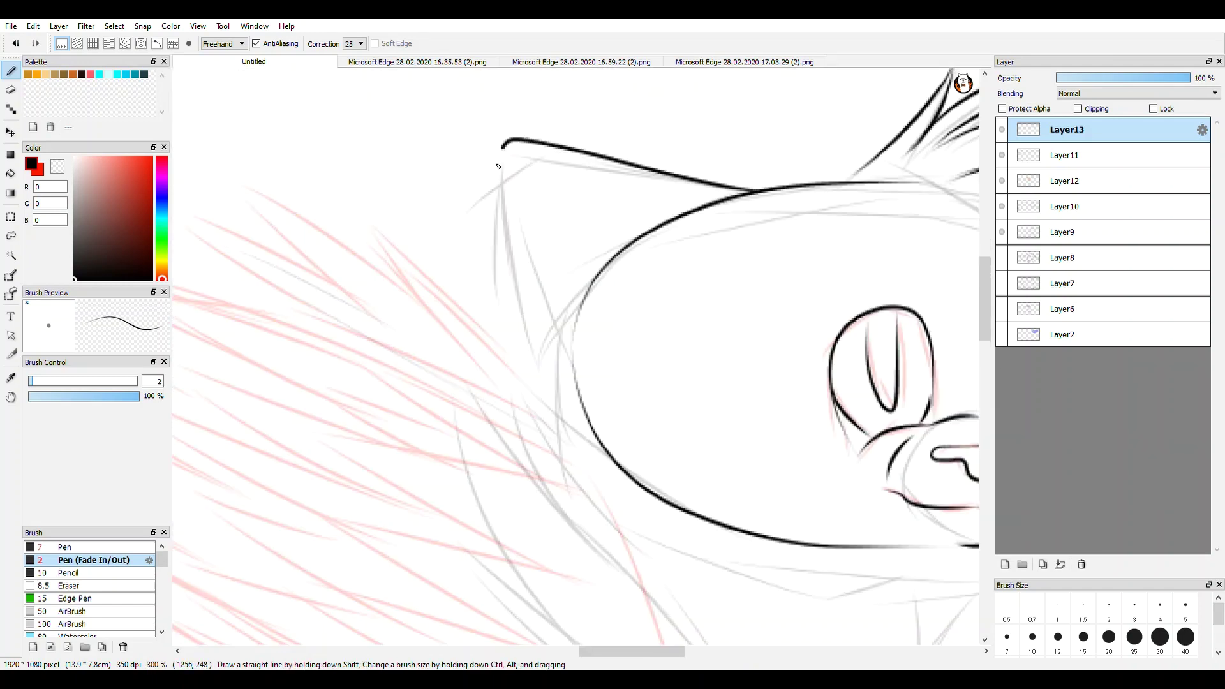
left_click_drag(523, 225, 711, 202)
key("ctrl+z")
scroll(574, 306, "down", 1)
left_click_drag(486, 304, 367, 277)
key("ctrl+z")
scroll(659, 384, "down", 2)
- Check the underlying sketches by toggling the visibility of Layer6, Layer7 and Layer12, and return to Layer13
left_click(1001, 309)
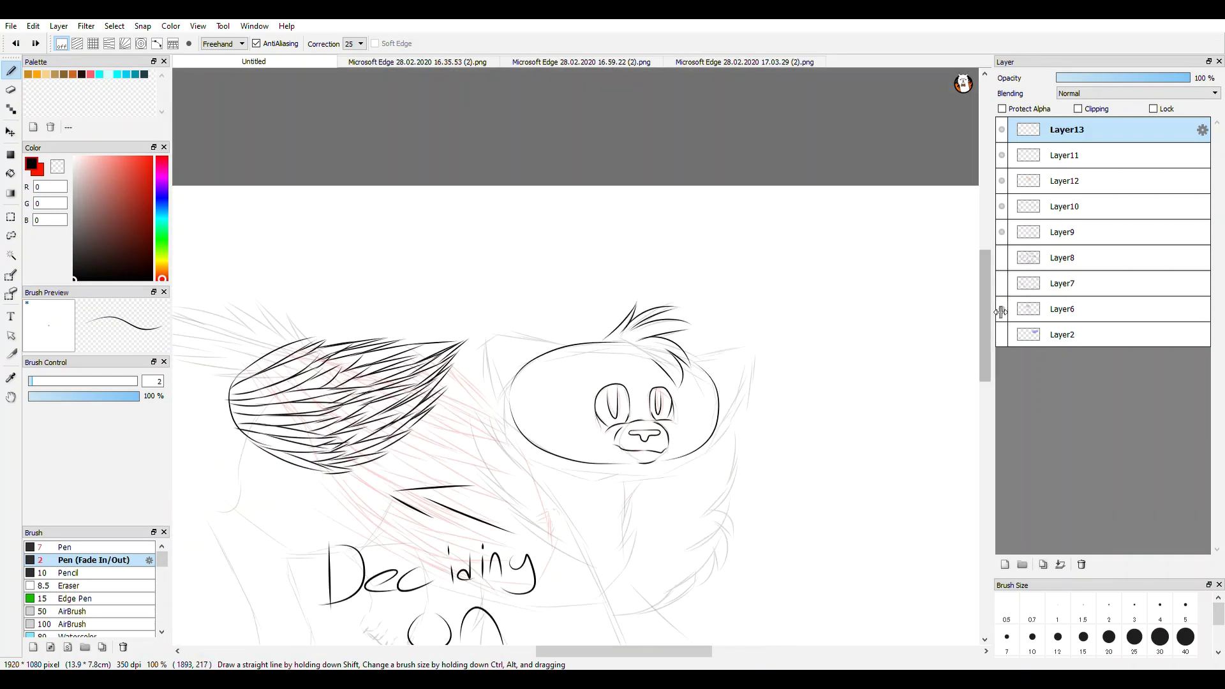
left_click(1001, 283)
left_click(1066, 155)
scroll(705, 287, "up", 2)
mouse_move(1001, 181)
left_mouse_down()
mouse_move(1003, 236)
mouse_move(1002, 181)
left_mouse_up()
left_click(1001, 308)
scroll(649, 336, "down", 2)
left_click(1063, 130)
- Ink the outlines of both ears and erase the head outline where it crosses the ear bases
scroll(601, 332, "up", 4)
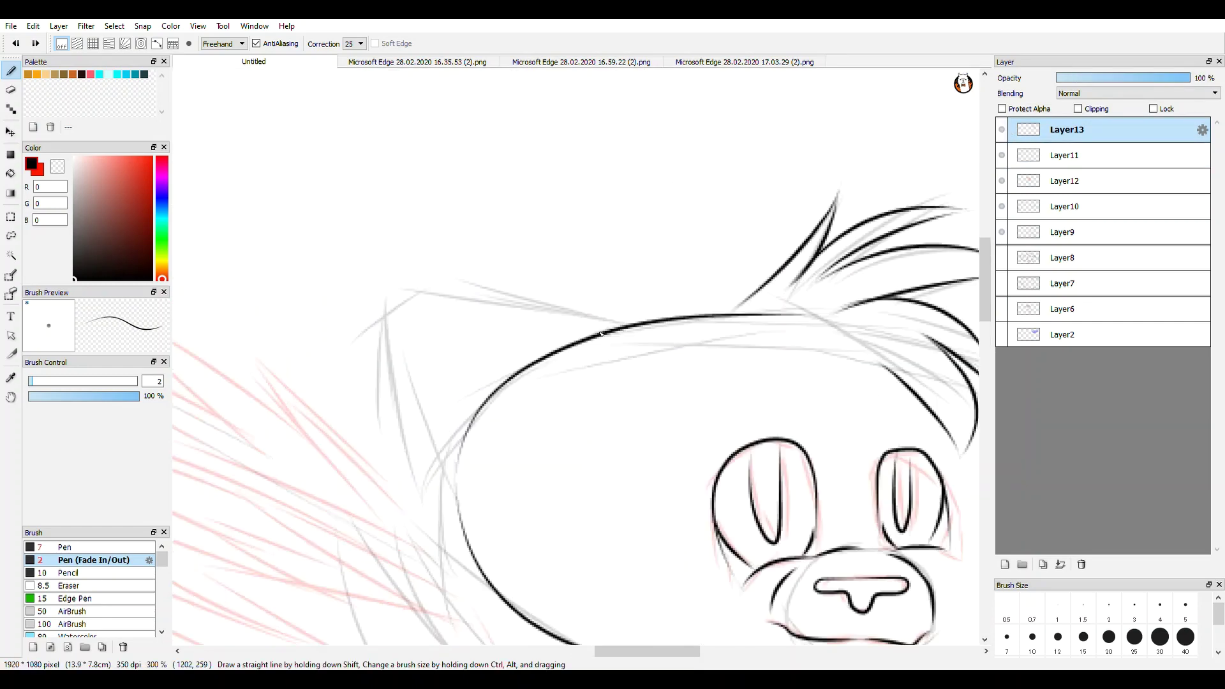
scroll(410, 326, "down", 5)
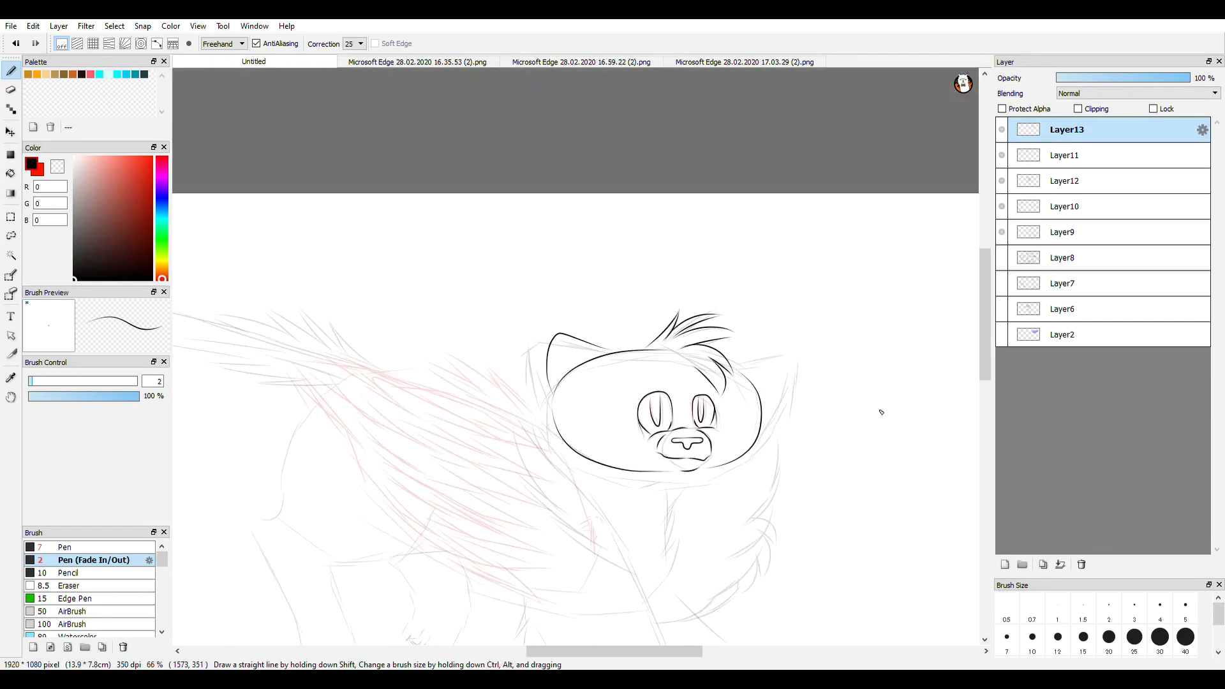
scroll(550, 381, "up", 6)
left_click(11, 90)
left_click_drag(324, 532, 675, 311)
scroll(574, 319, "down", 3)
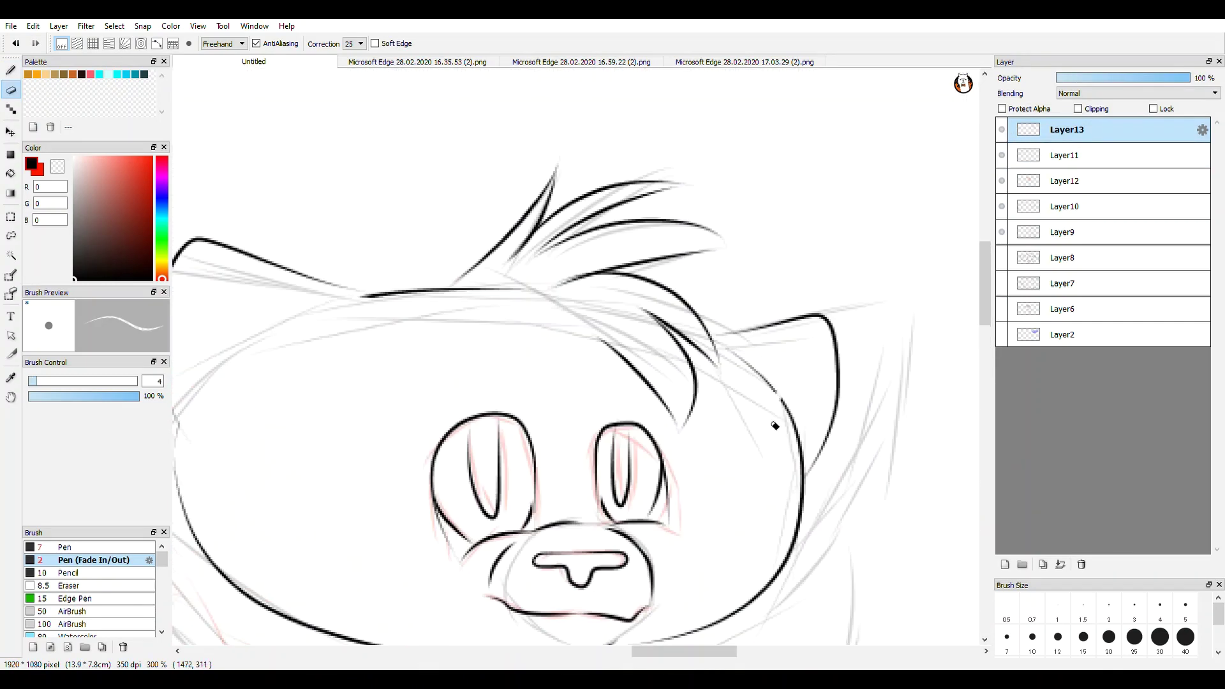
- Ink the inner edge and pointed fur strands inside the ears with the size 2 pen
left_click(11, 71)
scroll(446, 358, "up", 1)
key("ctrl+z")
left_click_drag(342, 370, 324, 233)
left_click_drag(203, 370, 287, 400)
scroll(275, 339, "up", 1)
left_click_drag(254, 220, 306, 301)
left_click_drag(221, 287, 281, 367)
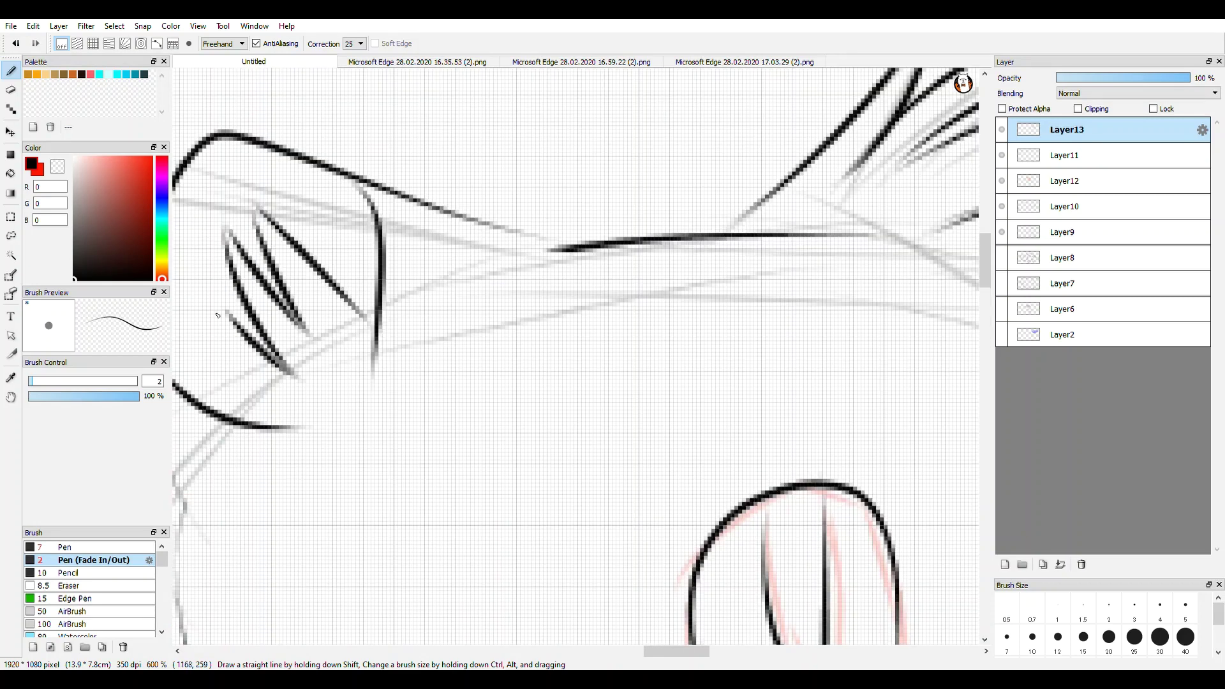
scroll(446, 319, "down", 3)
scroll(701, 319, "up", 2)
mouse_move(500, 331)
left_mouse_down()
mouse_move(537, 251)
mouse_move(528, 368)
left_mouse_up()
- Ink the central chest fur line below the chin and the fur tufts along the side of the neck
scroll(533, 357, "down", 5)
scroll(533, 369, "up", 3)
left_click_drag(546, 313, 544, 412)
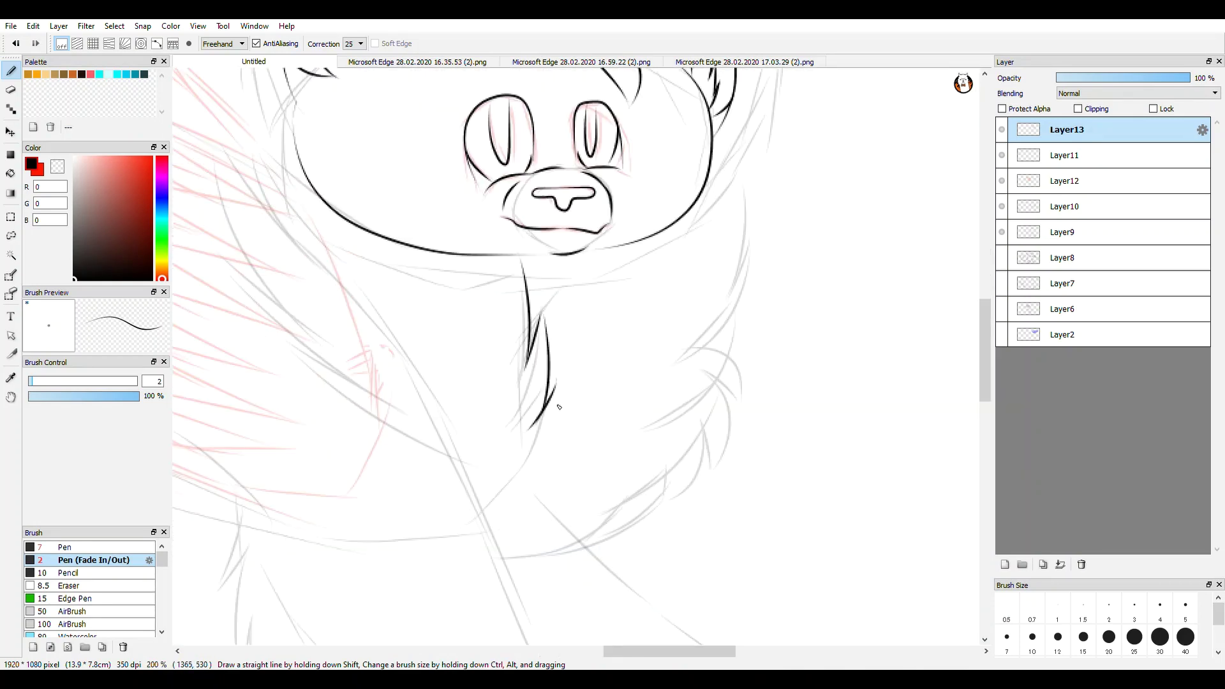
left_click_drag(608, 367, 542, 477)
left_click_drag(358, 364, 517, 442)
left_click_drag(282, 131, 350, 261)
left_click_drag(317, 121, 360, 228)
- Try to ink short fur tufts along the lower cheek edge of the head
scroll(409, 218, "up", 1)
left_click_drag(646, 331, 593, 285)
left_click_drag(593, 285, 617, 325)
left_click_drag(612, 322, 505, 262)
left_click_drag(505, 262, 575, 320)
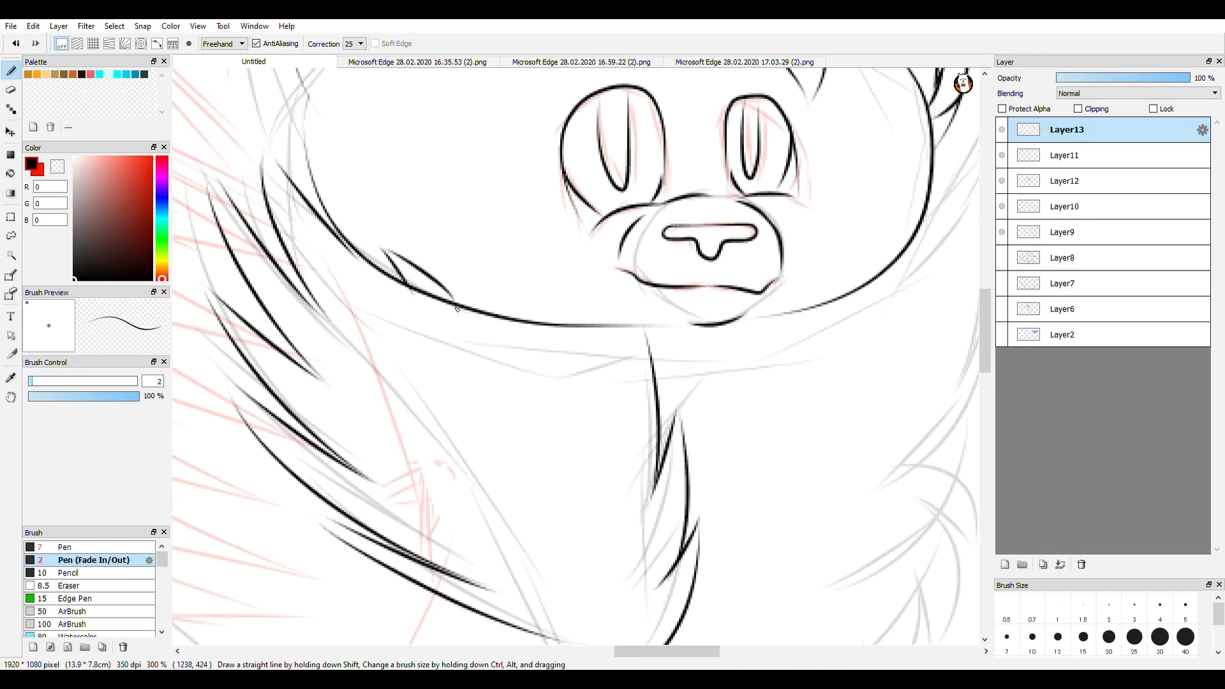
key("ctrl+z")
key("ctrl+z")
- Ink spiky fur tufts on the lower cheek and erase the head outline running between them
scroll(419, 300, "up", 1)
left_click_drag(509, 225, 434, 308)
scroll(476, 337, "down", 5)
key("e")
left_click(1160, 607)
scroll(461, 324, "up", 7)
left_click(1108, 607)
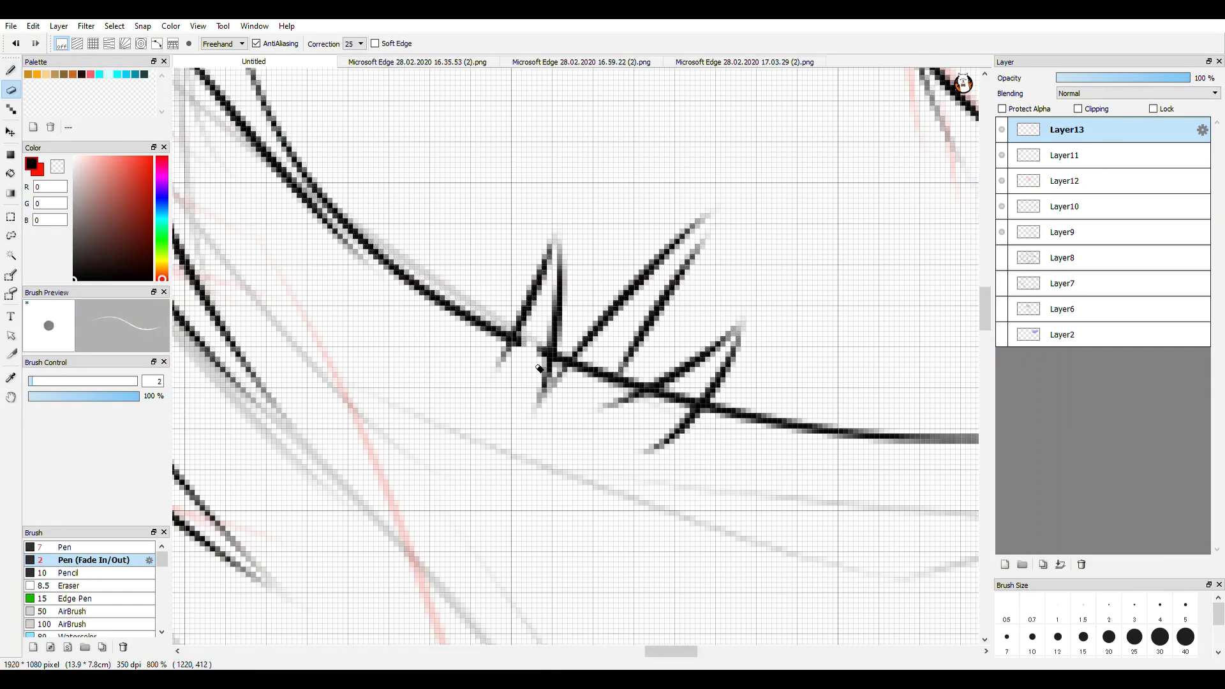
key("b")
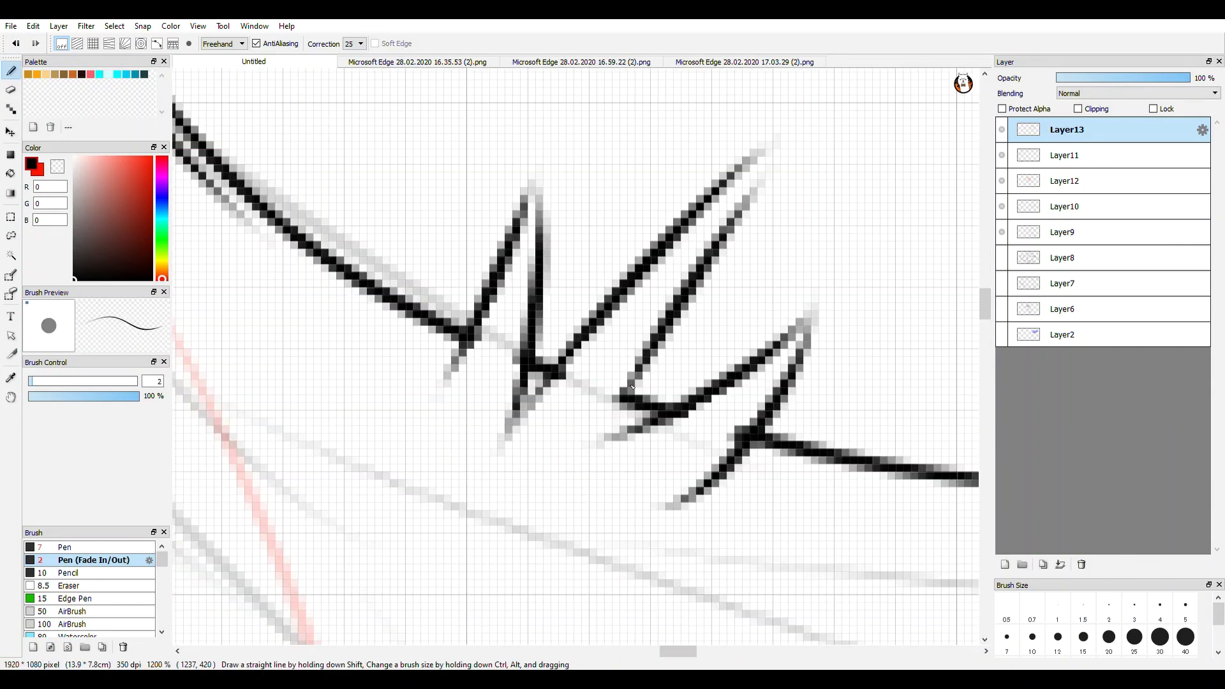
- Ink the outer edge of the chest fur with overlapping curved tufts down to its lower point
scroll(668, 420, "down", 4)
scroll(767, 216, "up", 3)
left_click_drag(765, 207, 735, 382)
mouse_move(774, 286)
left_mouse_down()
mouse_move(738, 367)
mouse_move(668, 469)
mouse_move(626, 324)
left_mouse_up()
mouse_move(666, 297)
left_mouse_down()
mouse_move(742, 383)
mouse_move(689, 489)
left_mouse_up()
left_click_drag(685, 437, 616, 529)
scroll(631, 484, "down", 3)
scroll(578, 532, "down", 2)
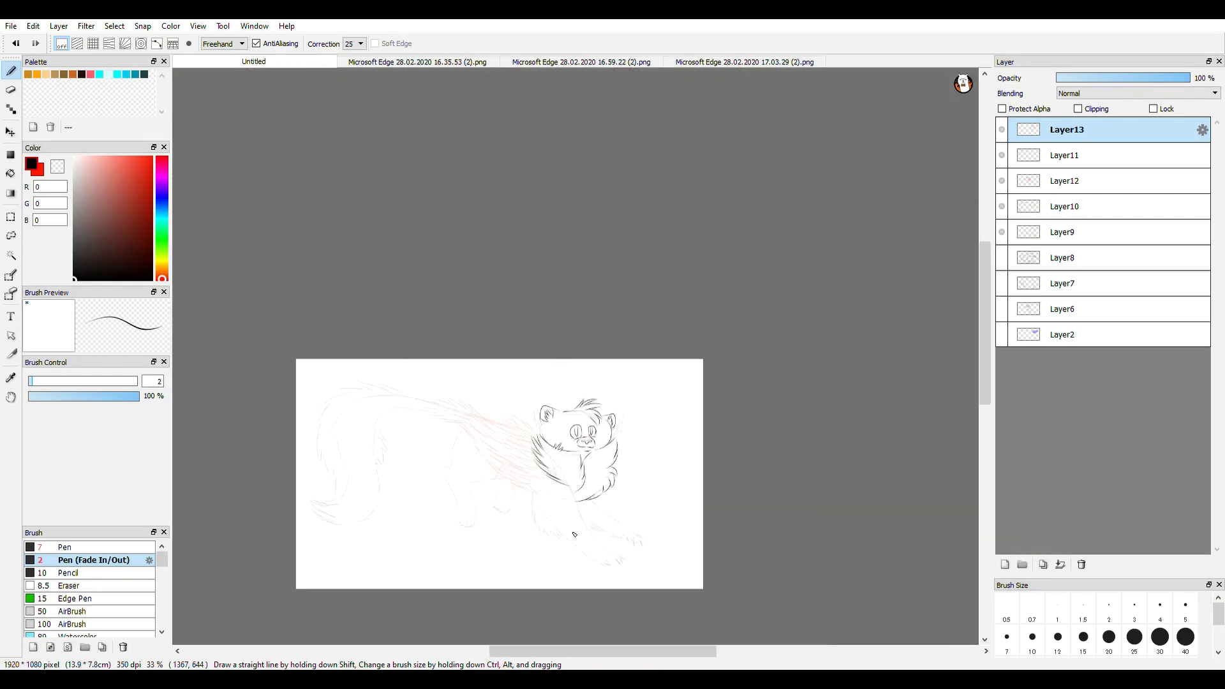
- Ink the near foreleg's front line and the paw's first two toes, erasing stray lines between the toes
scroll(600, 177, "up", 4)
mouse_move(618, 211)
left_mouse_down()
mouse_move(795, 508)
mouse_move(797, 579)
mouse_move(731, 510)
left_mouse_up()
scroll(815, 545, "up", 3)
scroll(753, 491, "down", 1)
left_click_drag(784, 453, 834, 512)
scroll(791, 489, "up", 3)
mouse_move(451, 364)
left_mouse_down()
mouse_move(598, 532)
mouse_move(407, 453)
left_mouse_up()
scroll(516, 511, "down", 2)
scroll(555, 475, "up", 2)
left_click_drag(514, 441, 561, 516)
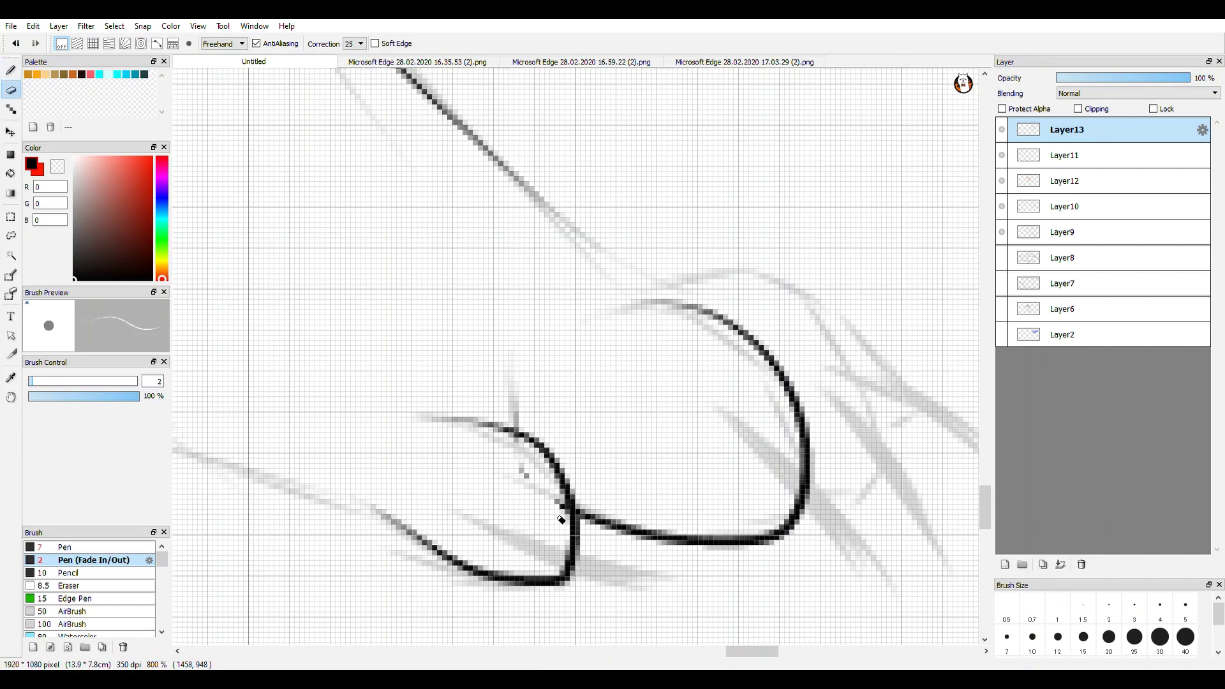
left_click_drag(523, 469, 565, 518)
- Ink the top of the near front paw and the curves of its two outer toes
scroll(565, 504, "down", 2)
scroll(663, 445, "up", 2)
left_click_drag(470, 355, 564, 400)
scroll(634, 510, "down", 1)
left_click_drag(665, 416, 687, 459)
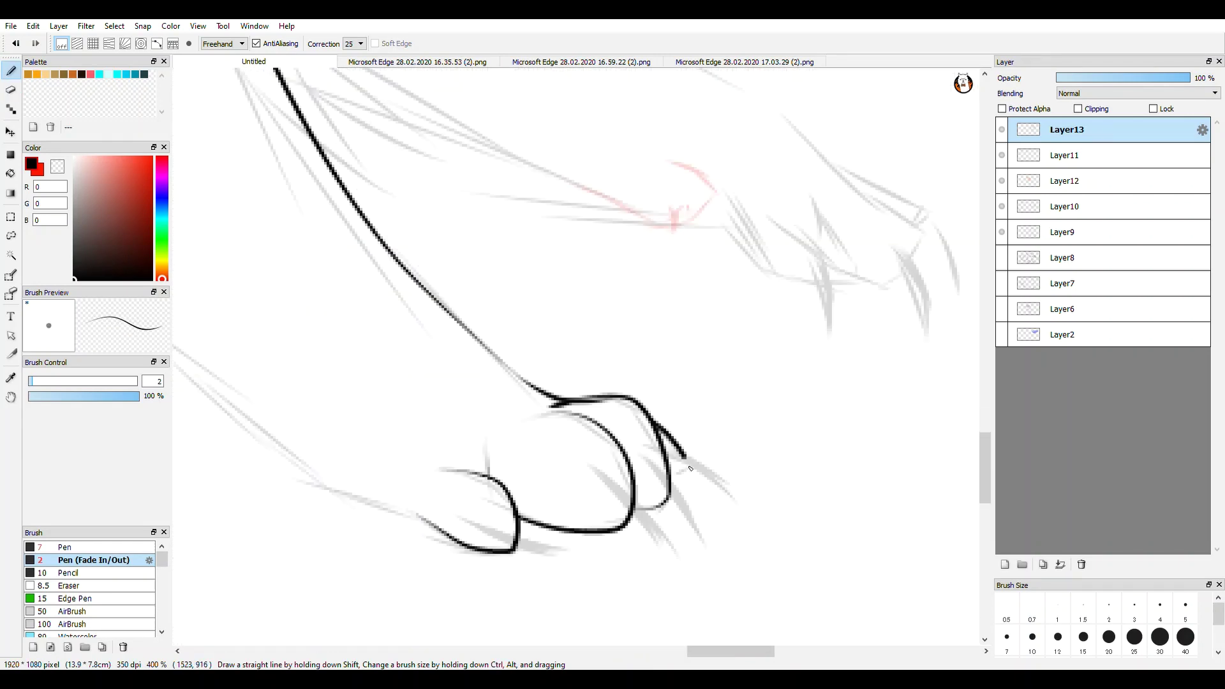
scroll(385, 462, "up", 3)
left_click_drag(716, 379, 717, 454)
scroll(746, 474, "down", 6)
scroll(725, 481, "down", 1)
scroll(673, 412, "up", 1)
key("ctrl+z")
scroll(407, 129, "up", 1)
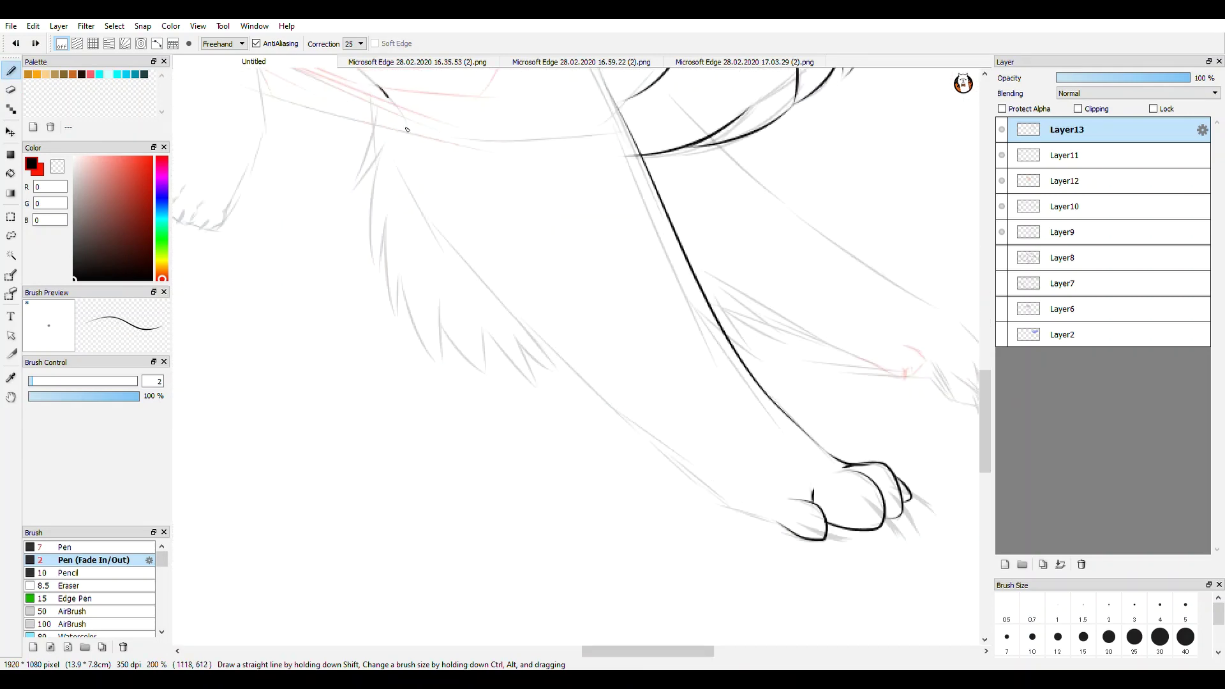
- Ink the near foreleg's rear line from the elbow down to the heel of the paw
left_click_drag(514, 312, 631, 413)
scroll(726, 502, "up", 2)
mouse_move(623, 408)
left_mouse_down()
mouse_move(726, 507)
mouse_move(834, 542)
left_mouse_up()
scroll(639, 451, "down", 5)
scroll(690, 476, "up", 7)
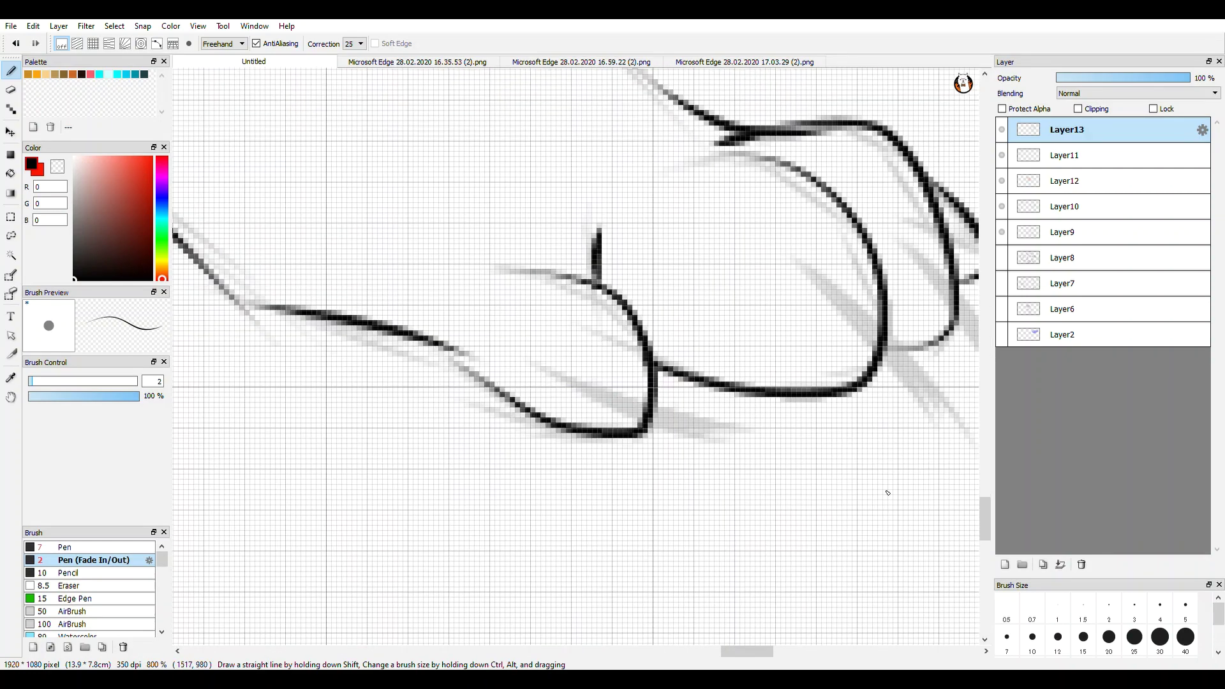
- Ink thick pointed claws on the near front paw's toes with the pen at size 4
scroll(696, 454, "down", 5)
key("bracketright")
key("bracketright")
scroll(664, 408, "up", 4)
left_click_drag(670, 319, 791, 500)
left_click_drag(718, 321, 822, 407)
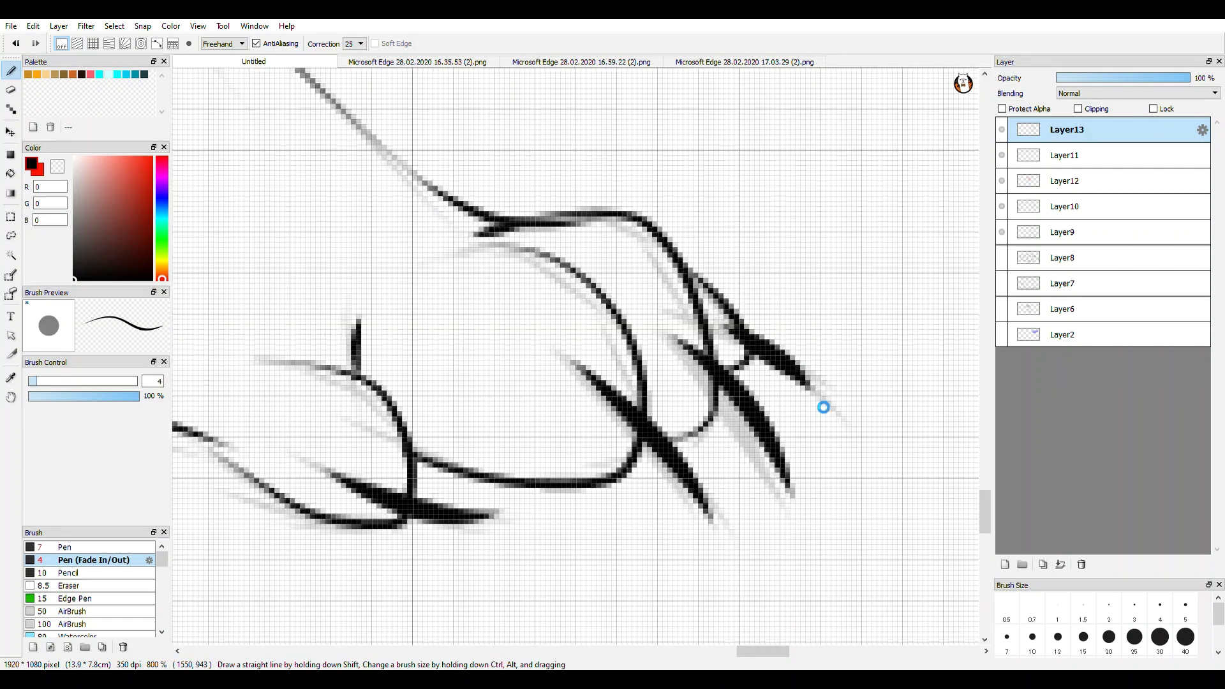
- Set the pen back to size 2 and ink the fur tufts along the back of the near foreleg
scroll(765, 402, "down", 5)
key("bracketleft")
key("bracketleft")
scroll(465, 262, "up", 3)
left_click_drag(512, 152, 476, 284)
left_click_drag(478, 284, 542, 203)
left_click_drag(512, 258, 511, 409)
scroll(609, 404, "up", 1)
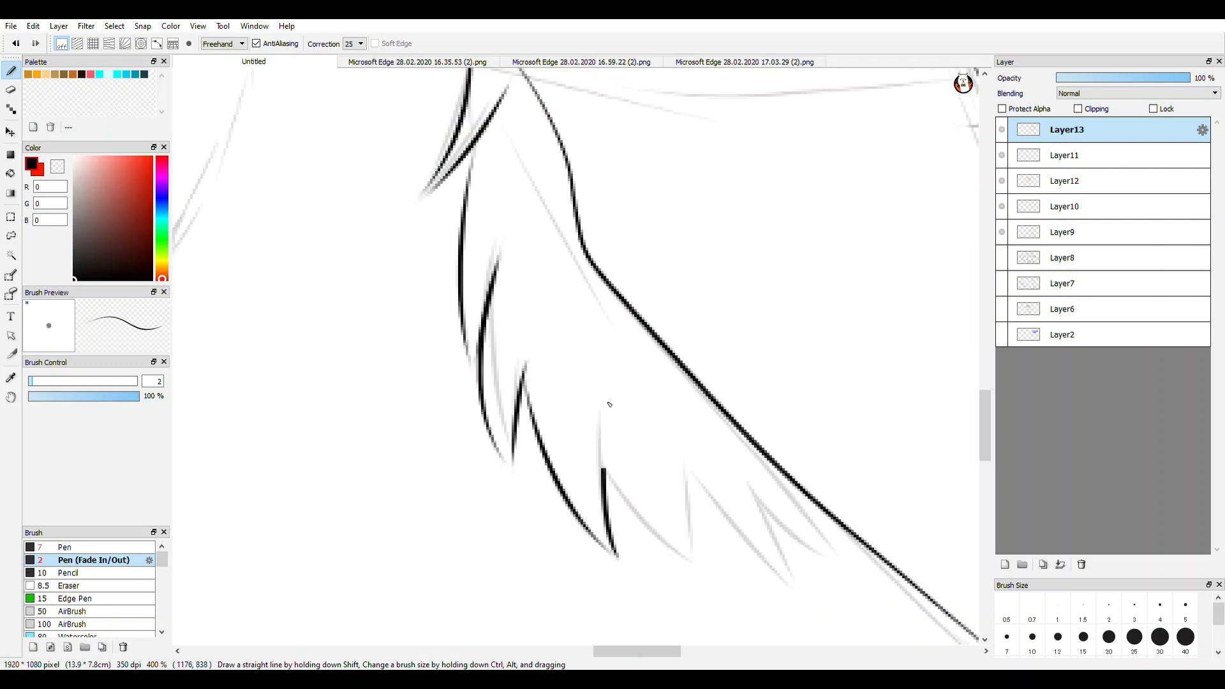
- Ink the far foreleg's upper line and the front curve of its paw
scroll(729, 539, "down", 4)
scroll(775, 473, "up", 4)
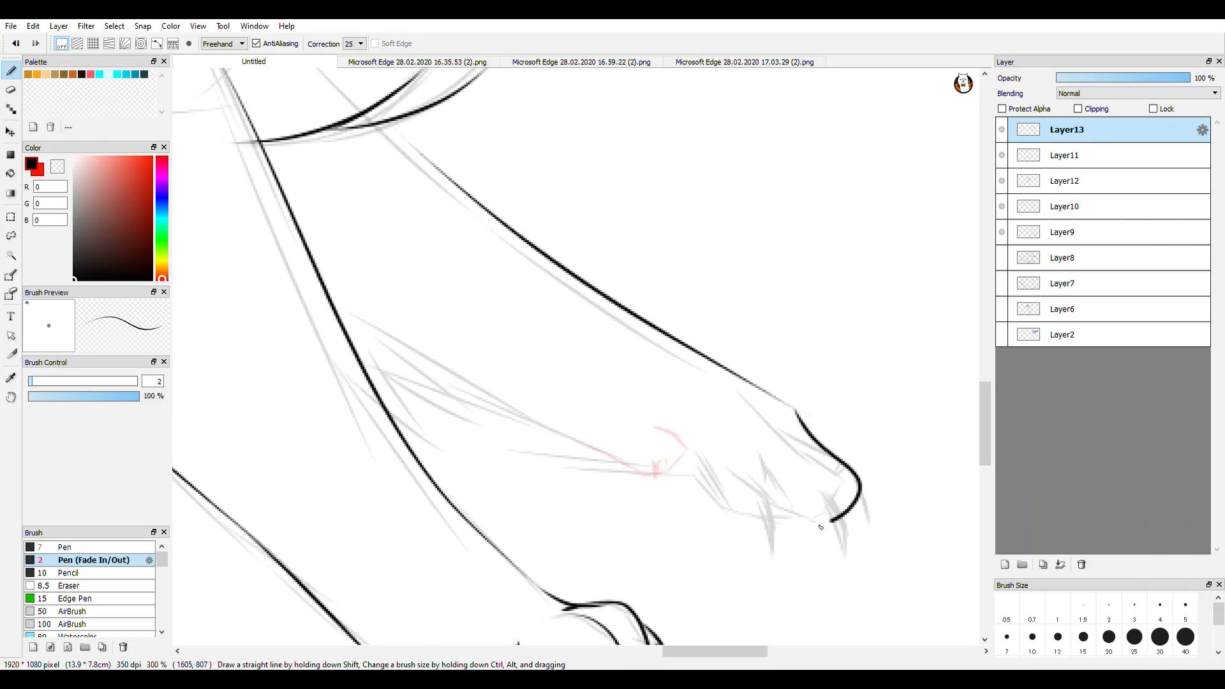
scroll(705, 514, "down", 5)
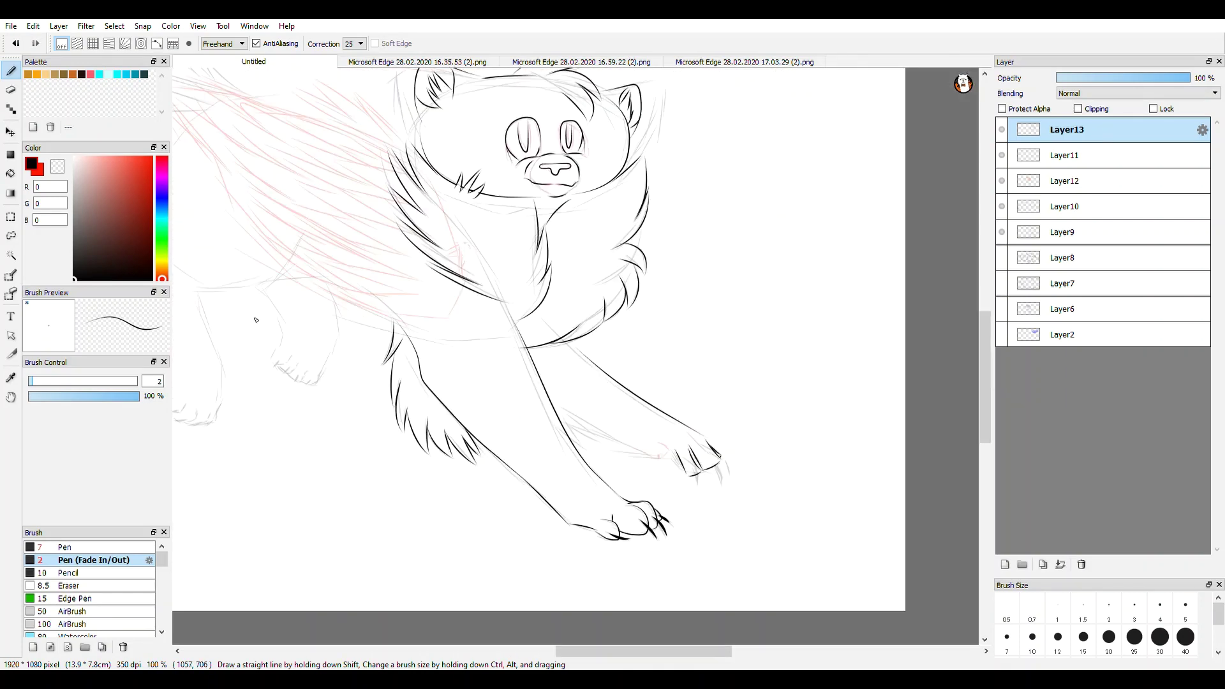
- Ink the far paw's small inner toe with a short claw line, and the far foreleg's underside
scroll(701, 364, "up", 6)
key("e")
key("b")
left_click_drag(634, 443, 716, 470)
left_click_drag(571, 369, 588, 463)
scroll(593, 440, "up", 2)
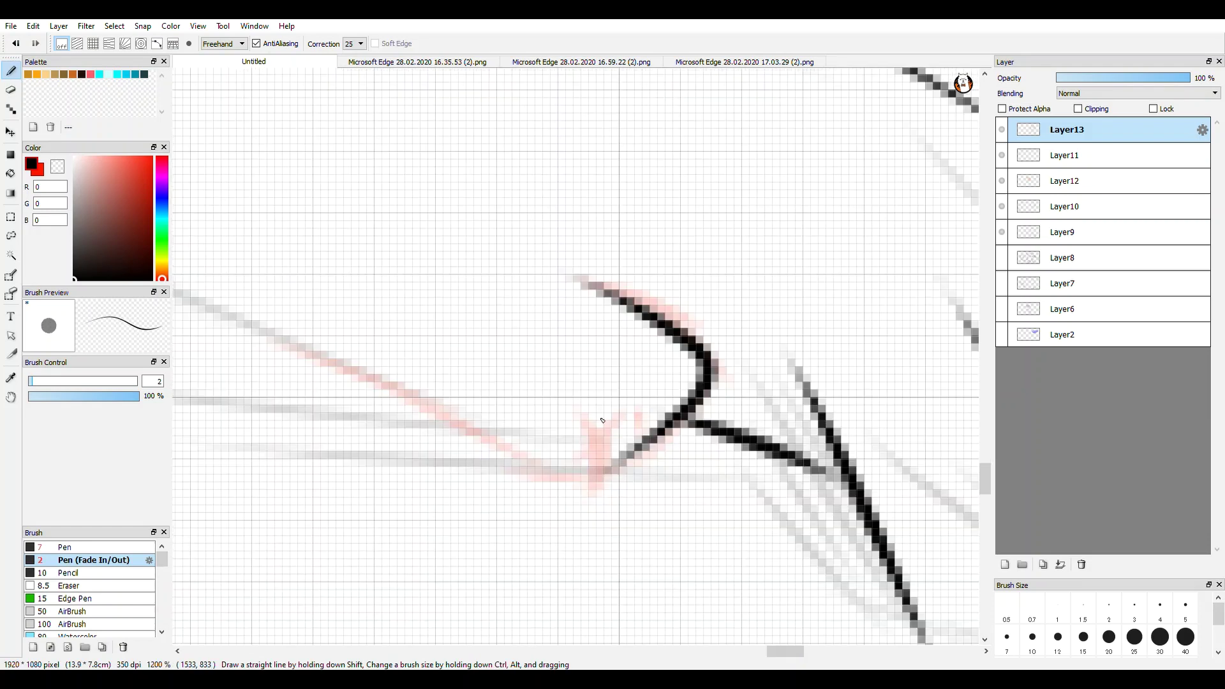
left_click_drag(597, 399, 582, 502)
scroll(638, 510, "down", 6)
scroll(653, 530, "up", 2)
scroll(308, 226, "down", 3)
scroll(653, 471, "up", 4)
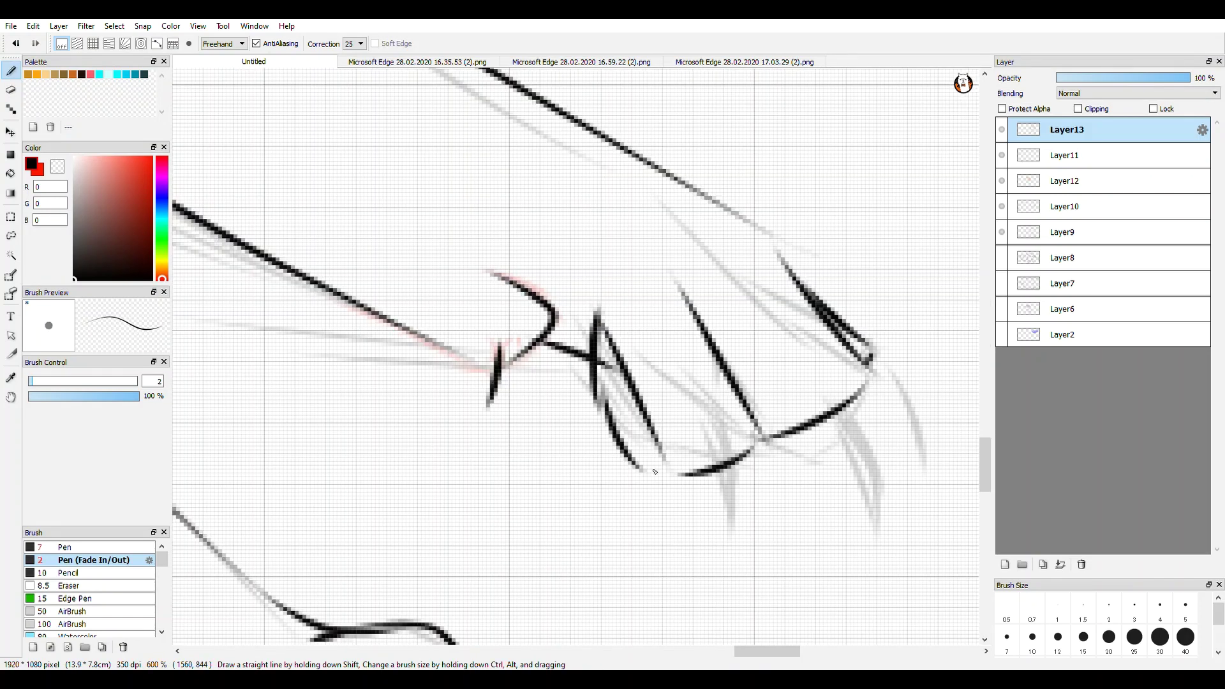
- Redraw the far paw's two larger toes as rounded curves, erasing the straight and overlapping lines
key("e")
left_click_drag(660, 454, 610, 308)
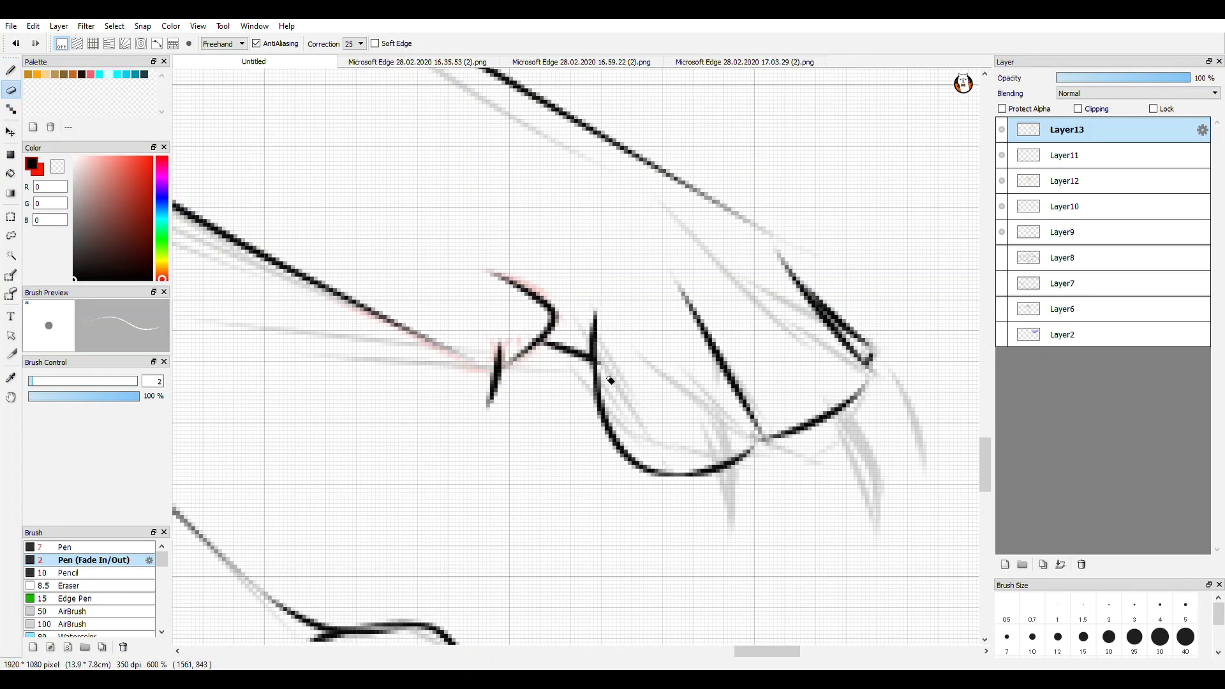
scroll(610, 380, "down", 2)
scroll(730, 373, "up", 3)
key("b")
left_click_drag(615, 470, 572, 287)
scroll(643, 367, "down", 2)
scroll(585, 387, "up", 2)
key("e")
left_click_drag(663, 434, 566, 273)
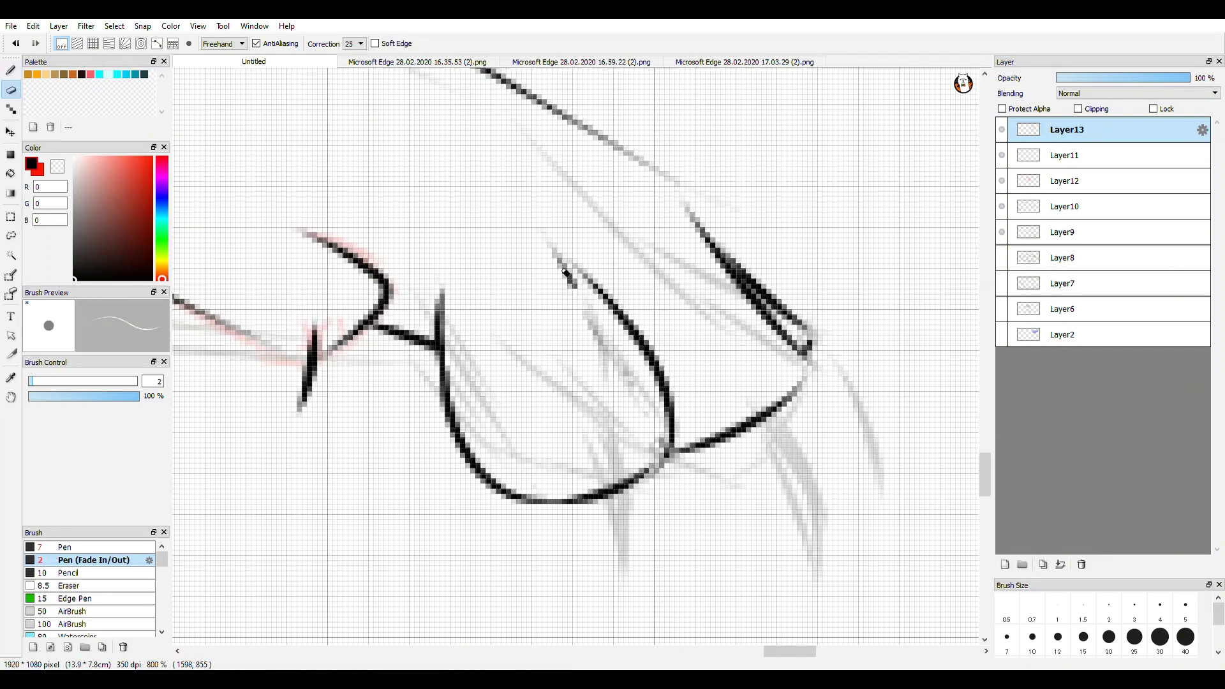
scroll(566, 273, "down", 1)
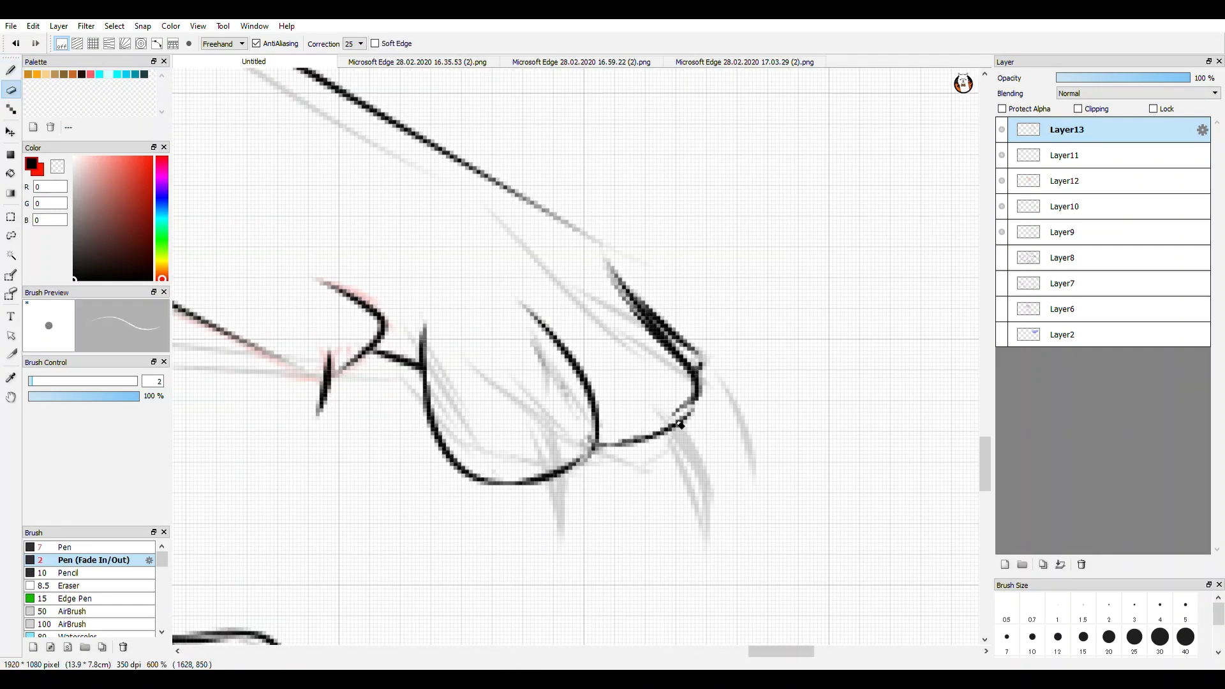
- Ink thick claws on the far paw's two larger toes with the pen at size 4
scroll(625, 452, "down", 6)
scroll(604, 456, "up", 6)
key("b")
left_click(1159, 605)
scroll(641, 459, "down", 3)
scroll(640, 459, "up", 2)
left_click_drag(674, 418, 679, 509)
left_click_drag(745, 399, 755, 511)
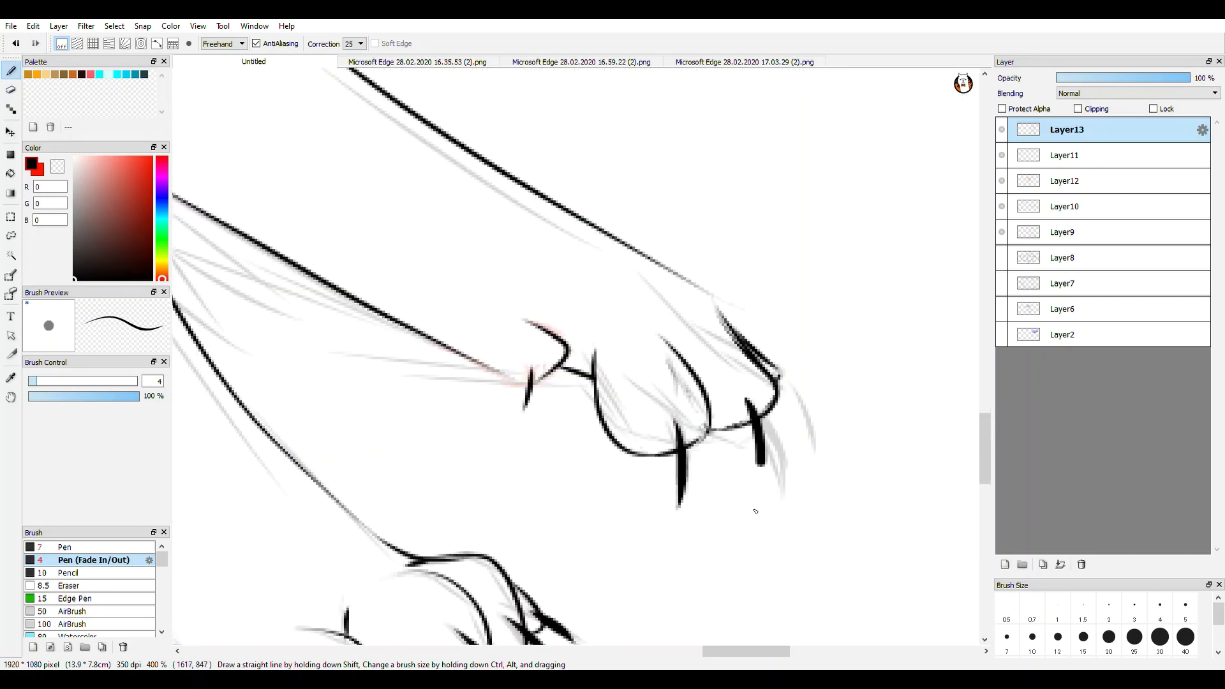
scroll(784, 378, "down", 1)
scroll(612, 380, "down", 5)
scroll(577, 380, "up", 6)
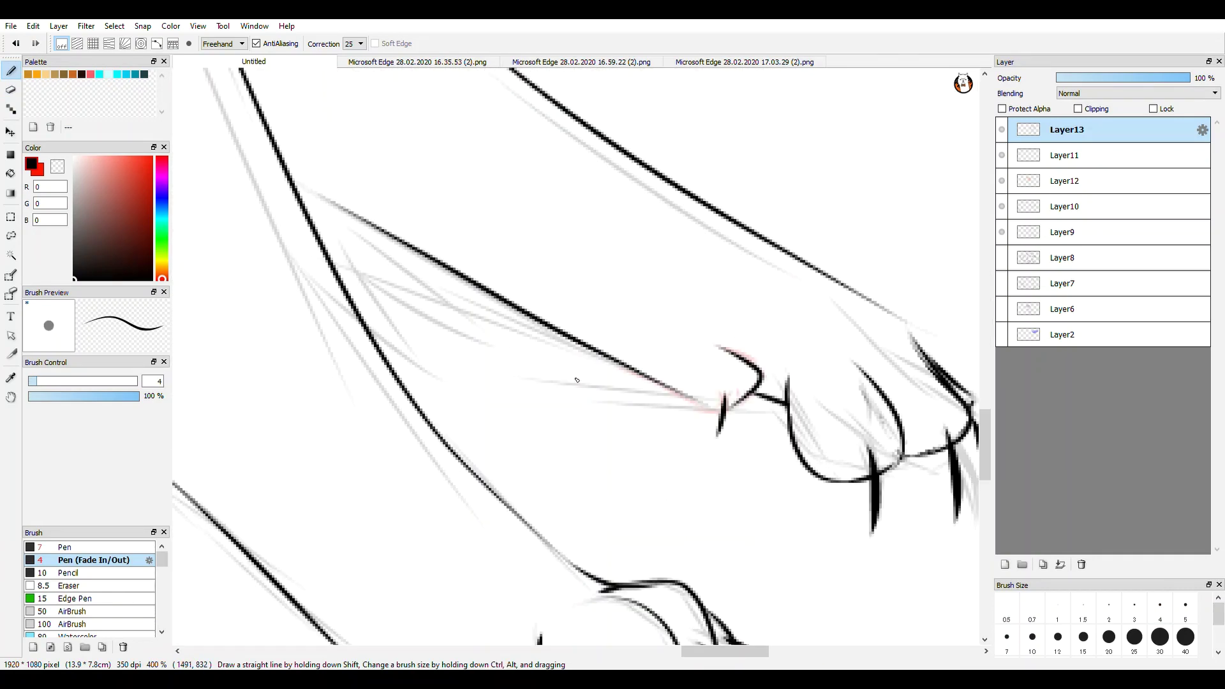
- Redraw the far paw's small inner toe closer to the larger toes at size 2 and erase its old lines
scroll(542, 370, "down", 3)
scroll(574, 355, "up", 4)
left_click(1108, 606)
left_click_drag(680, 381, 672, 490)
key("e")
left_click_drag(709, 435, 639, 381)
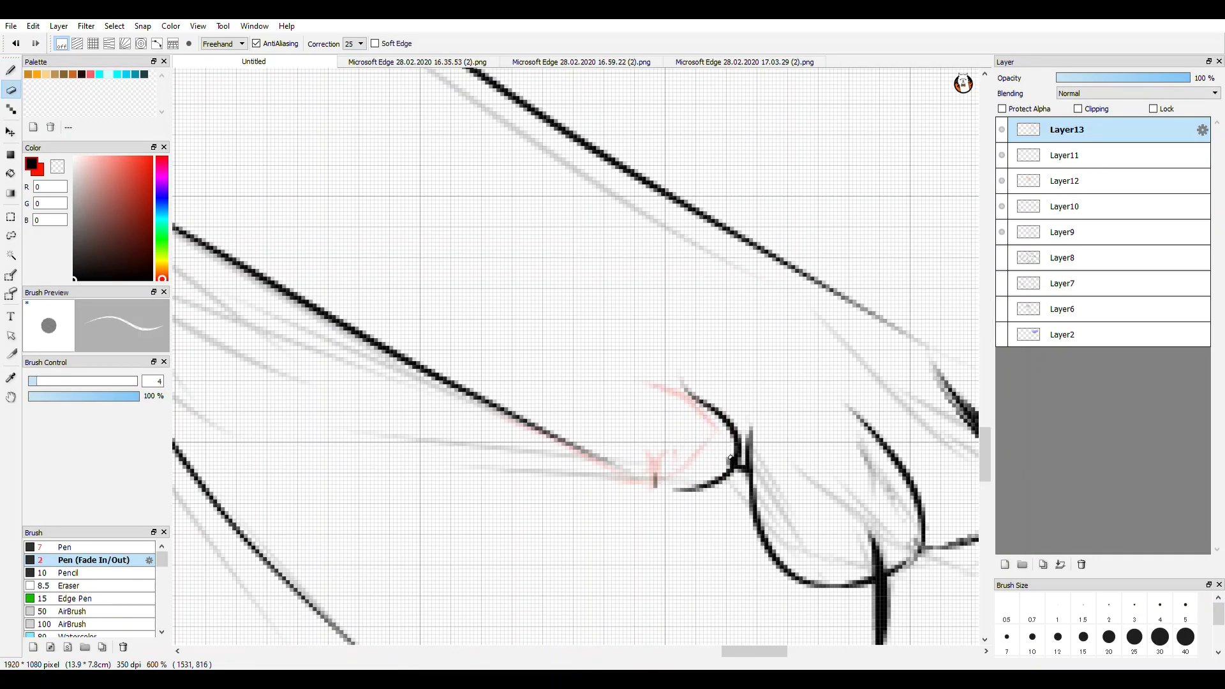
- Extend the far foreleg's underside line to the small inner toe and add that toe's claw at size 4
key("b")
left_click_drag(574, 445, 709, 486)
left_click(1159, 605)
left_click_drag(616, 377, 647, 438)
- Ink fur tufts beneath the far foreleg, near the near foreleg, with the pen at size 2
scroll(701, 501, "down", 7)
left_click(1108, 604)
scroll(669, 515, "up", 4)
left_click_drag(765, 412, 898, 481)
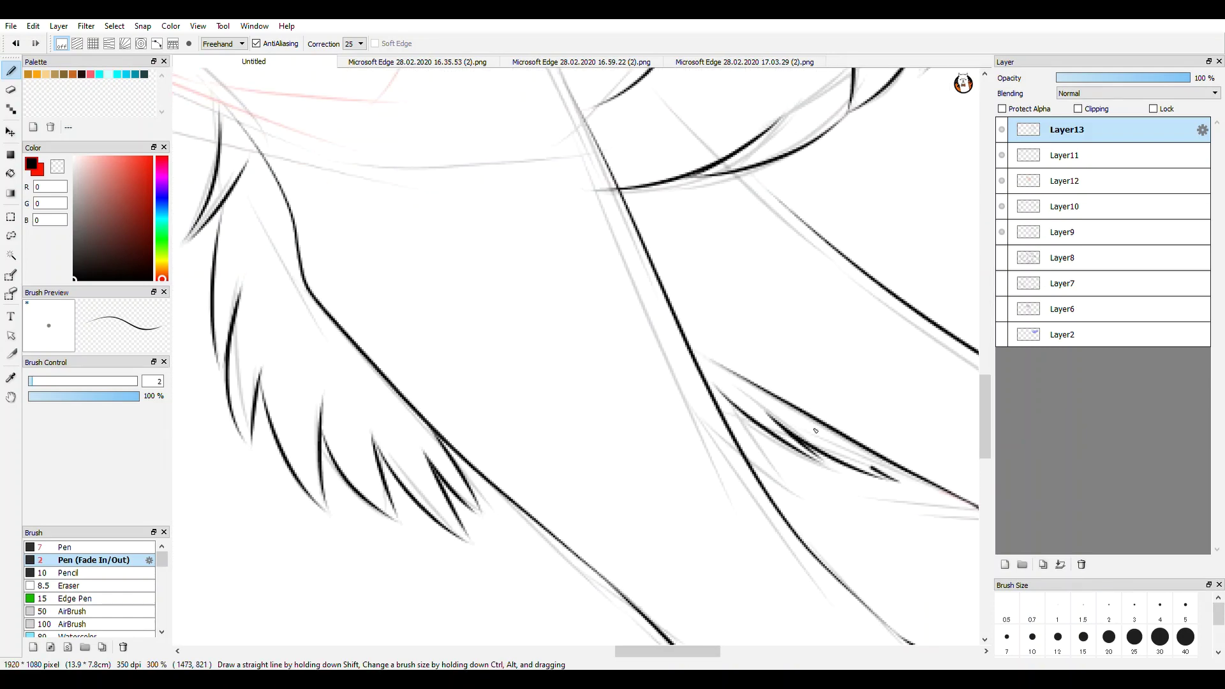
- Ink the first fur strokes across the flank, shoulder and neck and the chest's lower curve with the pen at size 2
scroll(815, 432, "down", 3)
scroll(804, 423, "up", 3)
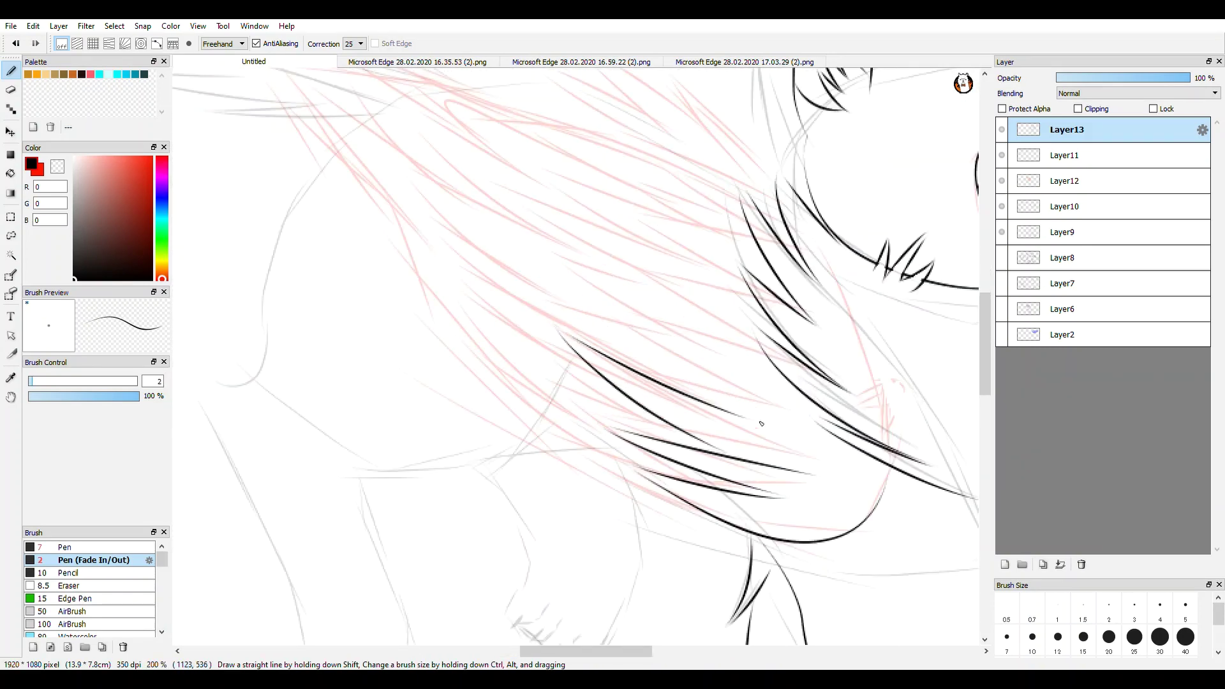
scroll(761, 423, "down", 1)
scroll(735, 326, "up", 1)
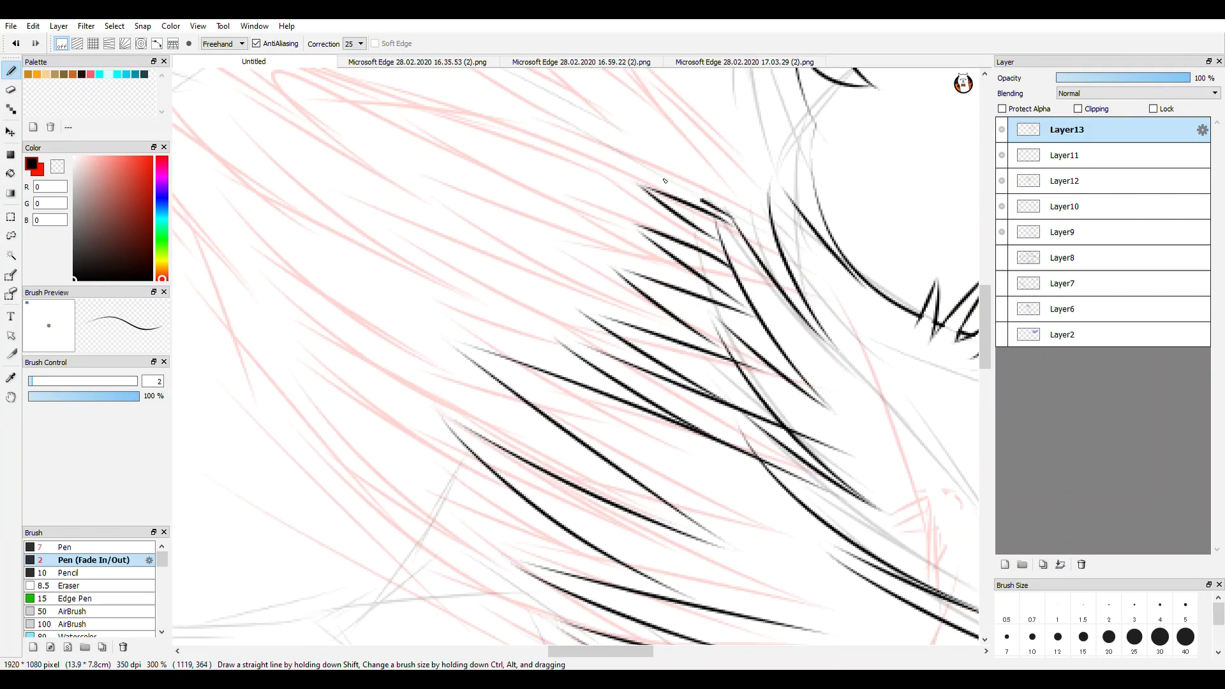
scroll(736, 319, "up", 1)
scroll(735, 317, "down", 3)
scroll(691, 405, "up", 3)
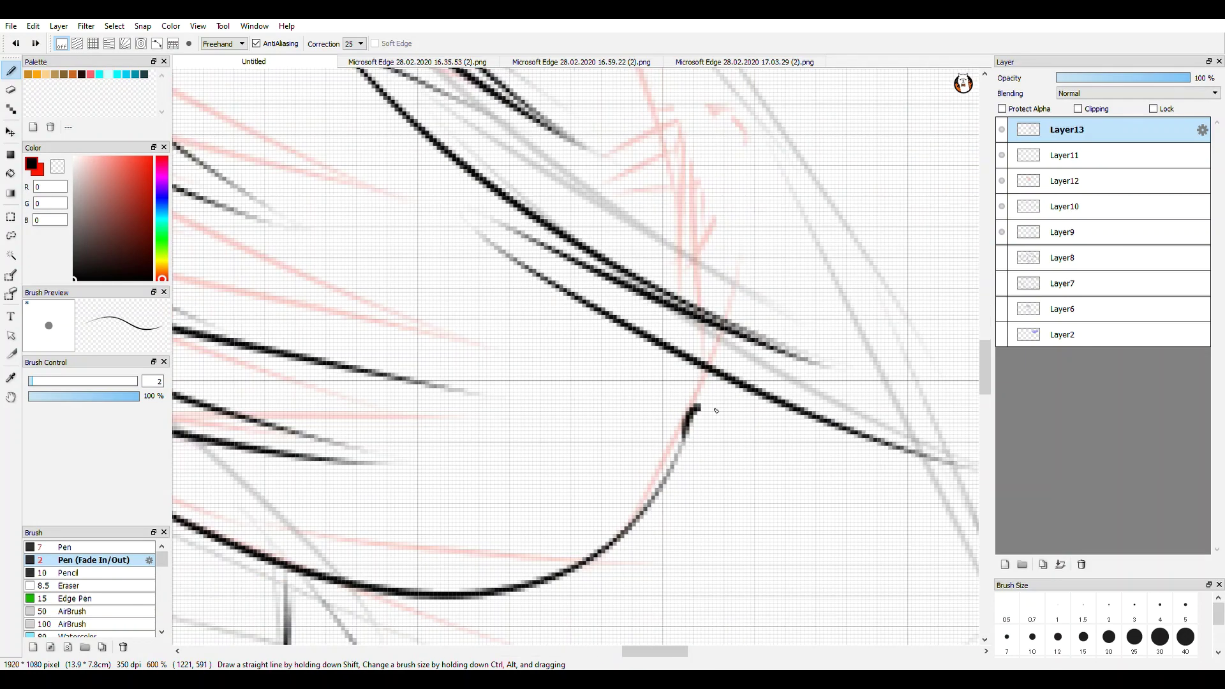
- Fill the creature's side with overlapping diagonal fur strokes from the shoulder back to the base of the tail
scroll(676, 389, "down", 3)
scroll(644, 361, "up", 2)
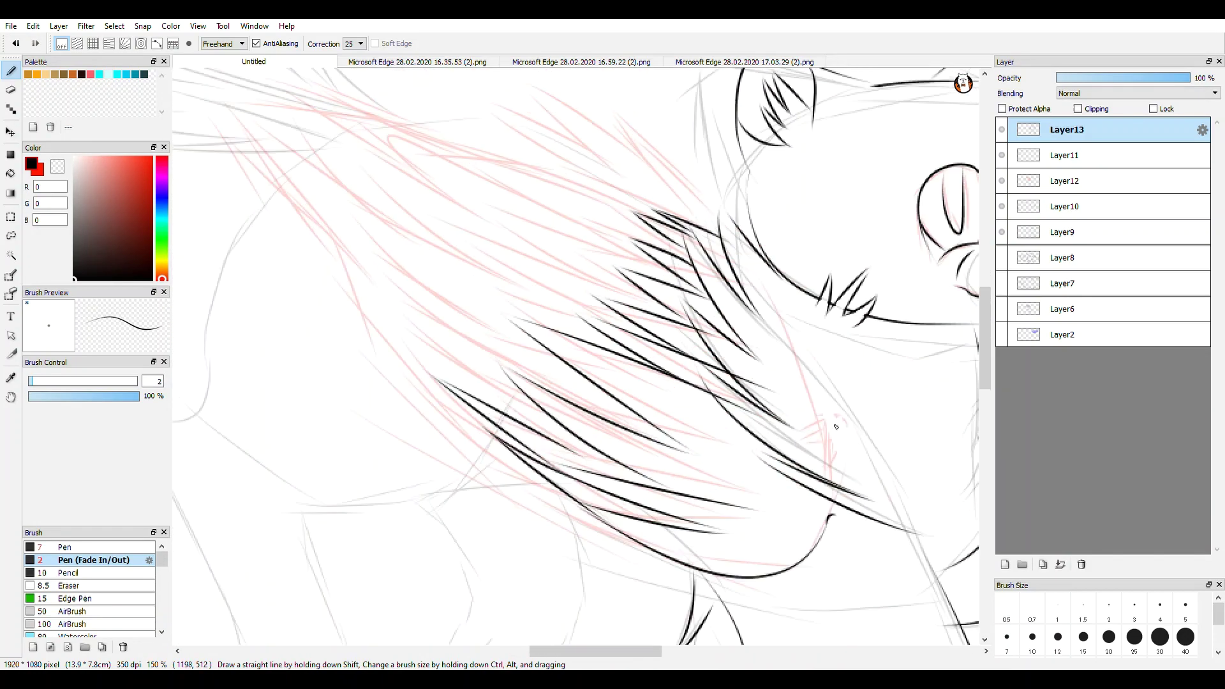
scroll(652, 326, "down", 1)
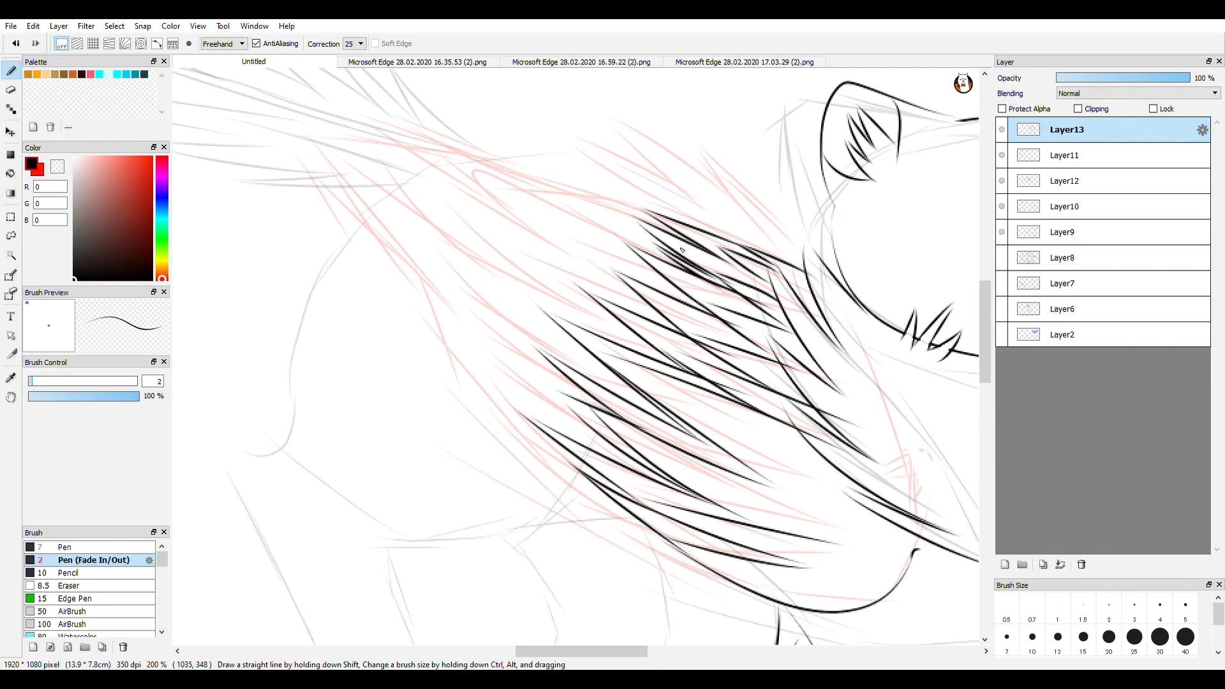
scroll(552, 389, "up", 1)
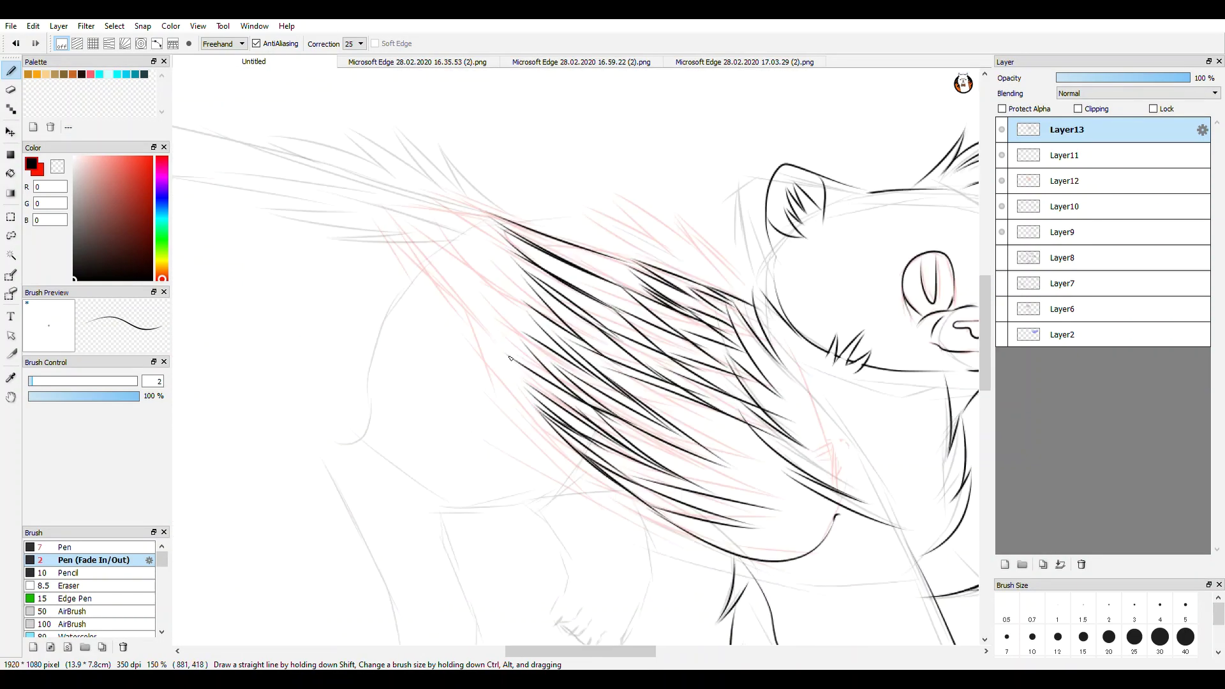
scroll(427, 274, "up", 1)
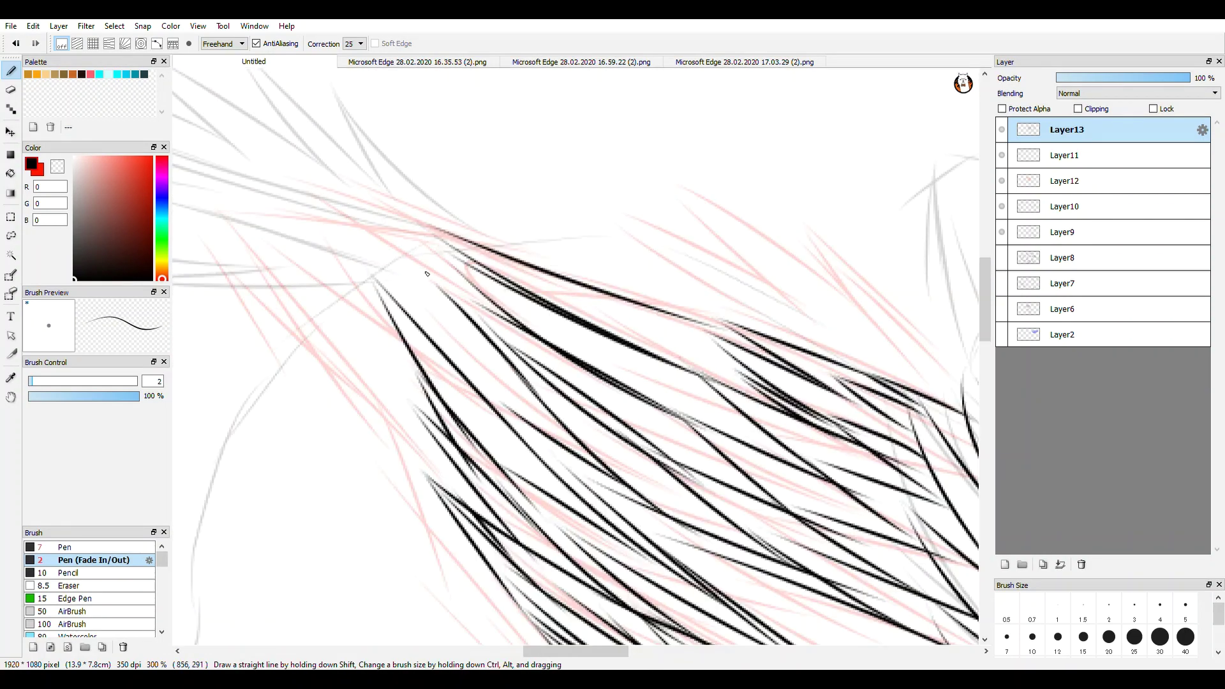
scroll(483, 311, "down", 5)
scroll(485, 267, "up", 4)
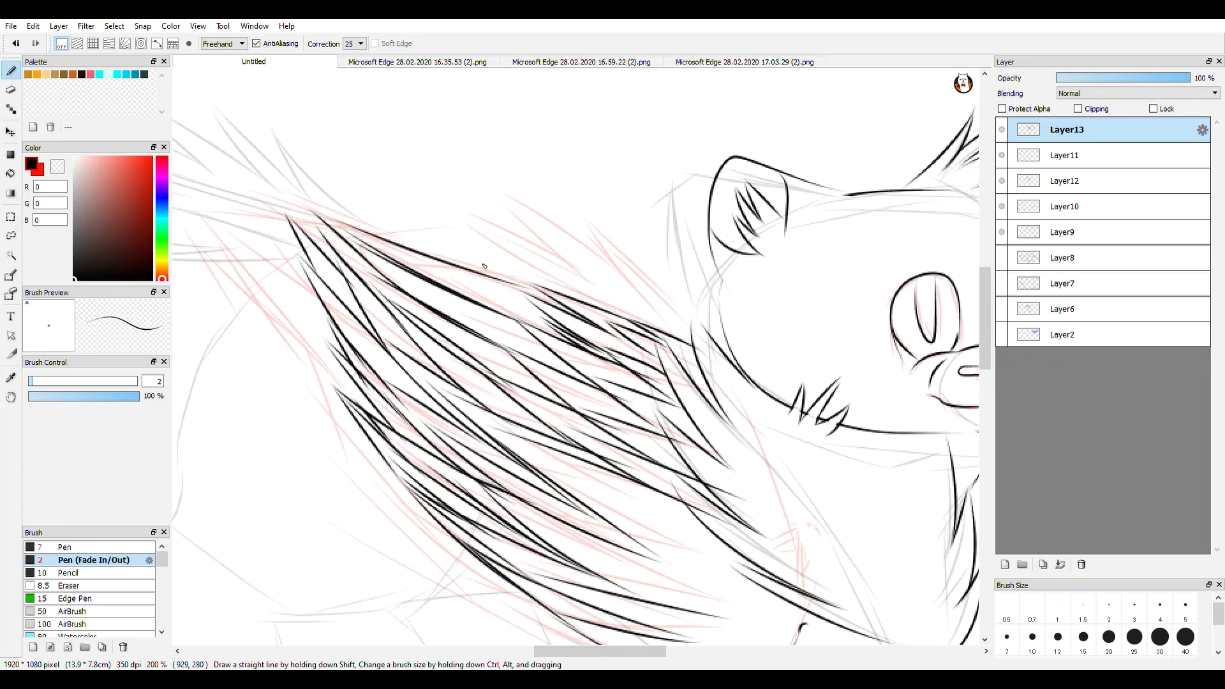
- Ink the back line, the curve of the haunch and the near hind leg's rear edge
scroll(459, 237, "down", 4)
scroll(499, 543, "up", 3)
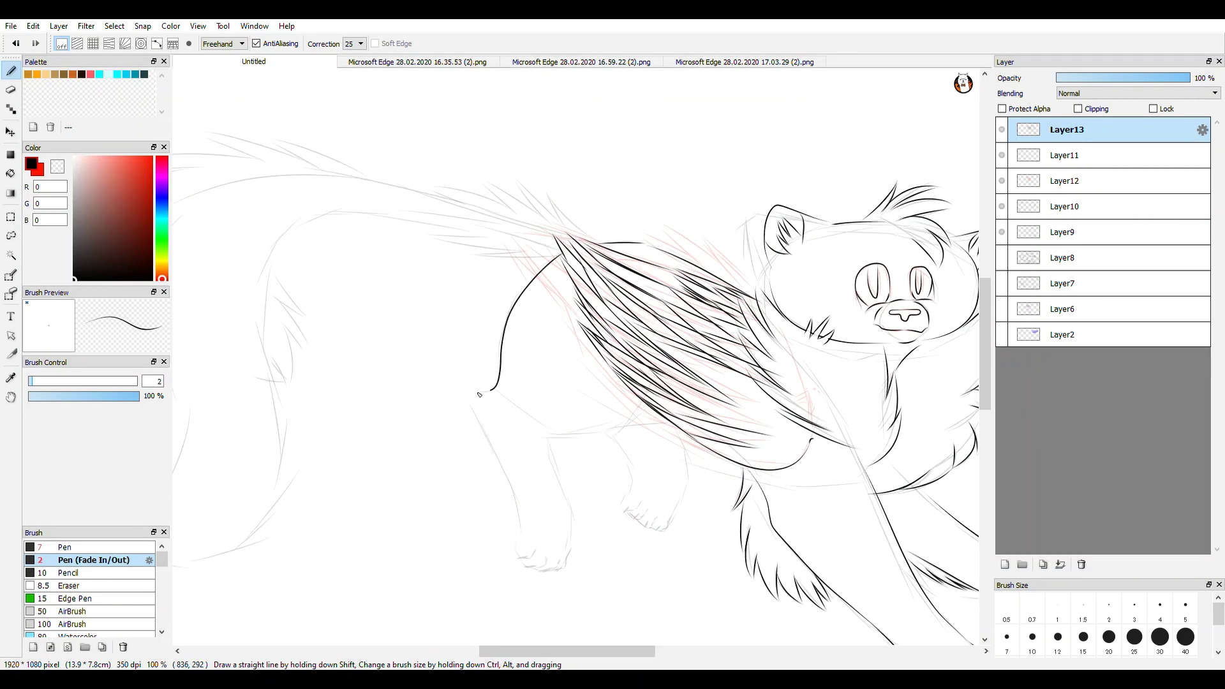
scroll(500, 544, "up", 8)
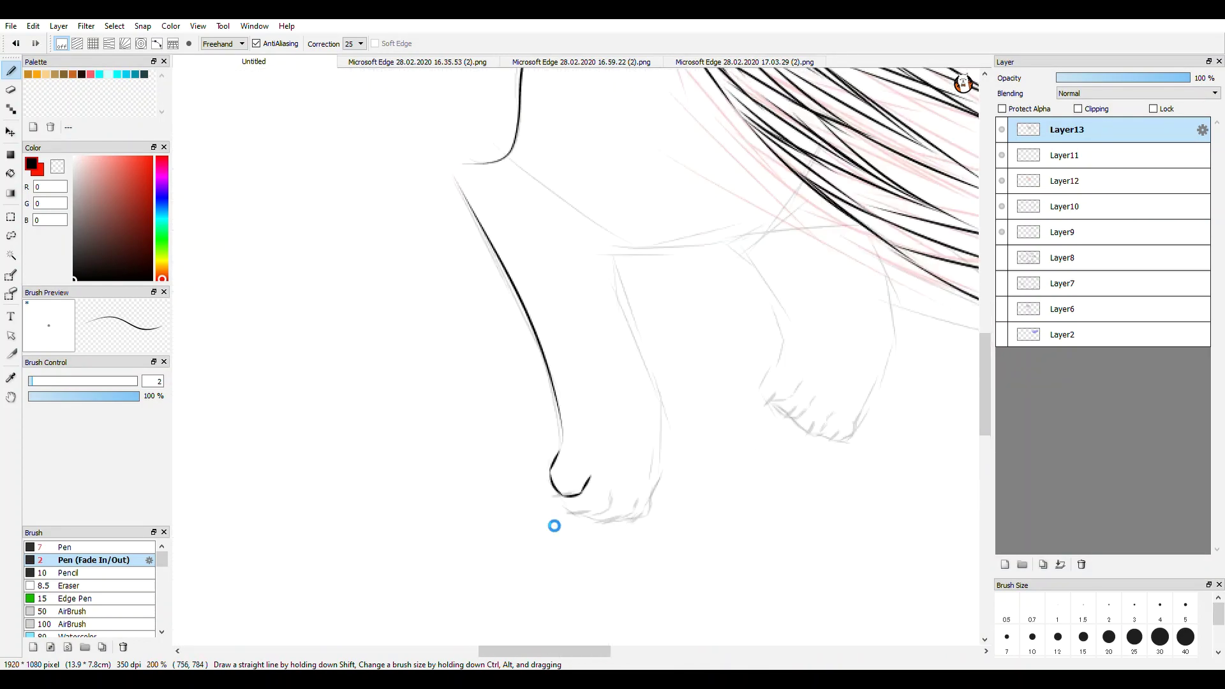
- Ink the near hind paw's toes with short claw strokes at size 2
scroll(508, 432, "down", 5)
scroll(672, 468, "up", 4)
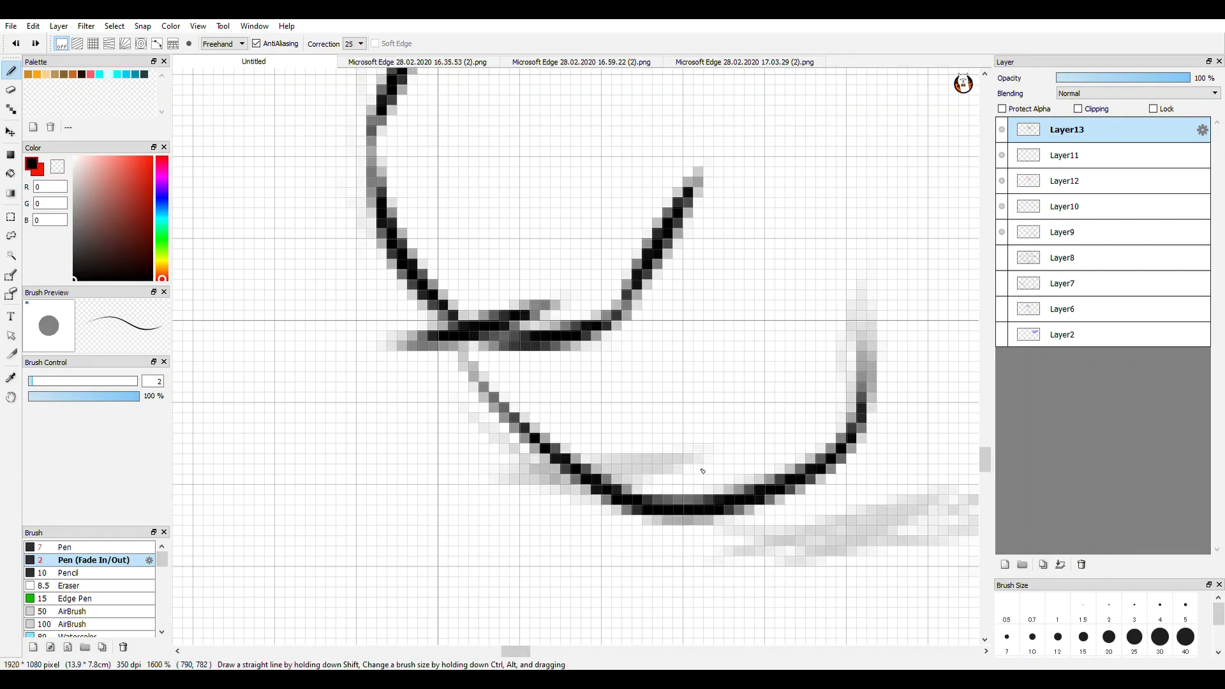
scroll(702, 471, "down", 4)
scroll(627, 465, "up", 3)
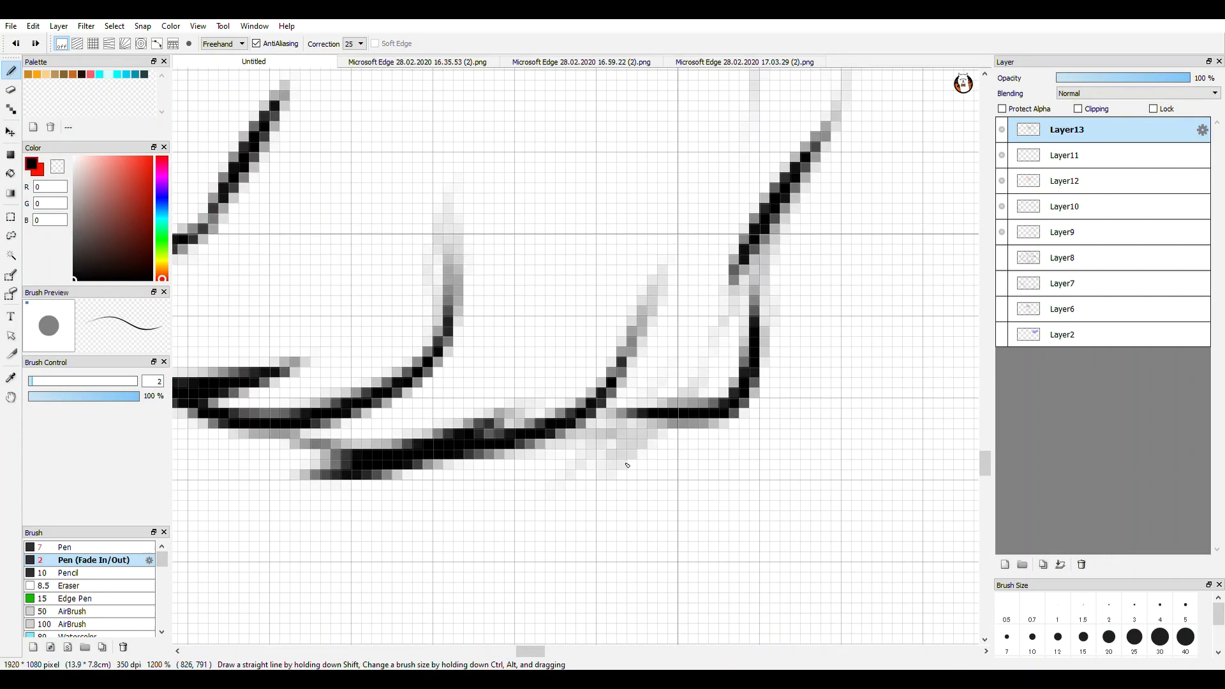
- Ink the belly line up to the flank fur and the near hind leg's front edge
scroll(627, 465, "down", 5)
scroll(636, 541, "up", 1)
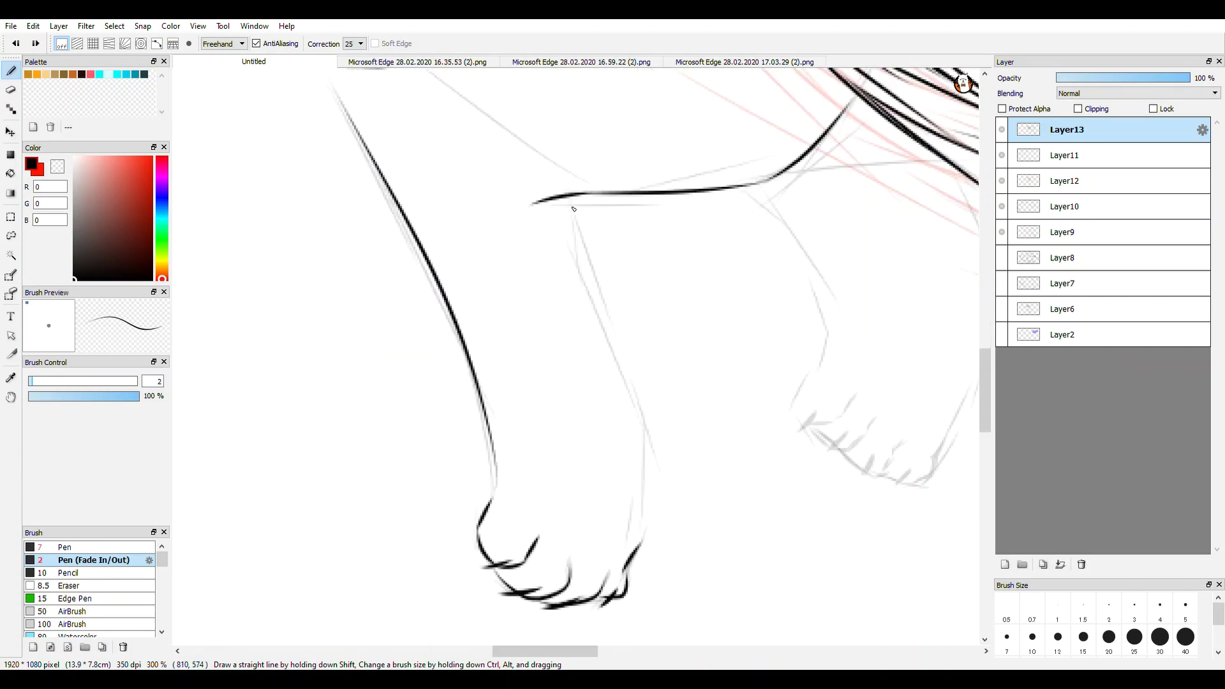
left_click_drag(574, 205, 643, 543)
scroll(643, 542, "down", 3)
- Ink the far hind leg's front edge and try a first pass at its toes
scroll(675, 332, "up", 2)
mouse_move(664, 241)
left_mouse_down()
mouse_move(692, 319)
mouse_move(652, 539)
left_mouse_up()
scroll(641, 566, "up", 2)
left_click_drag(665, 510, 546, 549)
scroll(546, 549, "down", 3)
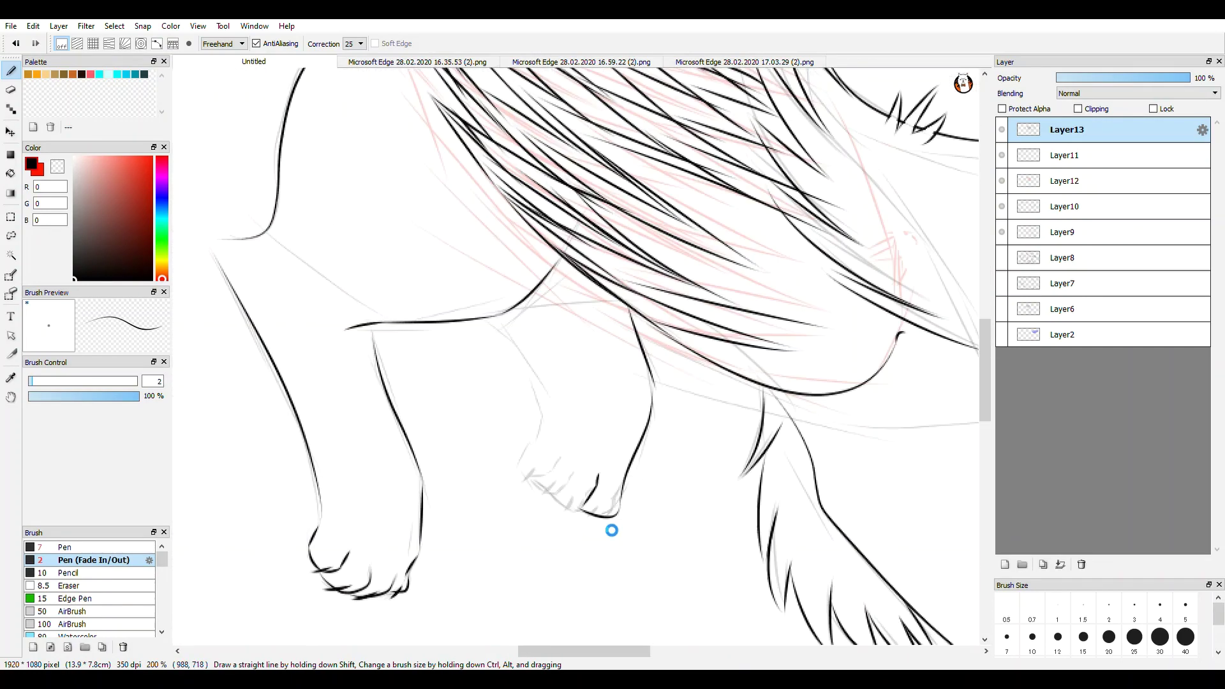
key("ctrl+z")
key("ctrl+z")
- Redraw the far hind leg's lower front edge and outline the paw's toes over the sketch
scroll(610, 530, "up", 2)
left_click_drag(708, 252, 653, 469)
scroll(638, 504, "up", 2)
left_click_drag(532, 488, 579, 400)
left_click_drag(414, 421, 517, 319)
scroll(517, 317, "down", 4)
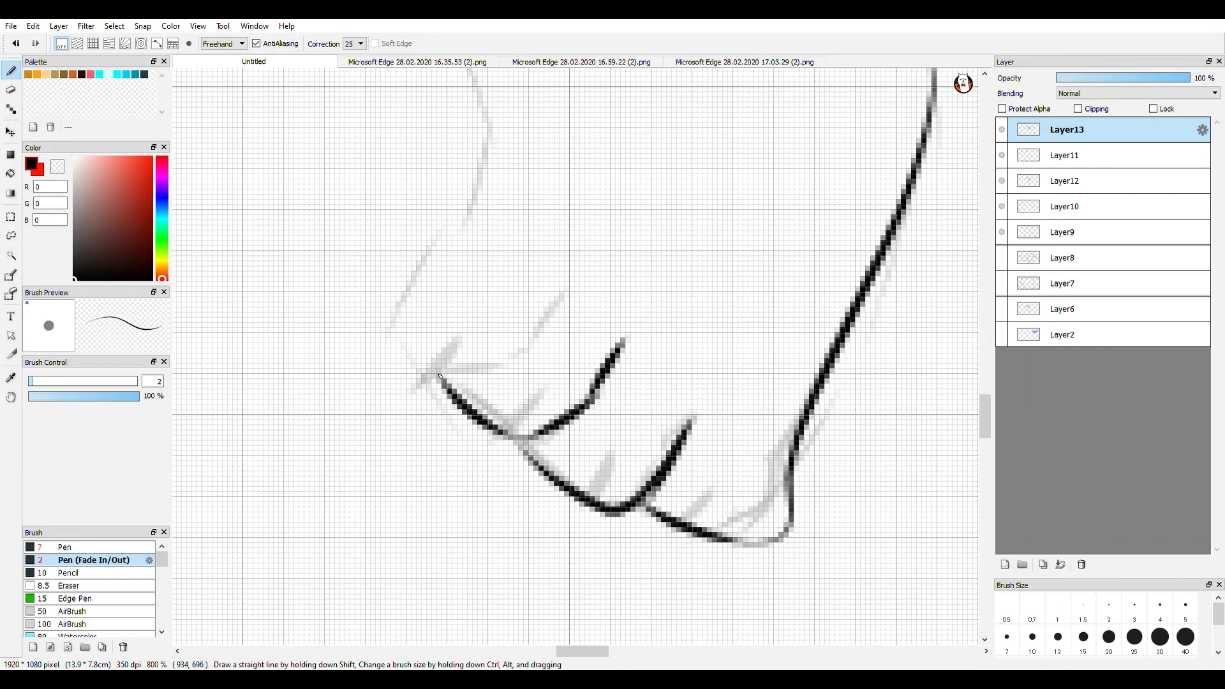
- Ink the far hind paw's last toe and its claws, erasing and reshaping the outermost toe's edge
scroll(692, 459, "up", 4)
scroll(692, 459, "up", 2)
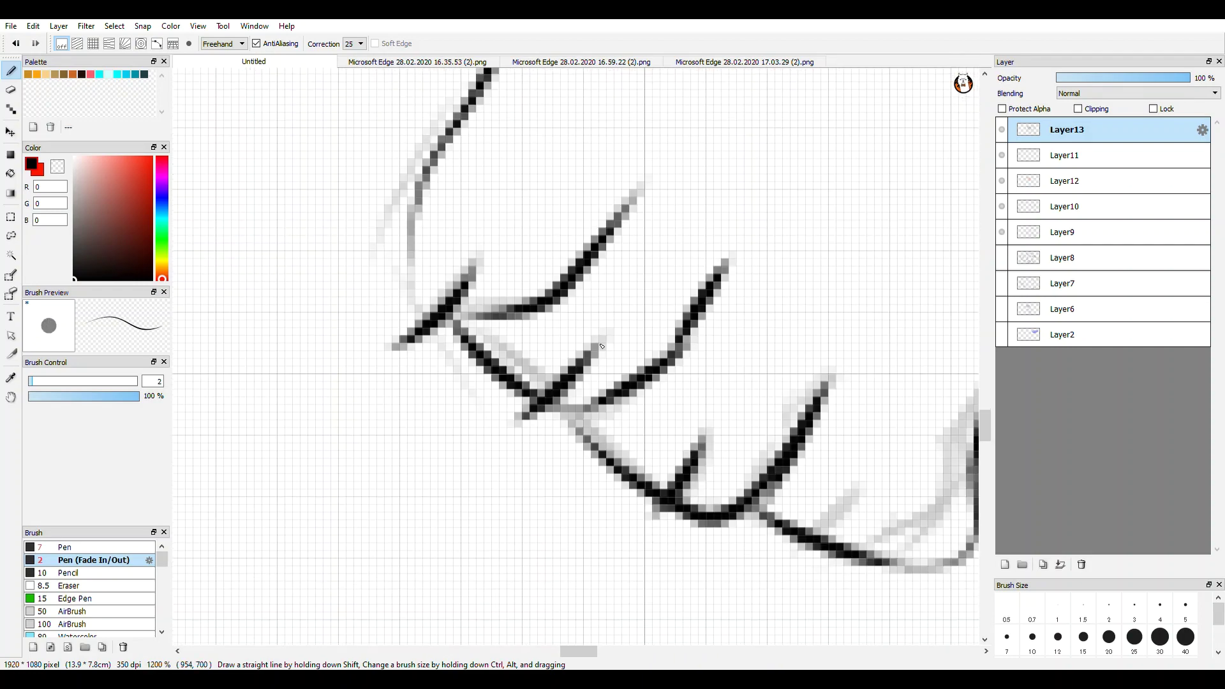
scroll(714, 450, "down", 3)
scroll(740, 443, "up", 3)
key("e")
left_click_drag(745, 437, 733, 439)
key("b")
left_click_drag(616, 422, 571, 469)
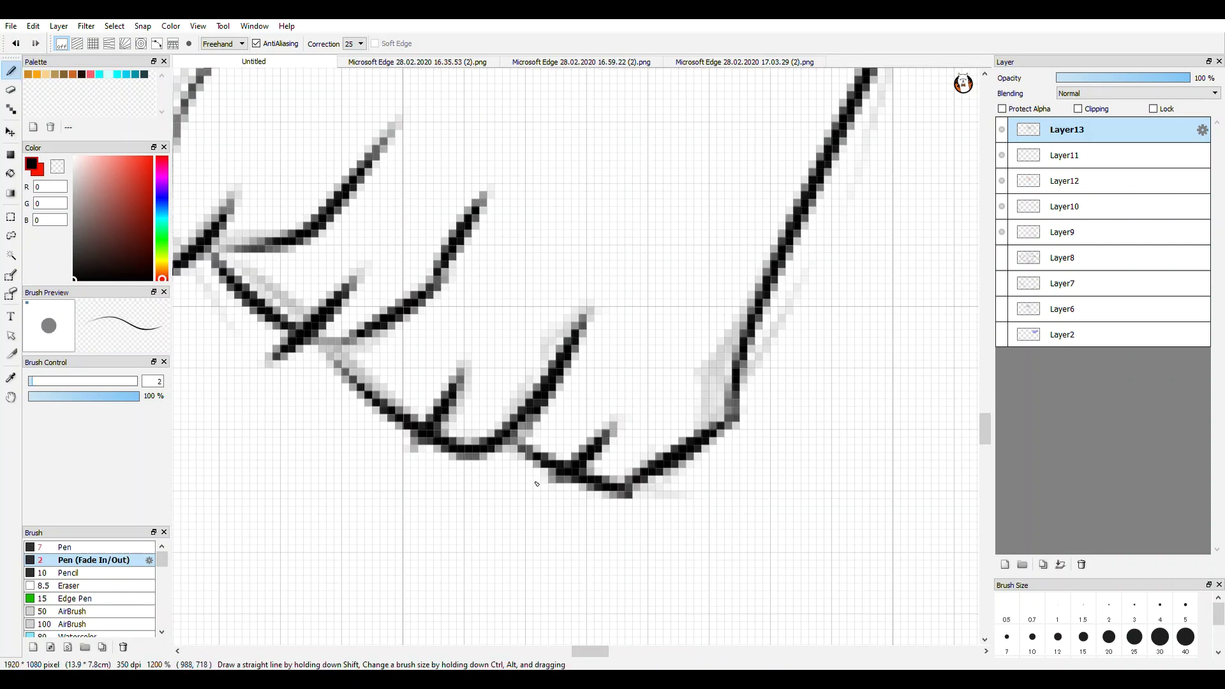
- Ink a pointed fur tuft behind the haunch, just above the near hind leg
scroll(540, 478, "down", 7)
scroll(568, 392, "up", 3)
left_click_drag(451, 273, 498, 350)
scroll(434, 335, "up", 2)
left_click_drag(464, 295, 538, 405)
scroll(510, 380, "down", 5)
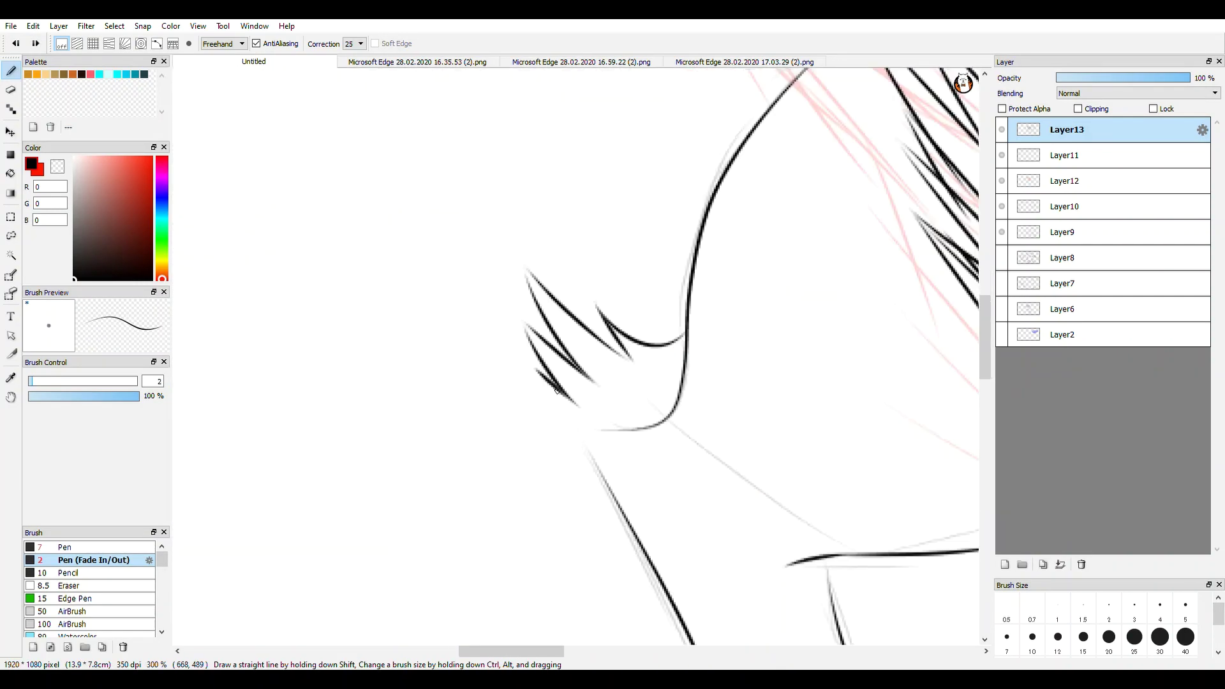
scroll(598, 289, "up", 3)
scroll(574, 280, "down", 2)
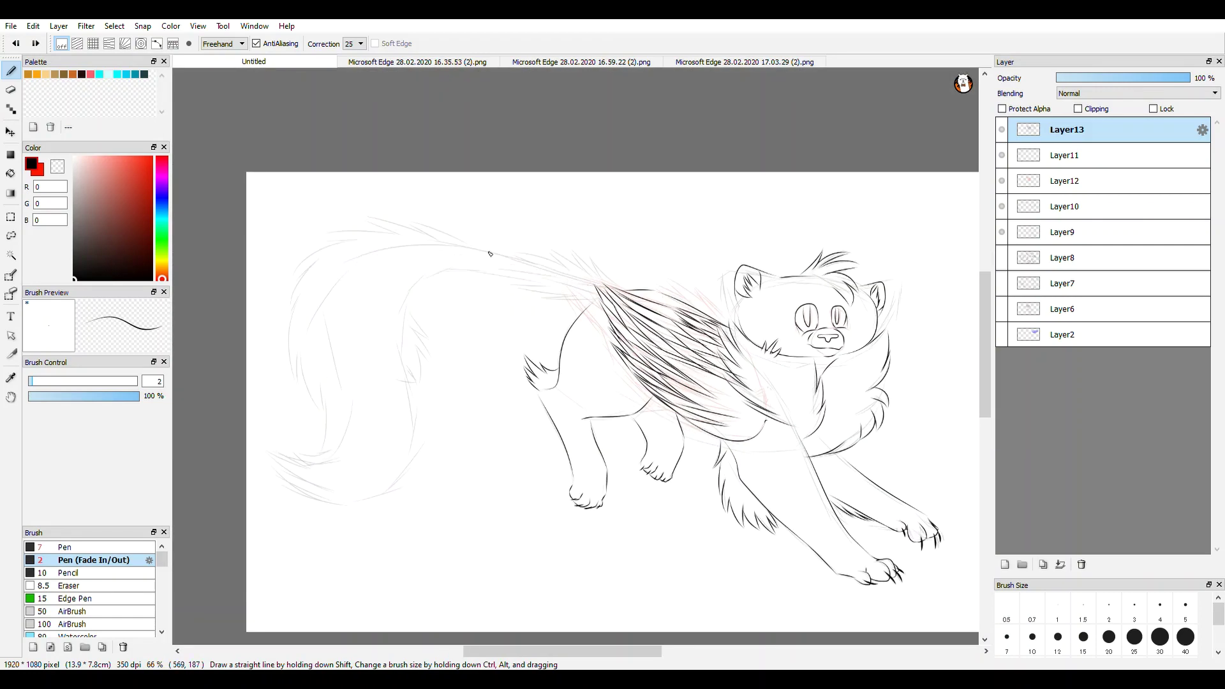
- Ink the tail's long outer edge down to the tip and start the tip's fur
scroll(487, 254, "up", 4)
left_click_drag(456, 192, 364, 523)
scroll(440, 574, "up", 2)
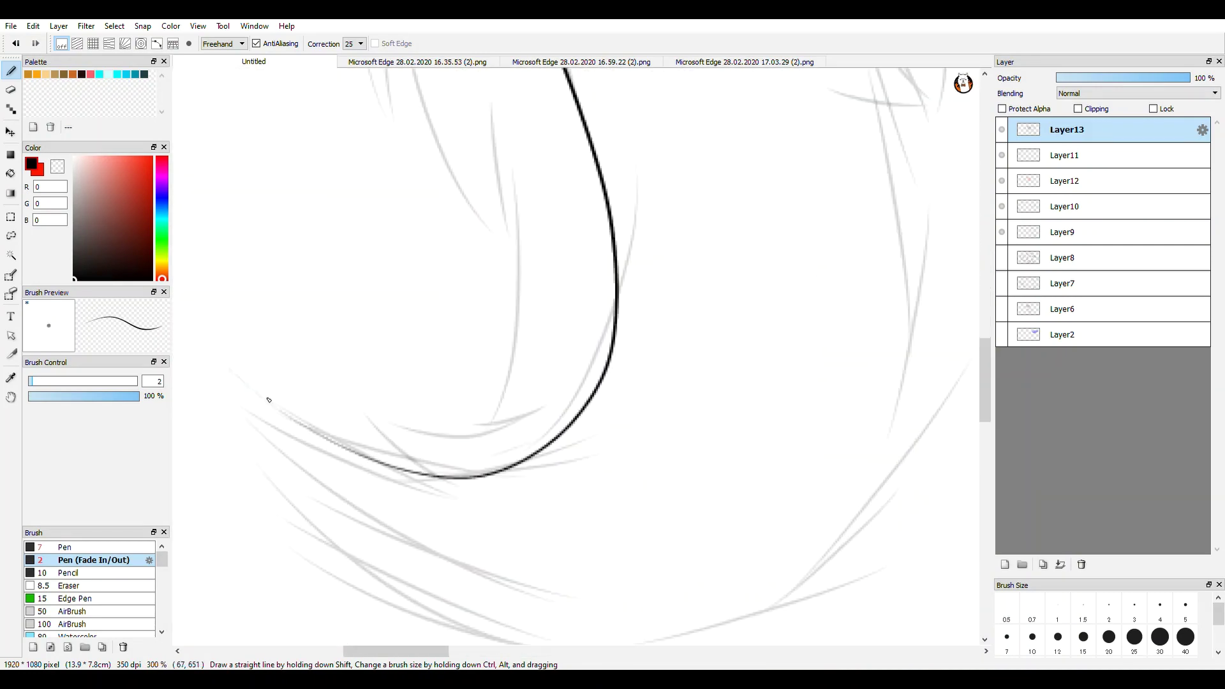
left_click_drag(268, 399, 397, 522)
- Ink the remaining fur at the tail tip and the tail's underside curving up toward its inner edge
scroll(383, 510, "down", 2)
left_click_drag(249, 490, 552, 532)
left_click_drag(446, 543, 627, 364)
scroll(638, 419, "down", 1)
scroll(715, 419, "up", 1)
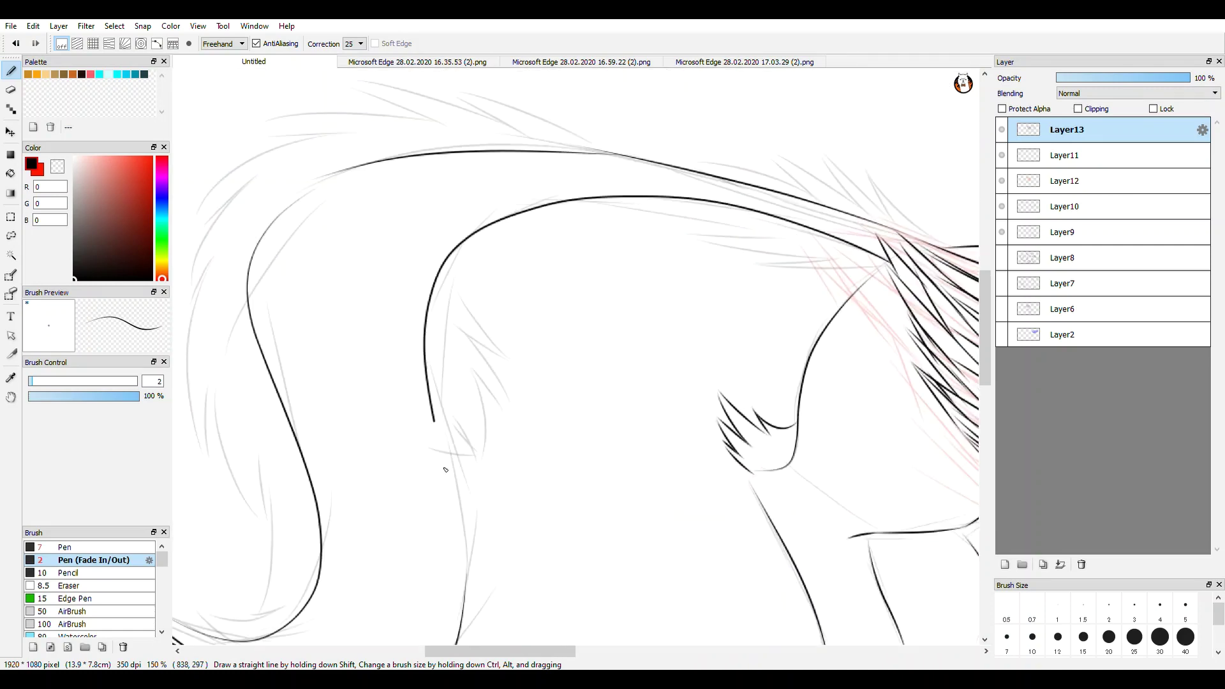
scroll(524, 369, "down", 2)
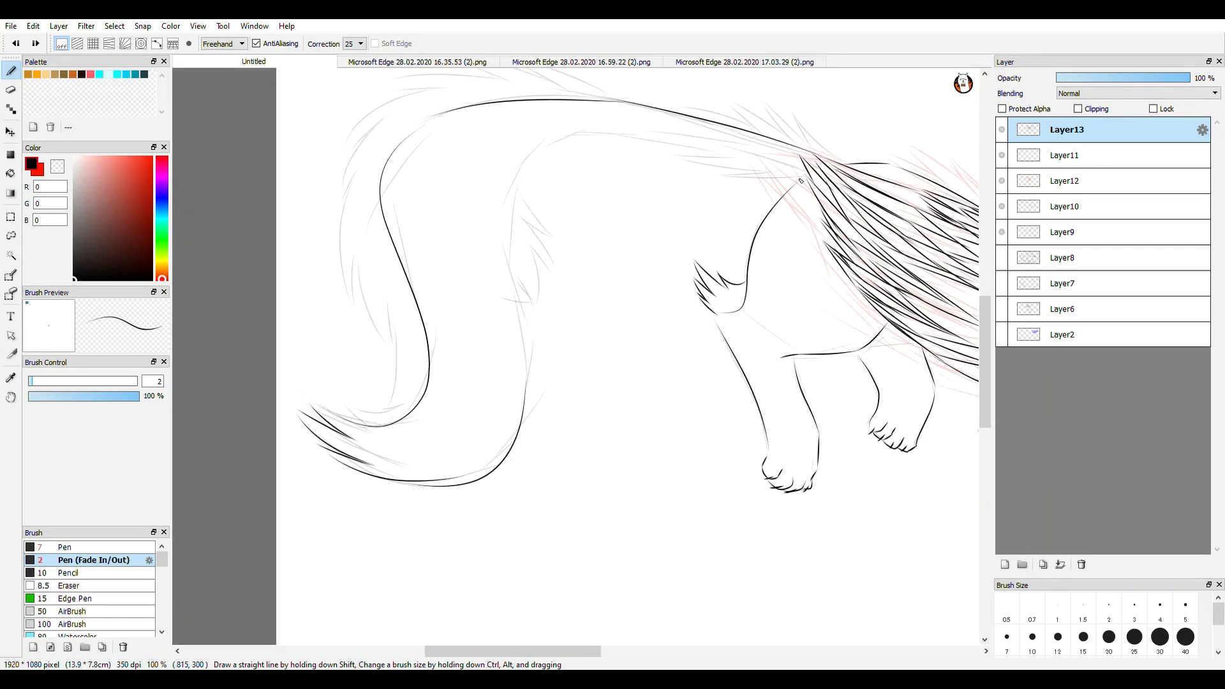
- Ink fur tufts along the tail's inner edge and above and below the tail base
scroll(524, 369, "up", 3)
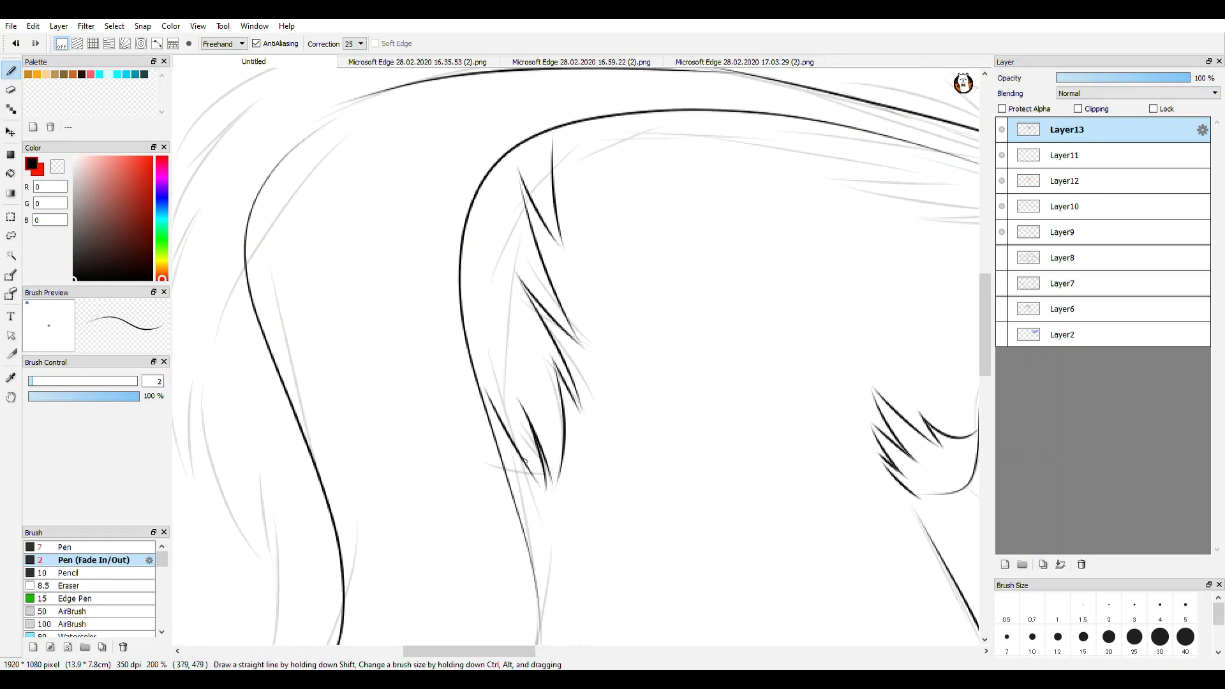
scroll(838, 405, "down", 1)
scroll(837, 405, "up", 1)
scroll(579, 343, "up", 1)
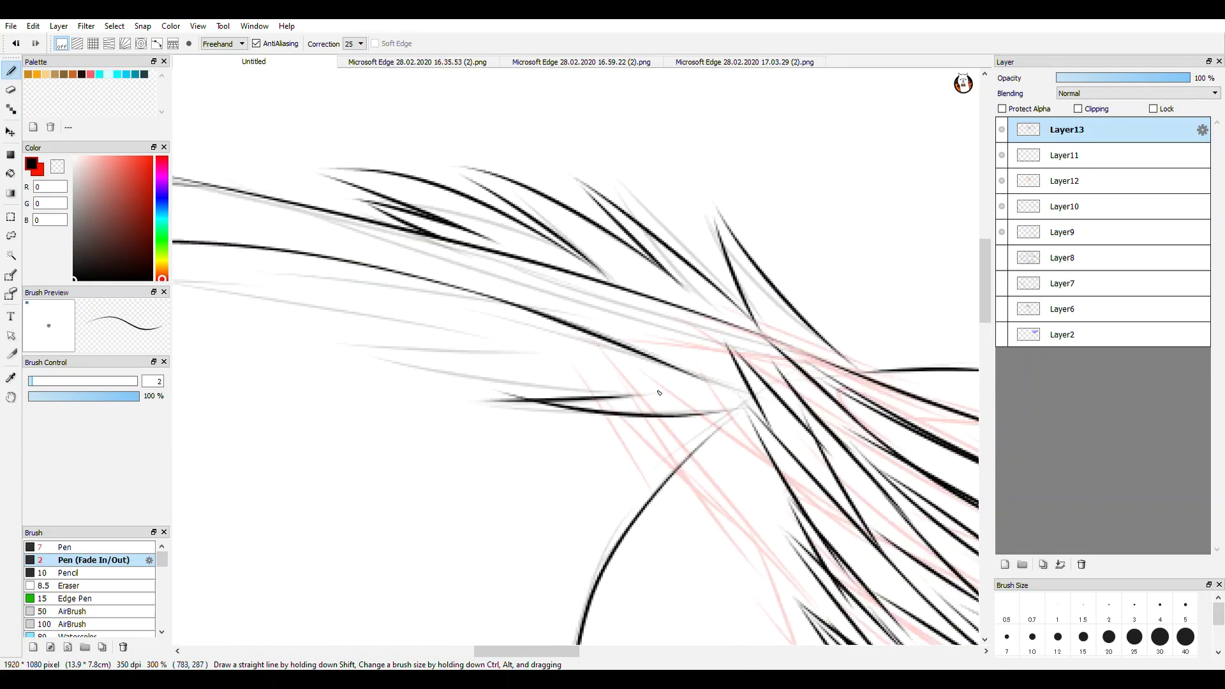
- Ink fur tufts along the tail's outer edge from the top of the arch down toward the tip
scroll(580, 342, "down", 4)
scroll(618, 300, "up", 2)
left_click_drag(686, 287, 541, 228)
left_click_drag(532, 252, 315, 283)
mouse_move(289, 433)
left_mouse_down()
mouse_move(372, 213)
mouse_move(387, 385)
left_mouse_up()
key("ctrl+z")
scroll(381, 255, "up", 1)
scroll(388, 314, "up", 1)
scroll(429, 456, "down", 5)
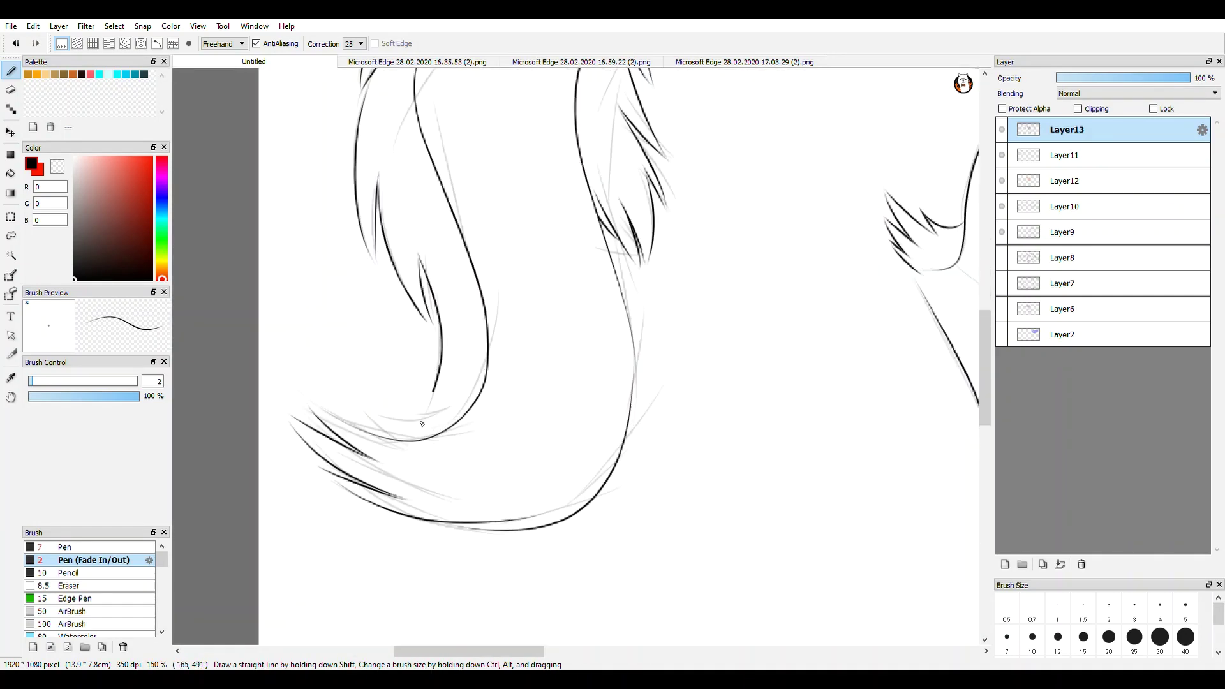
- With the sketch layers hidden, add a new layer and ink two small fangs below the muzzle
left_click(1005, 563)
scroll(808, 327, "up", 6)
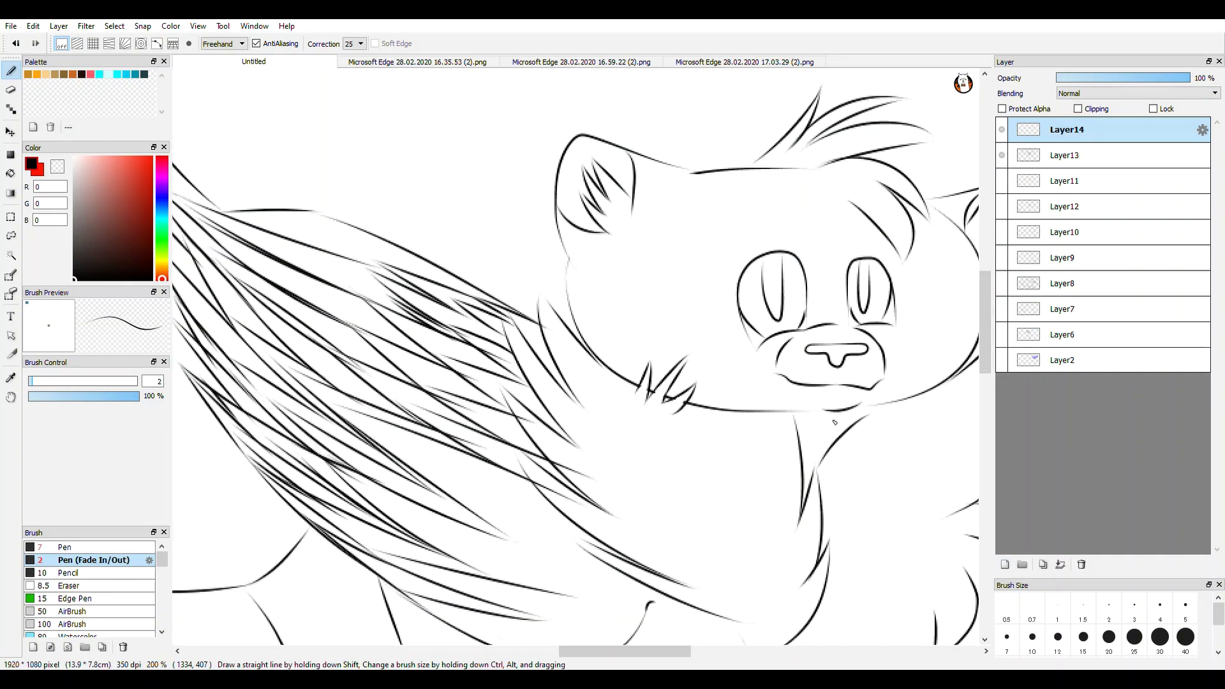
left_click_drag(808, 328, 819, 378)
left_click_drag(849, 333, 819, 379)
scroll(816, 383, "down", 6)
scroll(855, 357, "up", 2)
- Add another new layer on top and try a hair stroke above the creature's forehead
left_click(1005, 564)
left_click_drag(781, 332, 811, 292)
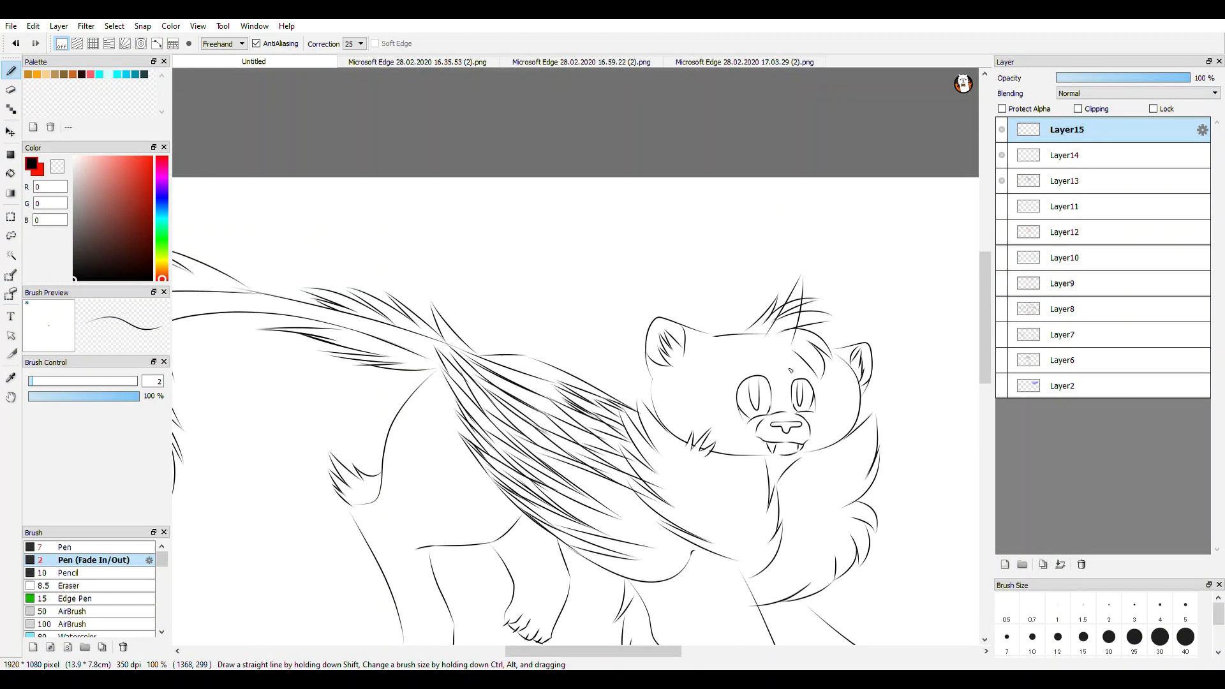
key("ctrl+z")
- Toggle the visibility of Layer15 and Layer14 to check which lines each layer holds
scroll(765, 217, "down", 2)
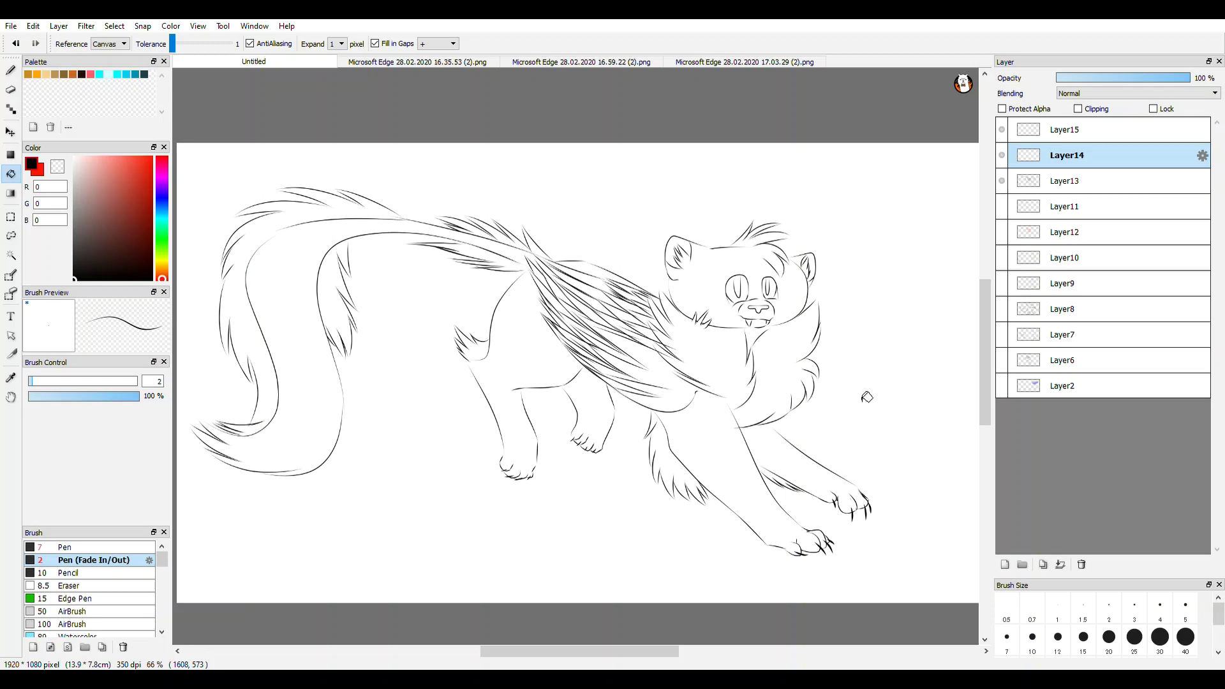
left_click(11, 71)
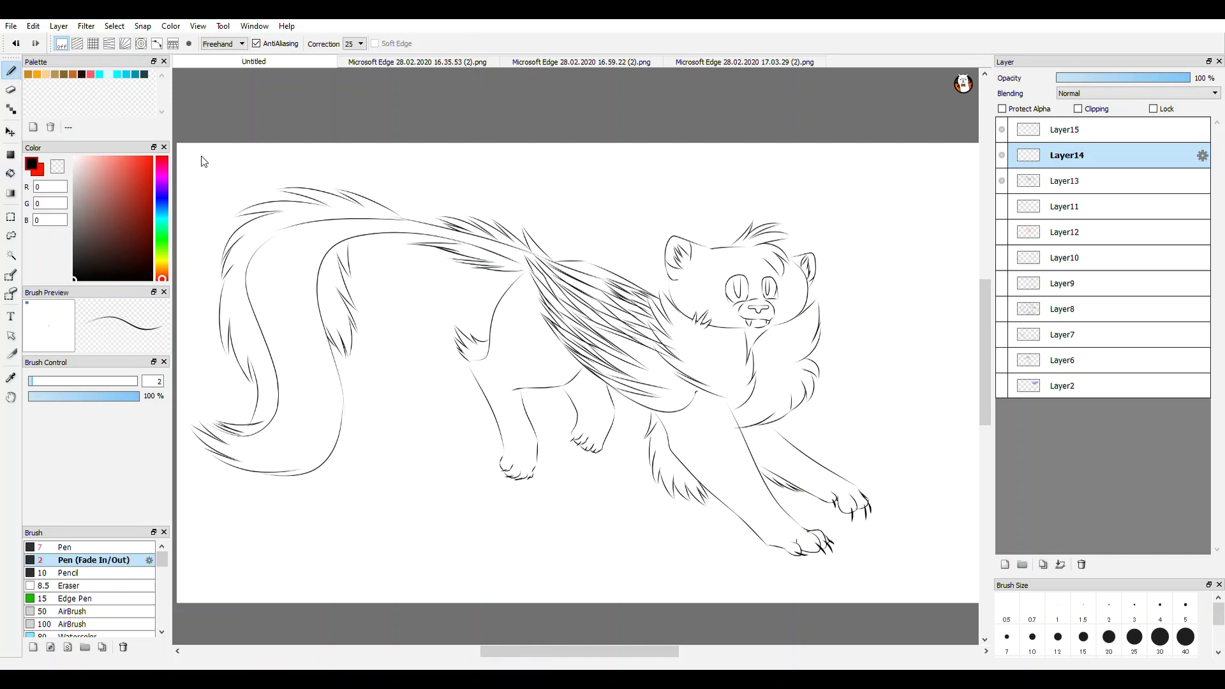
scroll(679, 266, "up", 4)
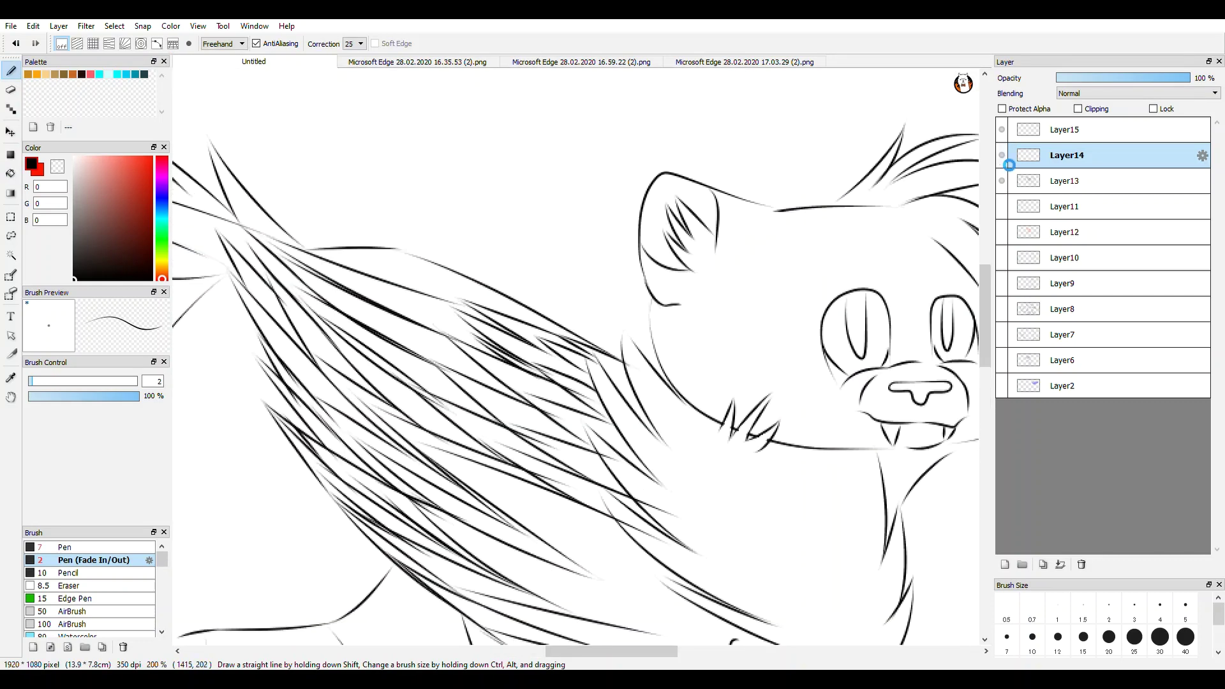
left_click(1002, 128)
left_click(1002, 155)
left_click(1002, 155)
left_click(1002, 156)
left_click(1002, 155)
left_click(1003, 131)
scroll(780, 312, "down", 4)
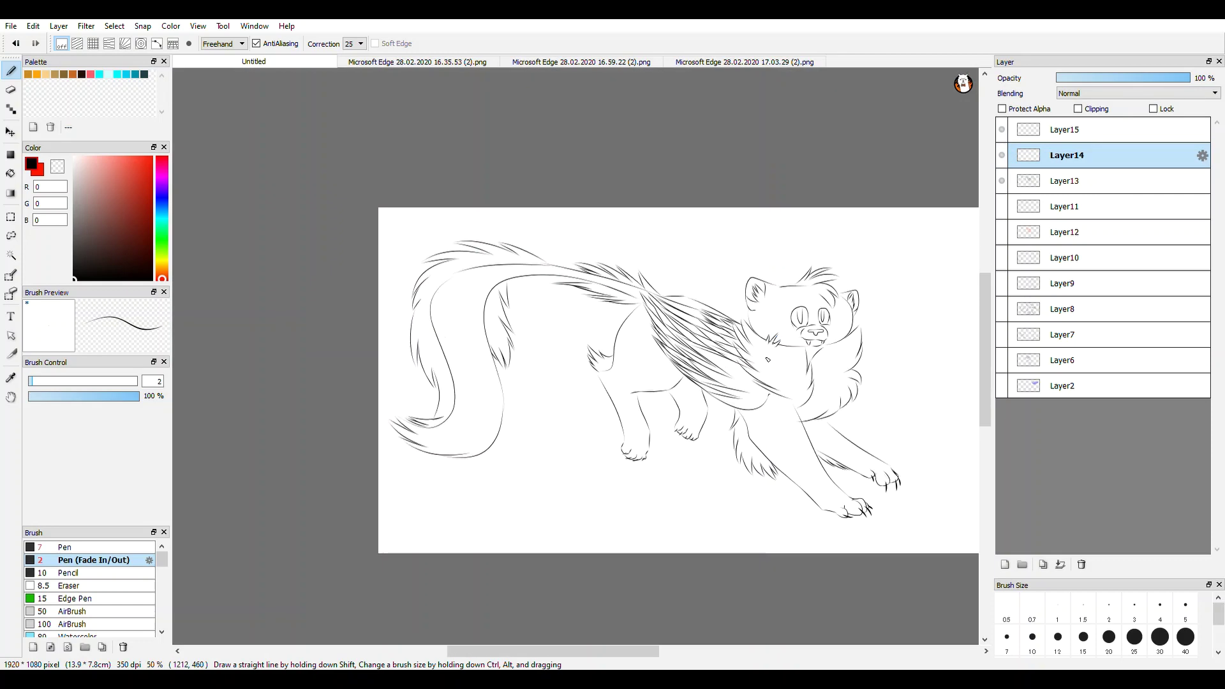
- Make Layer15 the active layer and check its visibility
scroll(757, 358, "up", 1)
left_click(1042, 133)
left_click(1002, 131)
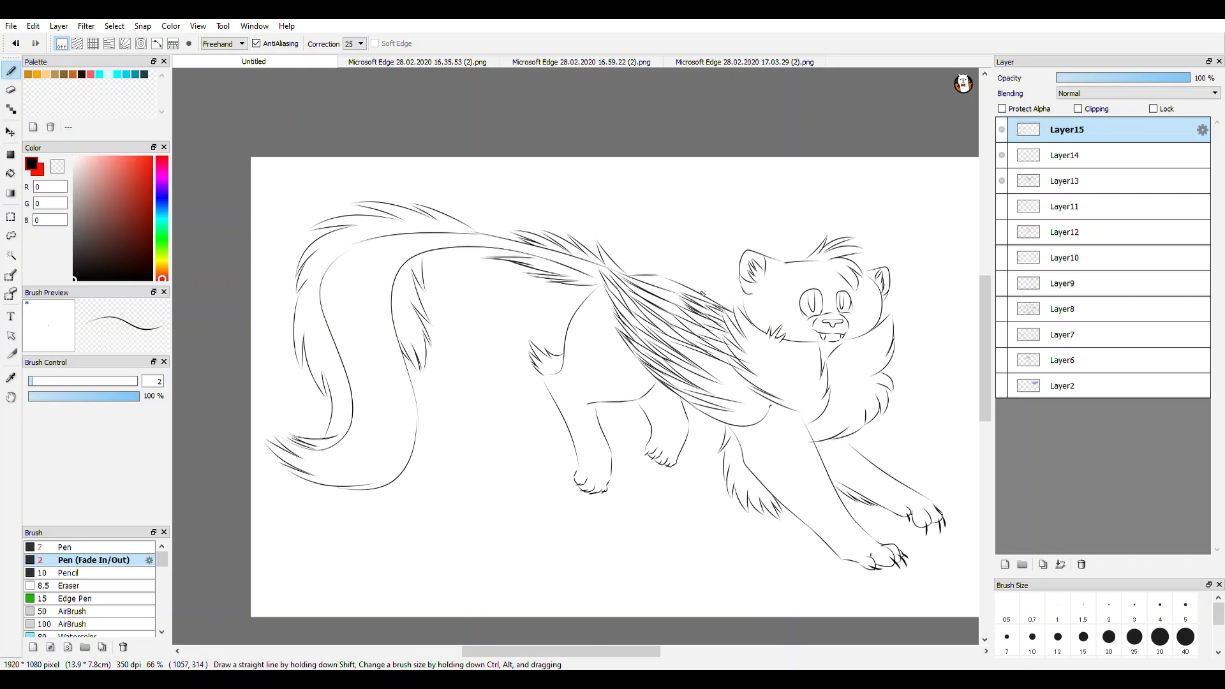
scroll(722, 309, "up", 1)
left_click_drag(750, 314, 708, 281)
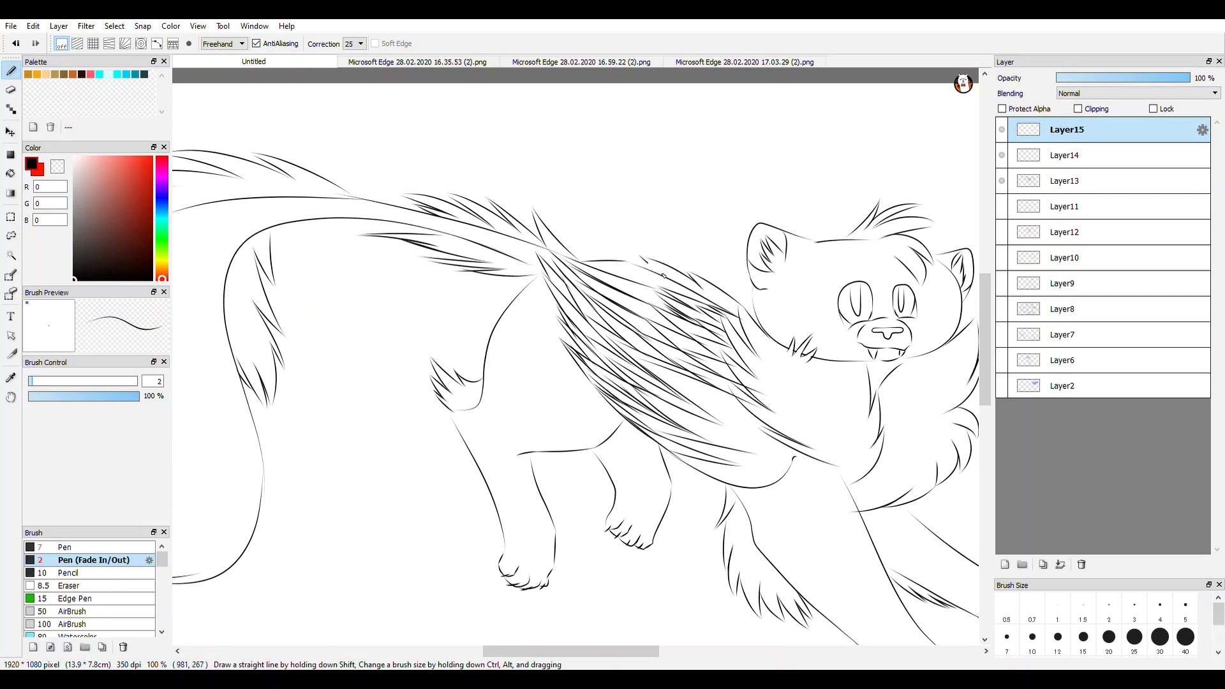
left_click_drag(658, 273, 611, 244)
scroll(694, 309, "up", 2)
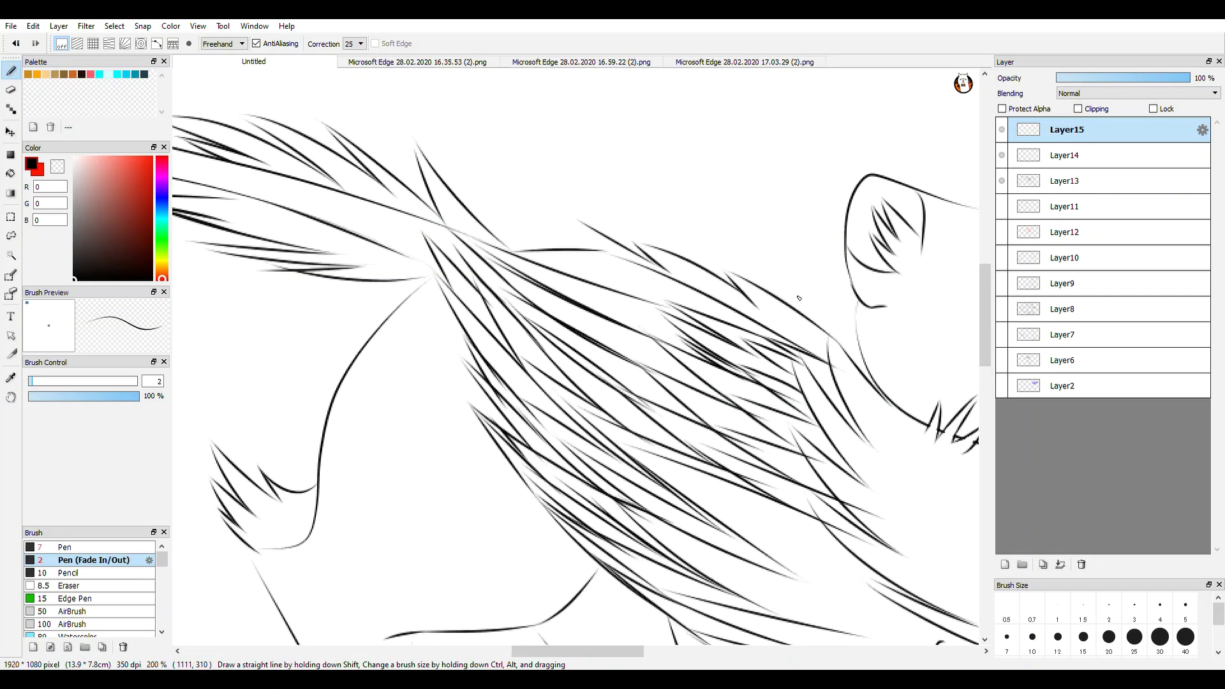
key("ctrl+z")
key("ctrl+z")
key("ctrl+z")
key("ctrl+z")
key("ctrl+z")
- Ink more tapered fur strokes on Layer15 along the upper back and nape, up to the back of the head
left_click_drag(835, 345, 669, 245)
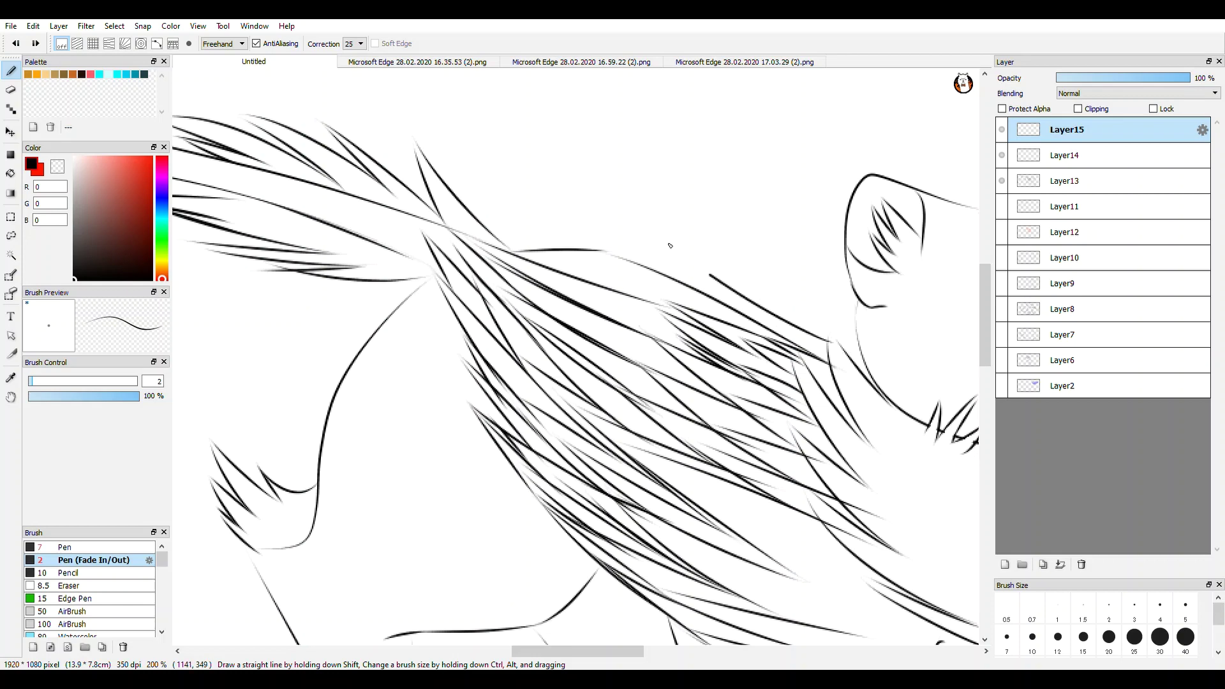
left_click_drag(713, 289, 603, 220)
scroll(708, 295, "down", 1)
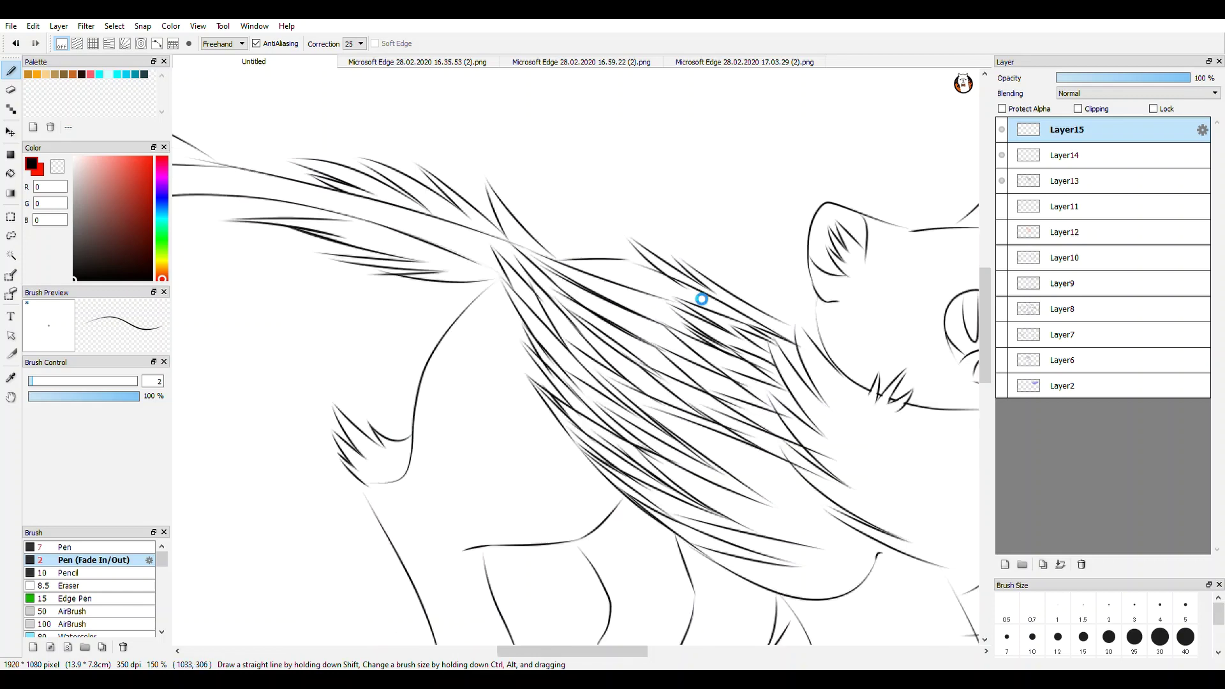
scroll(701, 299, "down", 4)
scroll(695, 258, "up", 6)
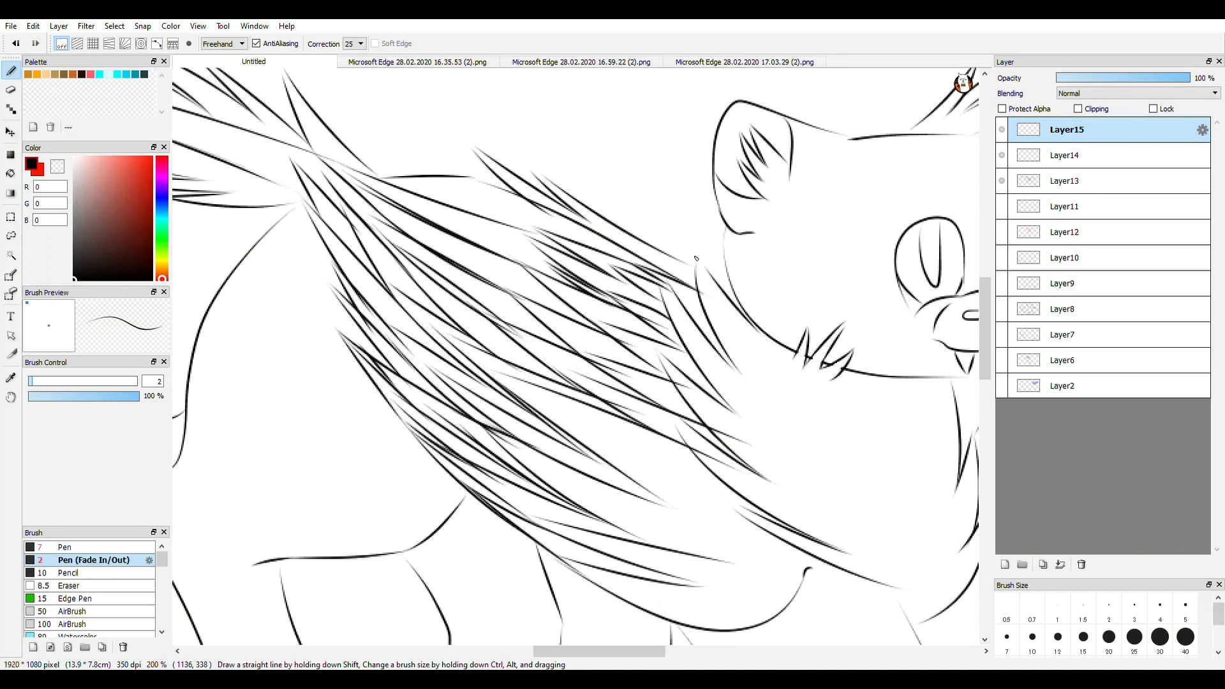
left_click_drag(731, 271, 614, 203)
left_click_drag(675, 255, 620, 208)
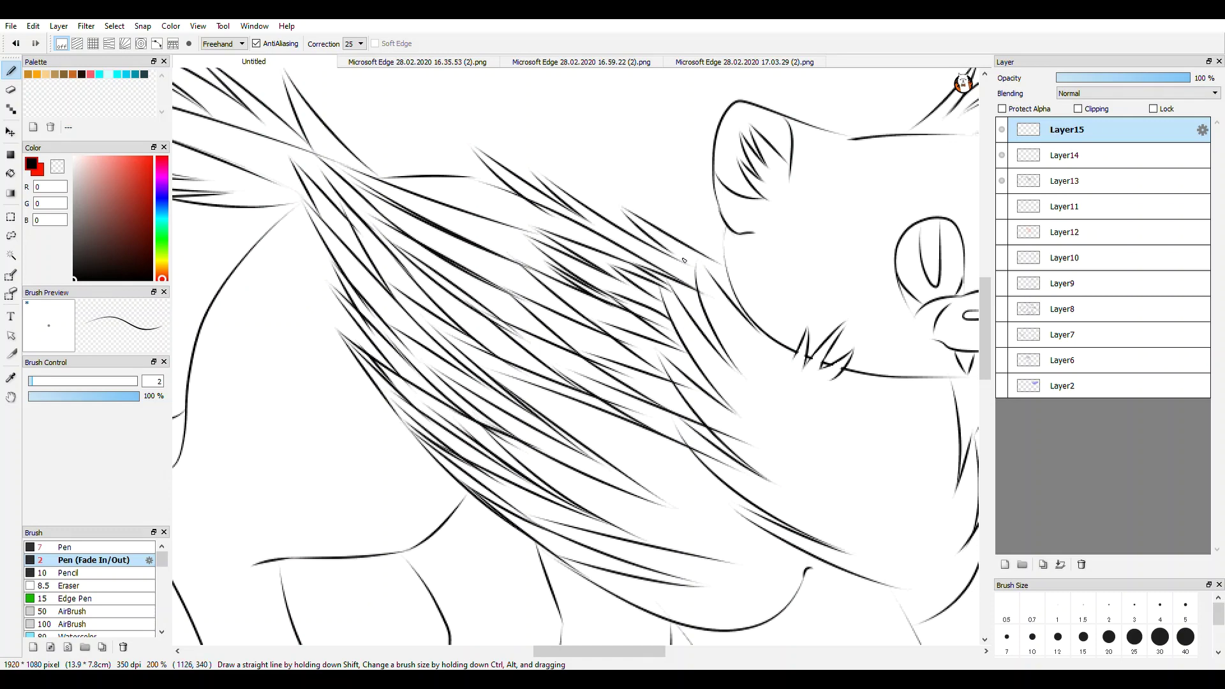
scroll(699, 289, "down", 4)
scroll(698, 290, "up", 2)
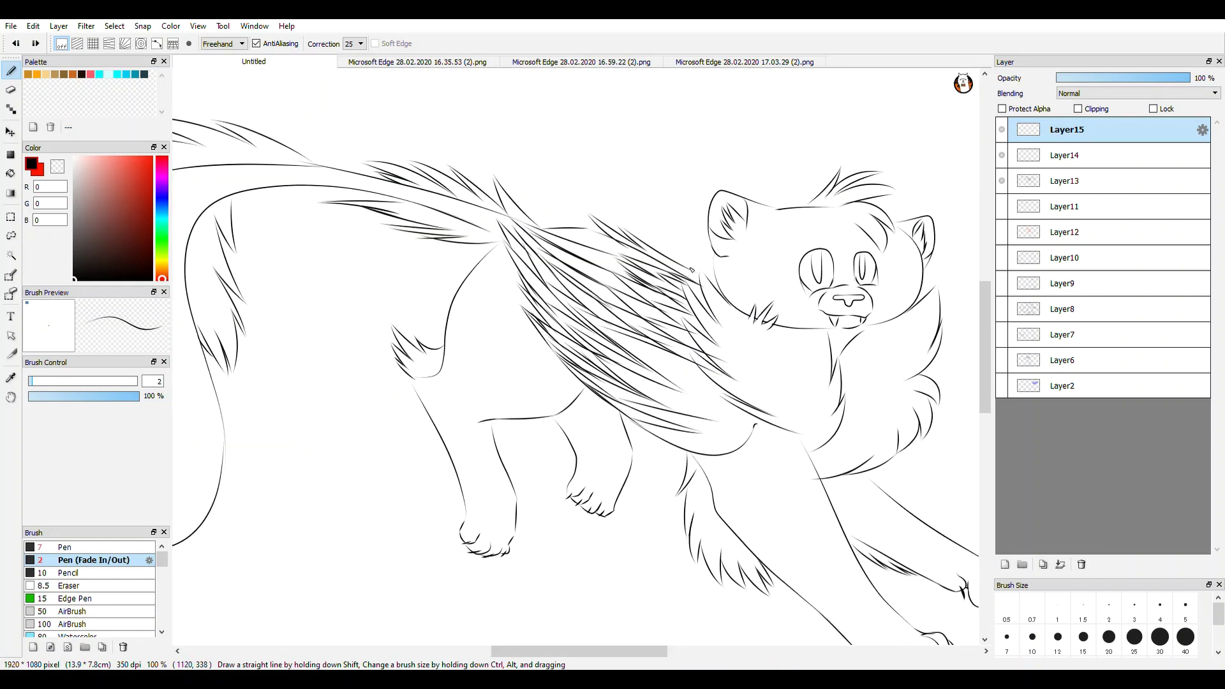
scroll(696, 272, "up", 3)
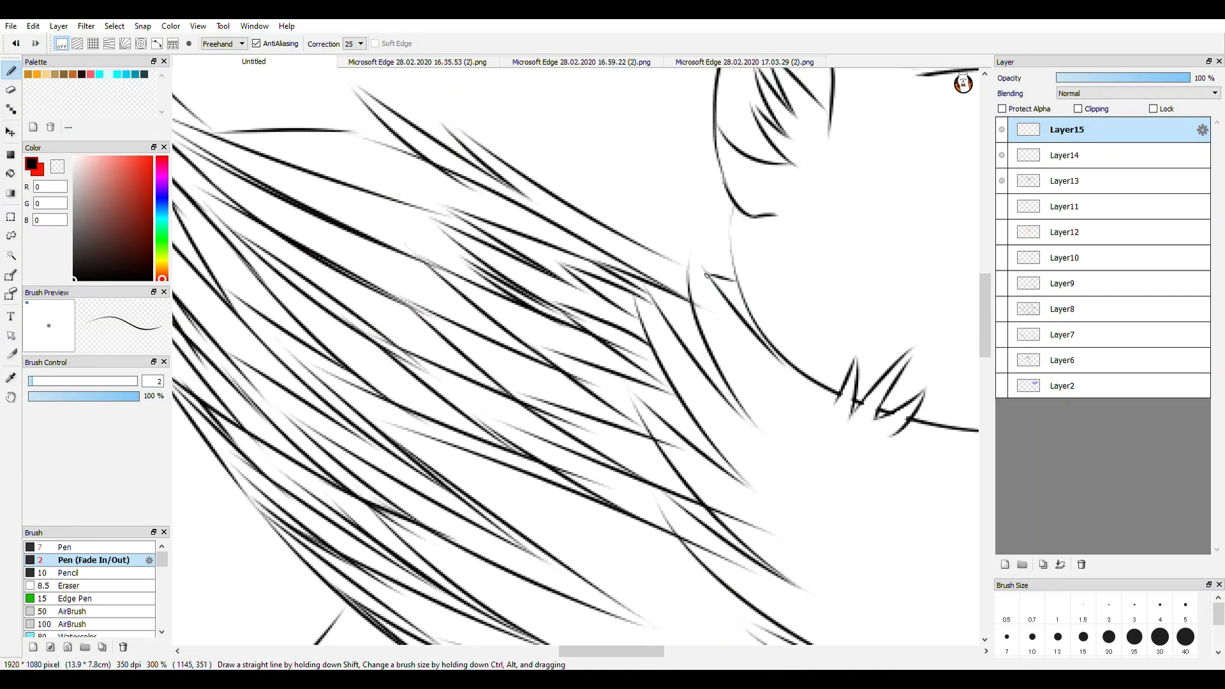
scroll(692, 311, "down", 5)
scroll(727, 372, "down", 1)
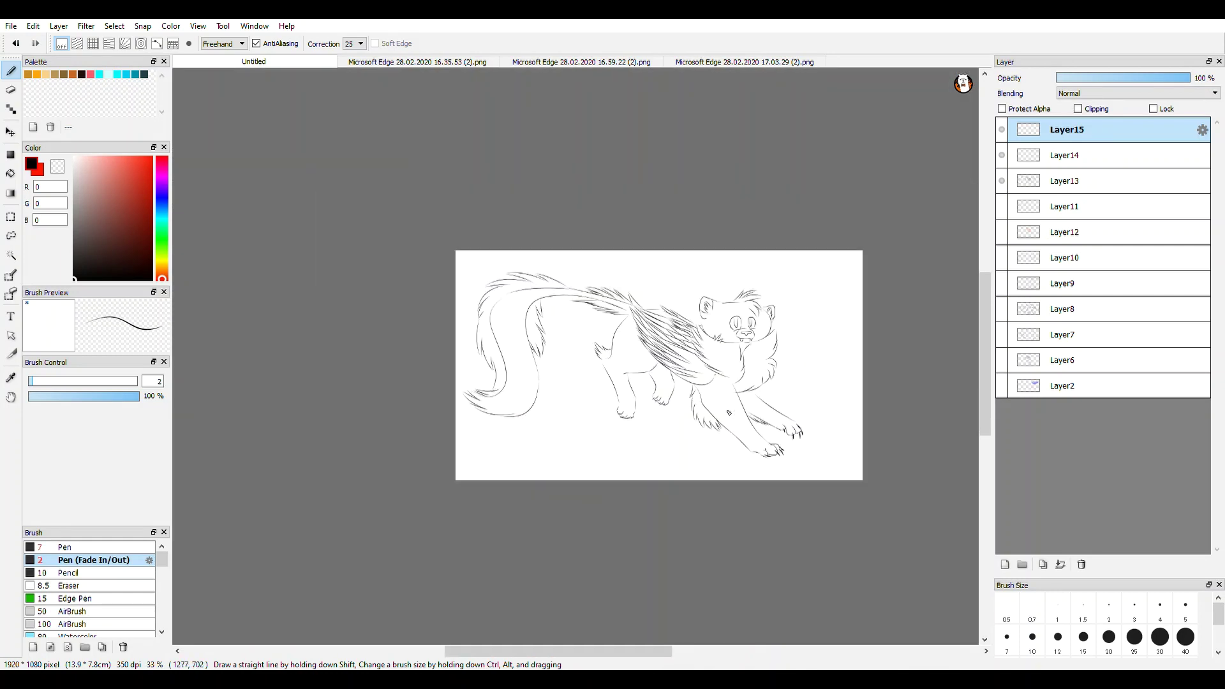
scroll(718, 446, "up", 1)
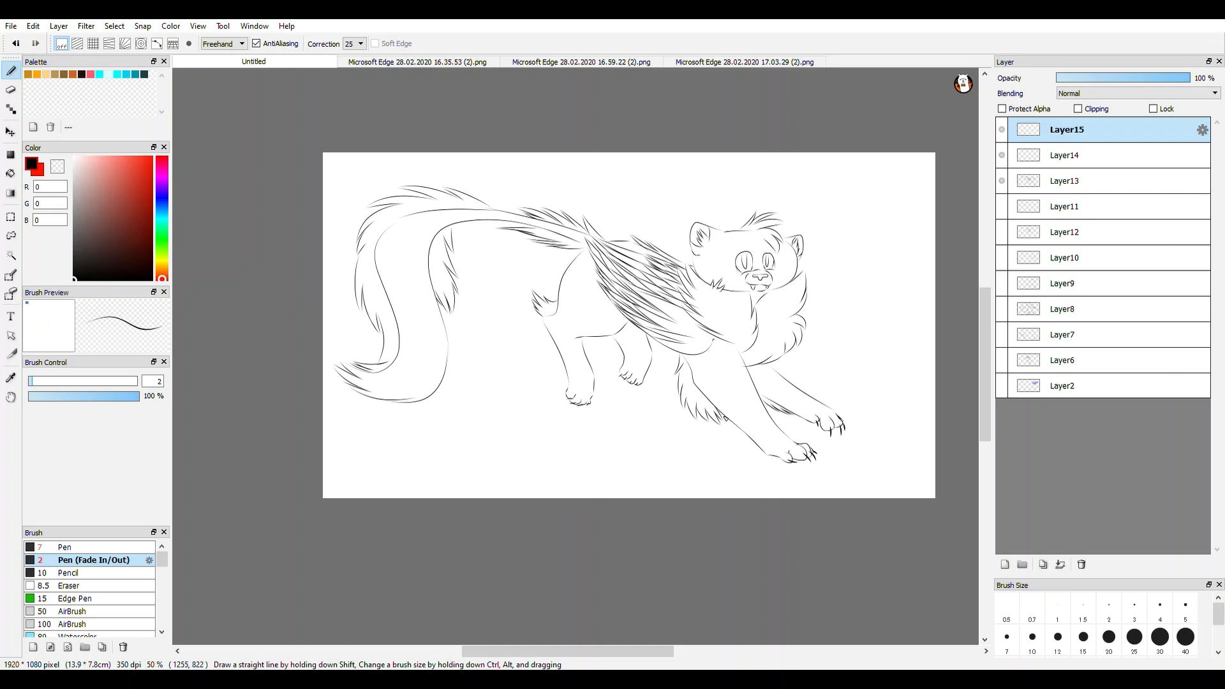
scroll(726, 418, "down", 1)
scroll(727, 419, "up", 1)
- Add a new layer directly below Layer13 and get the Bucket tool ready with a muted beige
left_click(1084, 180)
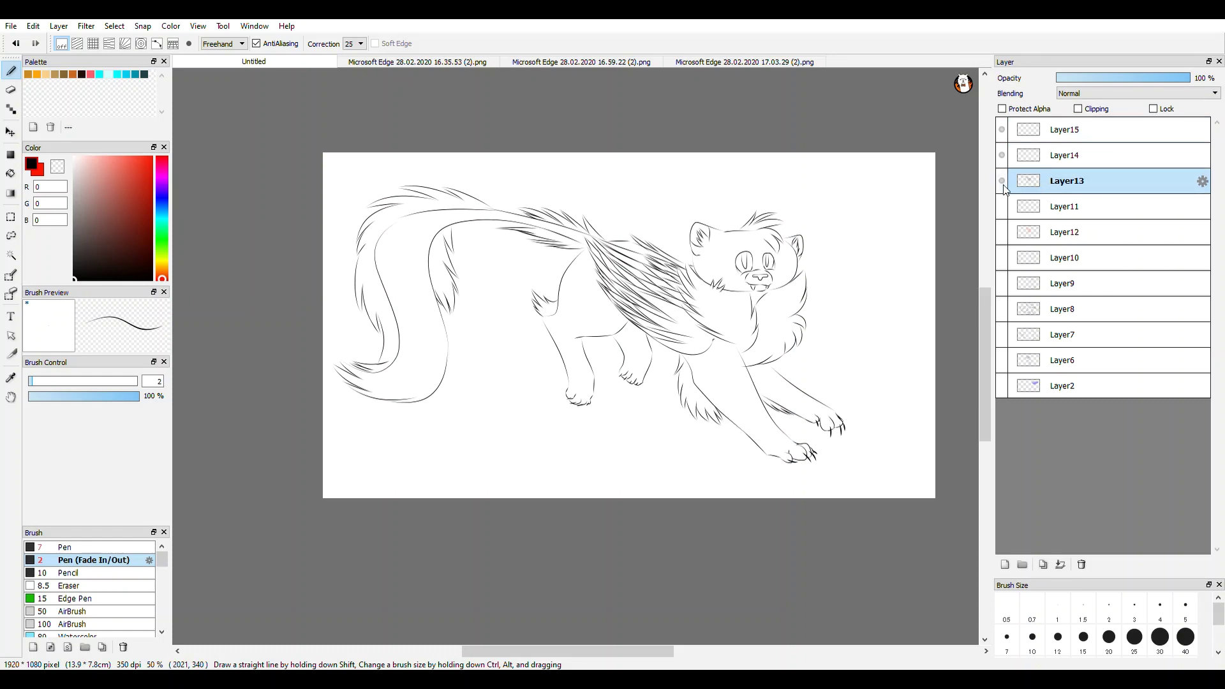
left_click(1005, 563)
left_click(162, 264)
left_click(162, 268)
left_click(97, 193)
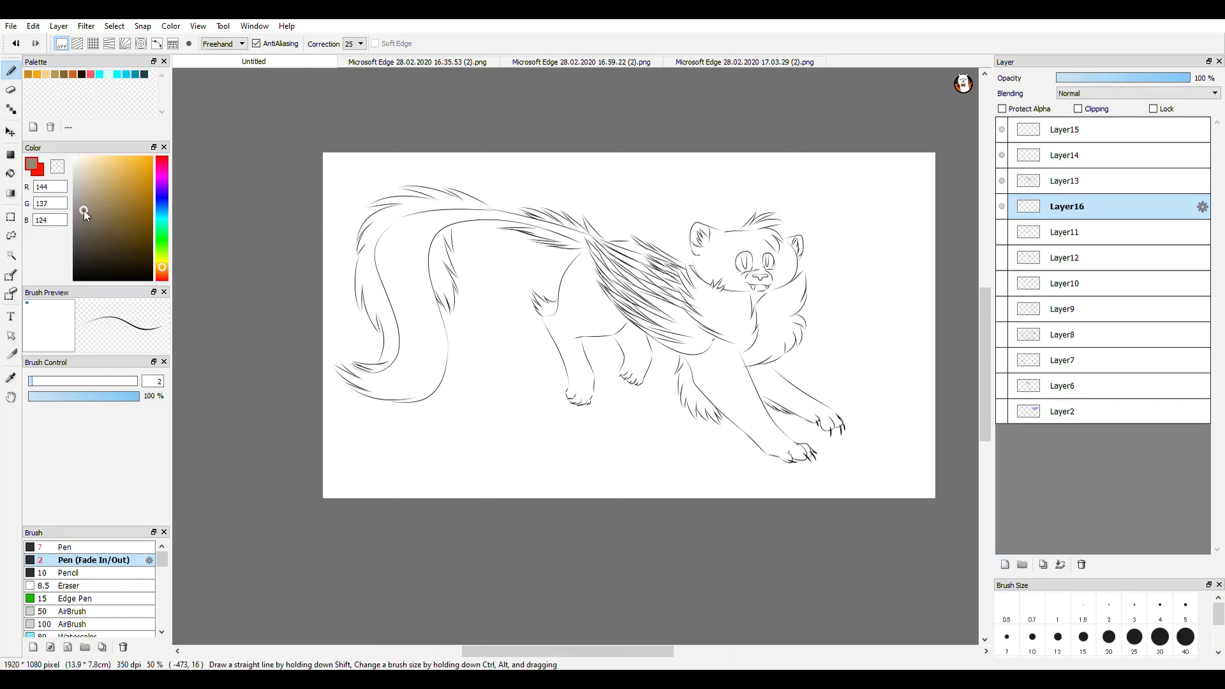
left_click(11, 173)
scroll(433, 275, "up", 2)
left_click(412, 281)
key("ctrl+z")
scroll(412, 278, "down", 1)
- Flood-fill the tail and the rear body with near hind leg in light beige, RGB 224, 196, 178
left_click(162, 273)
left_click(389, 274)
key("ctrl+z")
left_click(89, 171)
left_click(385, 268)
left_click(628, 306)
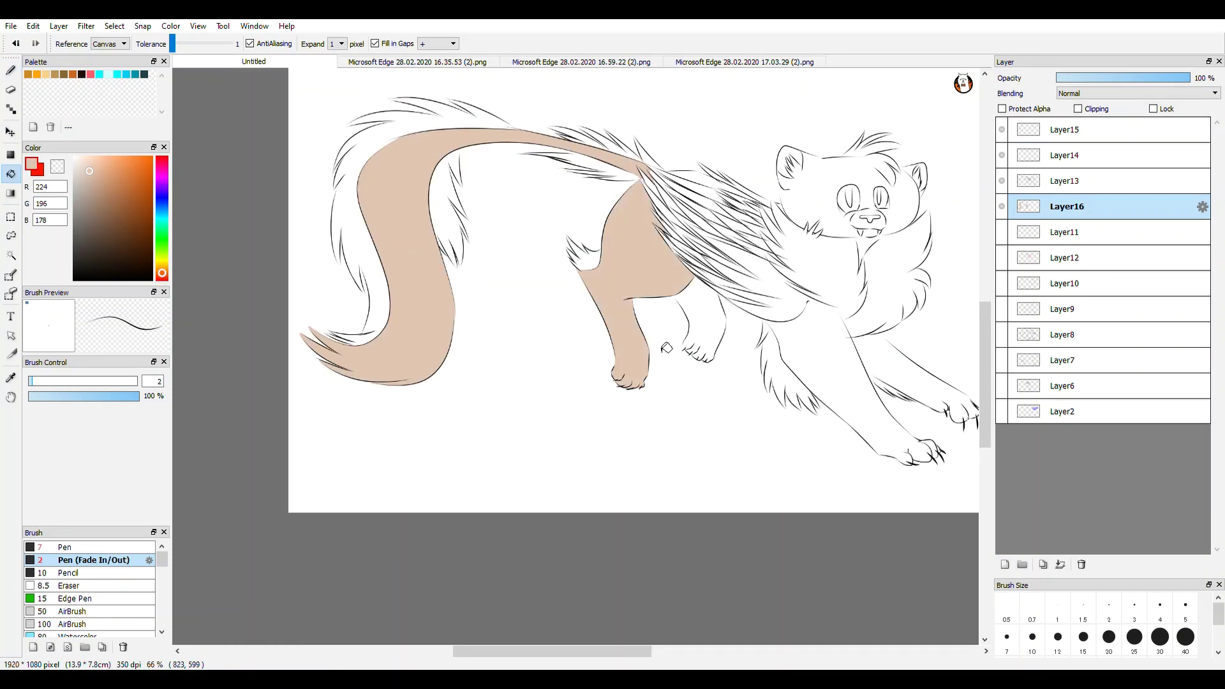
- Flood-fill the far hind leg, chest, head and front legs with the same beige, down to the front toes
scroll(694, 350, "down", 1)
left_click(798, 351)
scroll(821, 434, "up", 4)
scroll(819, 466, "up", 3)
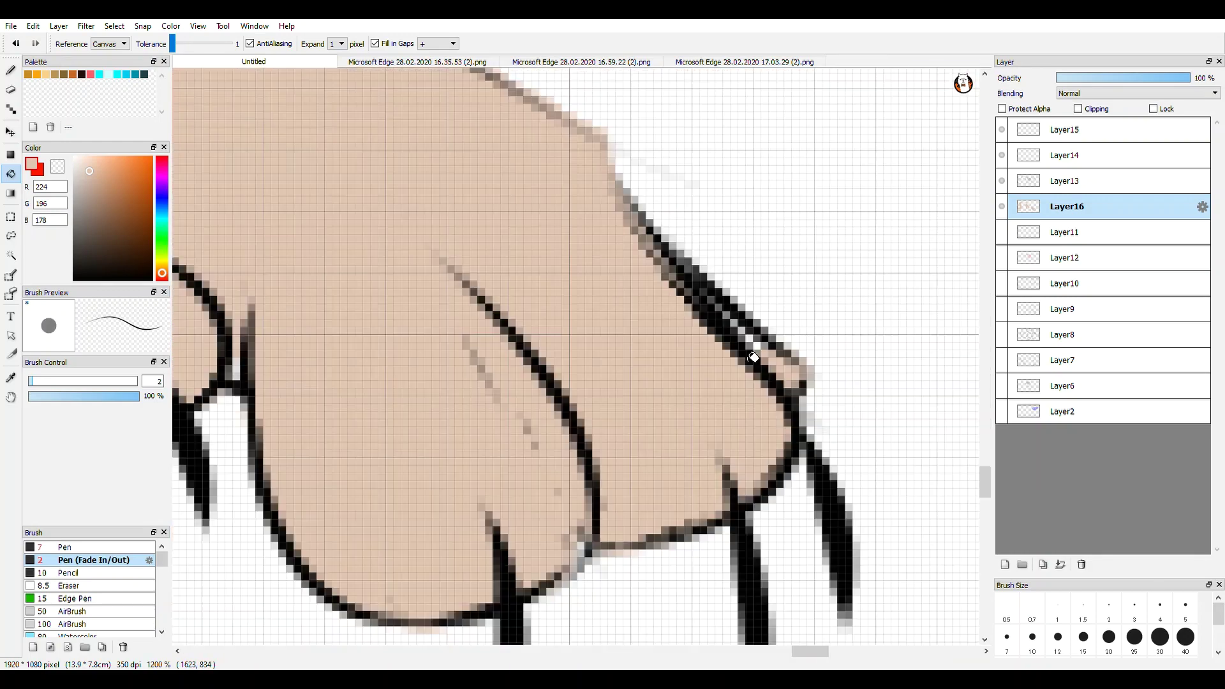
scroll(728, 341, "down", 6)
scroll(728, 342, "up", 3)
scroll(728, 341, "down", 3)
- Fill the eyes, nose, fangs and the leftover gaps in the neck and elbow fur with the beige base
scroll(577, 293, "up", 5)
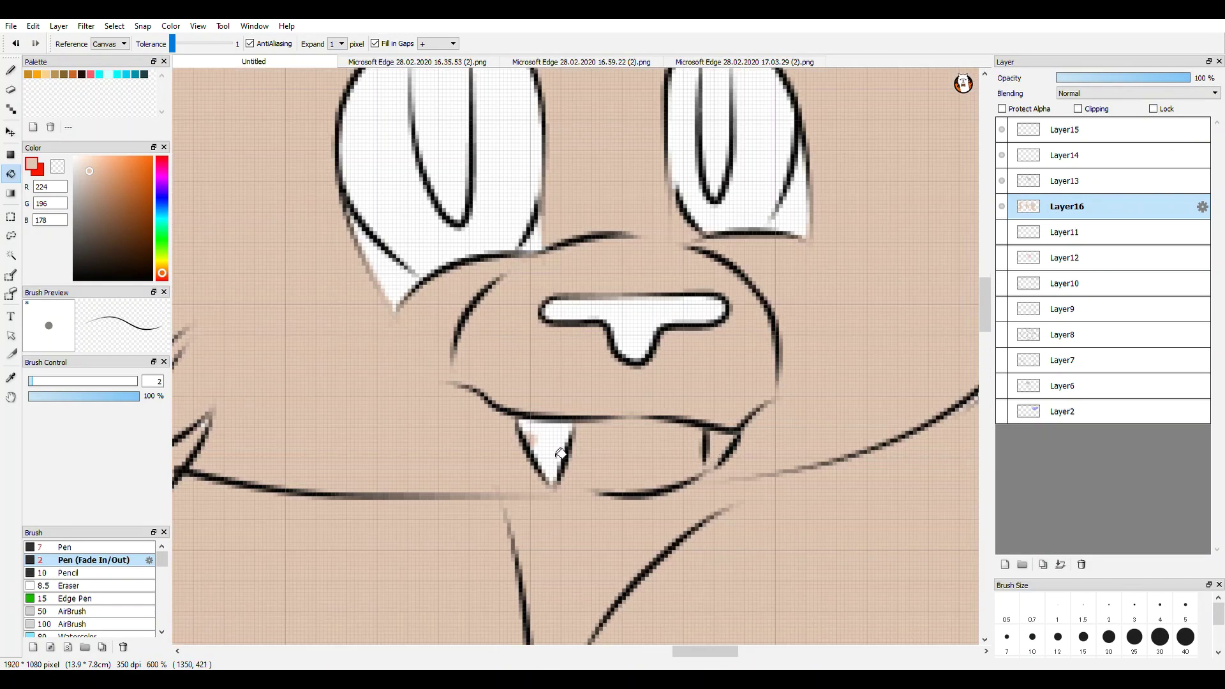
scroll(576, 292, "down", 1)
scroll(577, 293, "down", 3)
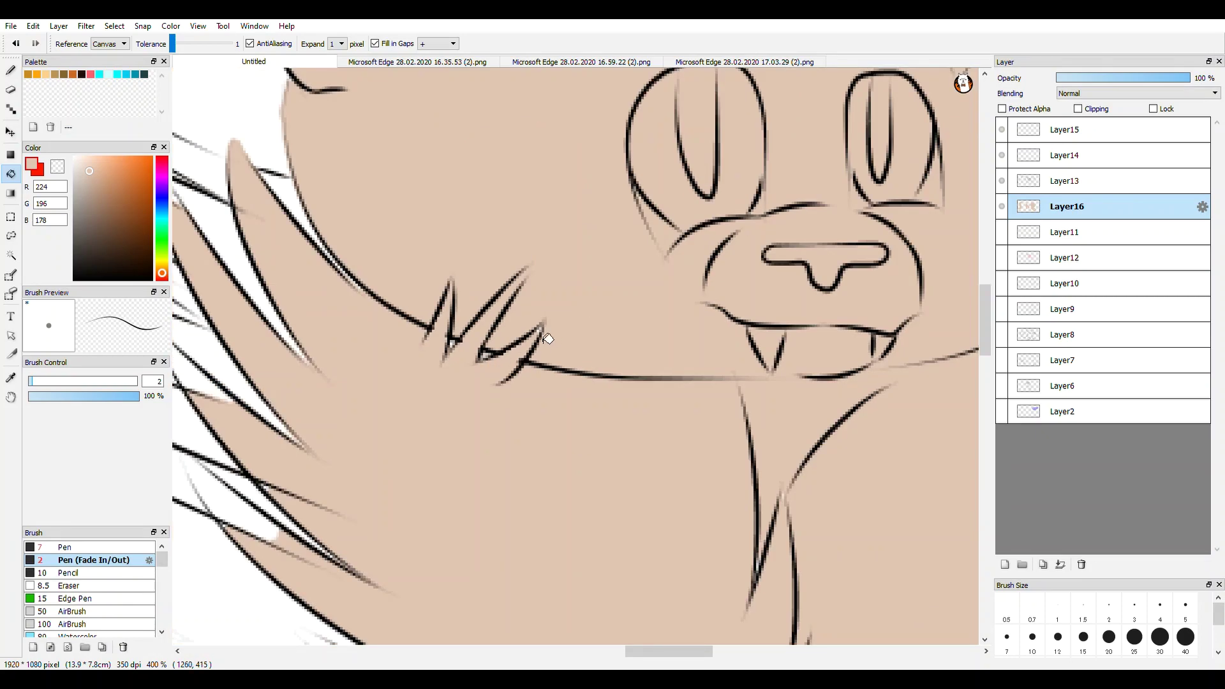
scroll(388, 539, "up", 3)
key("b")
scroll(389, 539, "up", 1)
scroll(517, 519, "down", 4)
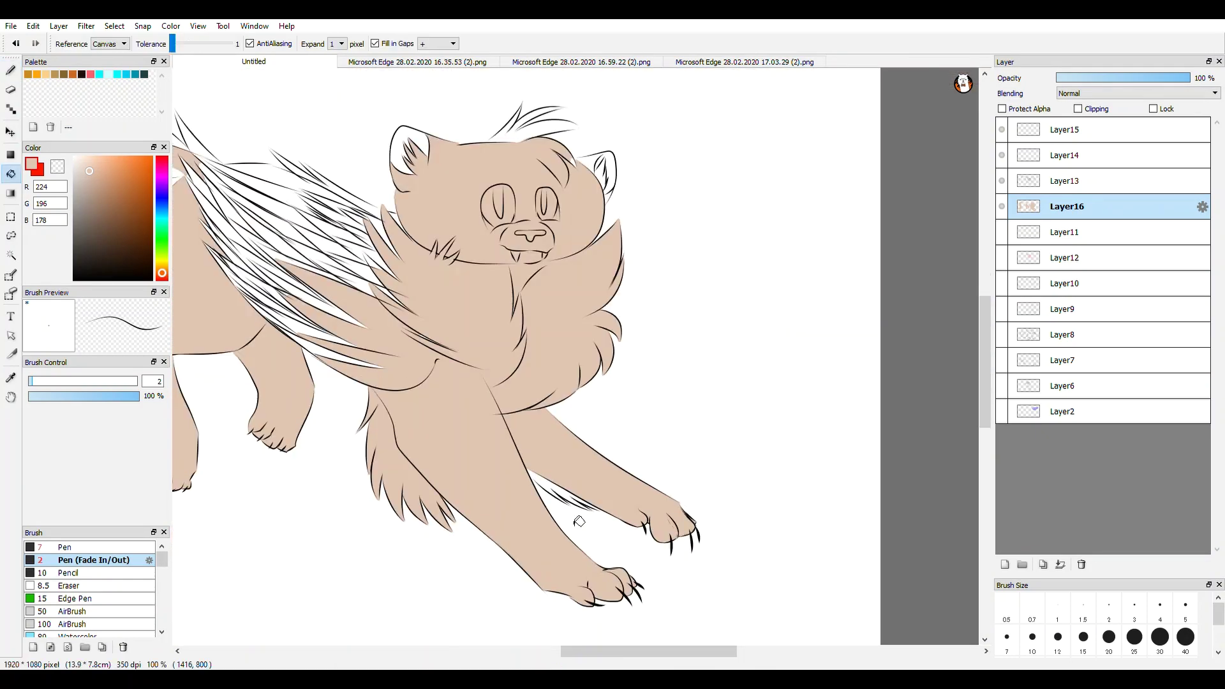
scroll(516, 520, "up", 5)
scroll(562, 440, "down", 5)
- Paint the beige base across the white gaps in the shoulder and back fur using Pen (Fade In/Out) at size 30
key("g")
left_click(89, 381)
scroll(264, 314, "up", 1)
key("b")
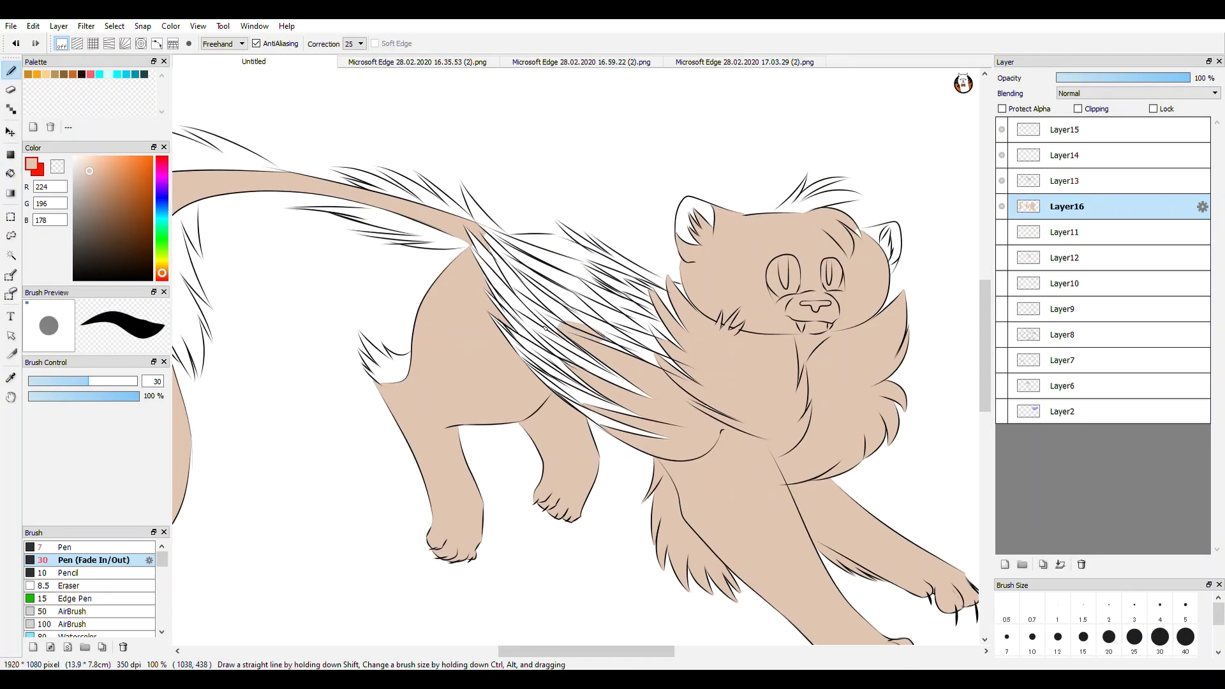
left_click_drag(526, 334, 601, 430)
scroll(601, 430, "up", 2)
left_click_drag(446, 297, 380, 205)
scroll(381, 204, "down", 4)
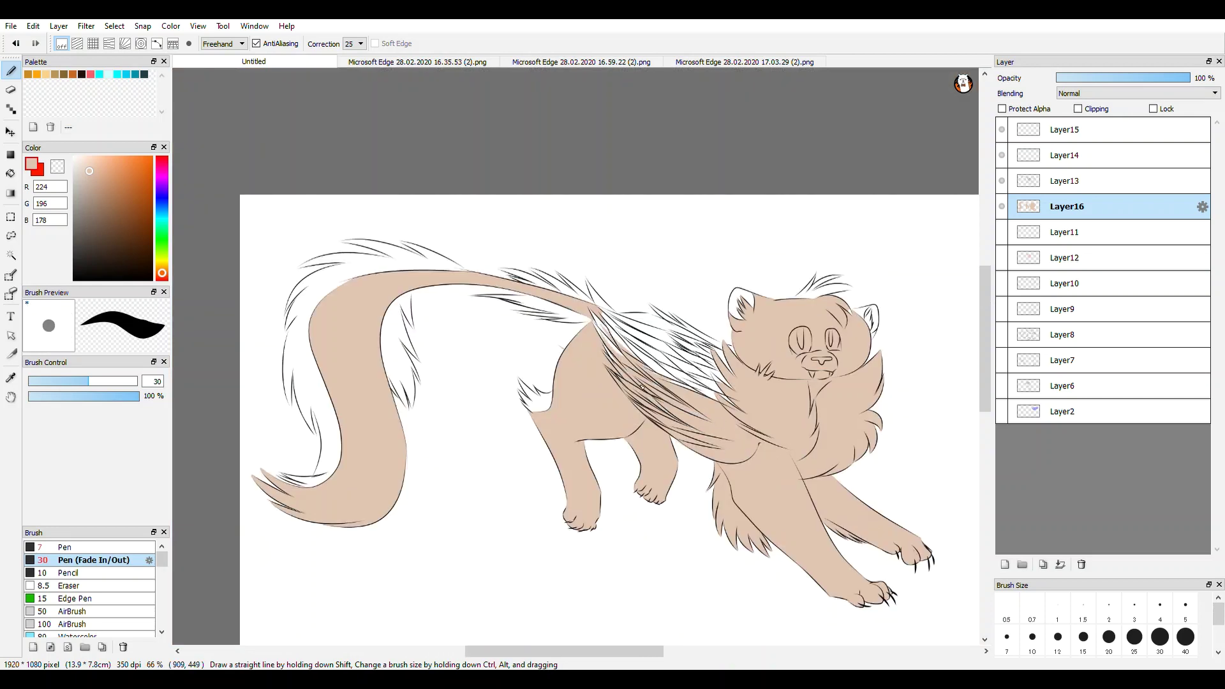
- Cover the upper back and the fur under the tail base with beige, and erase colour spilling past the outline
scroll(614, 371, "up", 1)
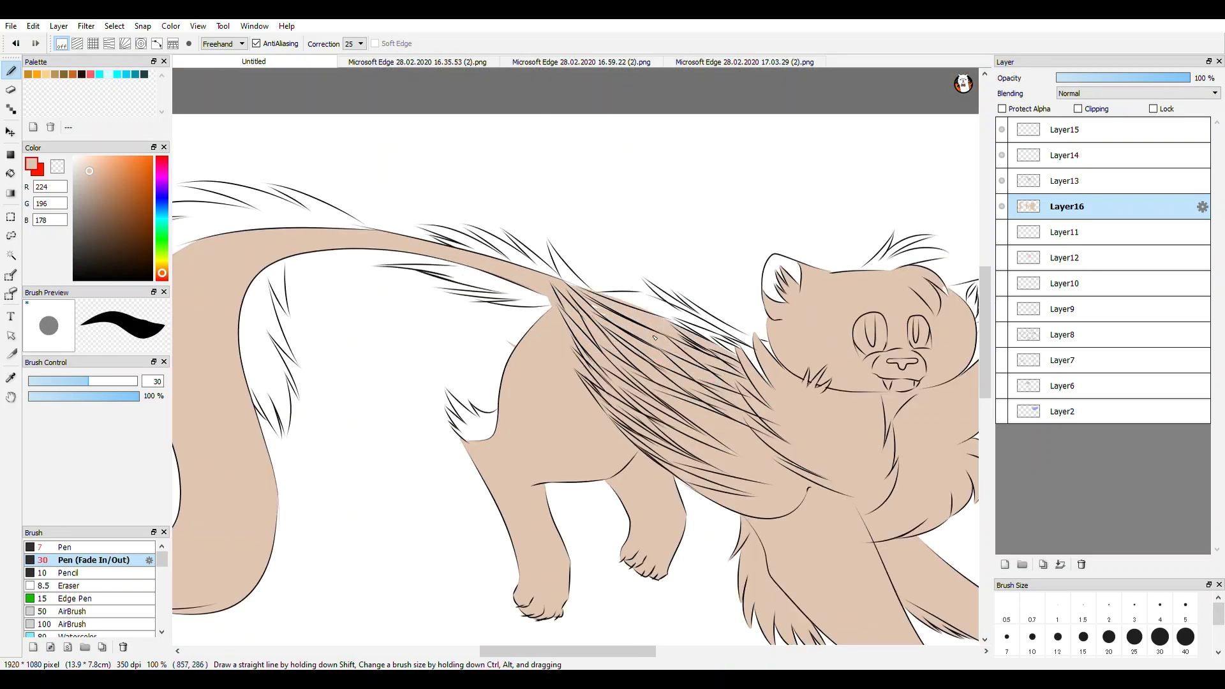
scroll(590, 282, "up", 3)
key("e")
scroll(590, 283, "down", 2)
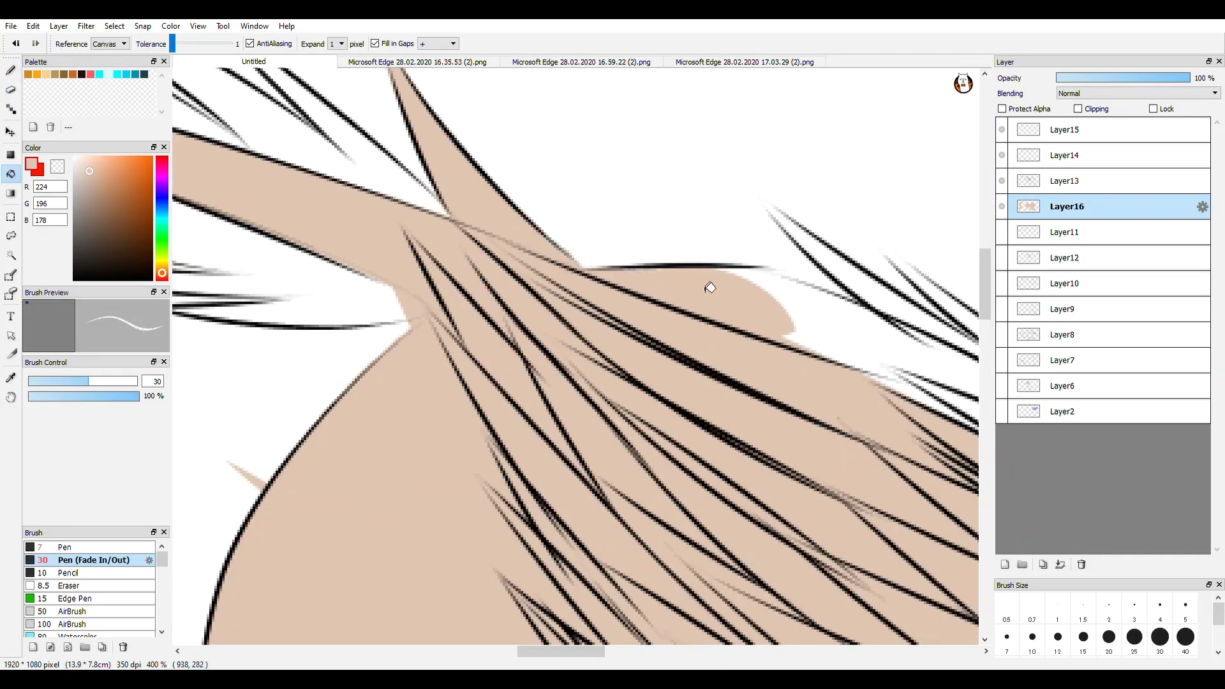
key("p")
scroll(547, 169, "up", 2)
scroll(470, 281, "down", 2)
scroll(442, 210, "up", 2)
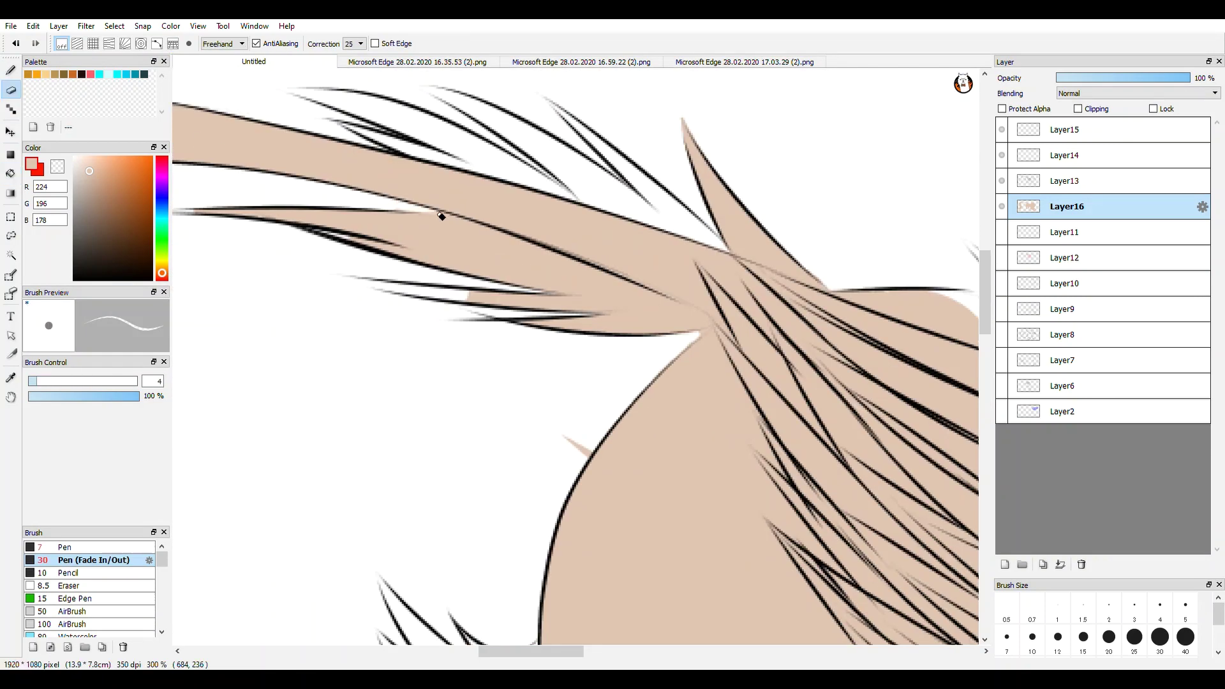
- Undo the last stroke, reduce the pen to size 4 and colour the thin fur strands under the tail base
key("ctrl+z")
key("bracketleft")
key("bracketleft")
key("bracketleft")
key("bracketleft")
key("bracketleft")
key("bracketleft")
key("bracketleft")
key("bracketleft")
scroll(403, 233, "up", 1)
scroll(605, 318, "down", 1)
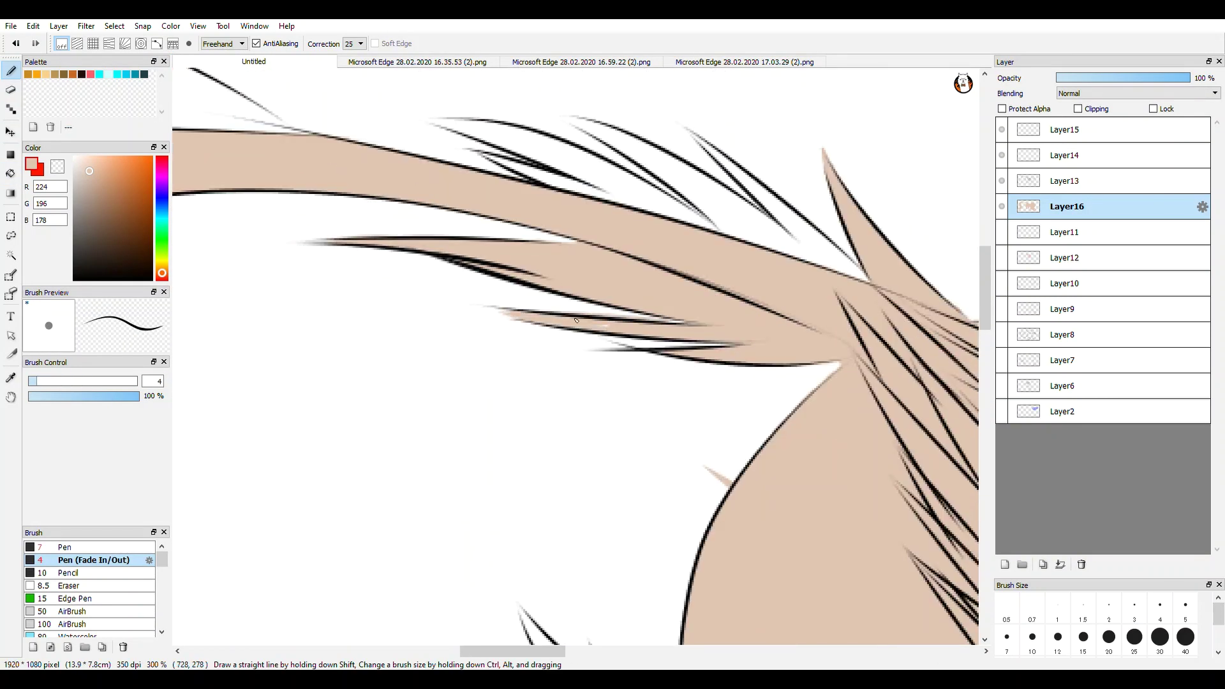
- Fill the fur tufts above the tail base and the tuft behind the hind leg with beige
scroll(576, 320, "down", 3)
scroll(536, 331, "up", 3)
scroll(536, 331, "down", 3)
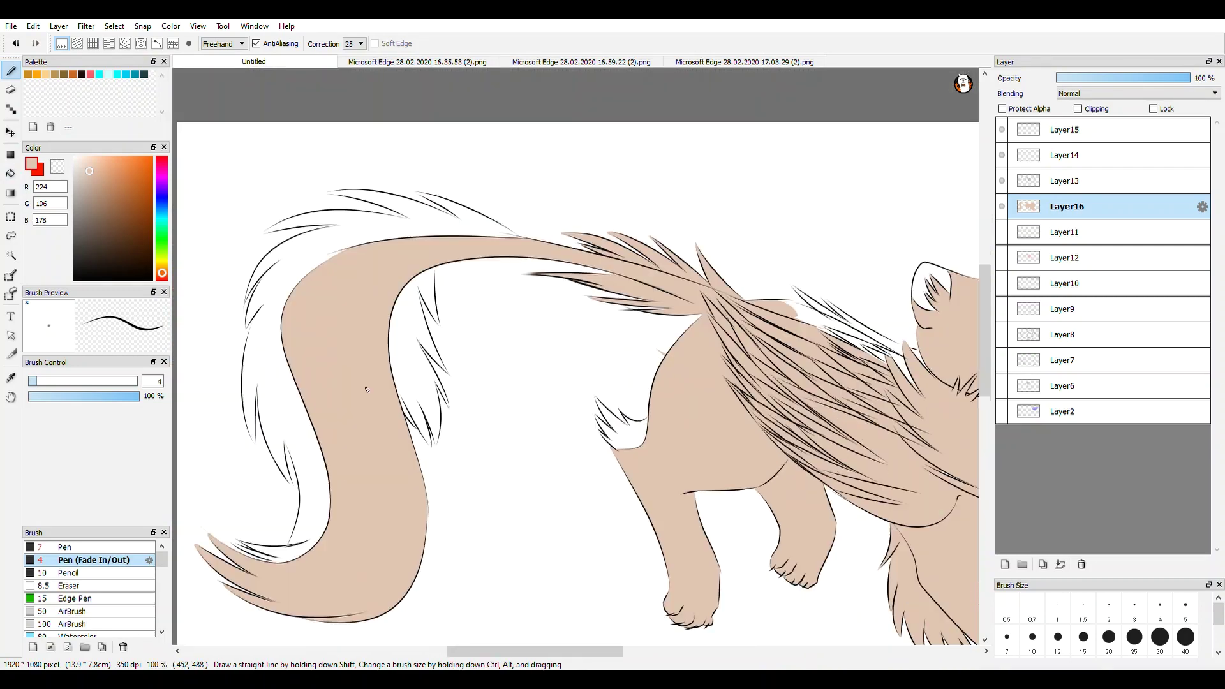
key("g")
scroll(670, 197, "up", 5)
scroll(746, 230, "down", 7)
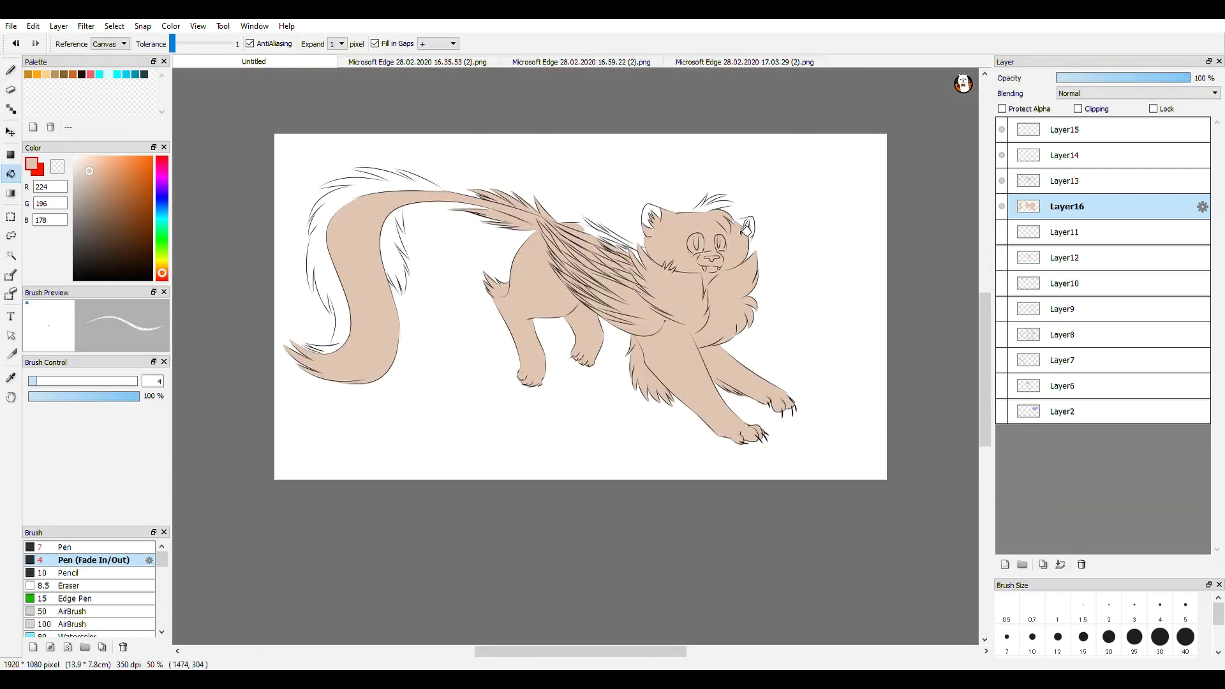
- Colour the near ear and the nape fur behind the head beige using the size 30 pen
scroll(746, 230, "up", 5)
key("p")
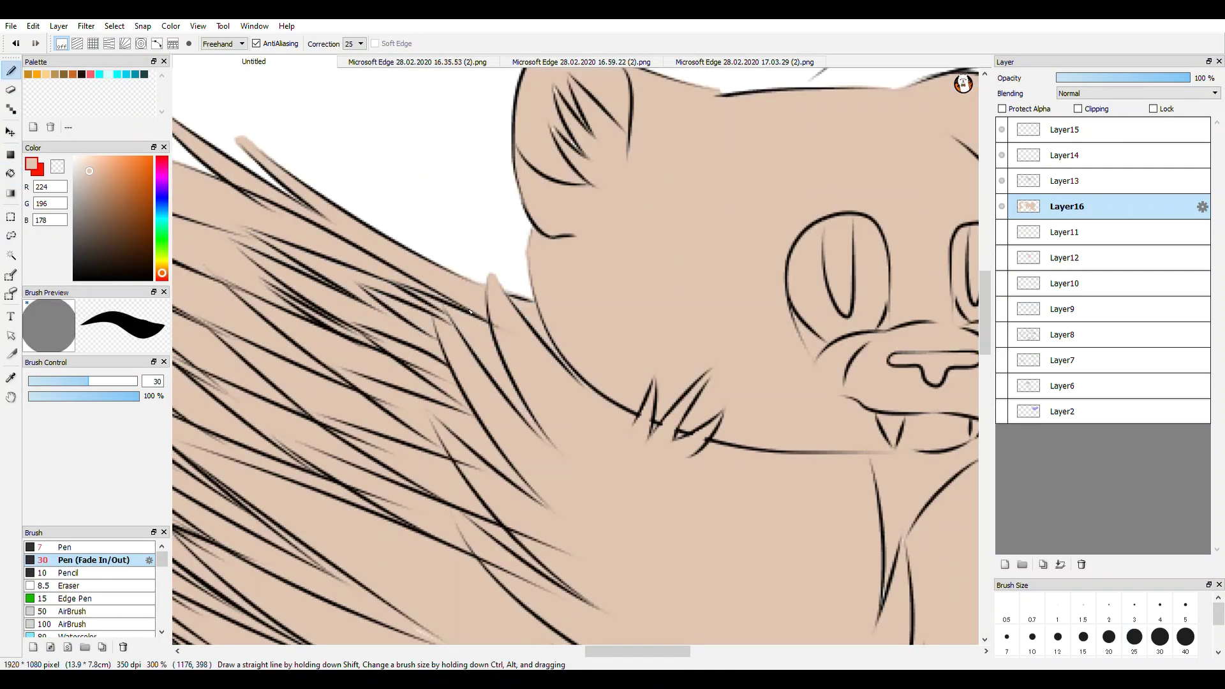
scroll(564, 346, "down", 5)
- Fill the fur fringes around the tail's curve and near its tip with the beige base
key("e")
scroll(429, 375, "up", 6)
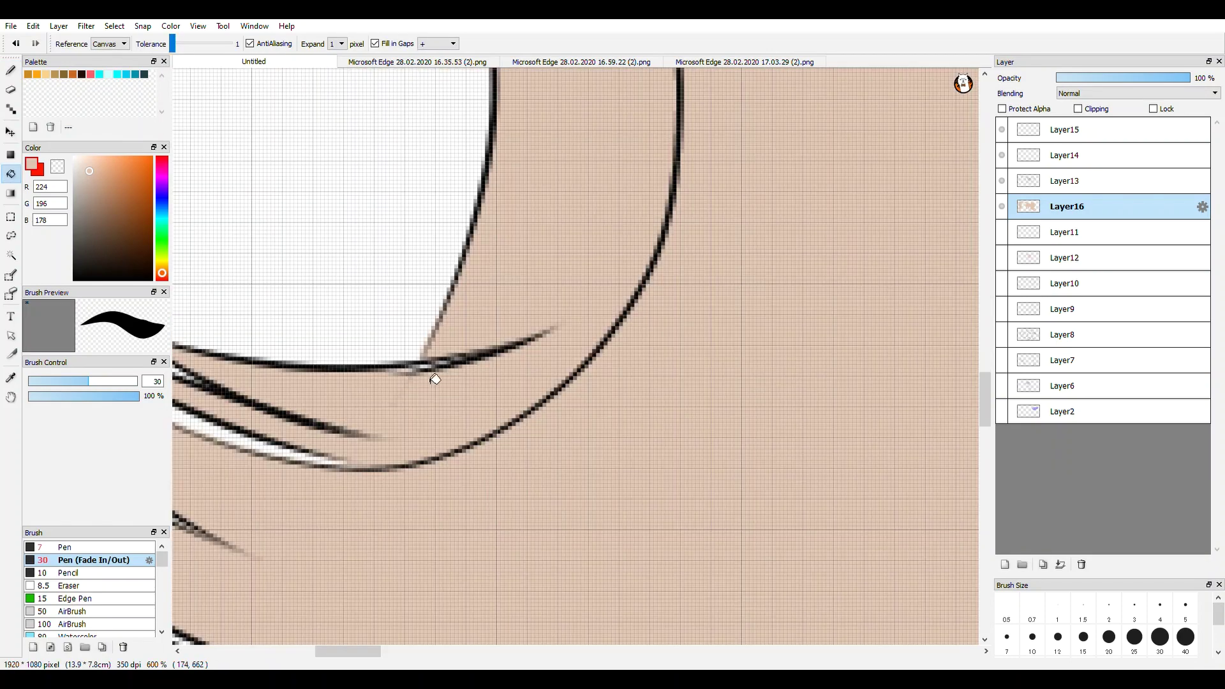
scroll(423, 281, "down", 3)
scroll(424, 282, "up", 4)
scroll(538, 419, "down", 5)
key("p")
scroll(530, 366, "up", 4)
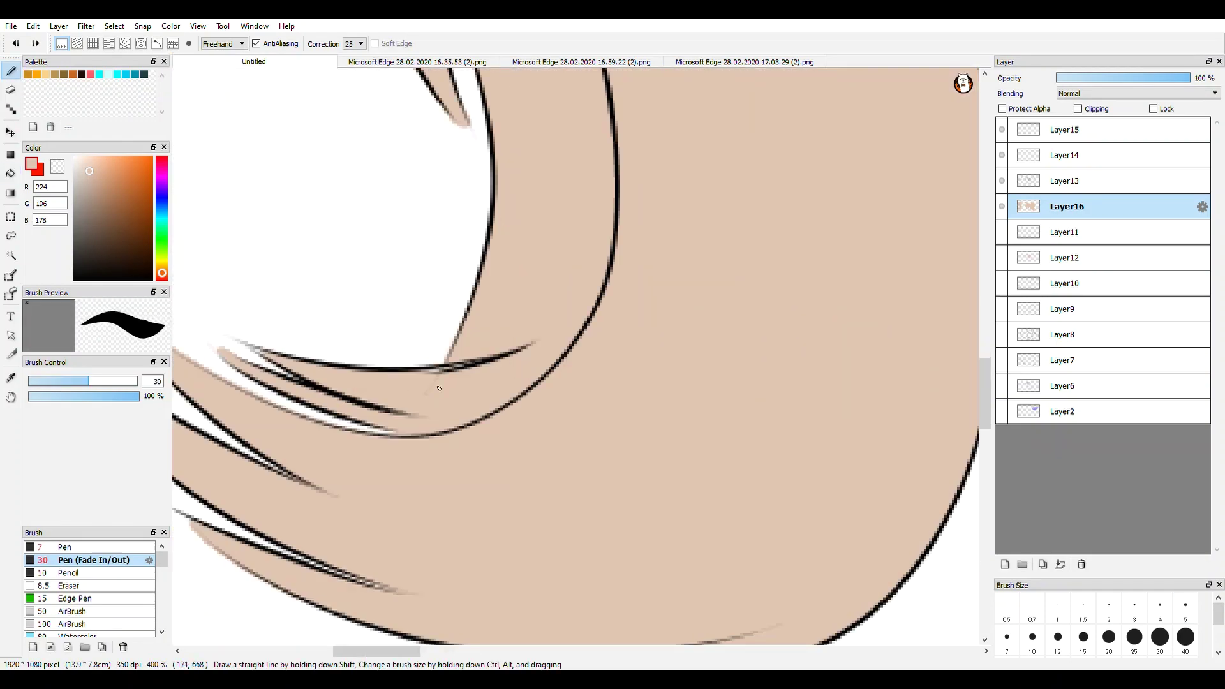
- Touch up the gap at the inner bend of the tail with beige and erase the colour outside its outline
left_click_drag(497, 376, 389, 383)
key("e")
left_click_drag(446, 350, 376, 356)
scroll(523, 403, "down", 7)
scroll(769, 357, "up", 4)
key("g")
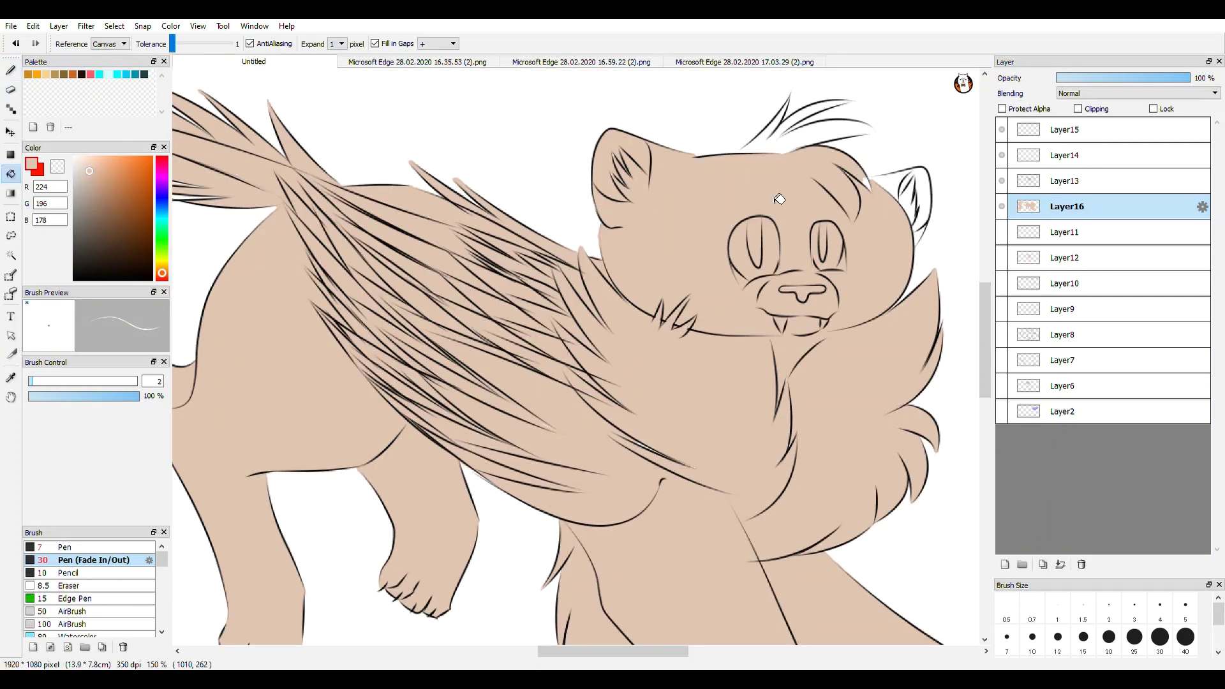
- Fill the hair tuft on top of the head and the far ear with the beige base
scroll(781, 101, "up", 5)
scroll(781, 101, "down", 3)
key("p")
scroll(781, 191, "down", 5)
key("g")
scroll(787, 300, "up", 5)
left_click(836, 268)
left_click(850, 368)
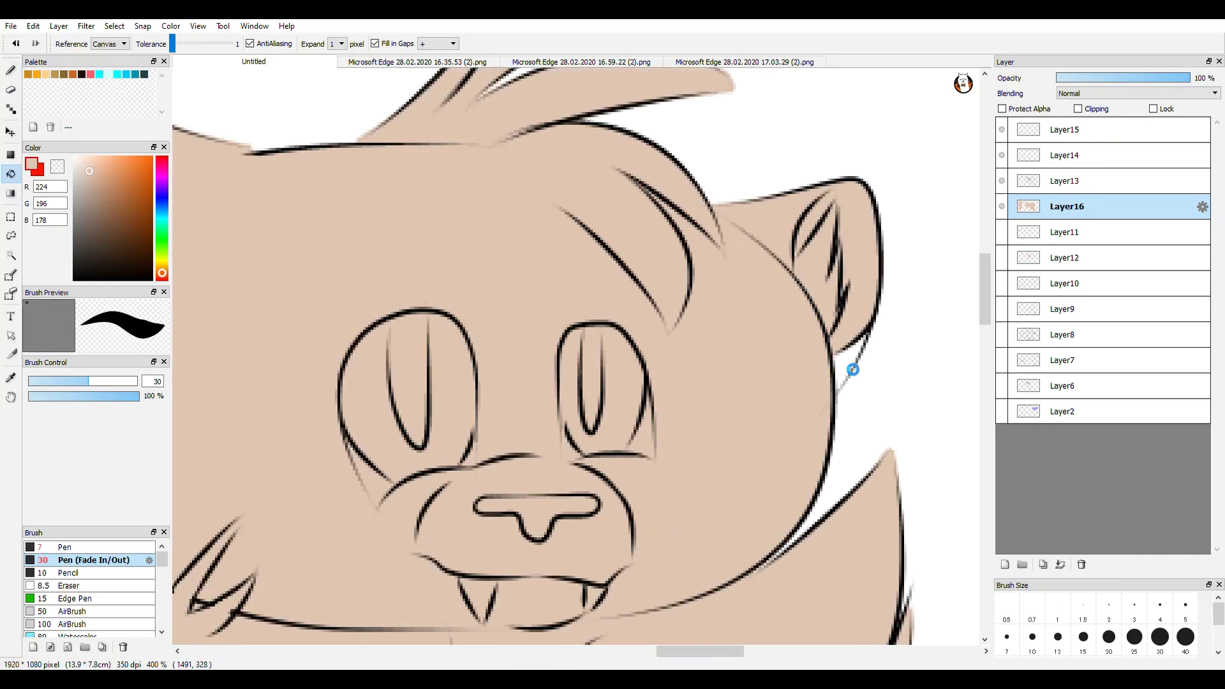
scroll(850, 301, "down", 7)
scroll(652, 450, "up", 4)
- Turn on Protect Alpha for Layer16 and choose the size 100 AirBrush with pale peach, RGB 255, 228, 211
left_click(1002, 108)
left_click(75, 624)
left_click(87, 157)
key("b")
scroll(688, 293, "up", 2)
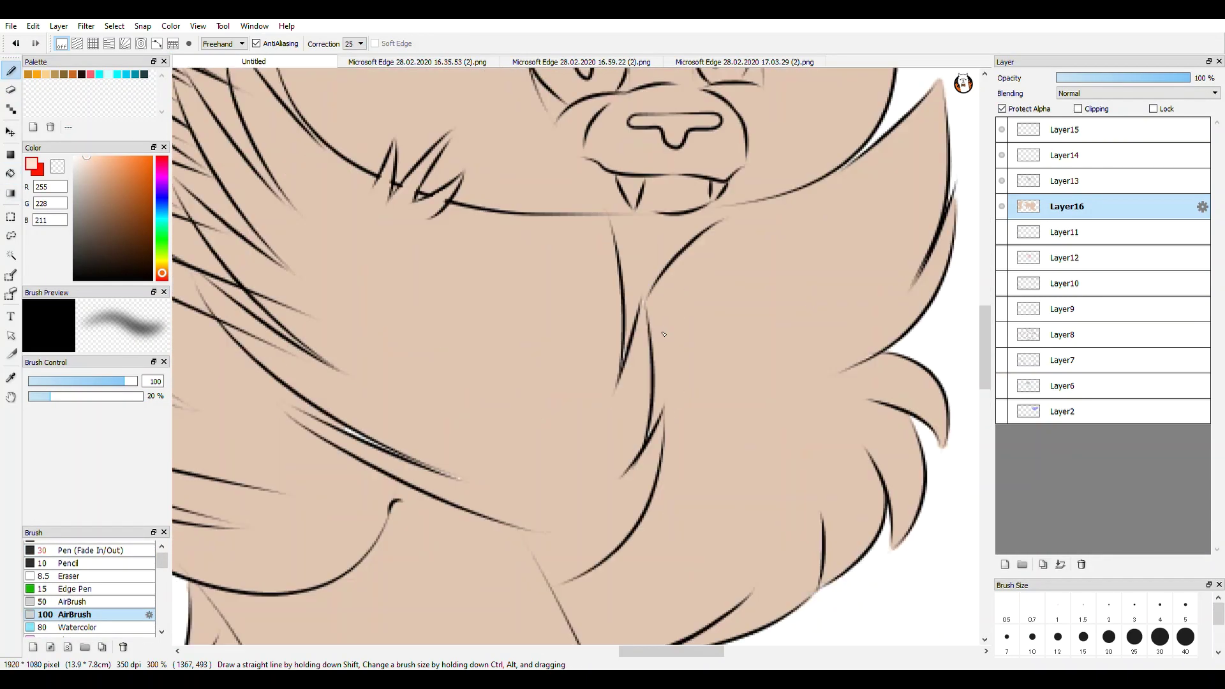
scroll(637, 373, "down", 3)
mouse_move(662, 333)
left_mouse_down()
mouse_move(637, 373)
mouse_move(609, 384)
left_mouse_up()
scroll(740, 383, "down", 4)
scroll(675, 328, "up", 5)
key("ctrl+z")
key("ctrl+z")
left_click(78, 157)
left_click_drag(679, 322, 641, 354)
key("ctrl+z")
key("ctrl+z")
- Try airbrushing light patches on the chest in pale peach, RGB 255, 224, 205, at sizes 25 and 40
left_click(89, 157)
left_click(1134, 636)
scroll(656, 286, "up", 2)
left_click_drag(724, 313, 702, 513)
left_click(1159, 636)
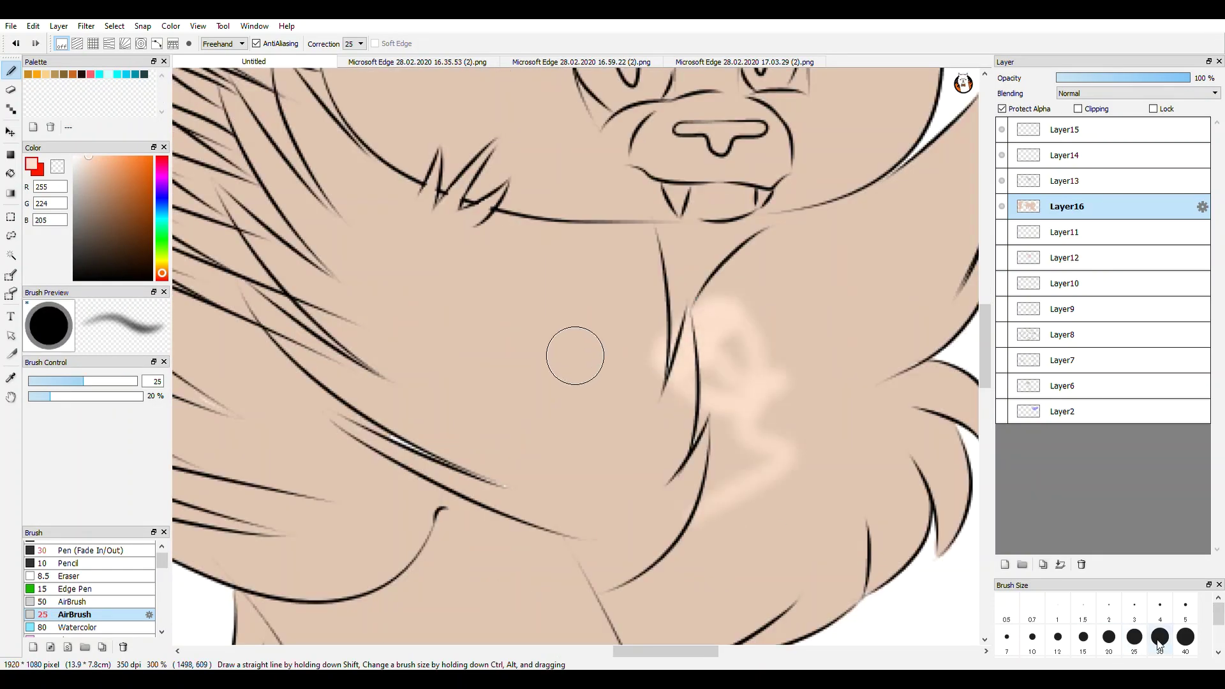
left_click(1185, 637)
mouse_move(720, 332)
left_mouse_down()
mouse_move(676, 525)
mouse_move(757, 386)
mouse_move(823, 459)
left_mouse_up()
scroll(641, 347, "down", 2)
- Paint a soft light patch on the chest and the elbow fur with Watercolor 2 in pale peach, RGB 255, 223, 203
left_click(86, 627)
scroll(128, 596, "down", 10)
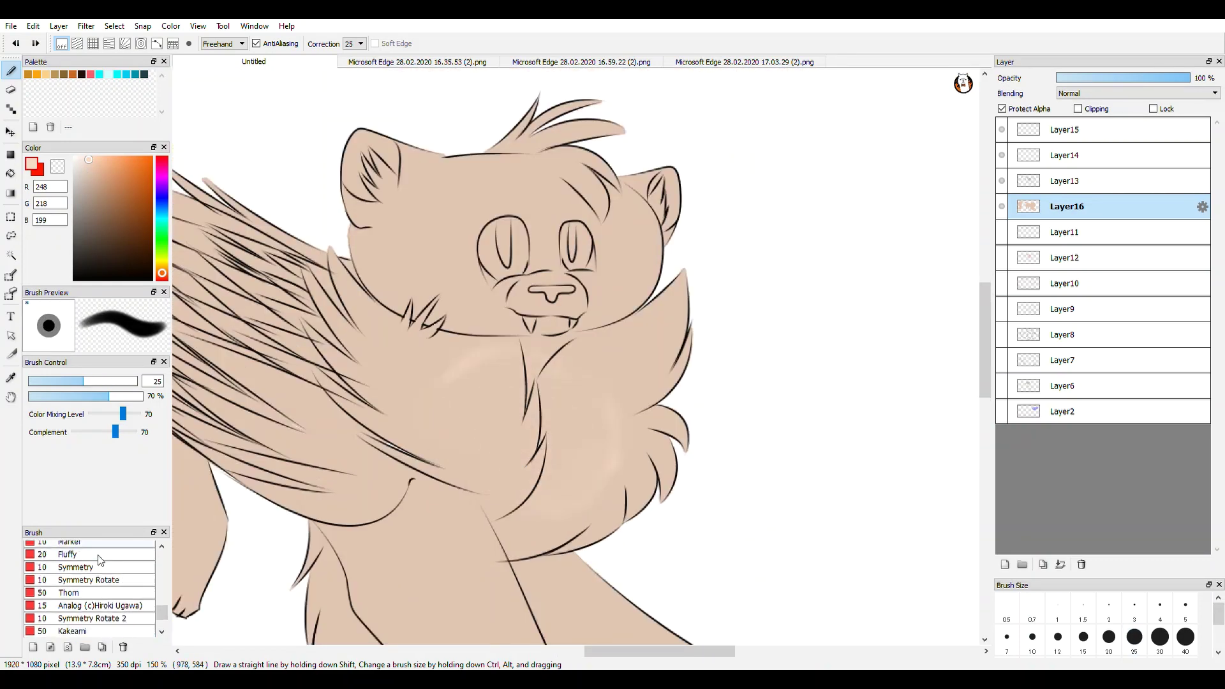
scroll(71, 555, "up", 5)
left_click(67, 547)
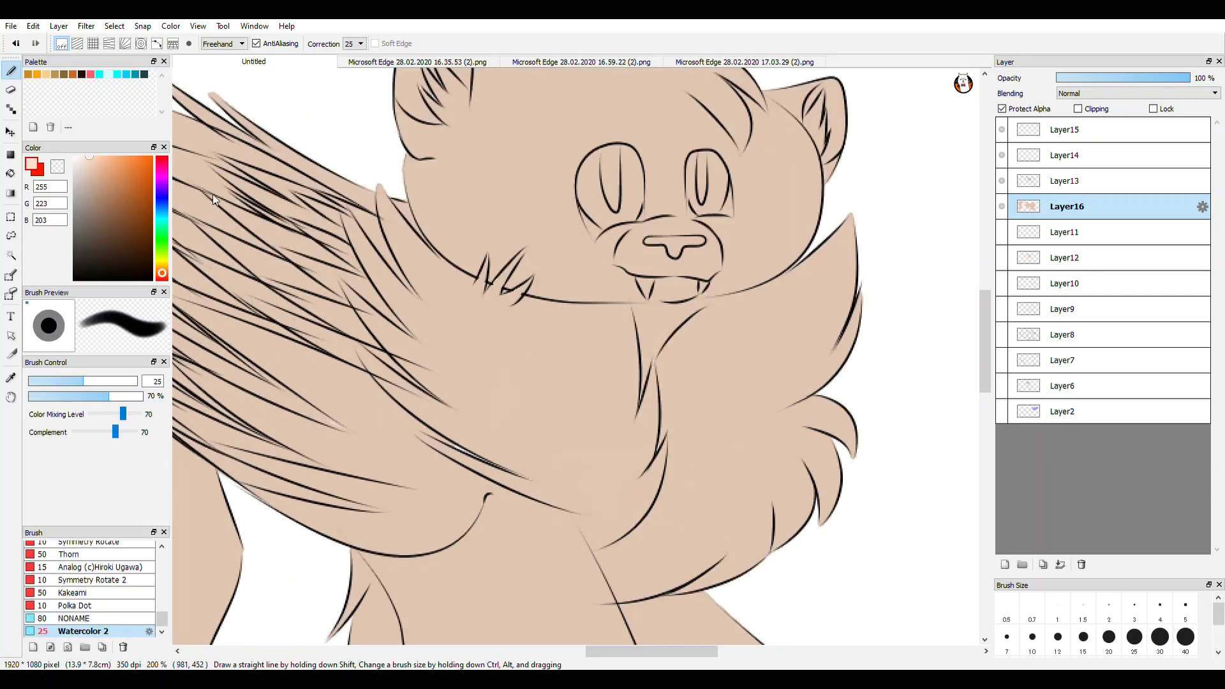
mouse_move(619, 389)
left_mouse_down()
mouse_move(695, 446)
mouse_move(632, 504)
left_mouse_up()
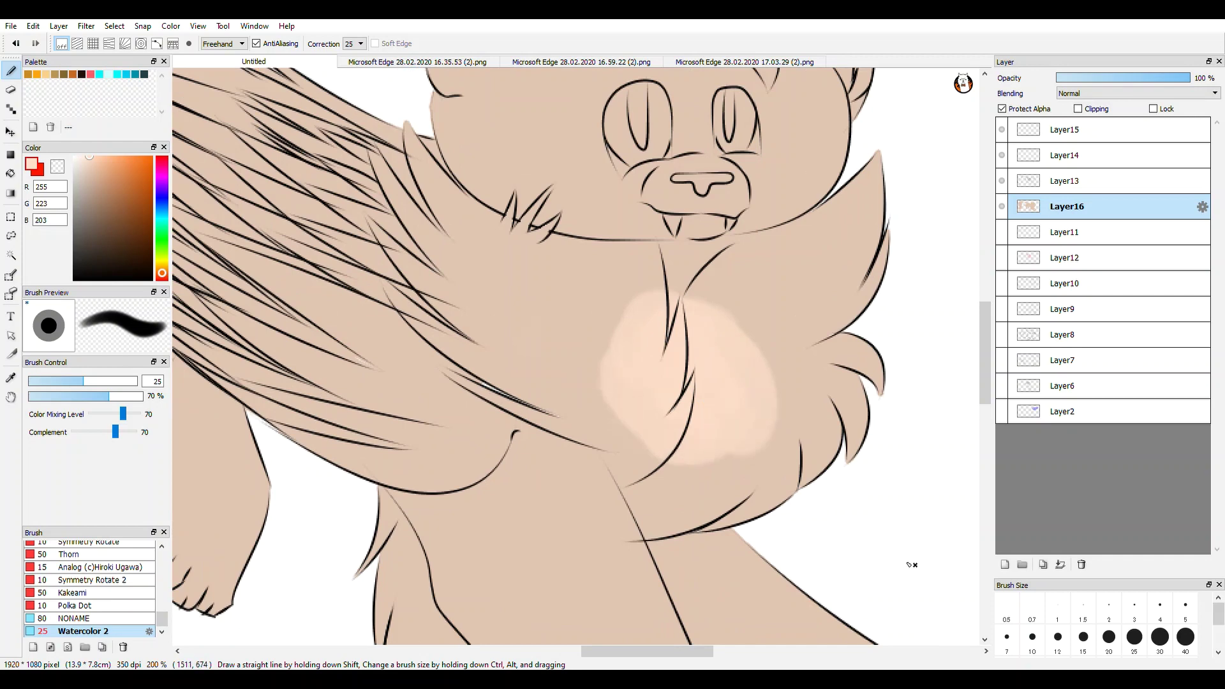
left_click_drag(663, 408, 702, 453)
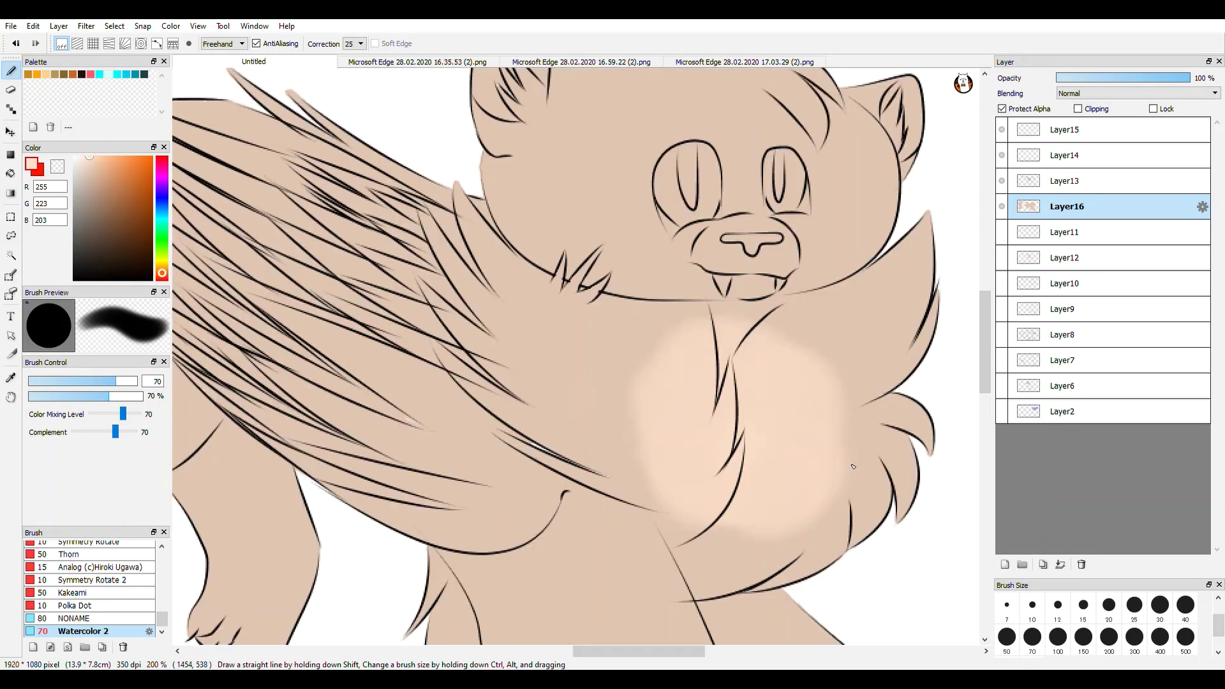
left_click_drag(514, 383, 637, 459)
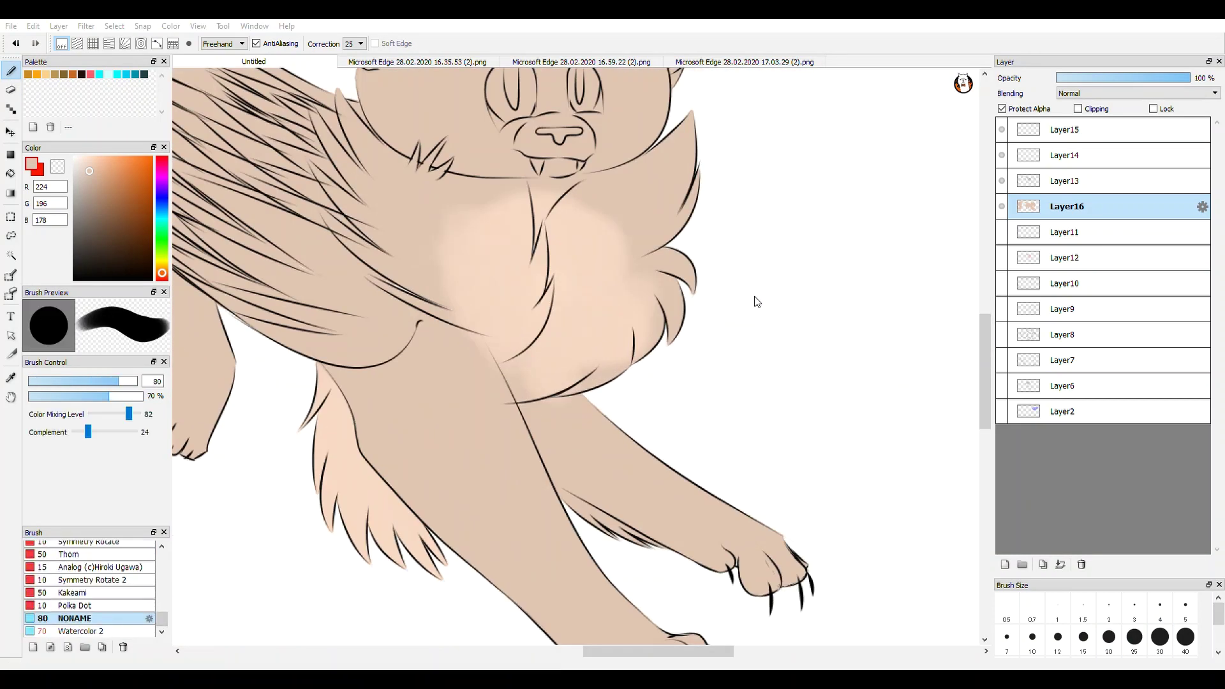
- Paint dark spots on the chest with Watercolor 2 at size 10 in dark brown, RGB 41, 35, 32
left_click(83, 631)
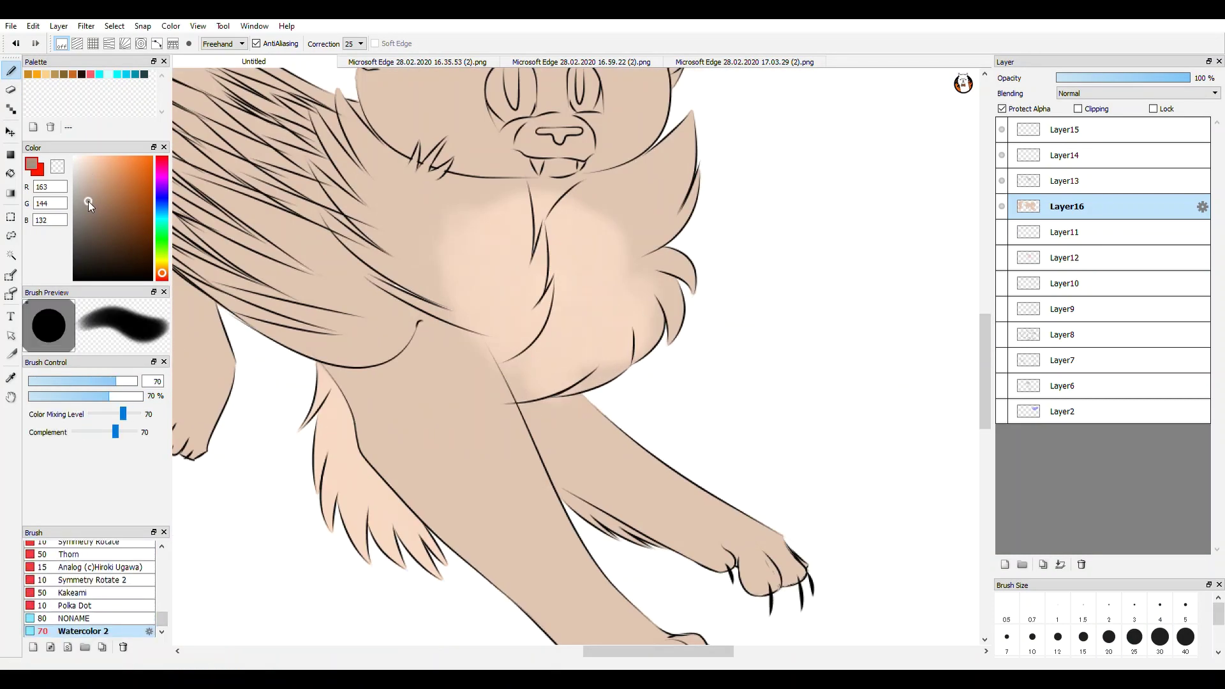
left_click_drag(88, 201, 90, 260)
left_click_drag(453, 236, 491, 243)
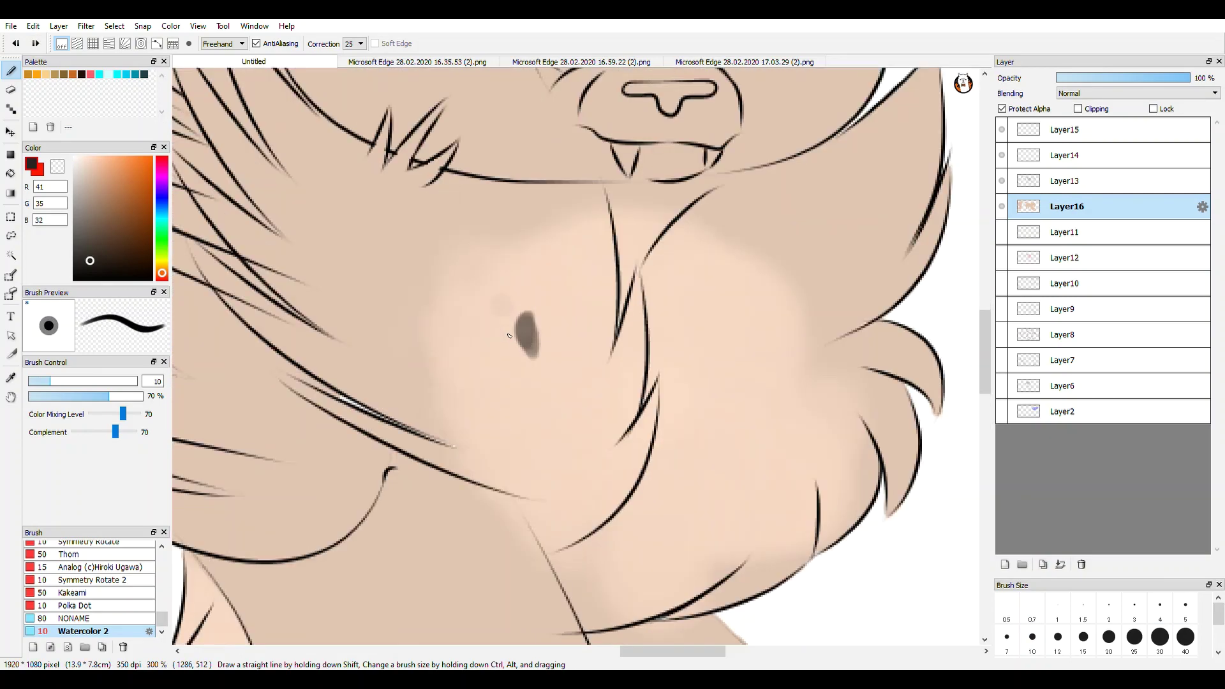
left_click_drag(536, 306, 509, 340)
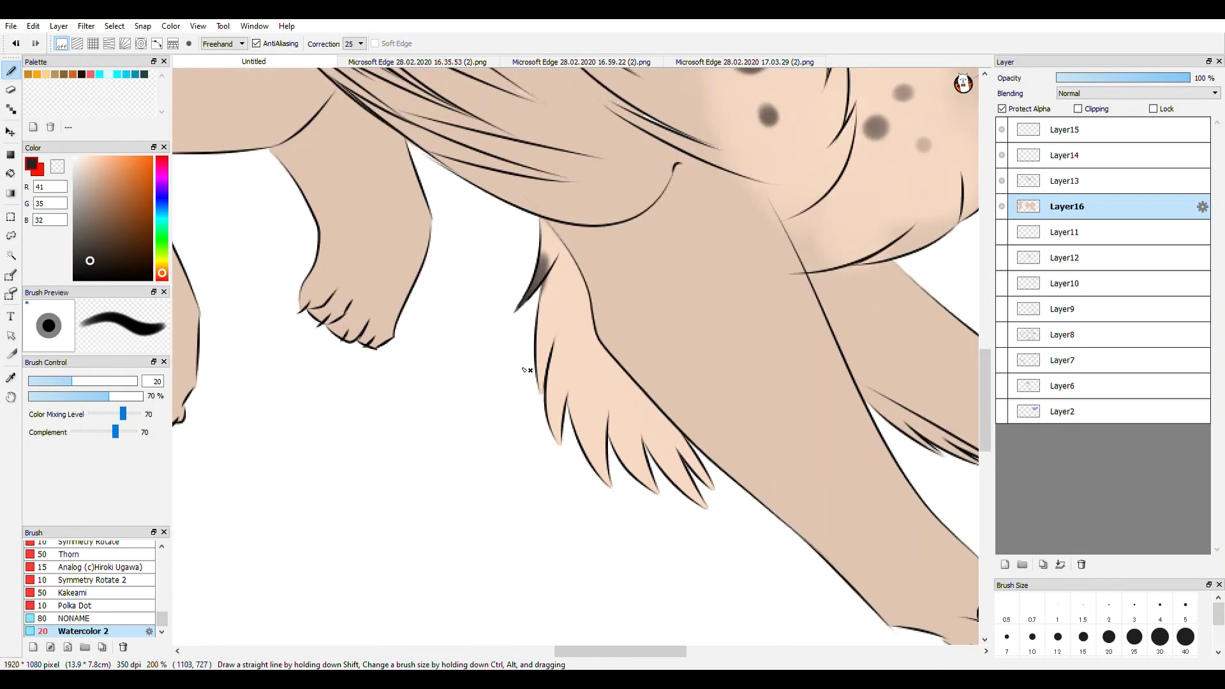
- Shade the tips of the foreleg's elbow fur dark brown with Watercolor 2, blending back into peach, RGB 248, 216, 197
mouse_move(549, 315)
left_mouse_down()
mouse_move(557, 440)
mouse_move(609, 484)
mouse_move(705, 504)
left_mouse_up()
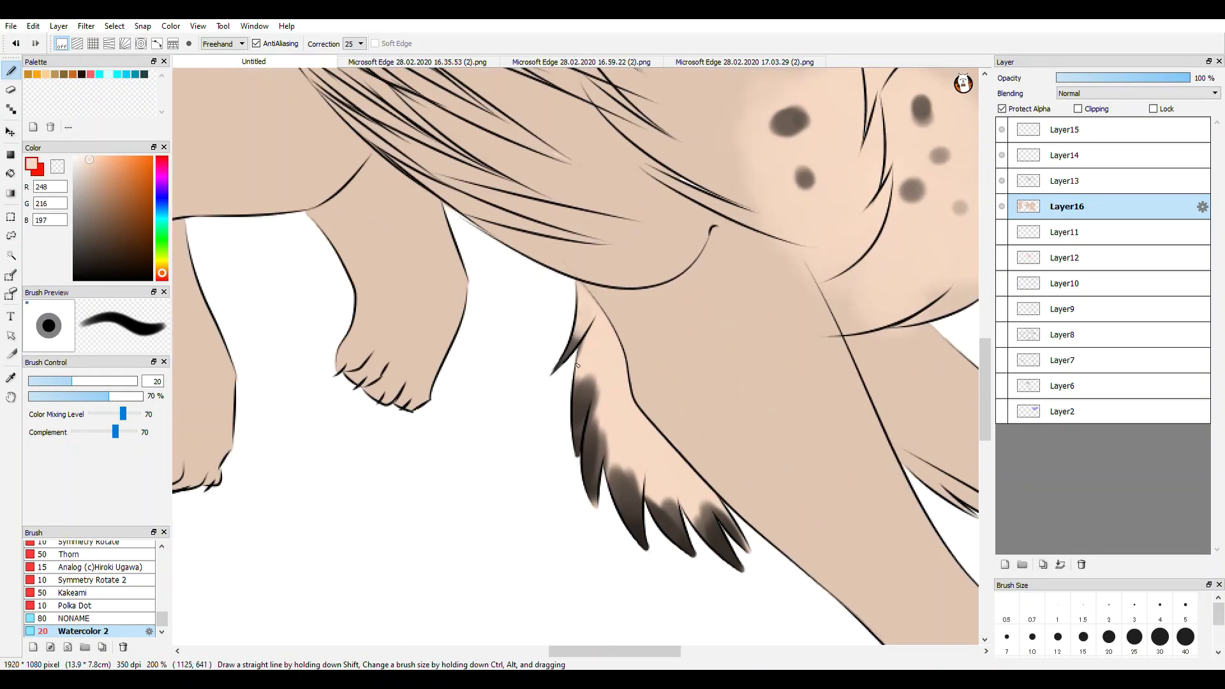
left_click_drag(577, 357, 600, 405)
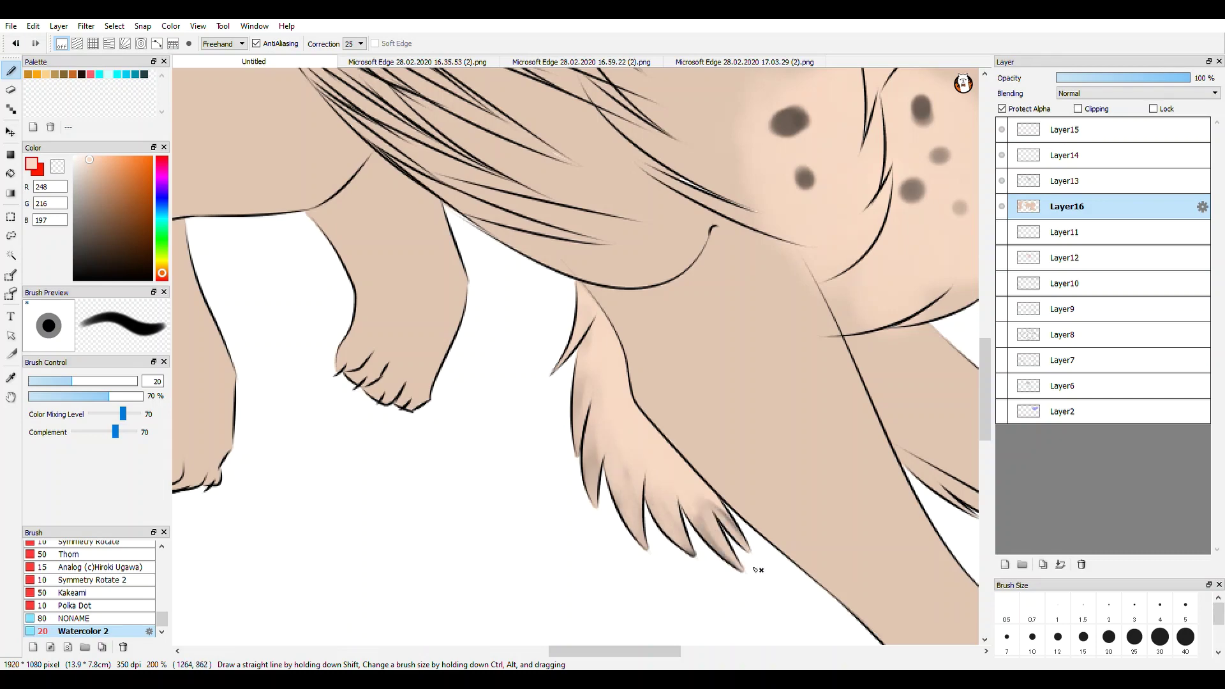
left_click_drag(740, 567, 710, 510)
left_click_drag(740, 542, 680, 415)
scroll(574, 459, "up", 1)
left_click_drag(790, 121, 383, 607)
right_click(595, 204)
left_click_drag(383, 561, 638, 104)
left_click_drag(437, 400, 410, 316)
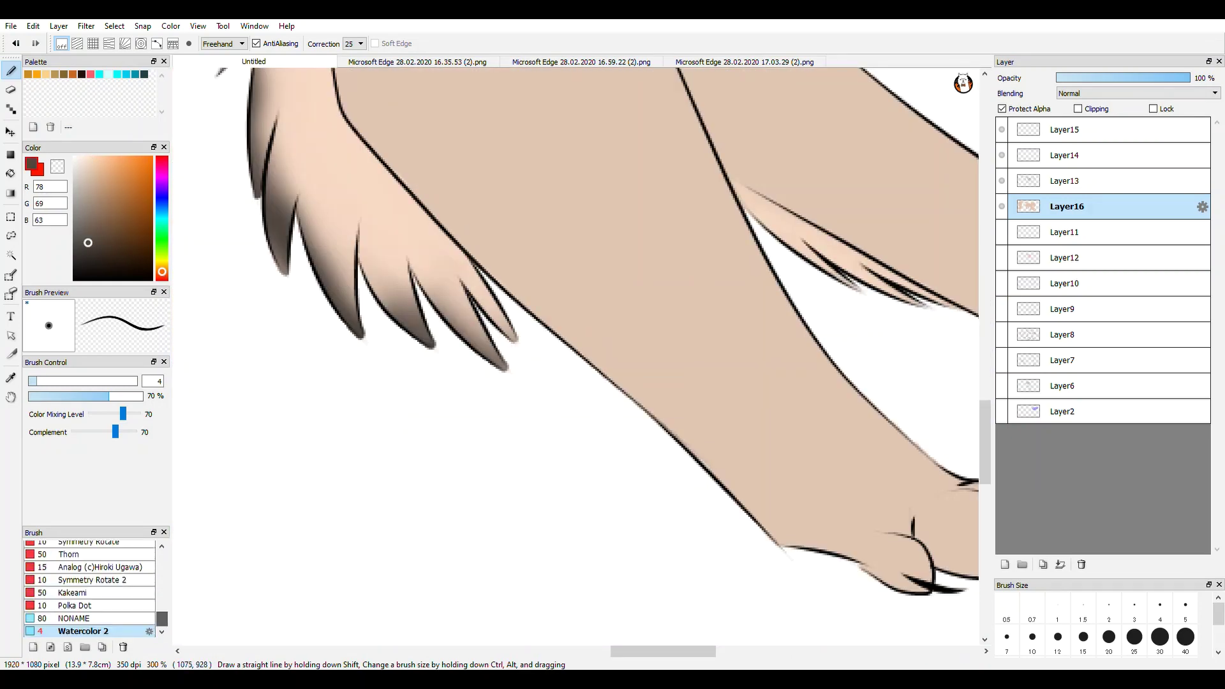
- Airbrush the shoulder and the adjoining long back fur in dark brown, RGB 84, 74, 67, at size 40
left_click_drag(90, 627, 122, 577)
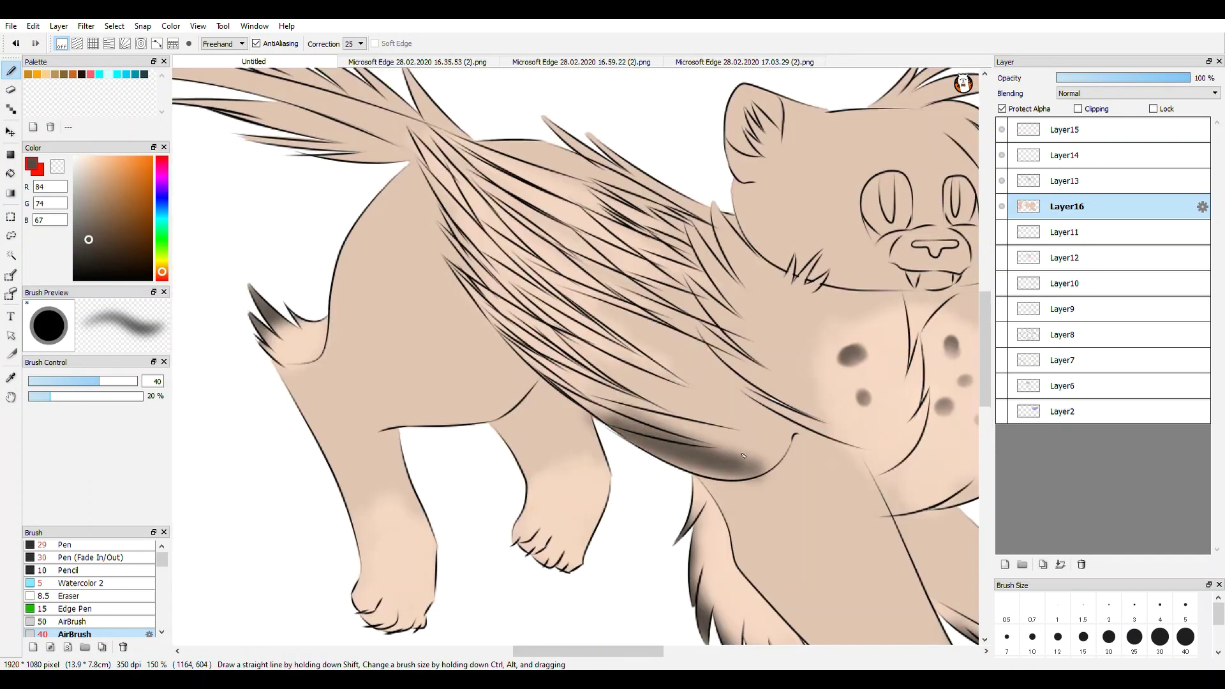
mouse_move(638, 440)
left_mouse_down()
mouse_move(797, 447)
mouse_move(603, 361)
left_mouse_up()
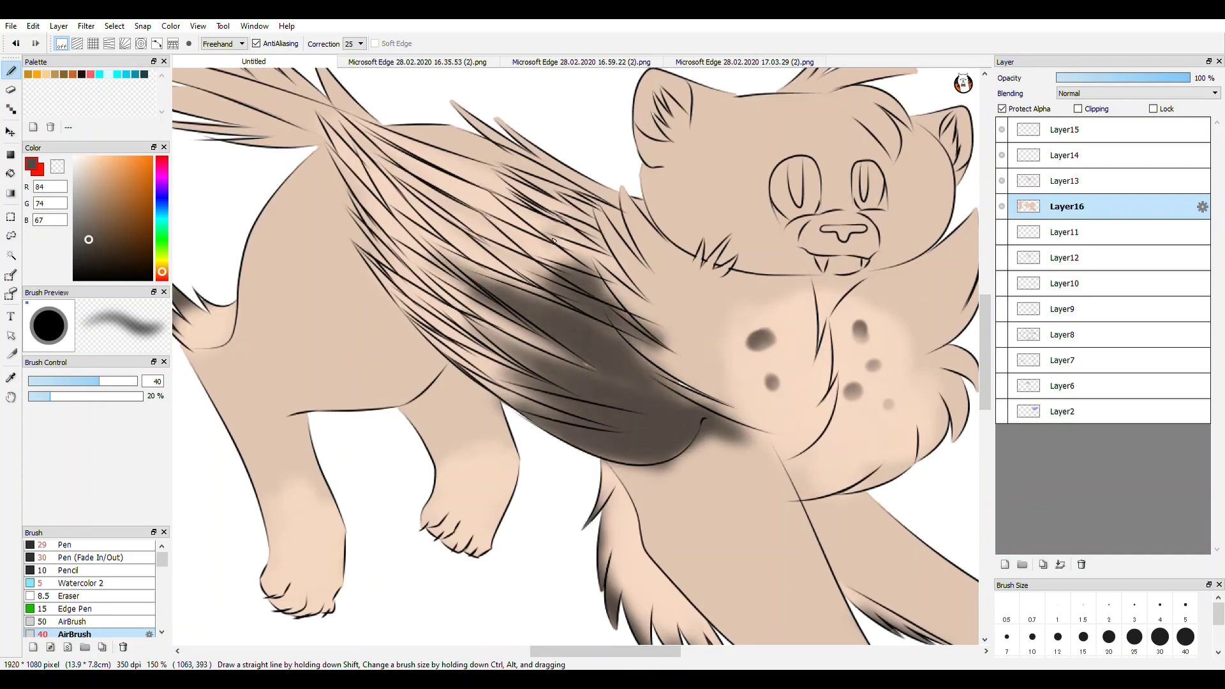
left_click_drag(553, 240, 600, 217)
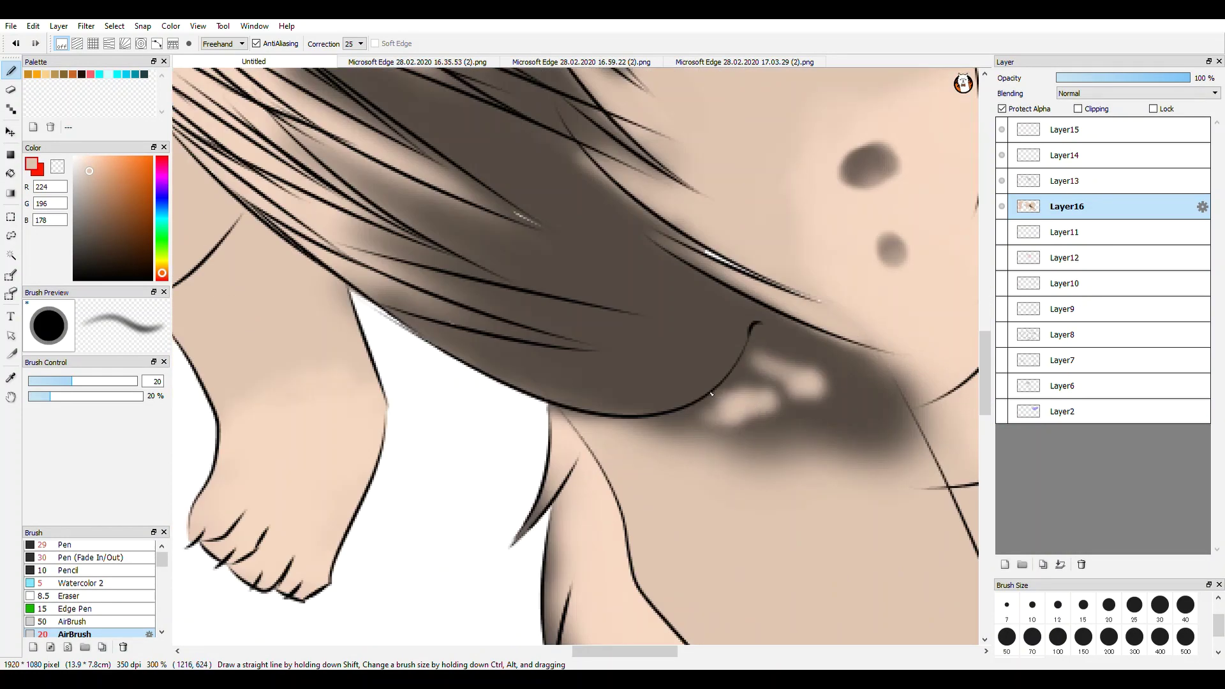
- Airbrush beige, RGB 224, 196, 178, over the dark overspill below the shoulder at sizes 20 and 40
left_click_drag(724, 399, 816, 383)
left_click(1185, 604)
left_click_drag(855, 421, 782, 364)
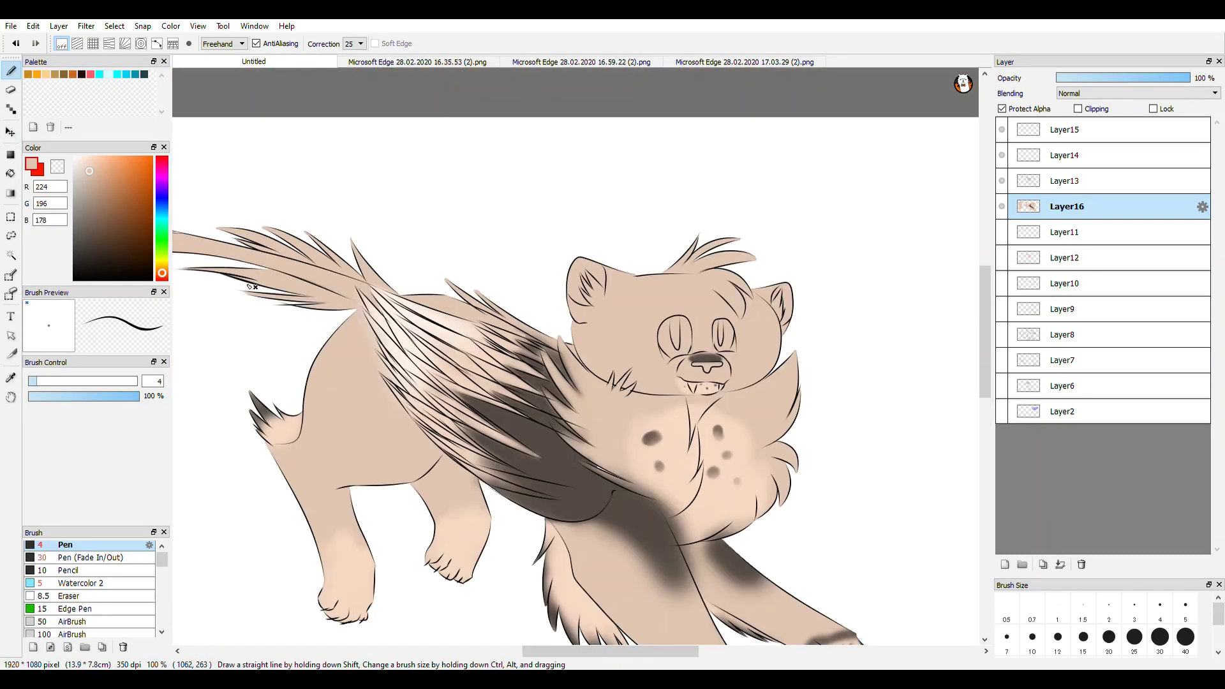
- Colour the inside of the near ear around the fur tufts reddish brown, RGB 177, 85, 65, with the size 3 Pen
left_click(129, 213)
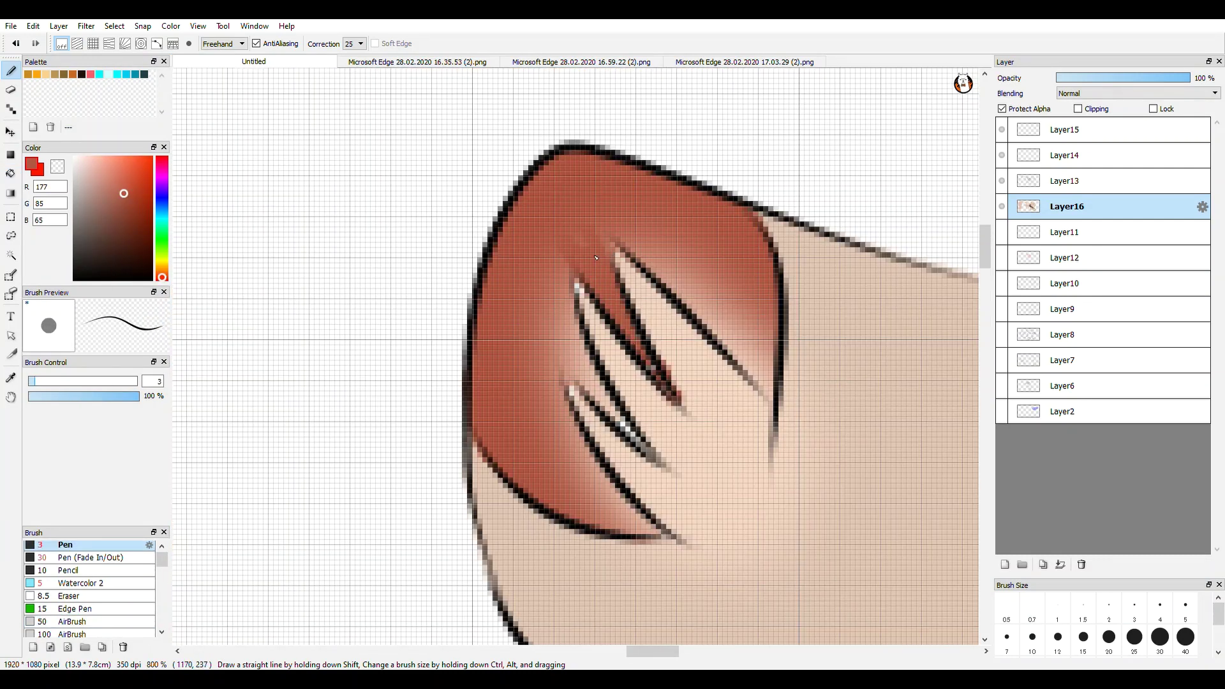
left_click_drag(569, 263, 617, 416)
left_click_drag(552, 357, 638, 530)
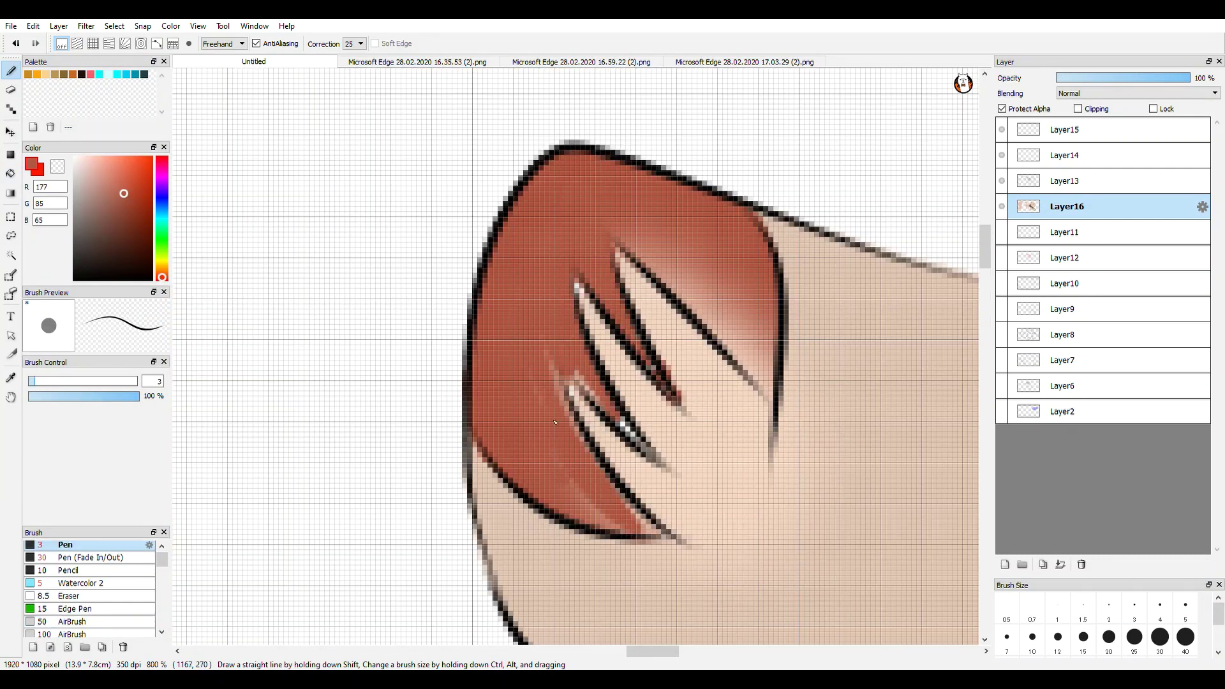
left_click_drag(573, 445, 628, 528)
mouse_move(628, 237)
left_mouse_down()
mouse_move(765, 395)
mouse_move(645, 236)
left_mouse_up()
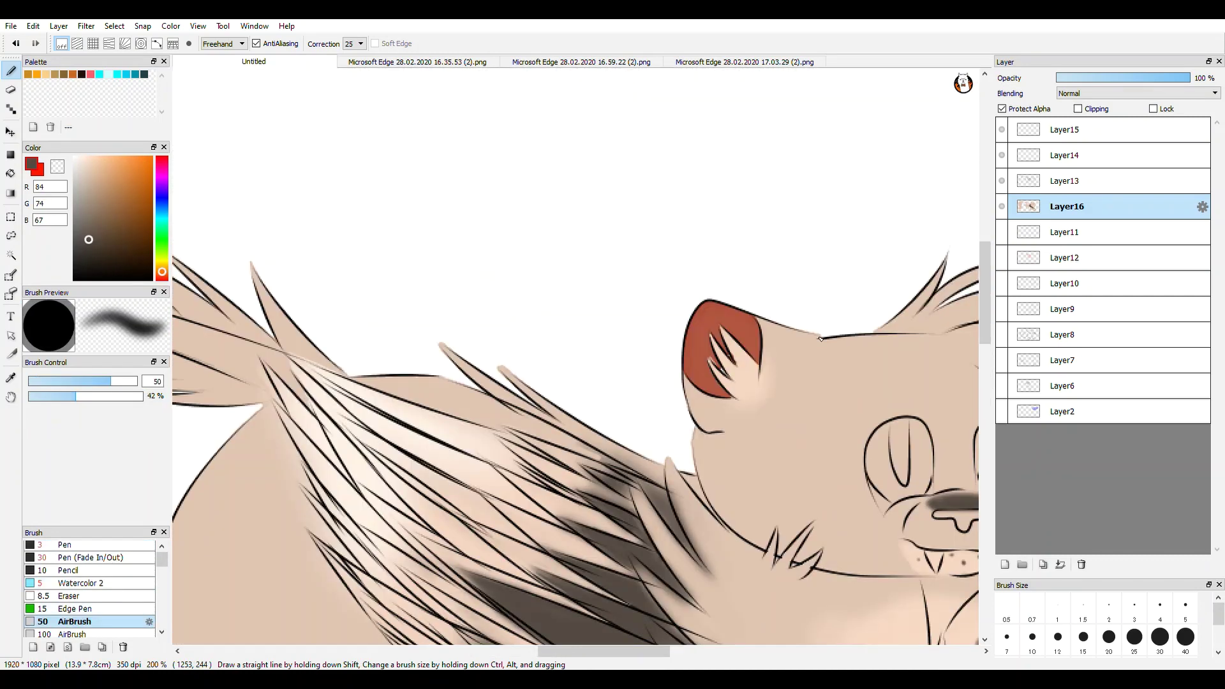
- Airbrush the near ear's base dark brown at size 50 and clean up its inner tufts in peach, RGB 245, 214, 194, at size 4
mouse_move(797, 338)
left_mouse_down()
mouse_move(701, 420)
mouse_move(700, 365)
left_mouse_up()
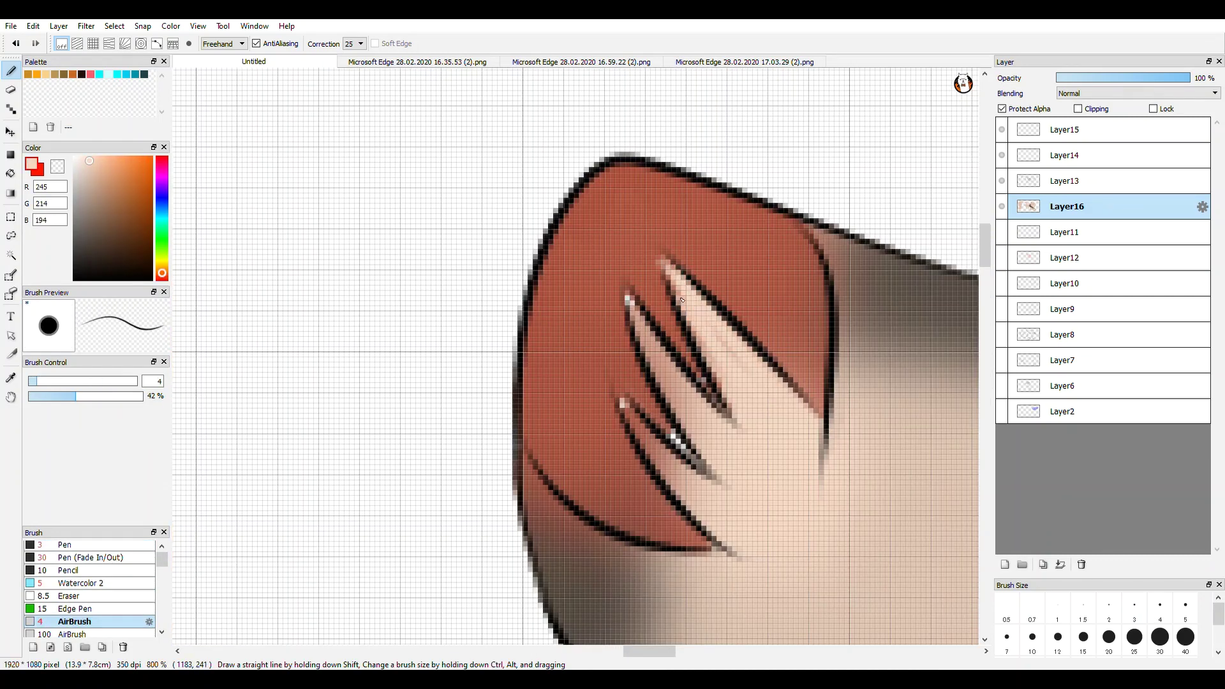
left_click_drag(628, 300, 708, 427)
left_click_drag(622, 401, 708, 517)
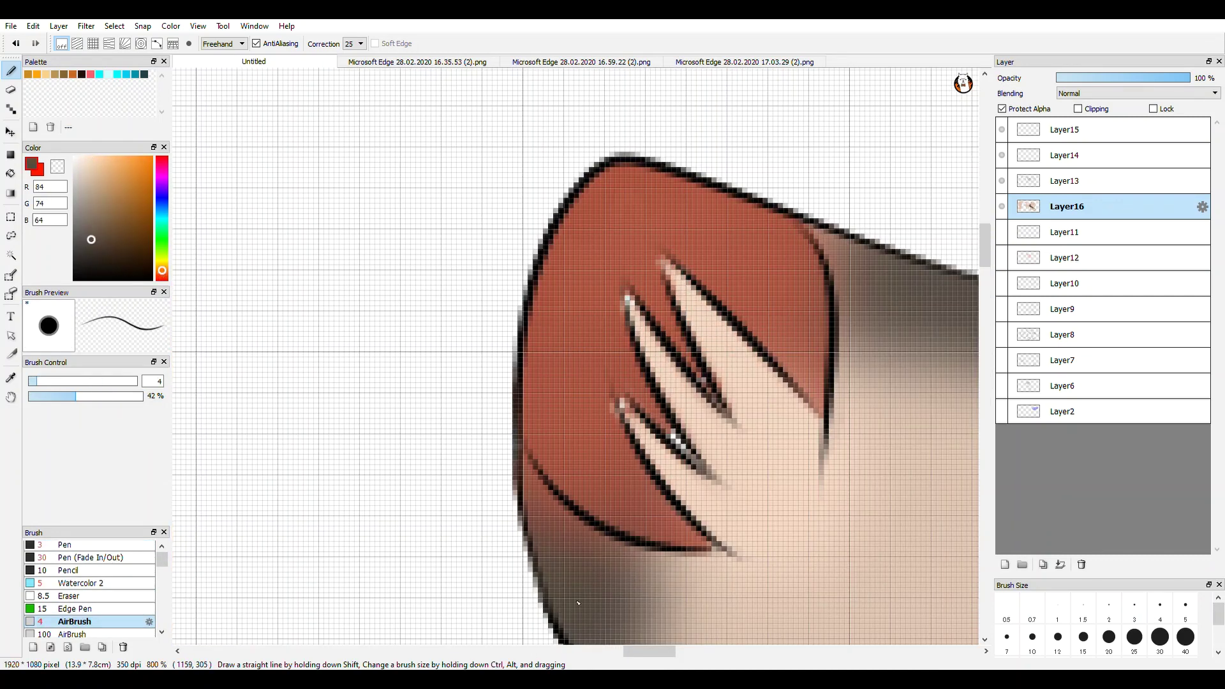
left_click_drag(657, 408, 701, 453)
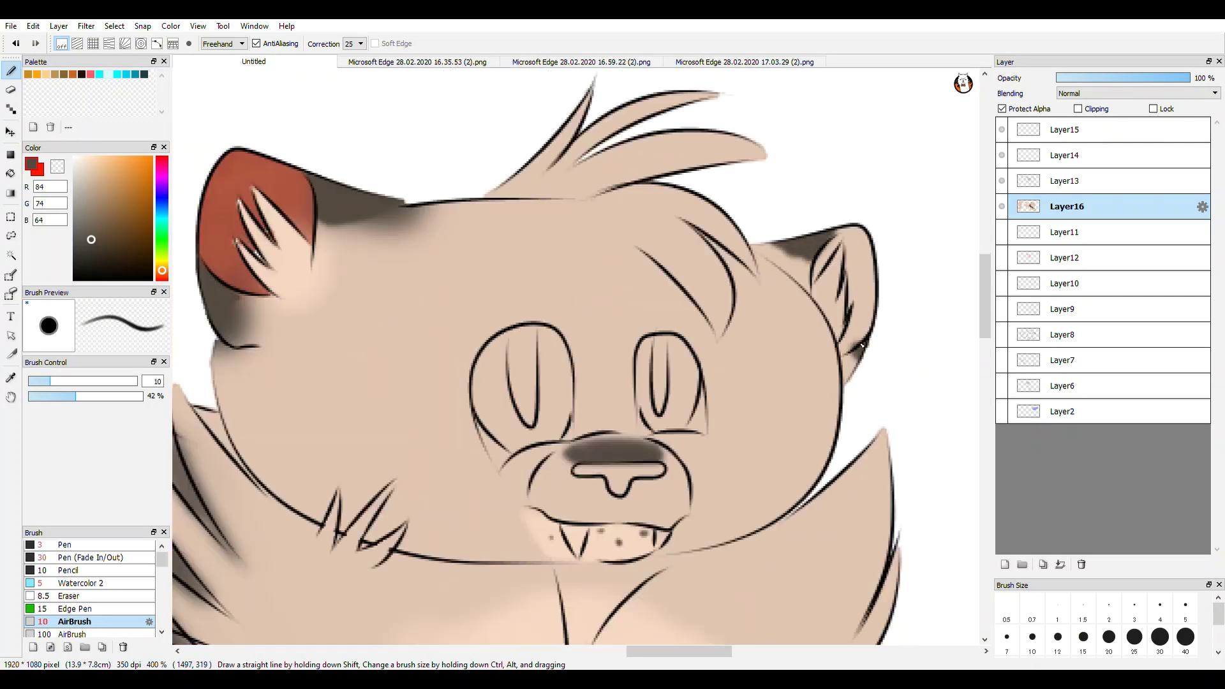
- Airbrush the far ear's lower edge dark brown and its inside reddish brown, RGB 176, 84, 65, at size 10
left_click_drag(847, 344, 851, 353)
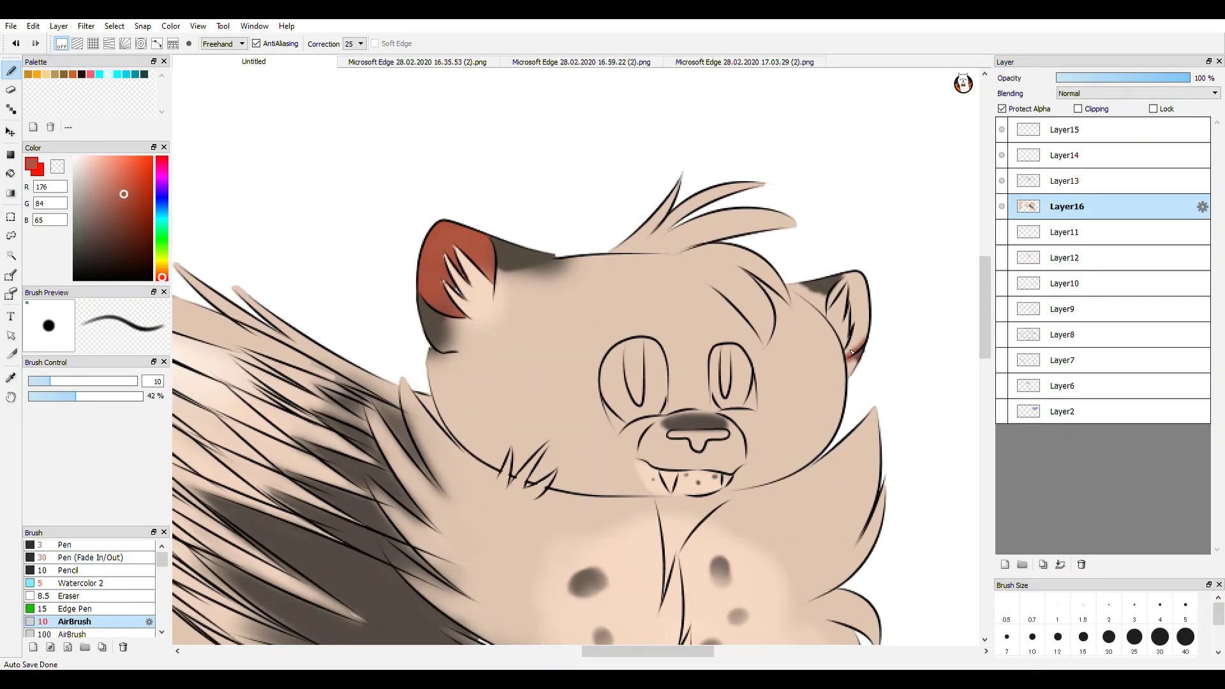
scroll(864, 340, "up", 2)
left_click_drag(794, 402, 830, 192)
left_click_drag(717, 217, 823, 86)
left_click_drag(858, 306, 840, 119)
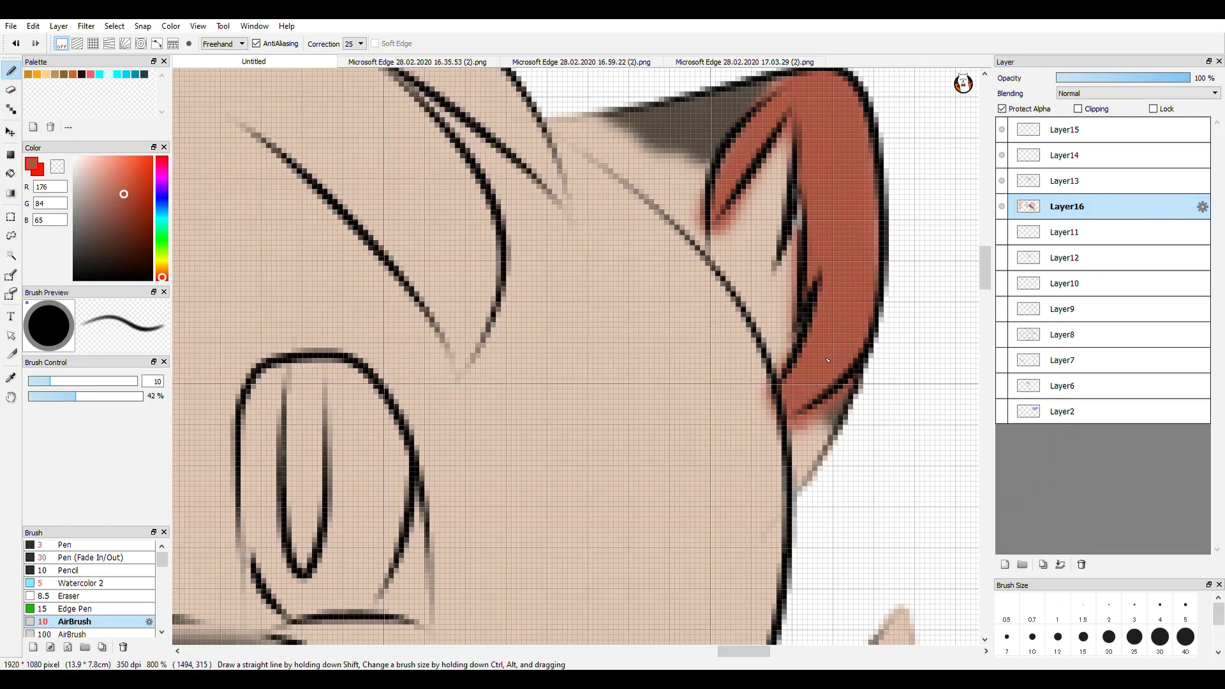
- Clean up the reddish overspill around the far ear's edges with the neighbouring beige and dark brown
left_click_drag(874, 250, 716, 152)
right_click(689, 142)
left_click_drag(786, 80, 708, 156)
right_click(684, 185)
left_click_drag(696, 166, 706, 234)
right_click(833, 420)
left_click_drag(795, 427, 812, 419)
right_click(793, 381)
- Airbrush small dark brown spots on the head beside the far ear at size 10
left_click(668, 199)
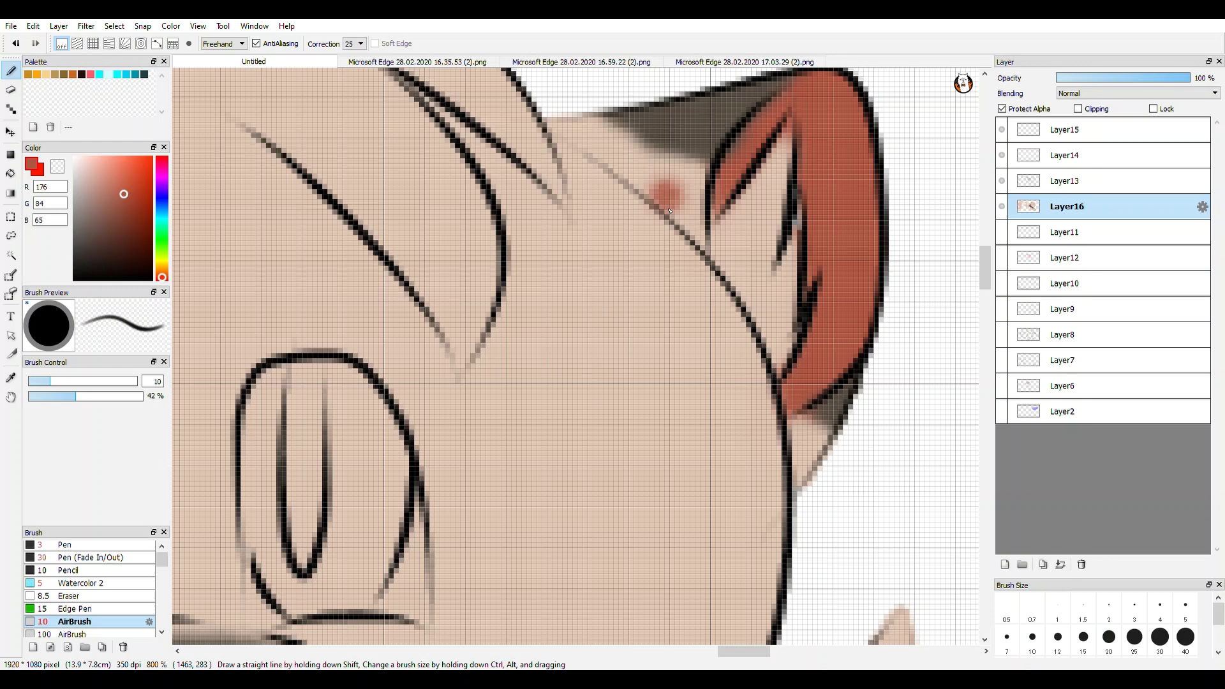
right_click(703, 125)
left_click_drag(677, 211, 682, 225)
left_click_drag(601, 154, 679, 188)
- Airbrush dark brown spots, RGB 87, 76, 66, on the head beside the near ear at size 10
scroll(685, 223, "down", 4)
scroll(399, 195, "up", 3)
left_click_drag(366, 223, 377, 218)
left_click_drag(490, 185, 475, 189)
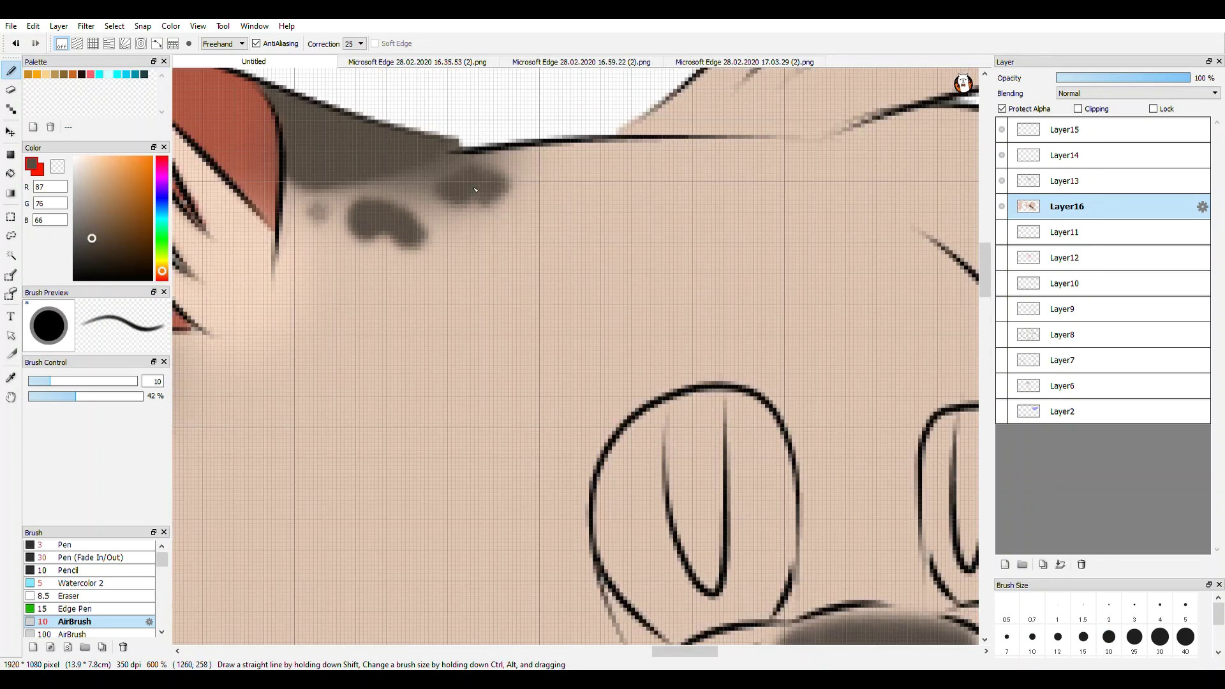
scroll(475, 189, "down", 5)
scroll(415, 209, "up", 3)
mouse_move(473, 249)
left_mouse_down()
mouse_move(481, 266)
mouse_move(518, 233)
left_mouse_up()
- Bucket-fill the slit pupils of both eyes with off-white, RGB 255, 244, 235
scroll(471, 277, "down", 3)
scroll(451, 267, "up", 3)
scroll(482, 231, "up", 3)
right_click(508, 213)
scroll(507, 242, "down", 5)
scroll(444, 290, "up", 4)
left_click(79, 157)
left_click(11, 174)
left_click(443, 261)
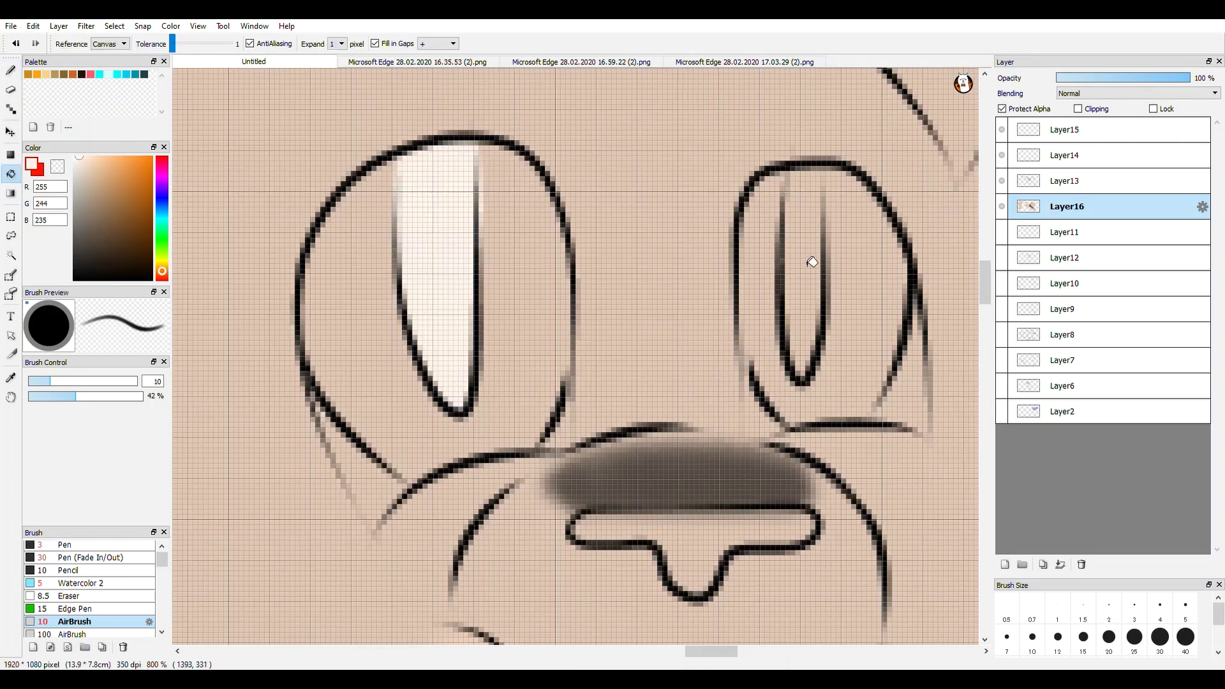
left_click(812, 262)
- Choose a muted green and bucket-fill the irises of both eyes
scroll(803, 268, "down", 6)
left_click(162, 242)
left_click_drag(97, 170, 100, 223)
left_click(764, 361)
scroll(852, 368, "up", 3)
left_click(866, 348)
right_click(841, 337)
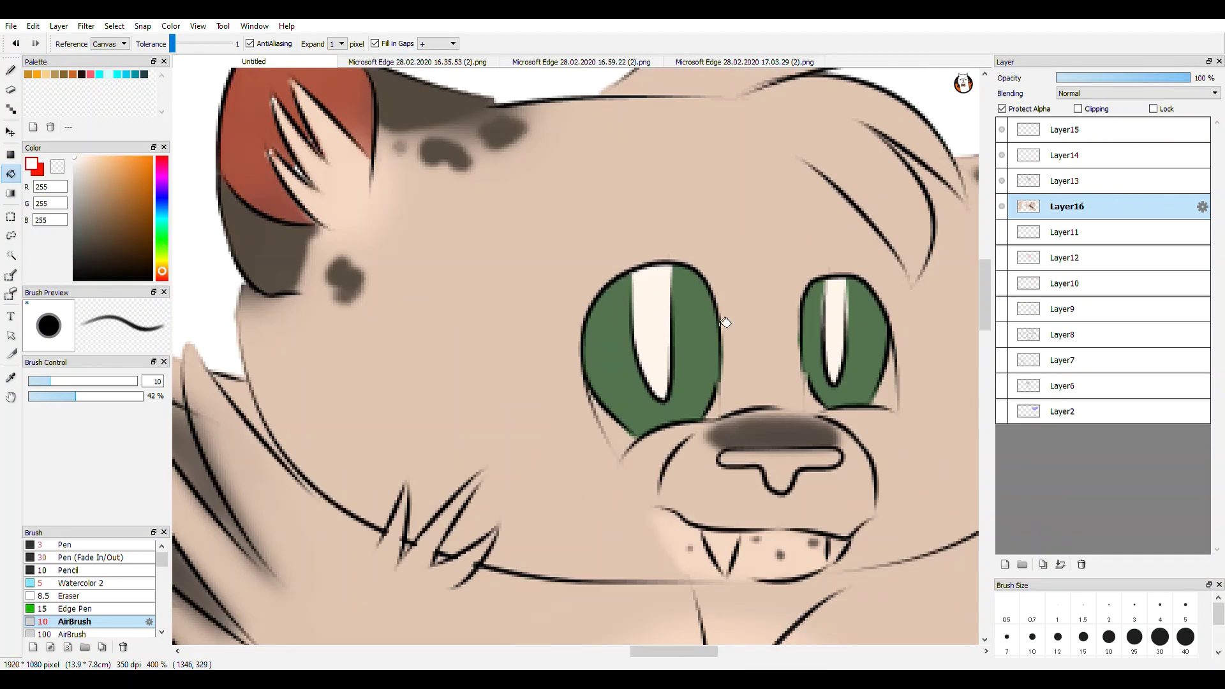
- Refill the slit pupils of both eyes with a slightly different off-white
left_click(663, 351)
left_click(81, 156)
left_click(654, 338)
left_click(834, 331)
- Touch up the iris edges along the far eye's pupil with the size 2 AirBrush in green, RGB 82, 116, 78
left_click(11, 71)
right_click(866, 319)
scroll(880, 281, "up", 3)
left_click(1108, 605)
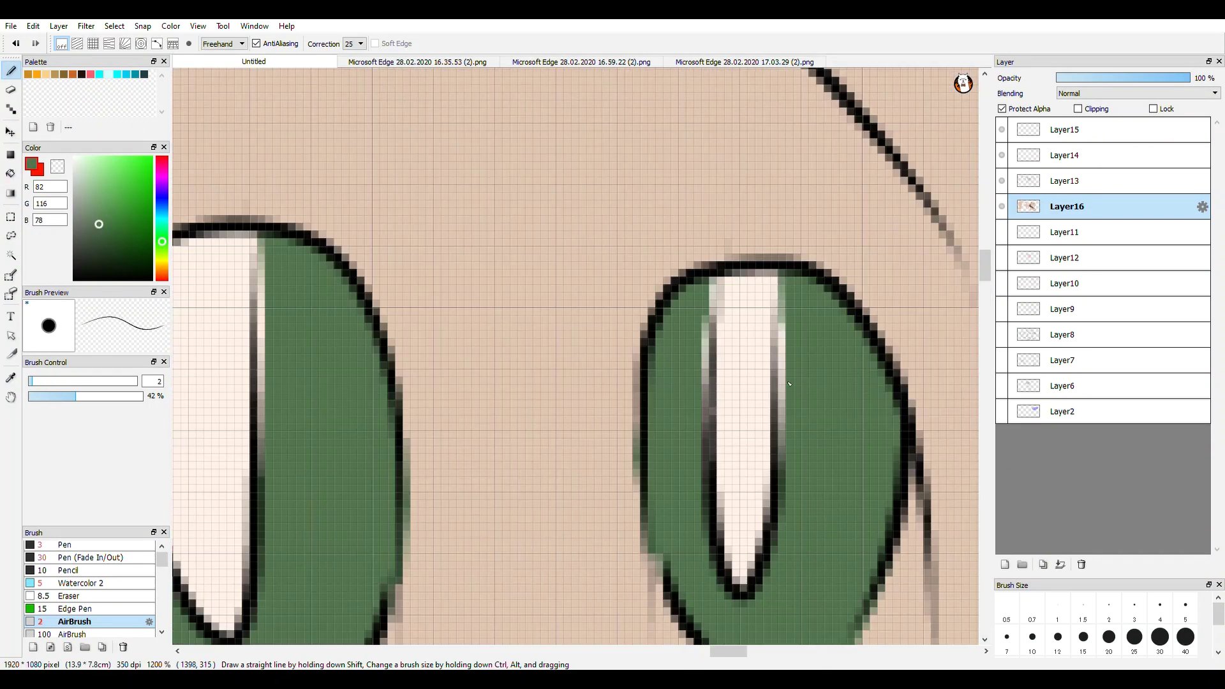
- Colour the nose reddish brown, RGB 173, 82, 63, with the size 2 AirBrush
scroll(692, 452, "down", 4)
left_click(797, 459, "alt")
scroll(858, 400, "up", 2)
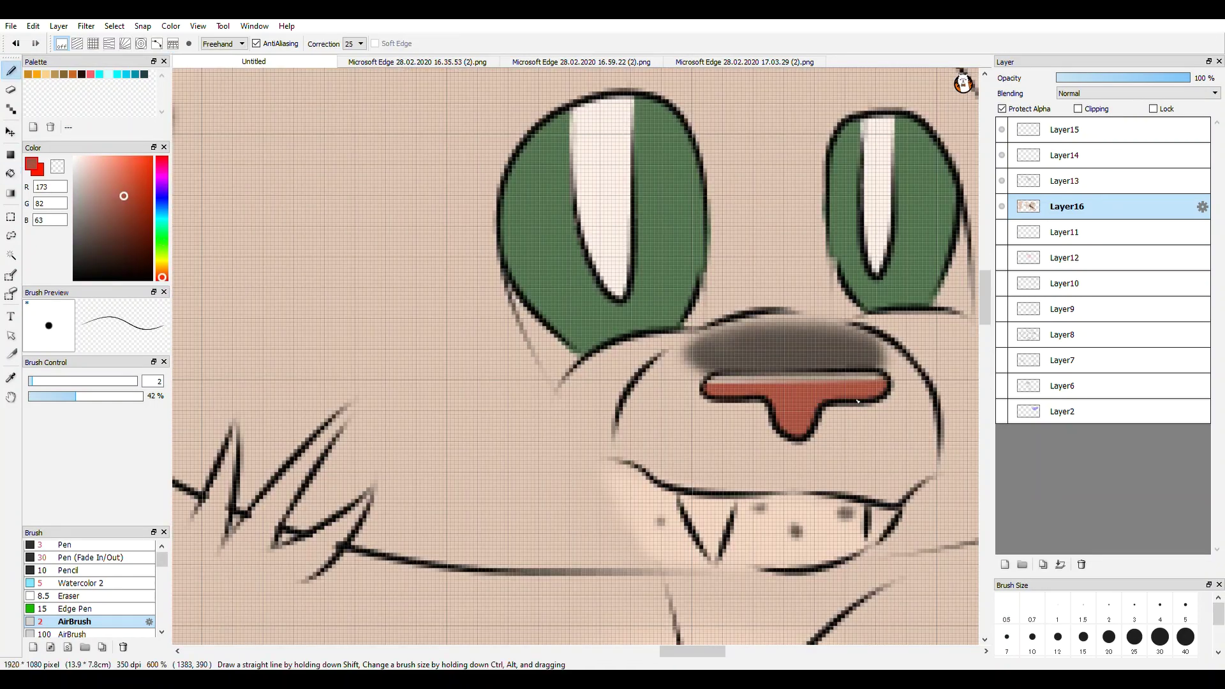
left_click_drag(868, 375, 879, 374)
- Paint the fangs off-white, RGB 255, 240, 231, finishing them with the Pen
scroll(771, 418, "down", 3)
right_click(719, 346)
scroll(760, 458, "up", 5)
left_click_drag(607, 350, 657, 440)
left_click_drag(737, 356, 686, 500)
left_click(65, 544)
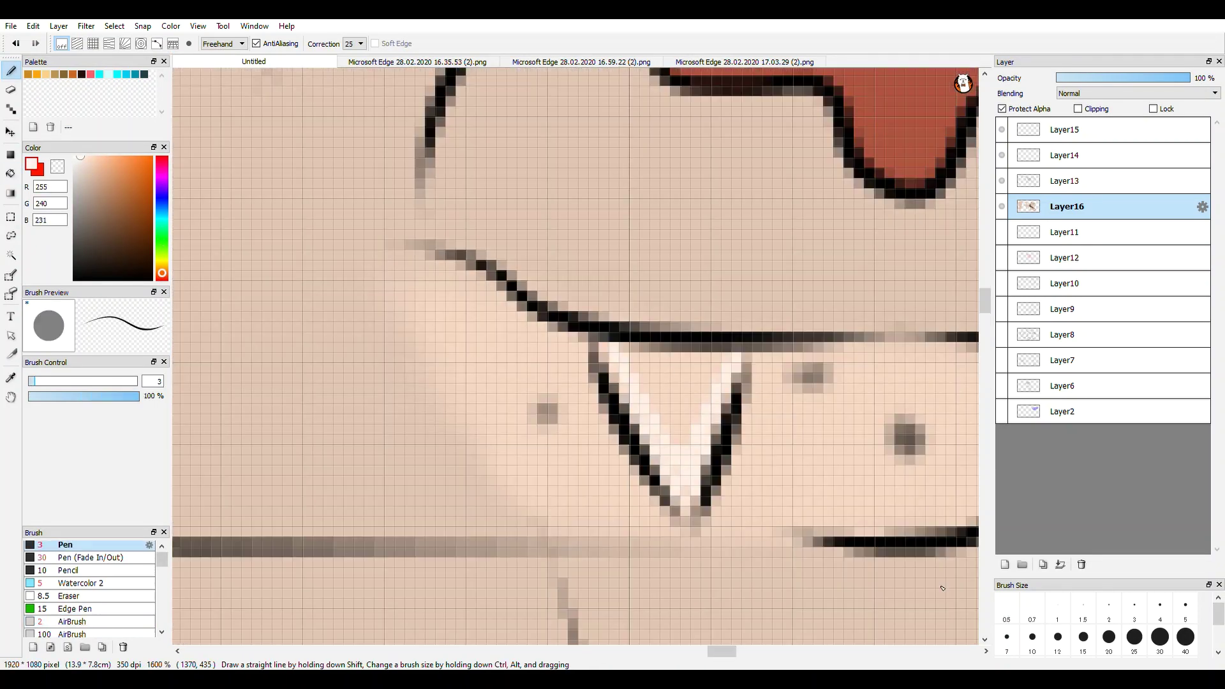
scroll(648, 405, "down", 5)
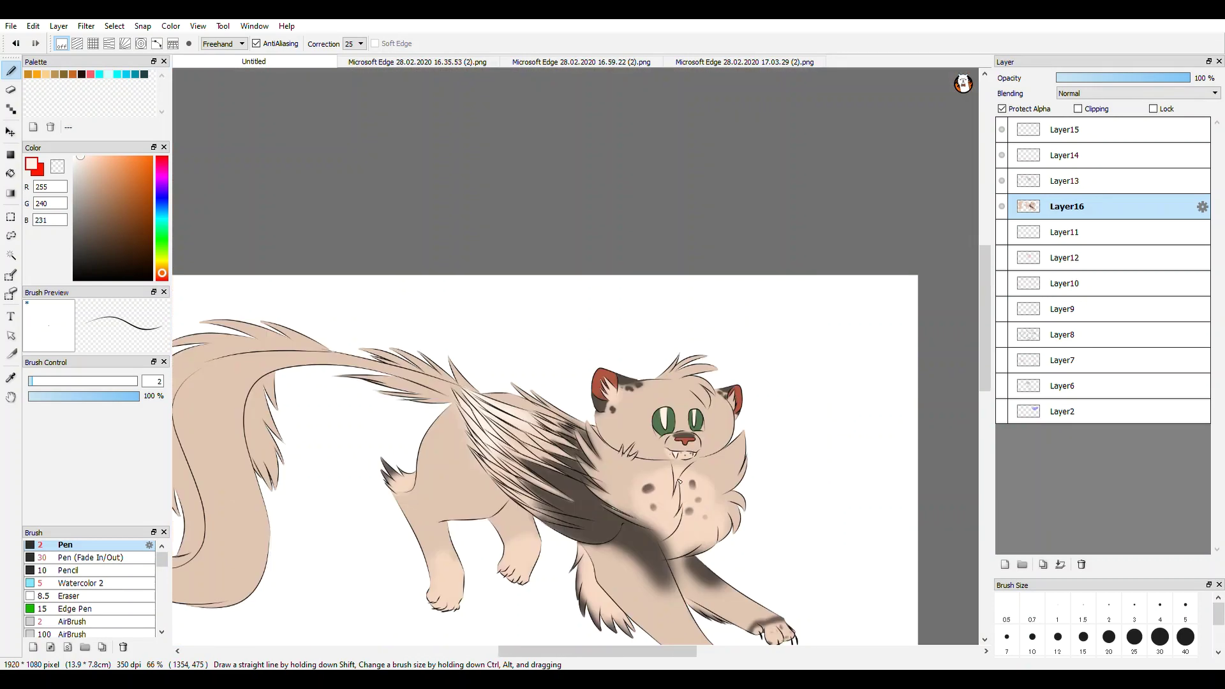
- Try painting the tail's upper fur off-white with the size 40 Pen
scroll(1160, 625, "down", 1)
left_click(1108, 637)
left_click(1185, 605)
scroll(396, 398, "up", 1)
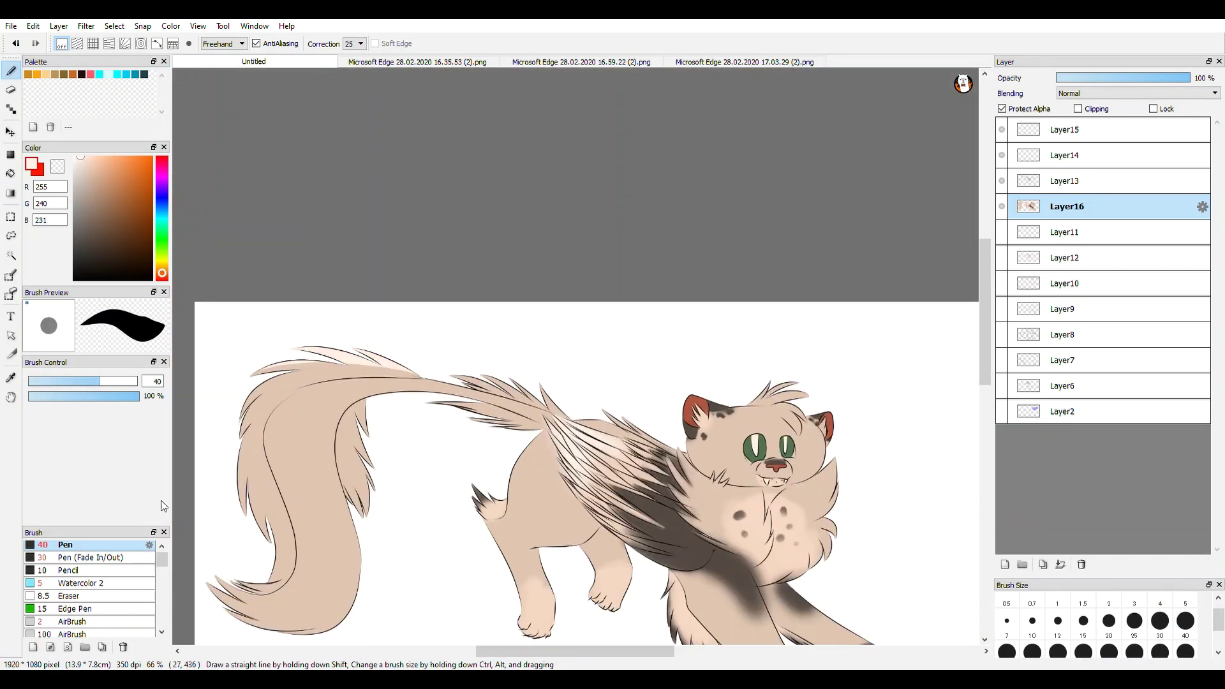
key("ctrl+z")
- Airbrush the tail's outer and inner fur fringes off-white, RGB 255, 240, 231, at size 100
left_click(75, 621)
left_click(1185, 605)
left_click(1057, 637)
mouse_move(339, 341)
left_mouse_down()
mouse_move(236, 386)
mouse_move(209, 467)
left_mouse_up()
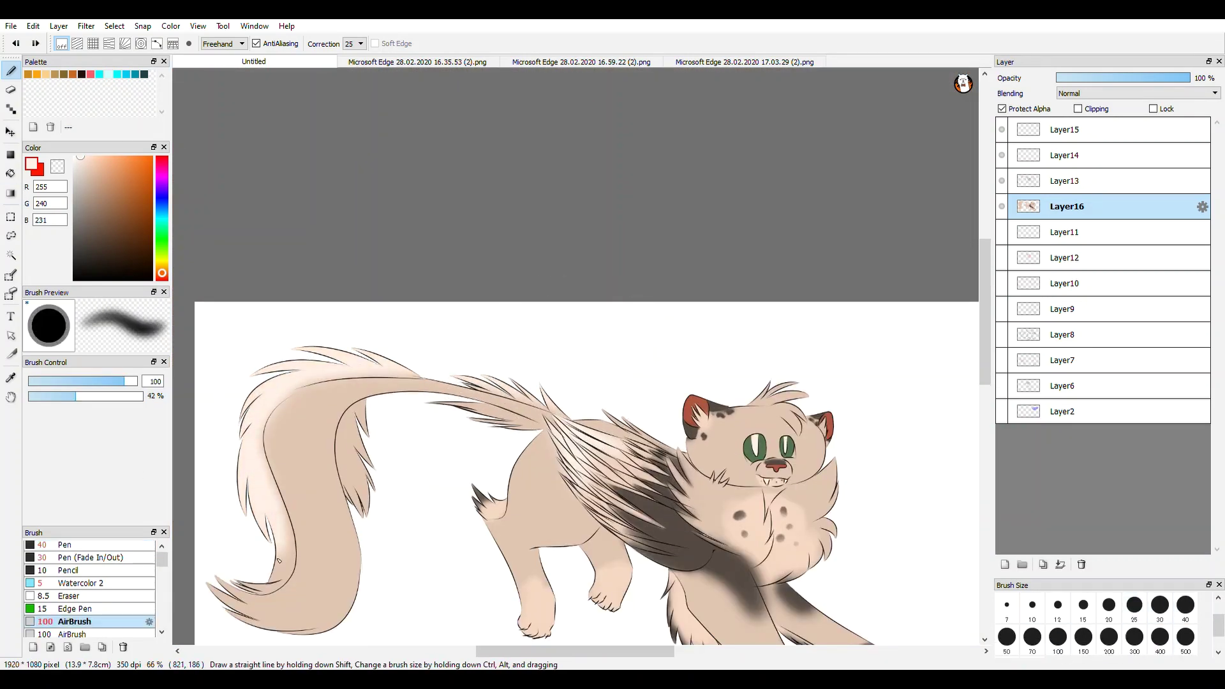
left_click_drag(294, 569, 352, 491)
- Airbrush the tips of the tail's fur and the end of the tail dark brown, RGB 84, 74, 67, at size 100
right_click(720, 443)
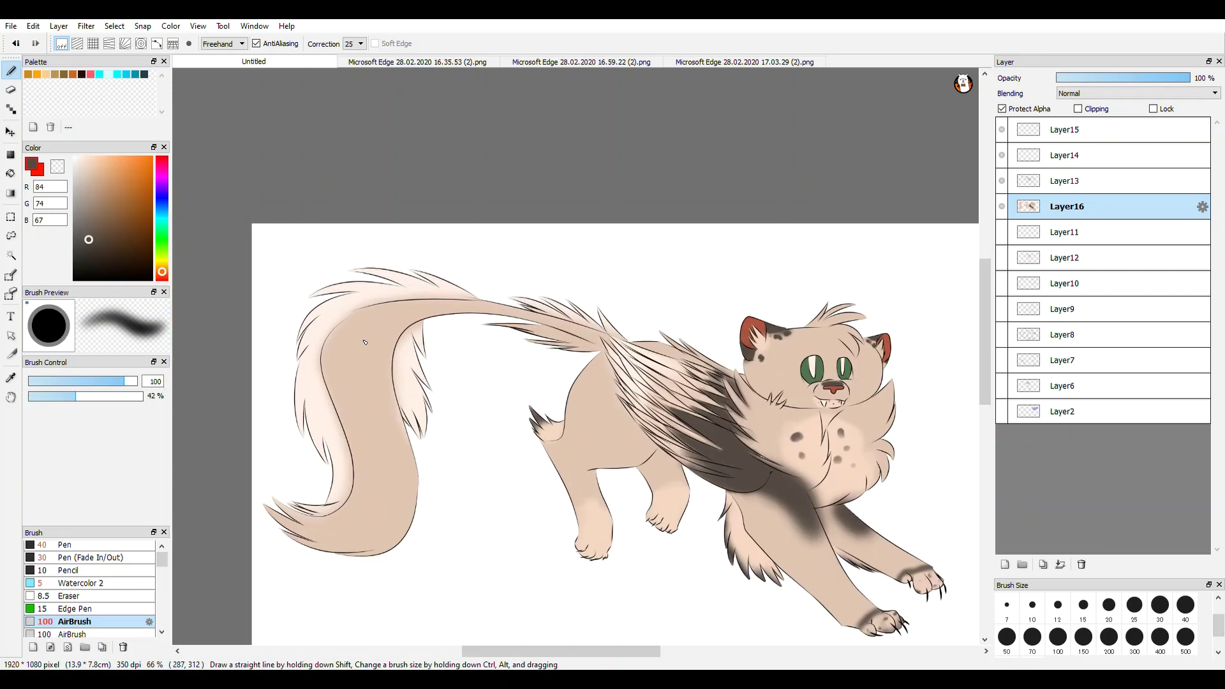
left_click_drag(518, 295, 593, 313)
left_click_drag(408, 440, 493, 387)
left_click_drag(512, 287, 509, 380)
left_click_drag(446, 409, 482, 387)
left_click_drag(393, 434, 500, 472)
- Deepen and extend the dark brown shading at the tail's end with the AirBrush at size 400
left_click(1134, 637)
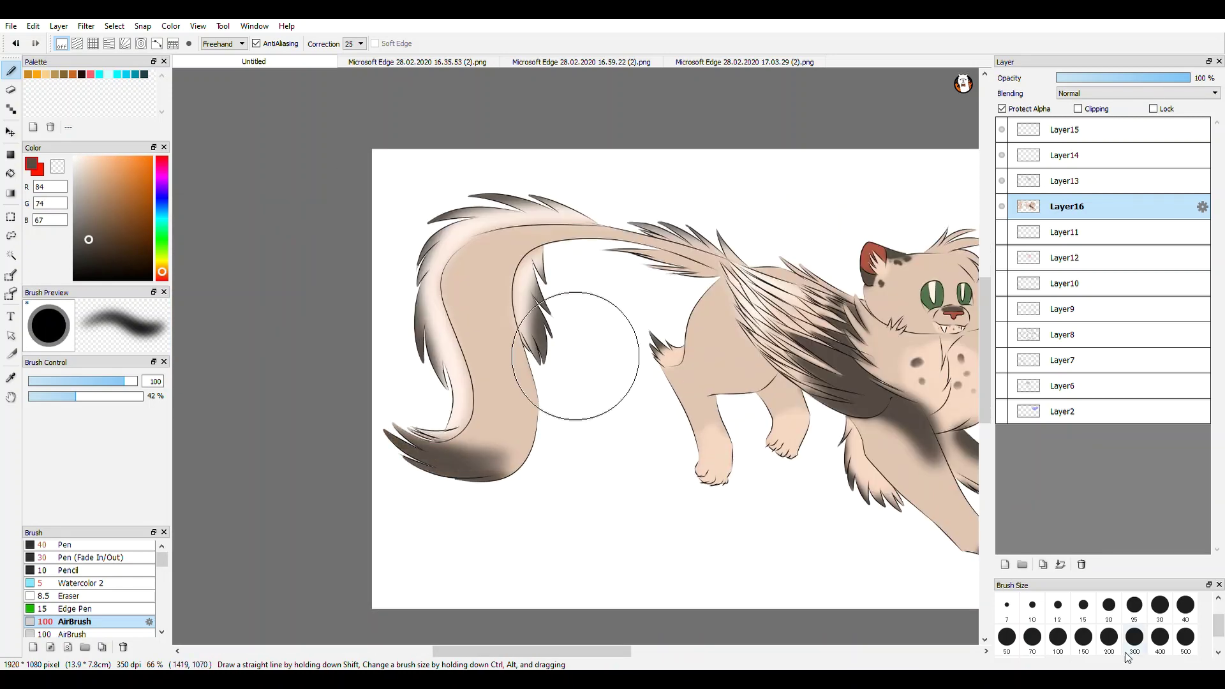
left_click(1159, 637)
left_click_drag(408, 491, 502, 511)
scroll(501, 511, "down", 2)
scroll(500, 515, "up", 1)
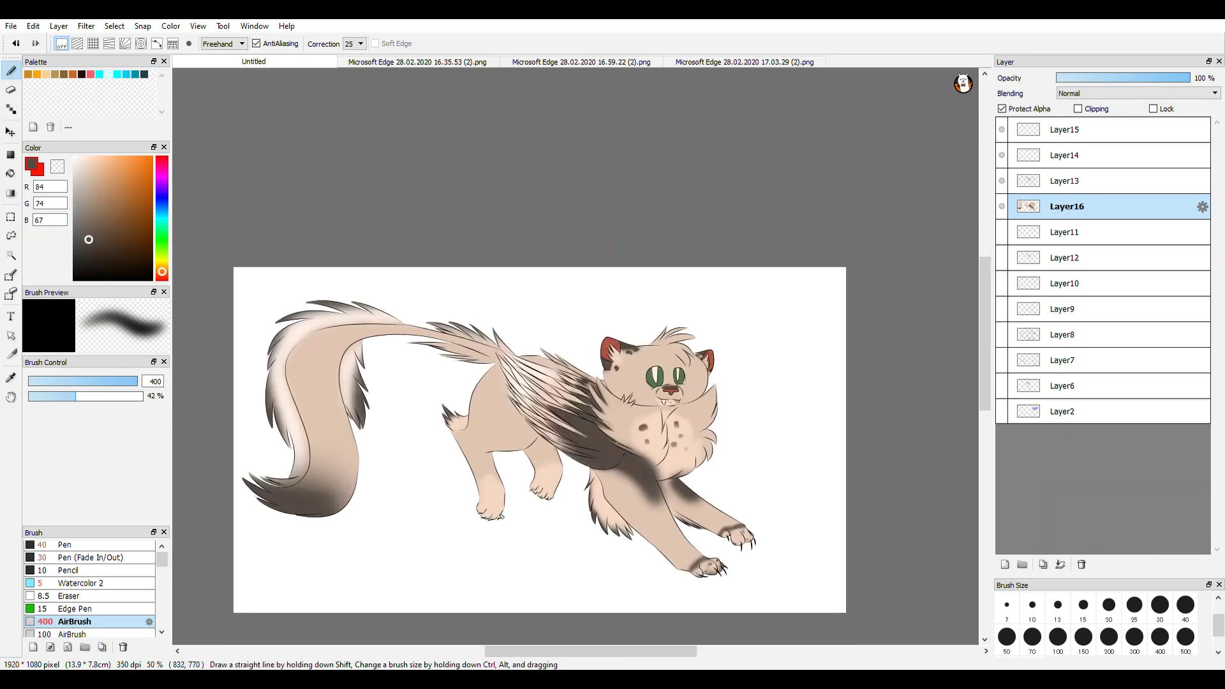
scroll(501, 516, "up", 2)
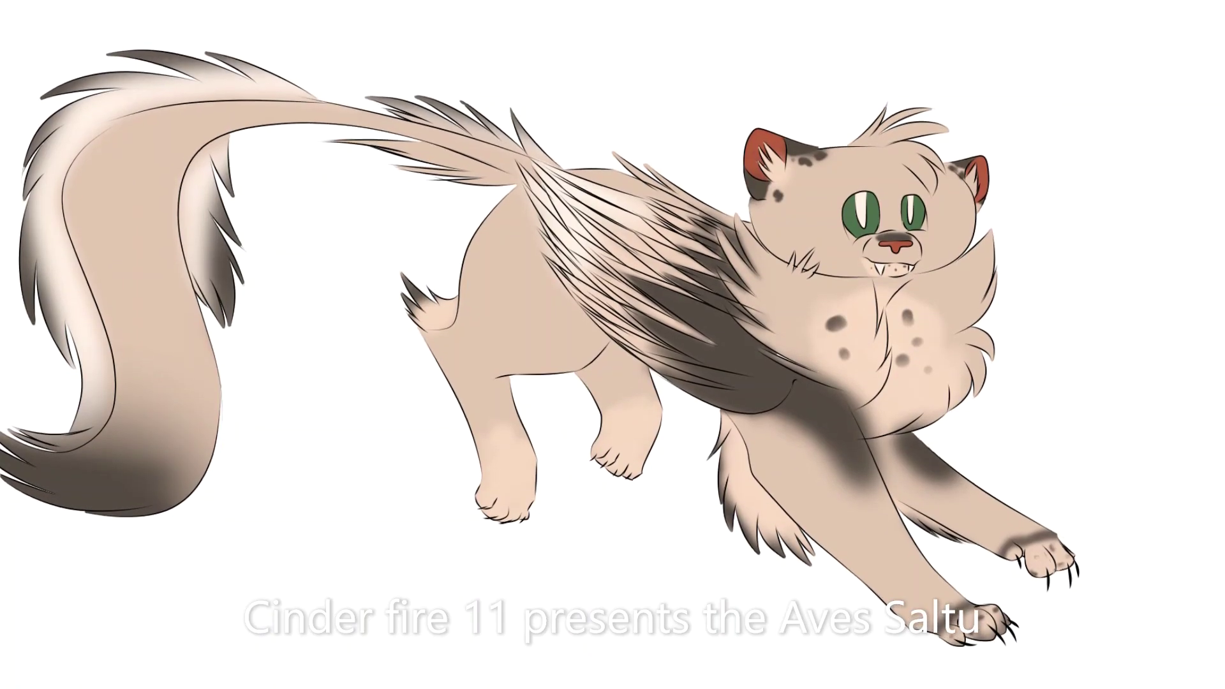